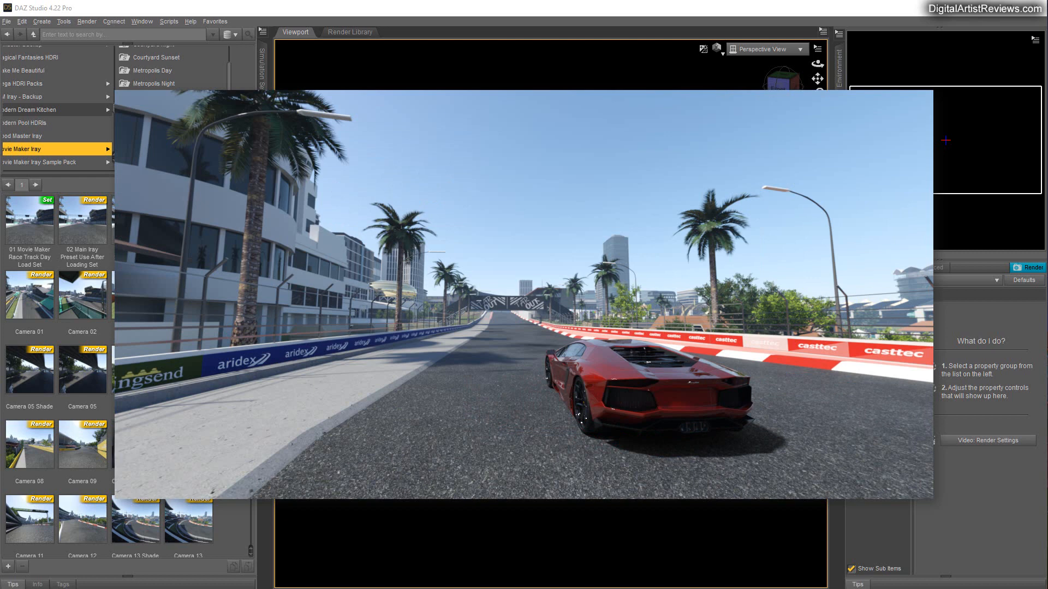
- Load the Movie Maker Race Track Day set with its main Iray preset and view it through Camera 00 Locked, angled slightly upward
click(27, 225)
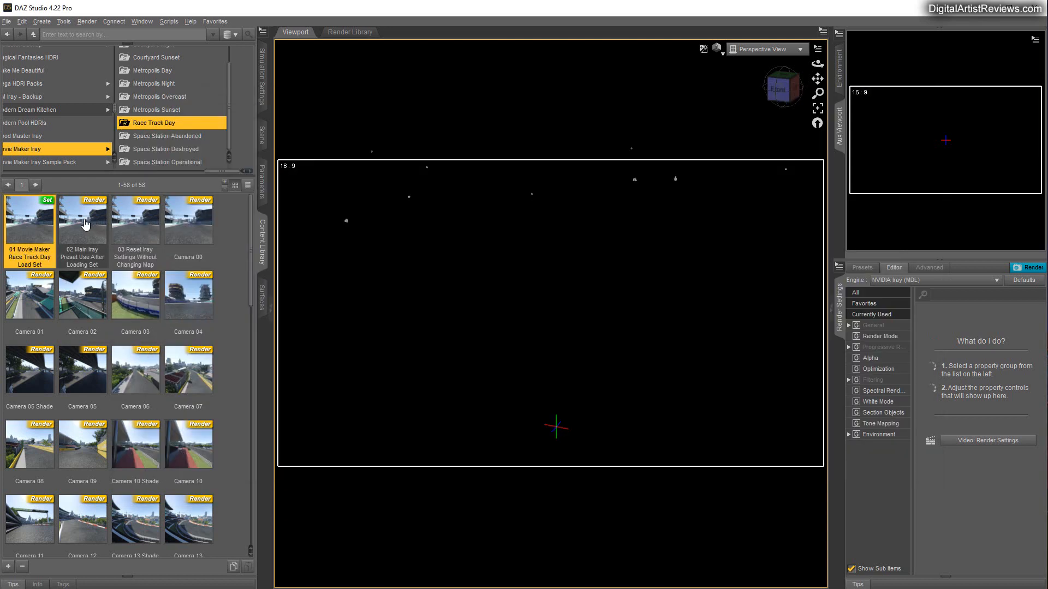
double_click(82, 221)
click(756, 50)
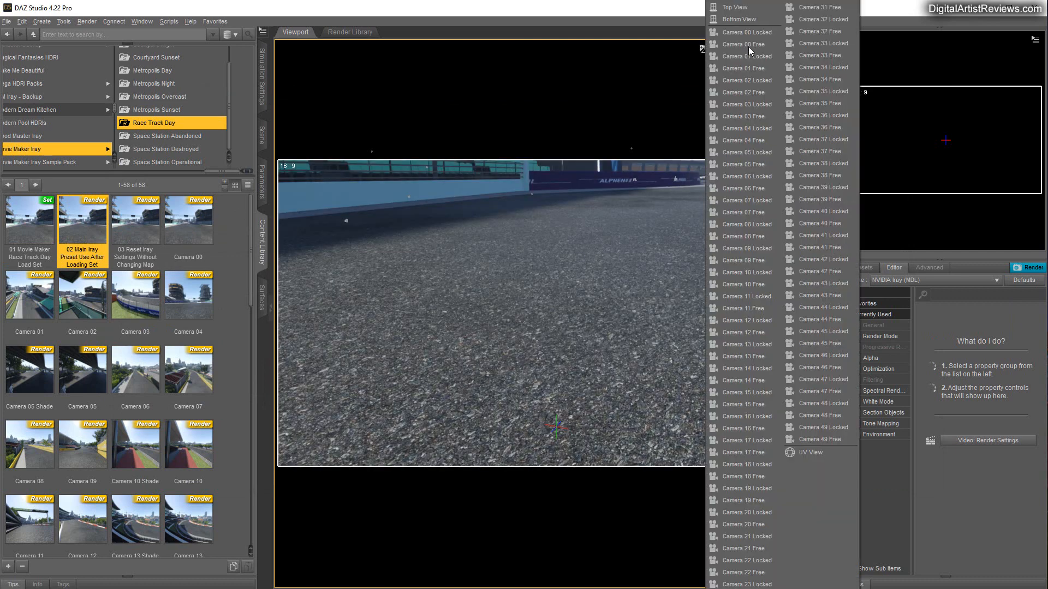
click(731, 33)
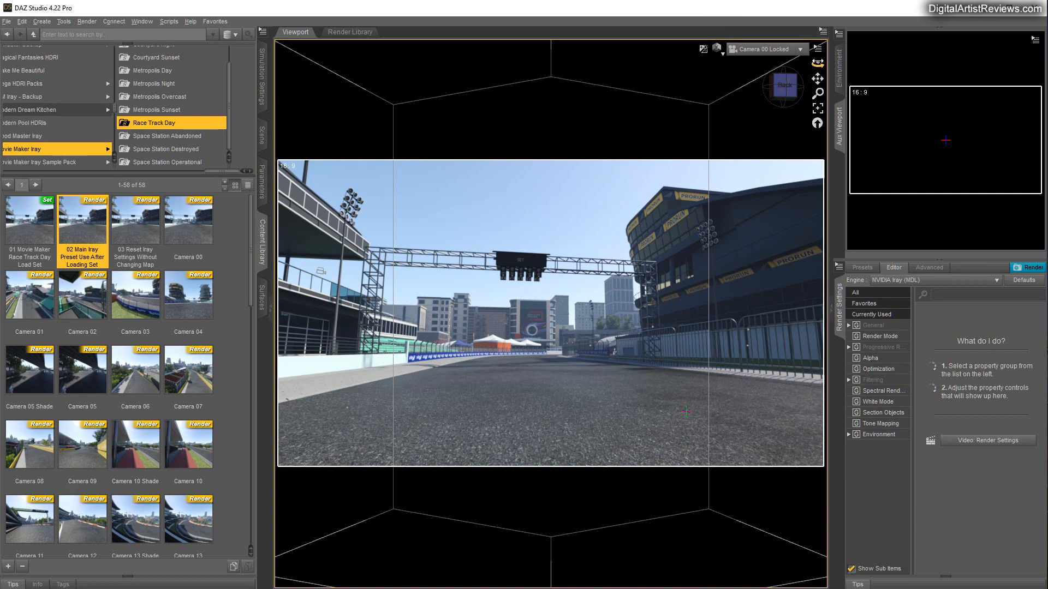
mouse_move(817, 63)
mouse_down()
mouse_move(796, 64)
mouse_move(865, 54)
mouse_move(802, 69)
mouse_up()
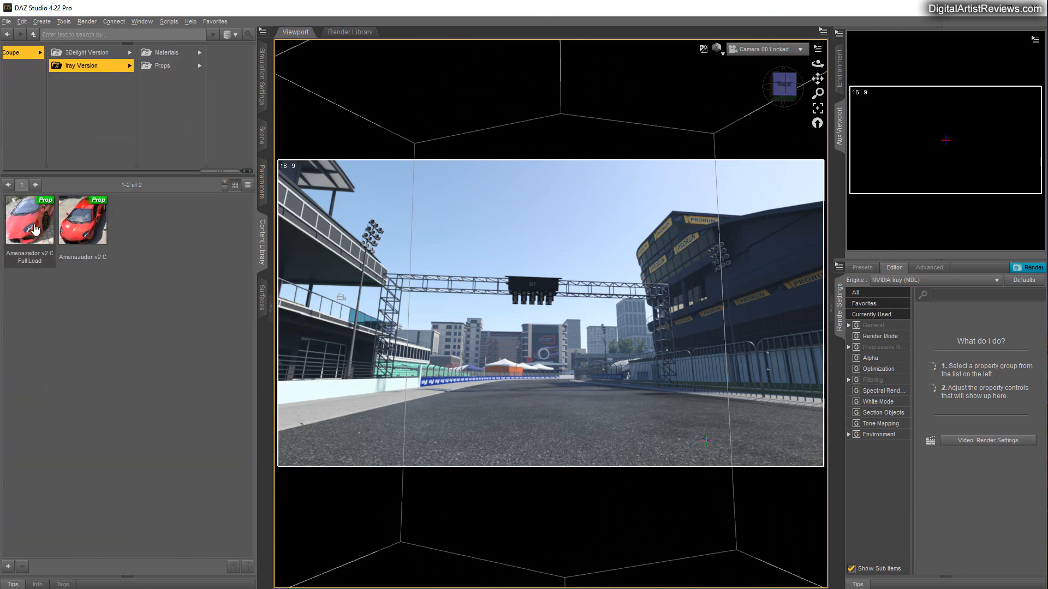
- Load the Amenazador v2 C Full Load car and parent it to the Prop Holder in the scene
double_click(35, 223)
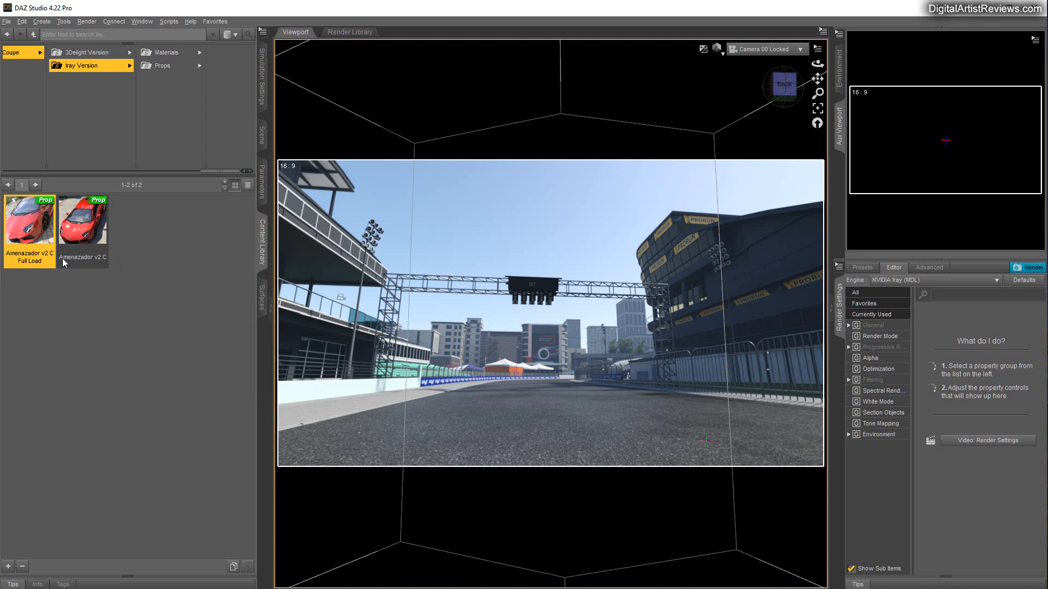
mouse_move(62, 257)
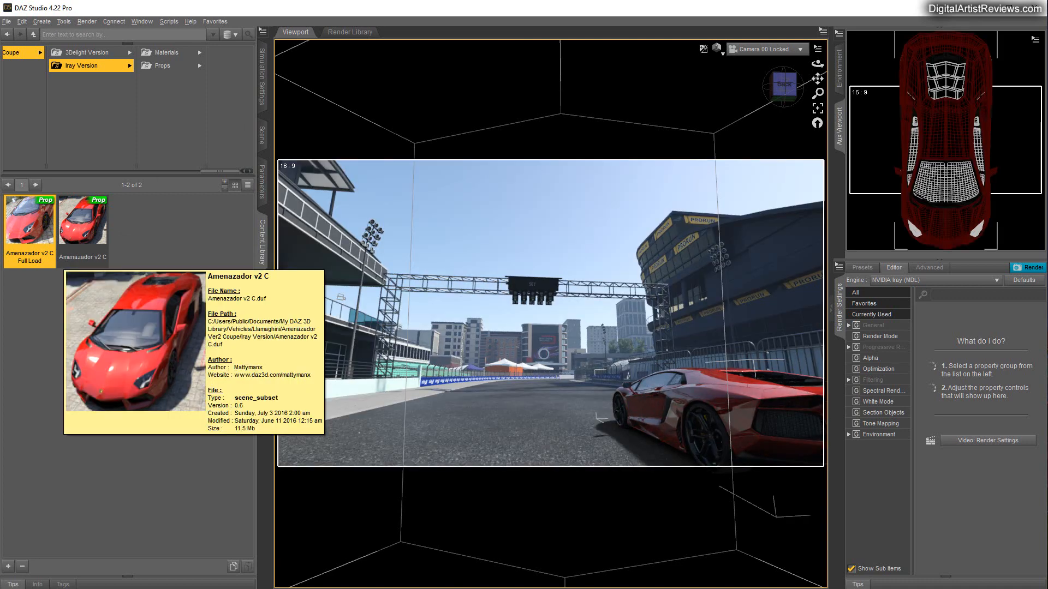
click(263, 135)
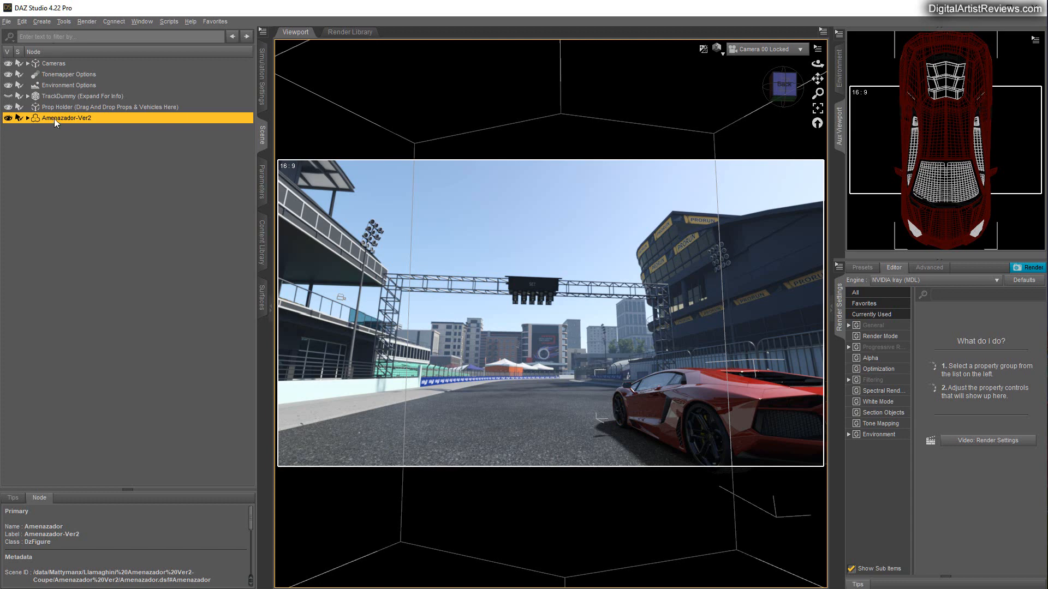
drag(54, 119, 67, 107)
- Open the Race Track Day folder of Movie Maker Iray in the content library
click(262, 240)
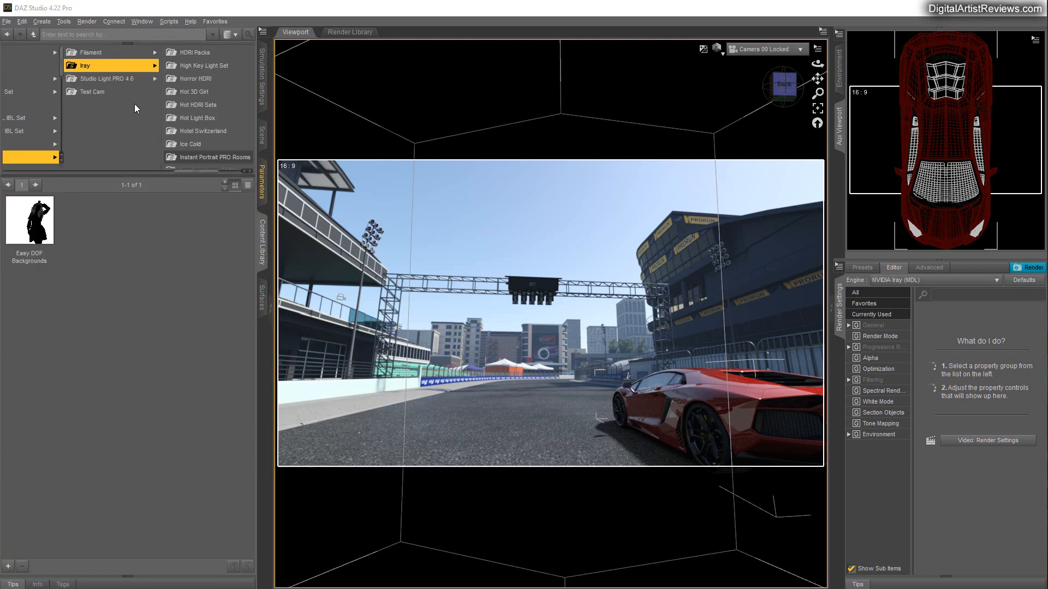
scroll(196, 83, down, 5)
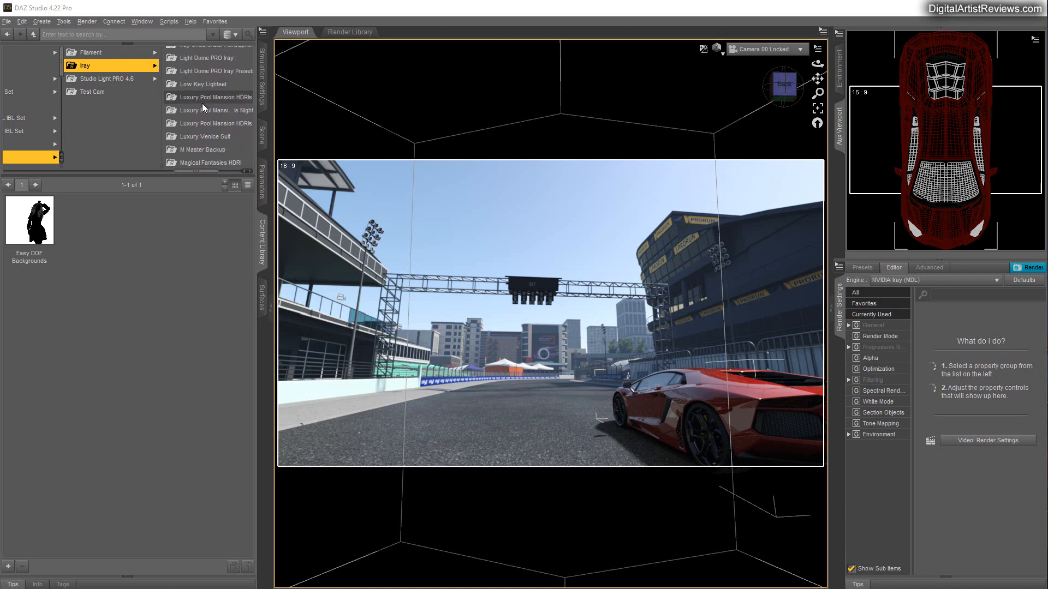
scroll(202, 109, down, 4)
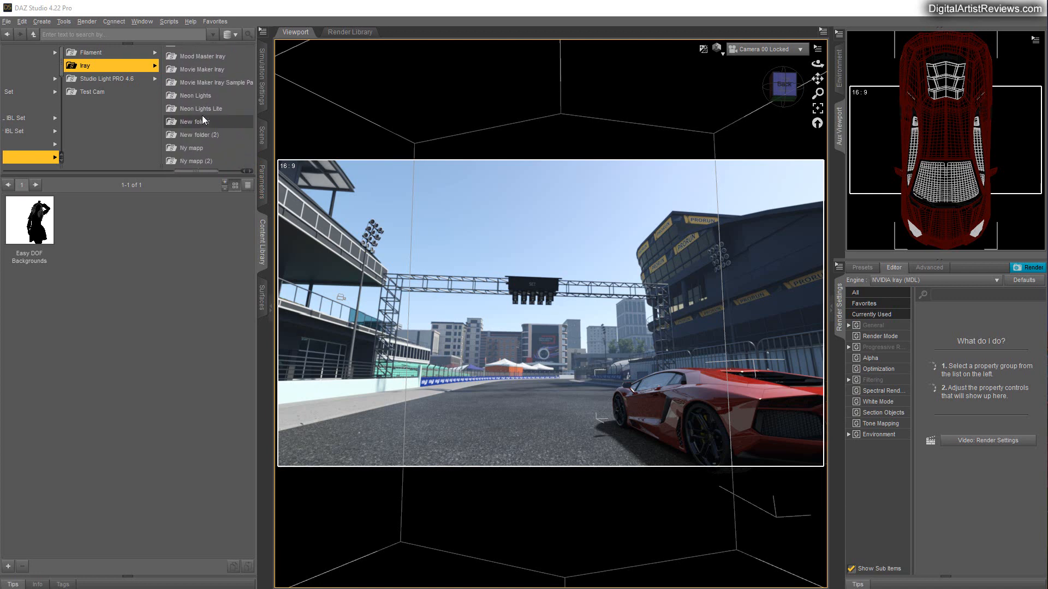
scroll(202, 116, up, 2)
click(195, 132)
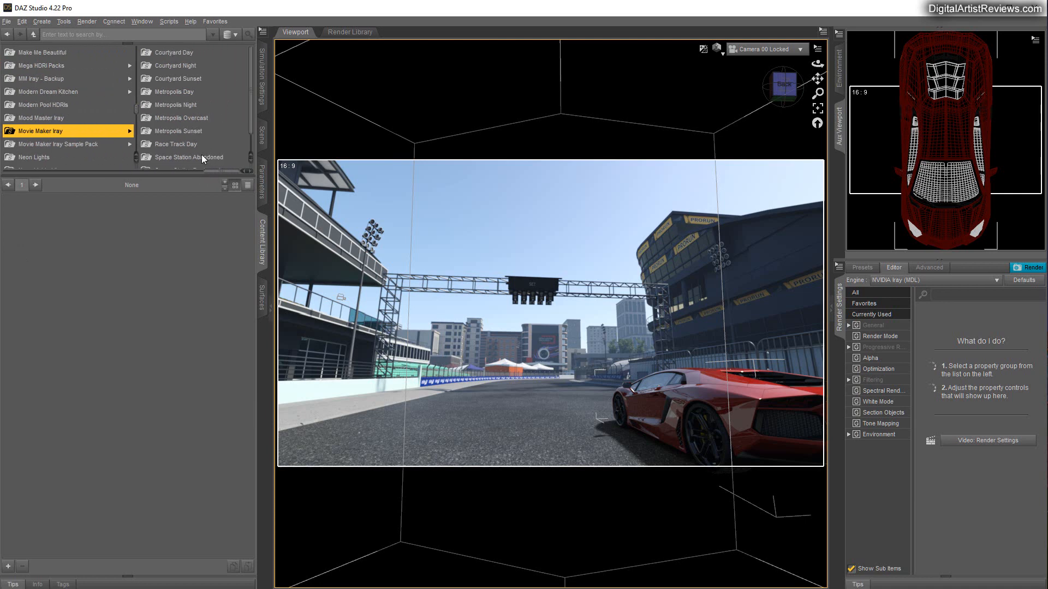
click(181, 143)
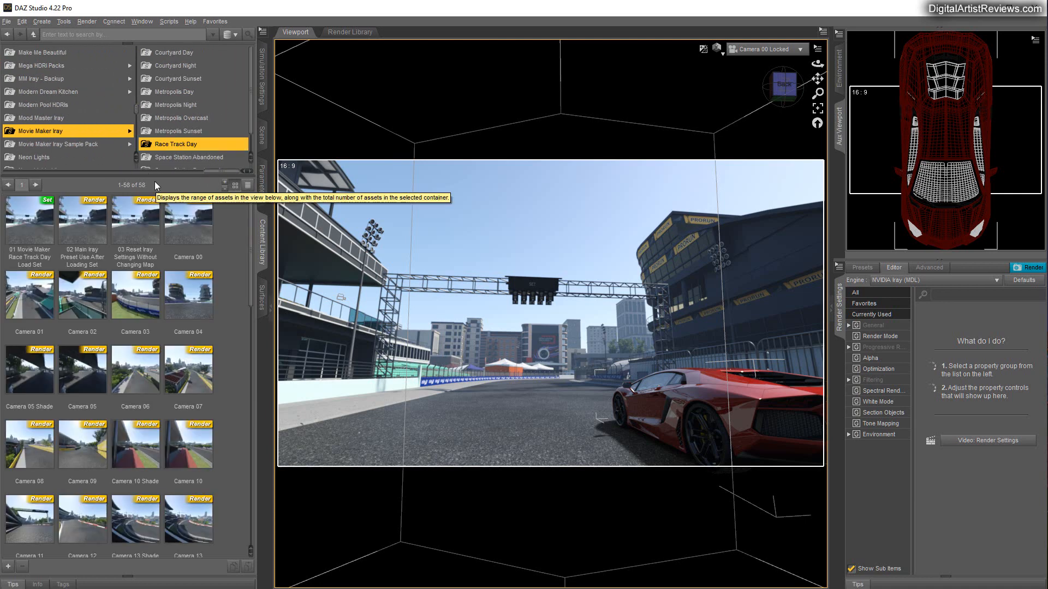
- Apply the Camera 01 render preset and view the scene through Camera 01 Locked
mouse_move(182, 209)
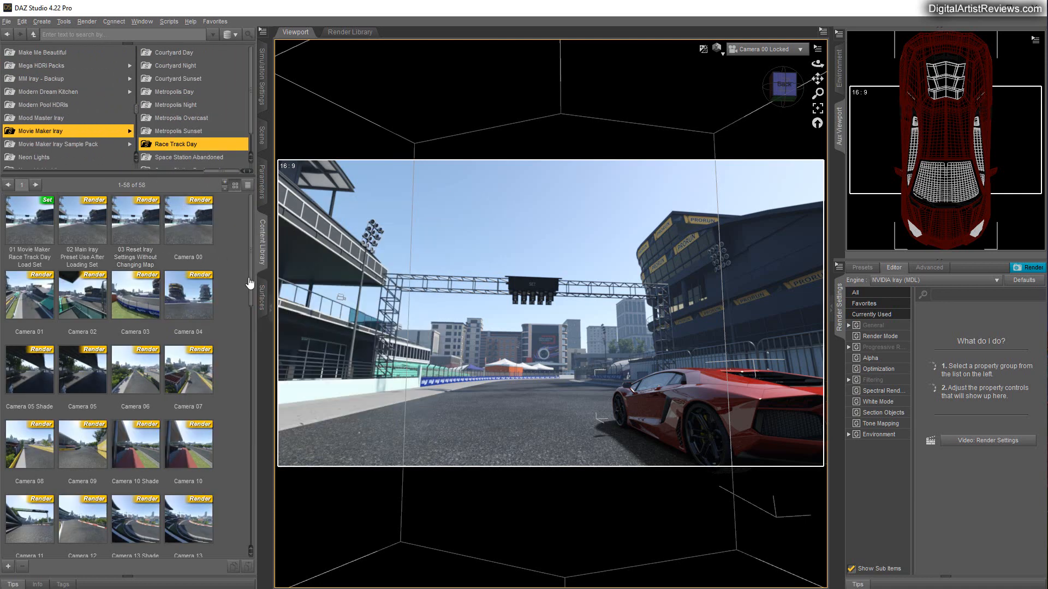
mouse_move(201, 324)
mouse_move(131, 318)
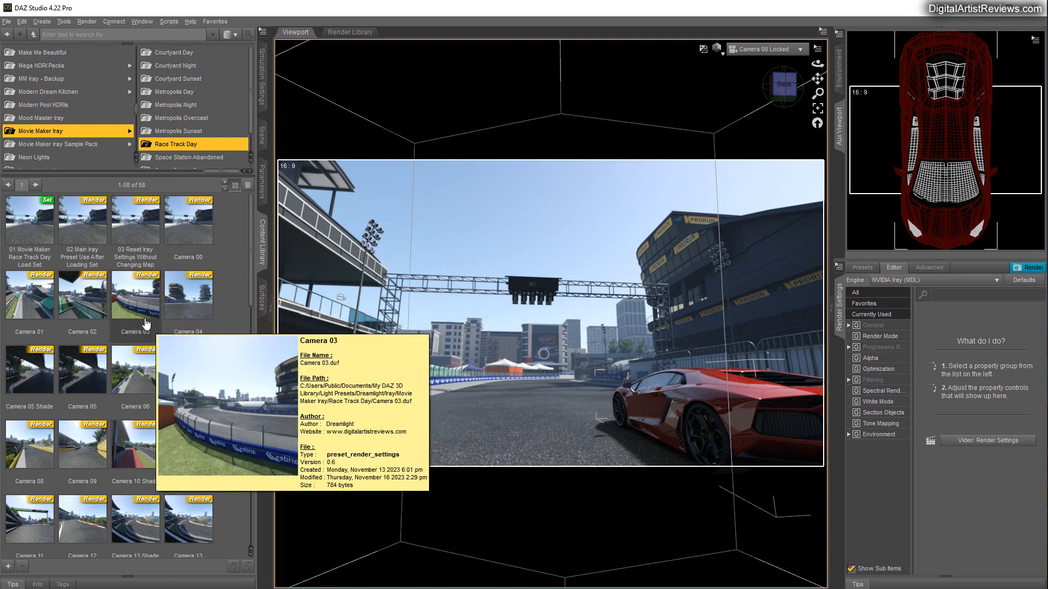
double_click(31, 302)
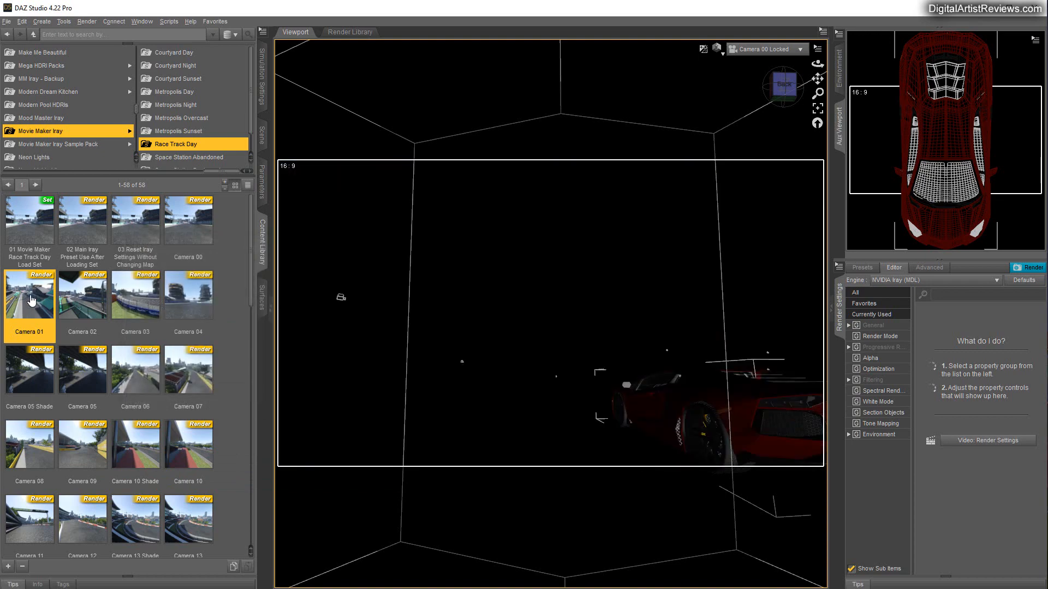
click(767, 51)
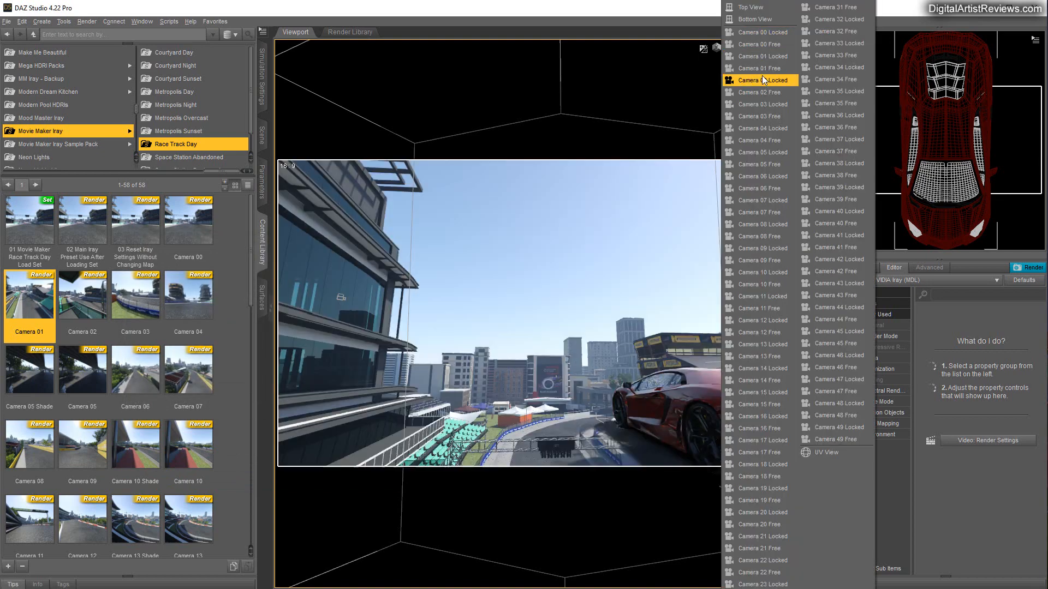
click(760, 57)
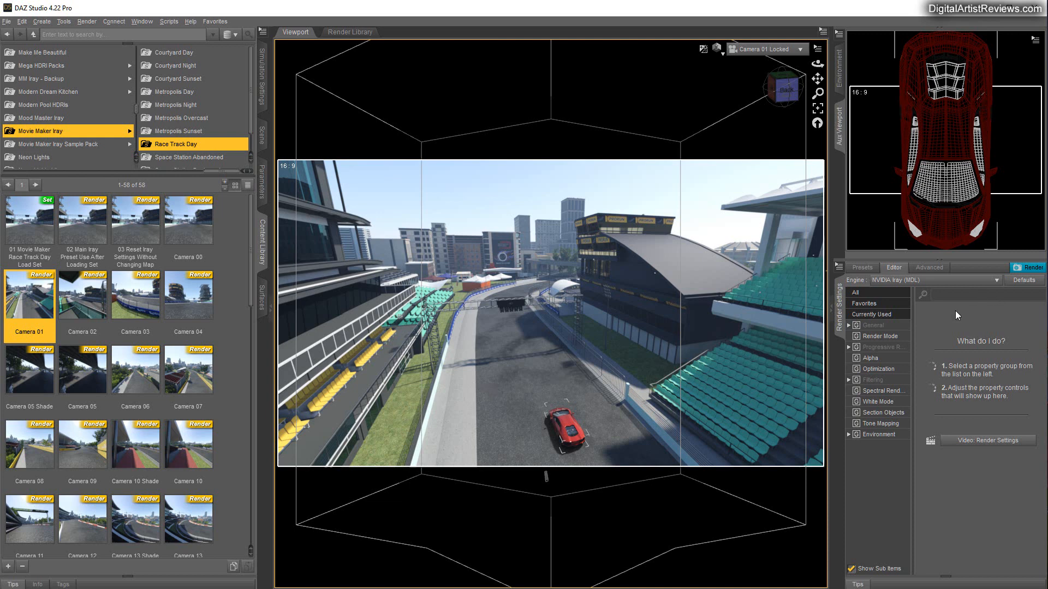
- Review the general, progressive rendering and hardware render settings, and render the Camera 01 view
click(873, 325)
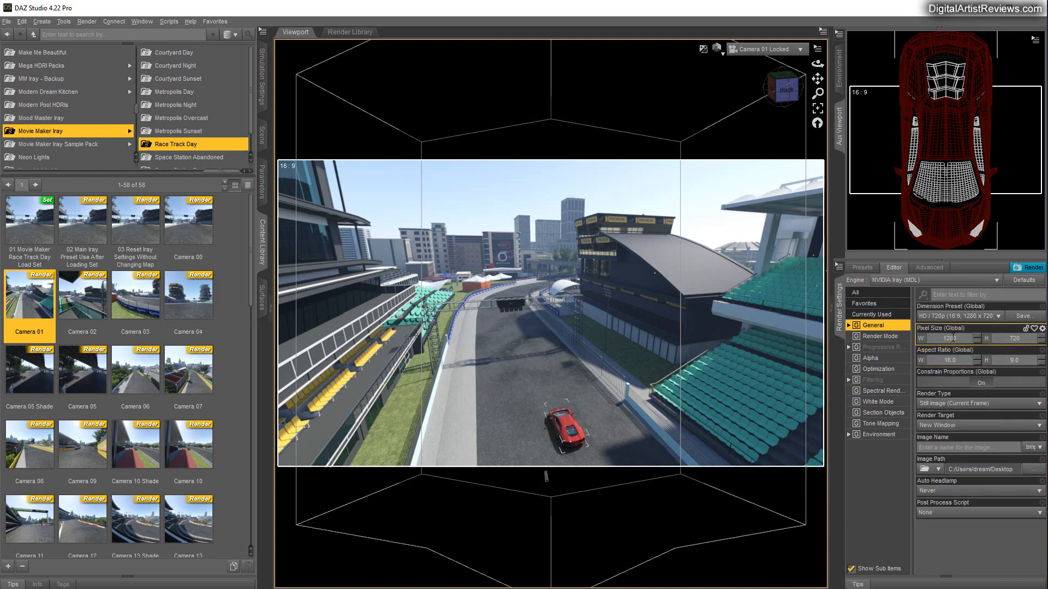
click(878, 347)
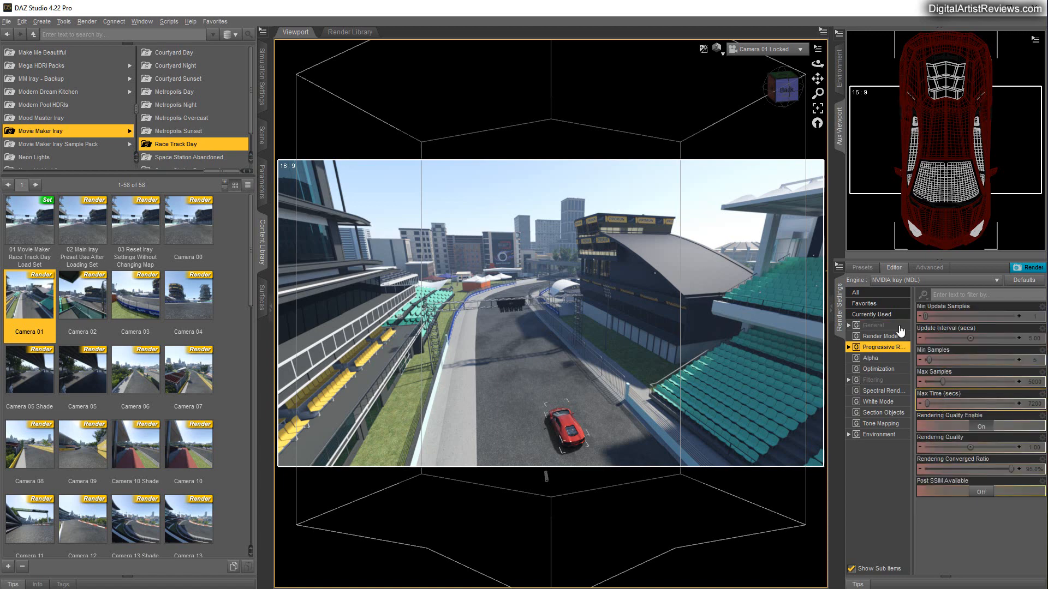
click(923, 268)
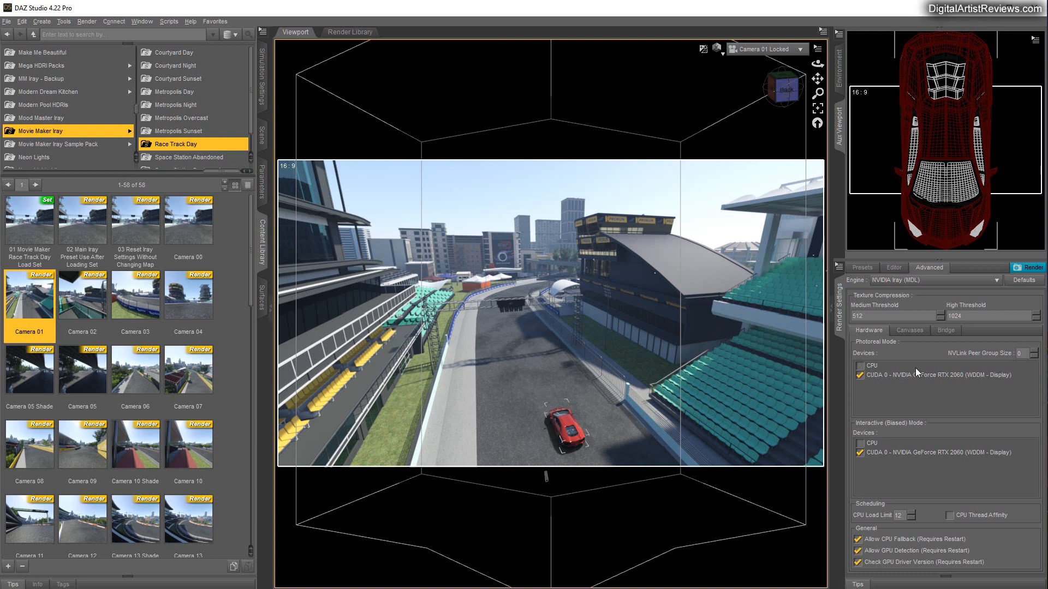
click(894, 268)
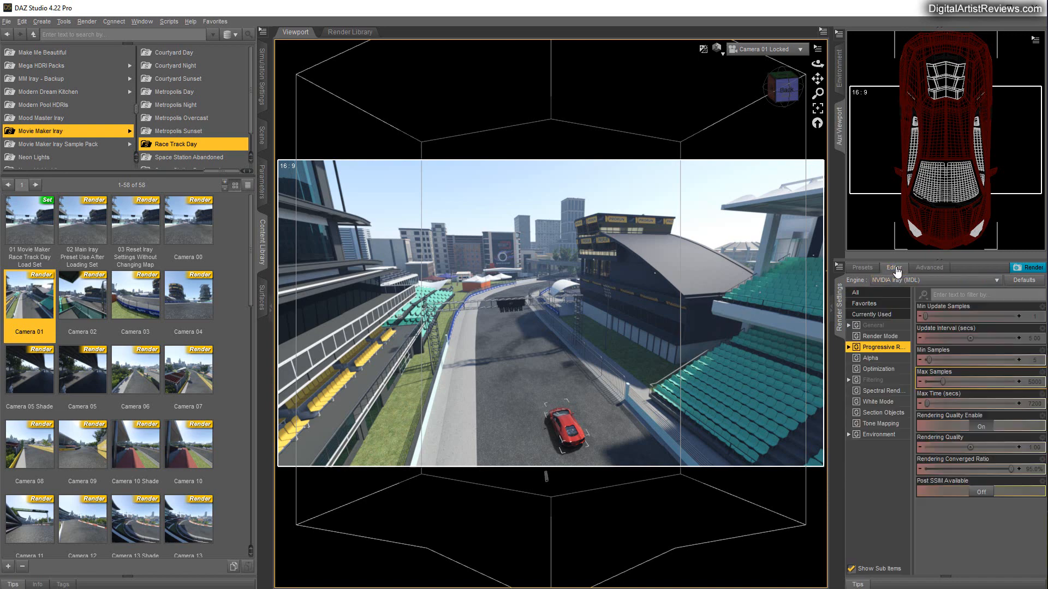
click(1029, 268)
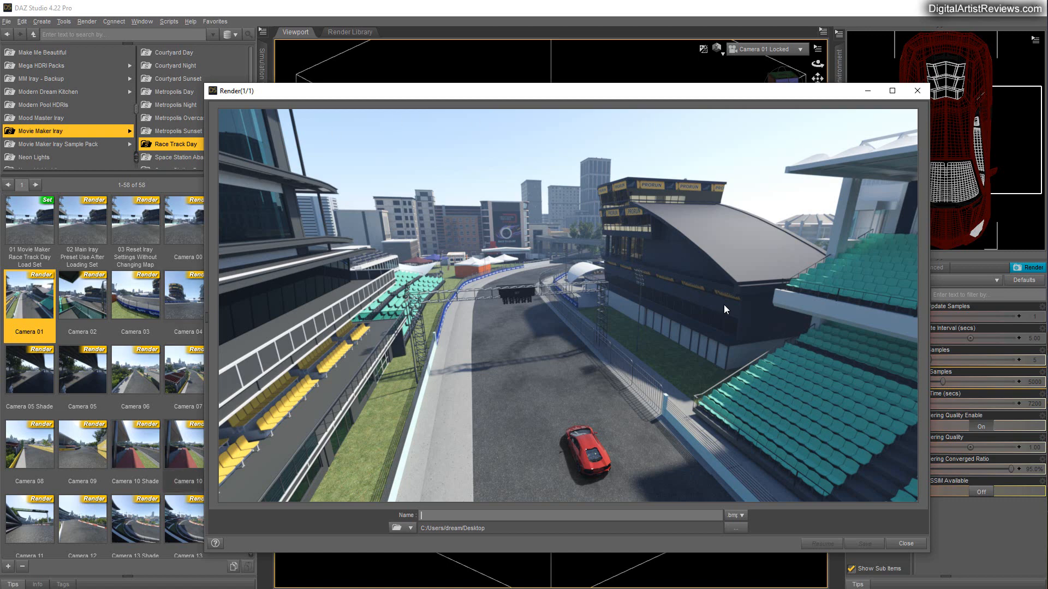
click(917, 90)
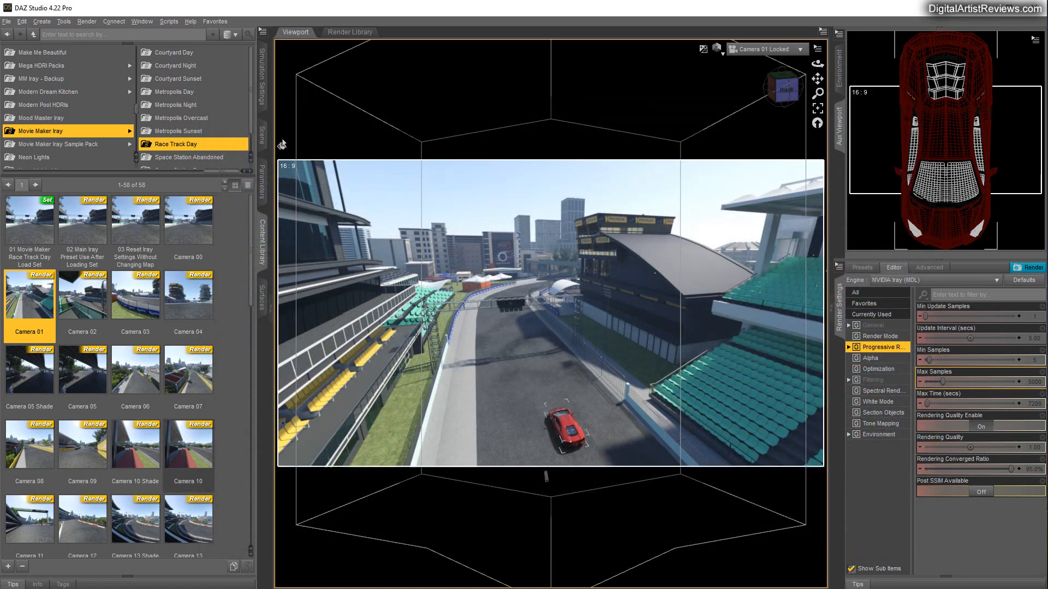
- Apply the Camera 02 render preset and rotate Camera 02 Locked until the red car and grandstand are in frame
double_click(98, 298)
click(764, 52)
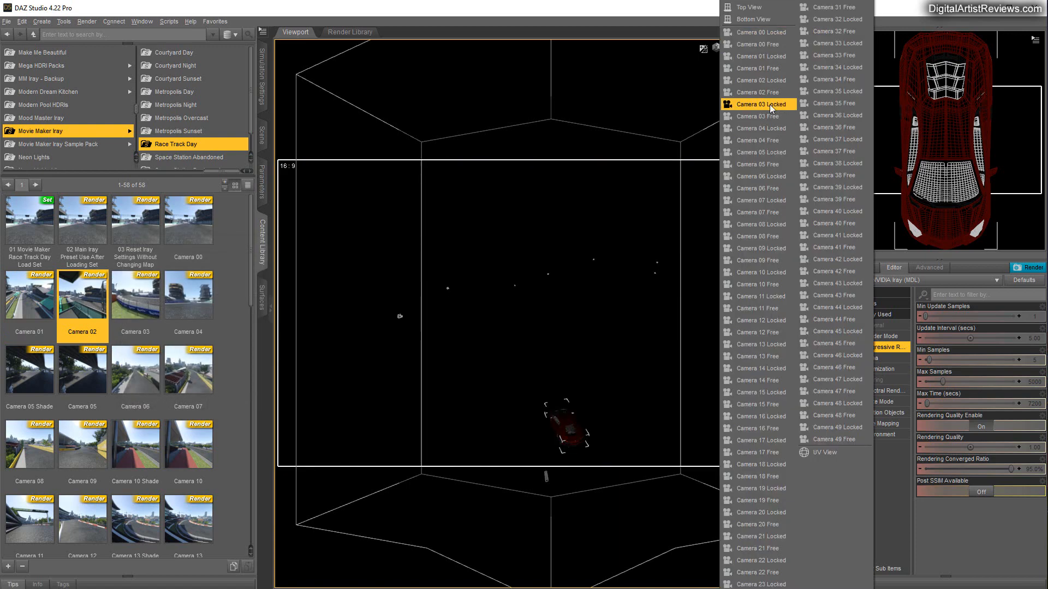
click(764, 86)
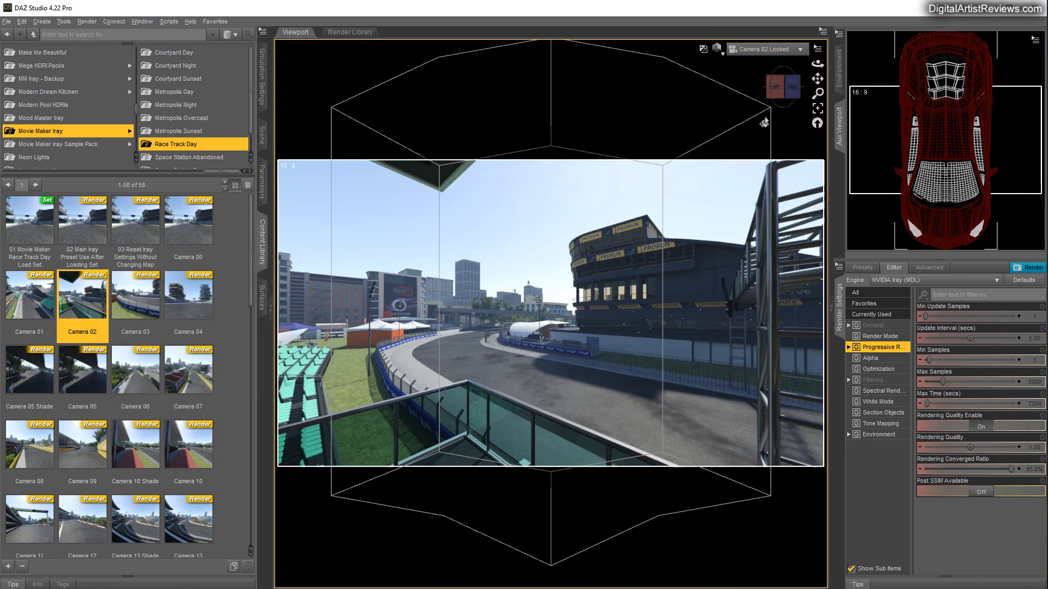
drag(818, 64, 893, 66)
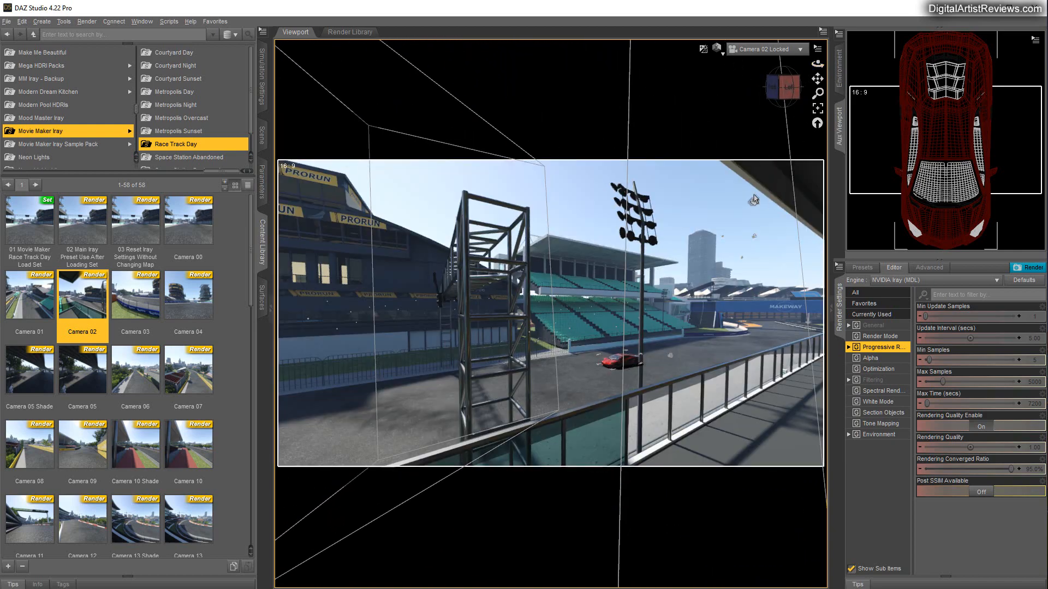
- Render the Camera 02 view with the car, inspect the image and close it without saving
click(1031, 268)
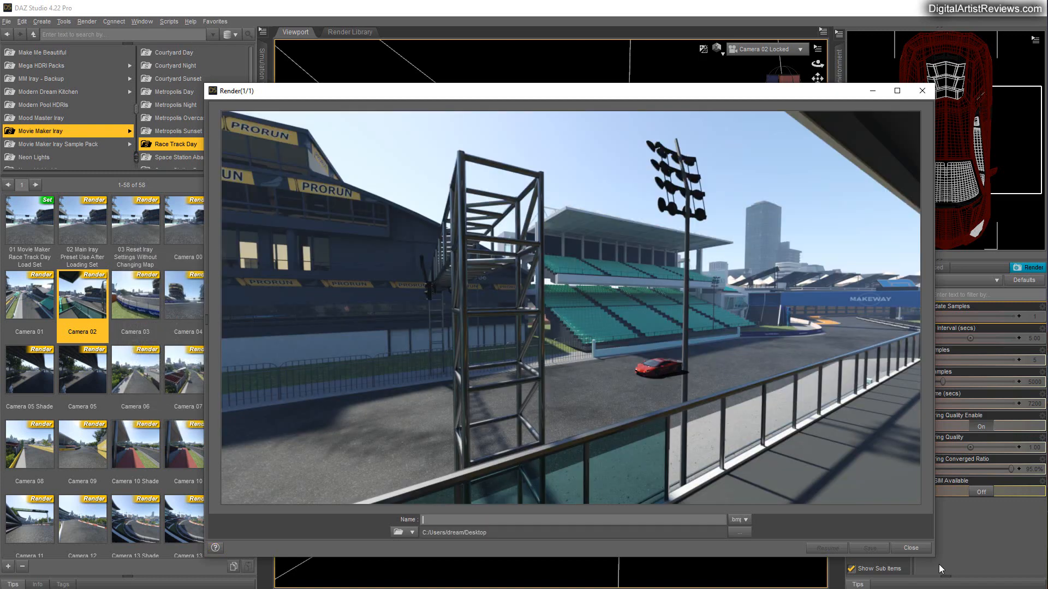
drag(583, 97, 515, 80)
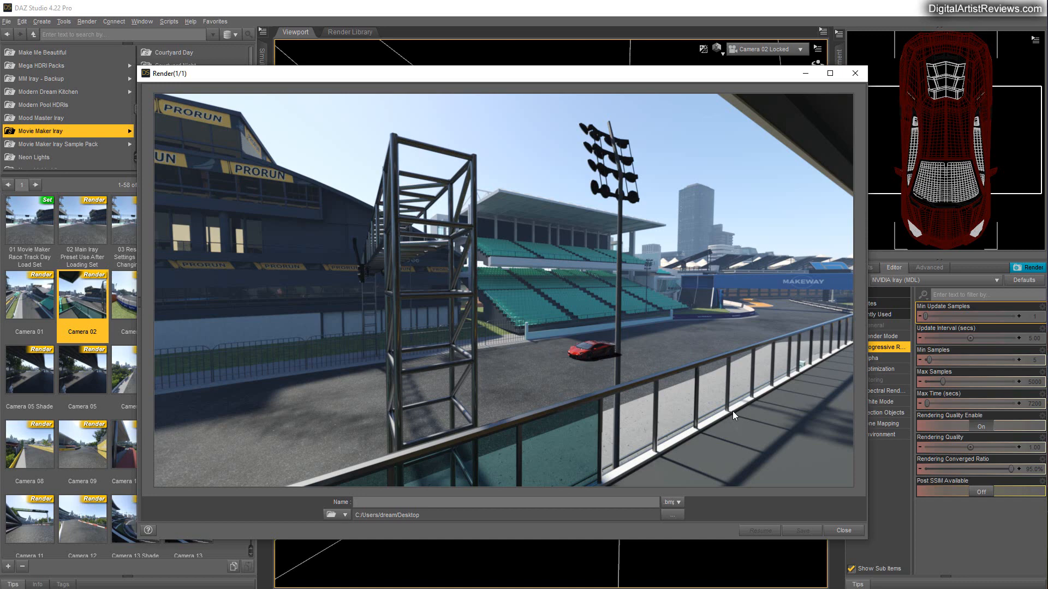
click(844, 531)
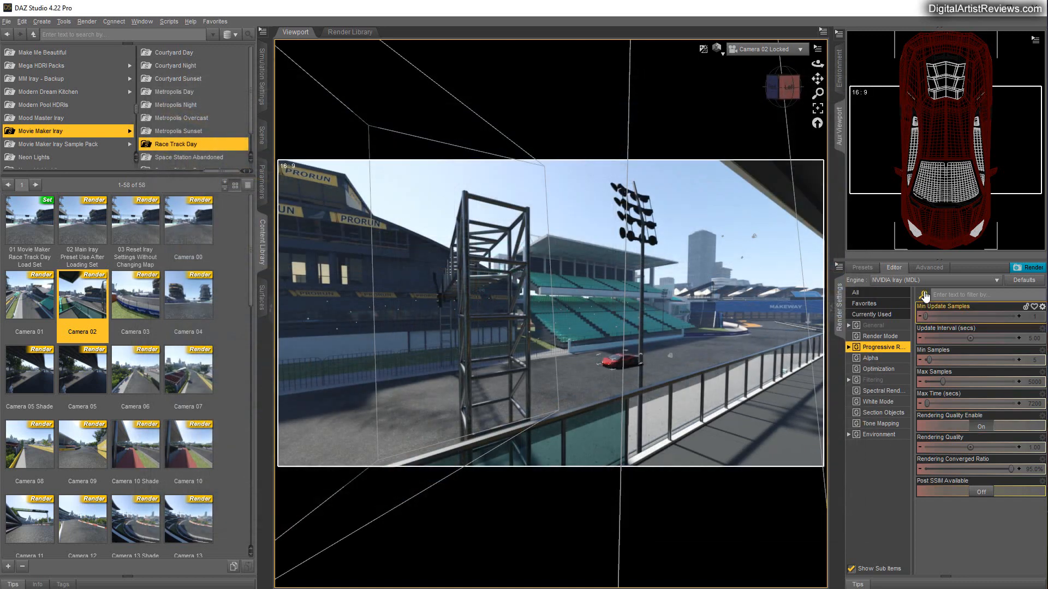
- Switch the Iray rendering devices from the CUDA graphics card to CPU for photoreal and interactive modes
click(929, 268)
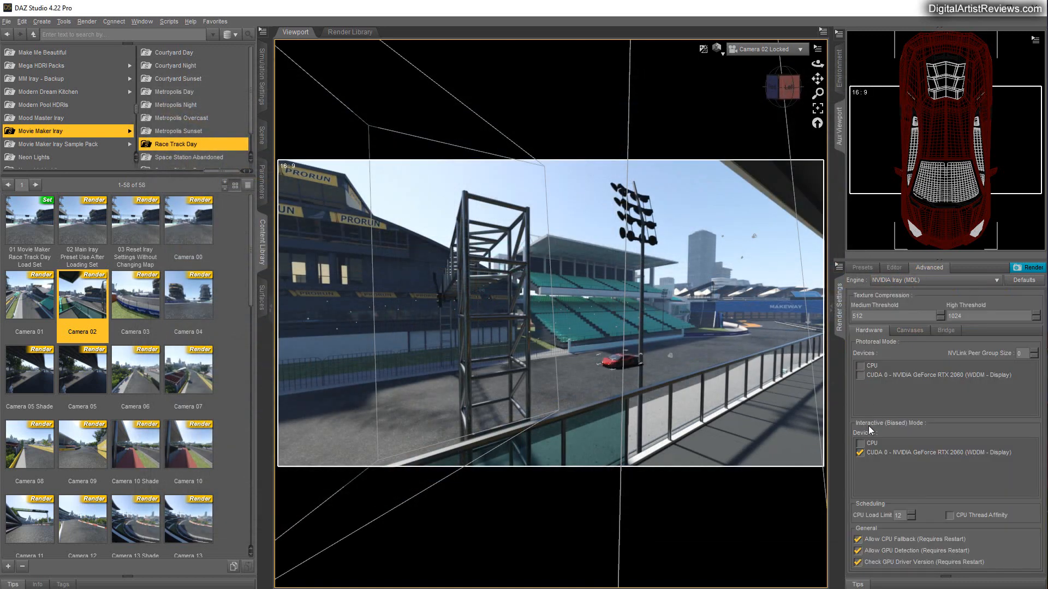
click(860, 443)
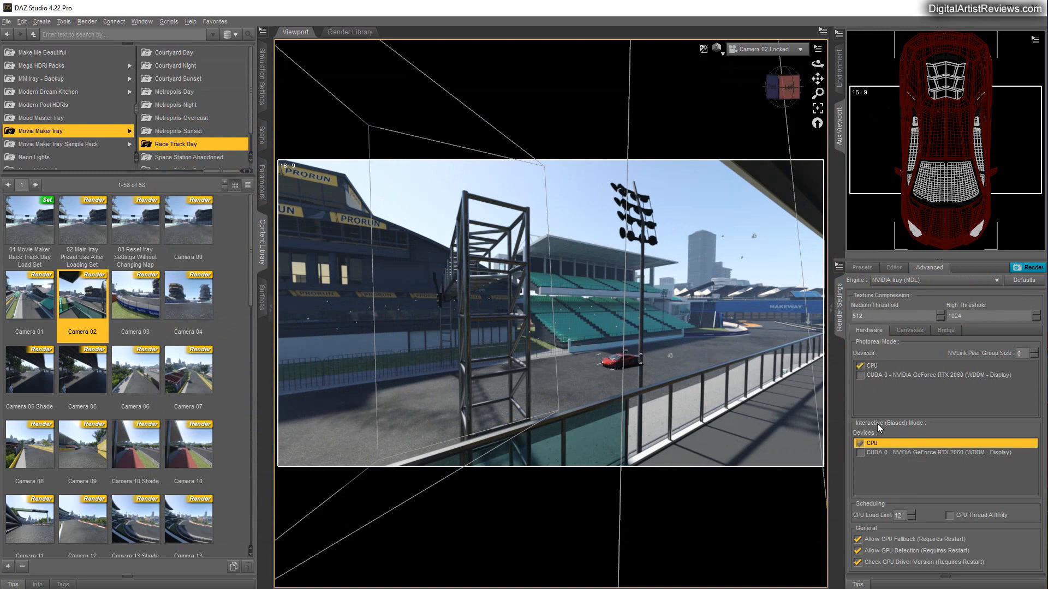
click(861, 443)
- Render the Camera 02 view on the CPU, stop the render early, inspect the image and close it without saving
click(1021, 268)
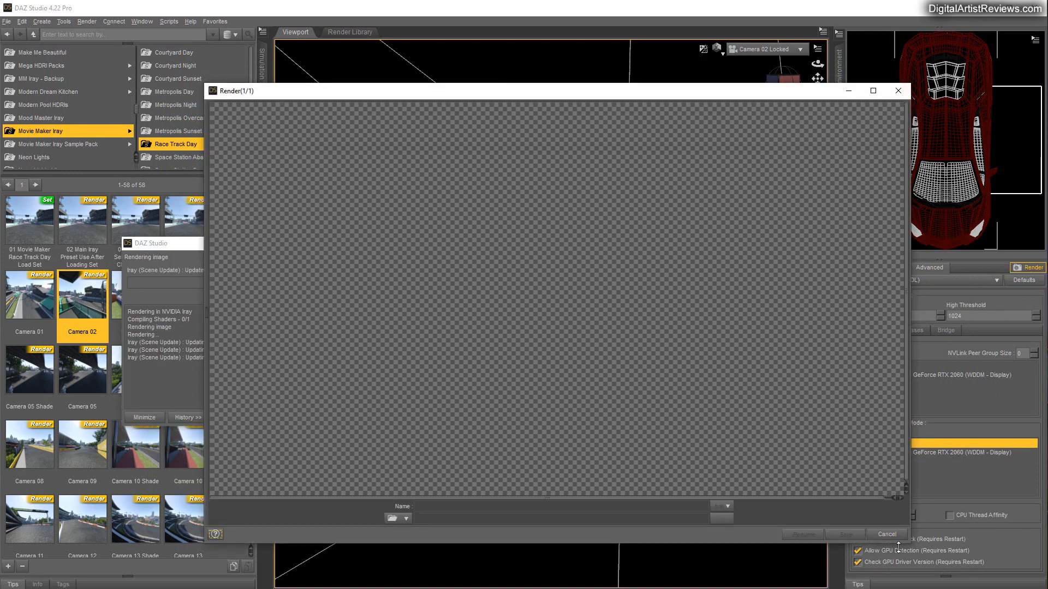
drag(911, 544, 926, 551)
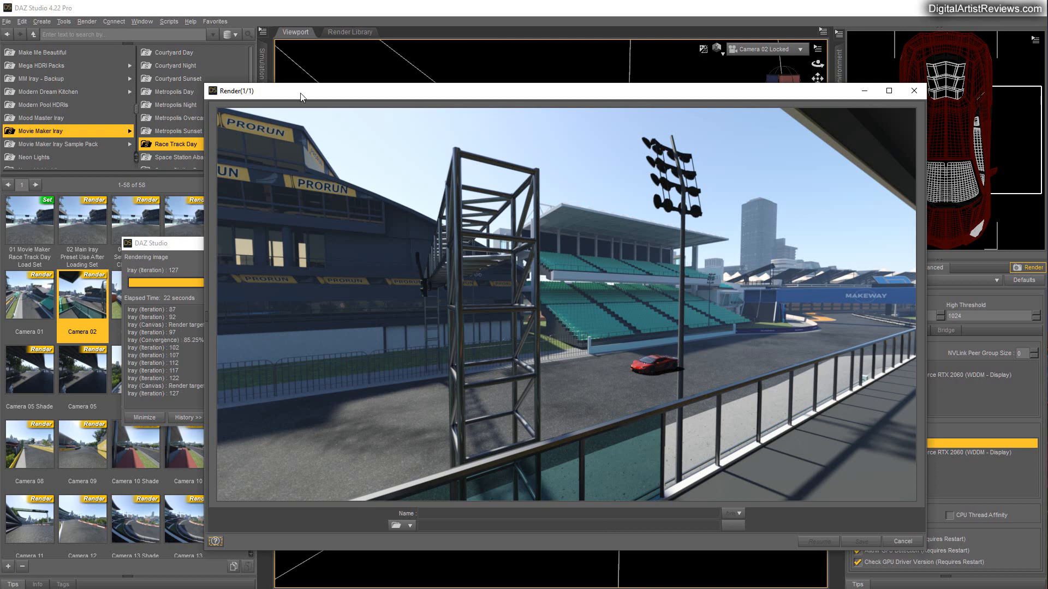
drag(300, 93, 400, 101)
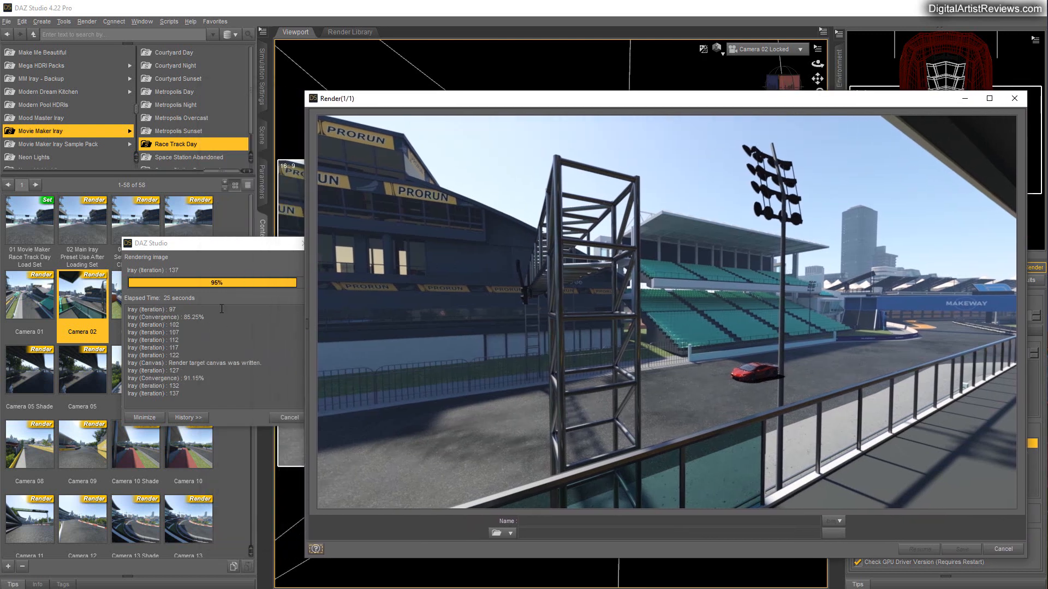
click(1003, 550)
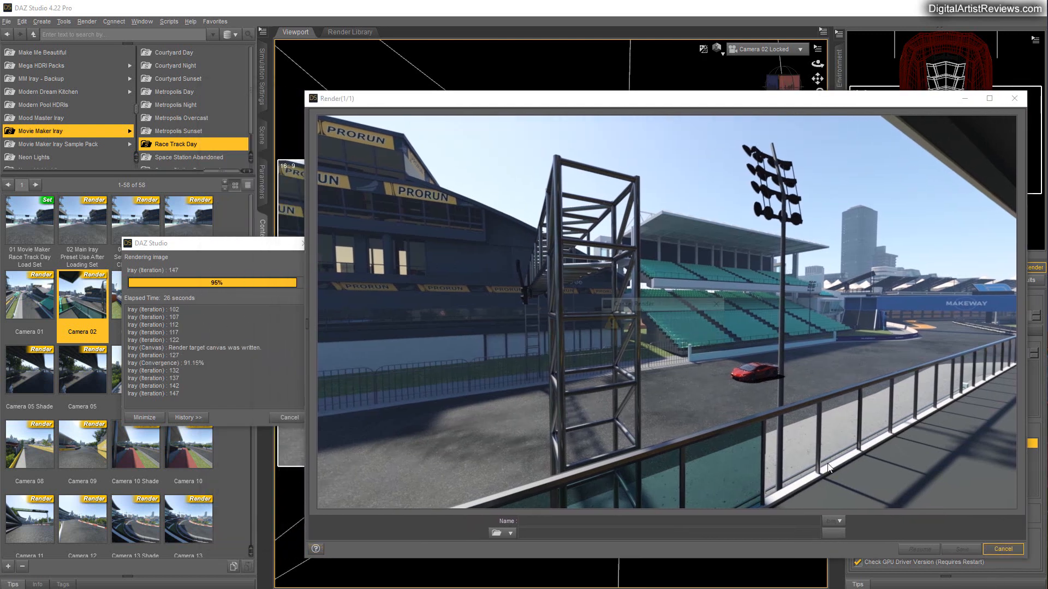
click(644, 339)
drag(584, 100, 485, 98)
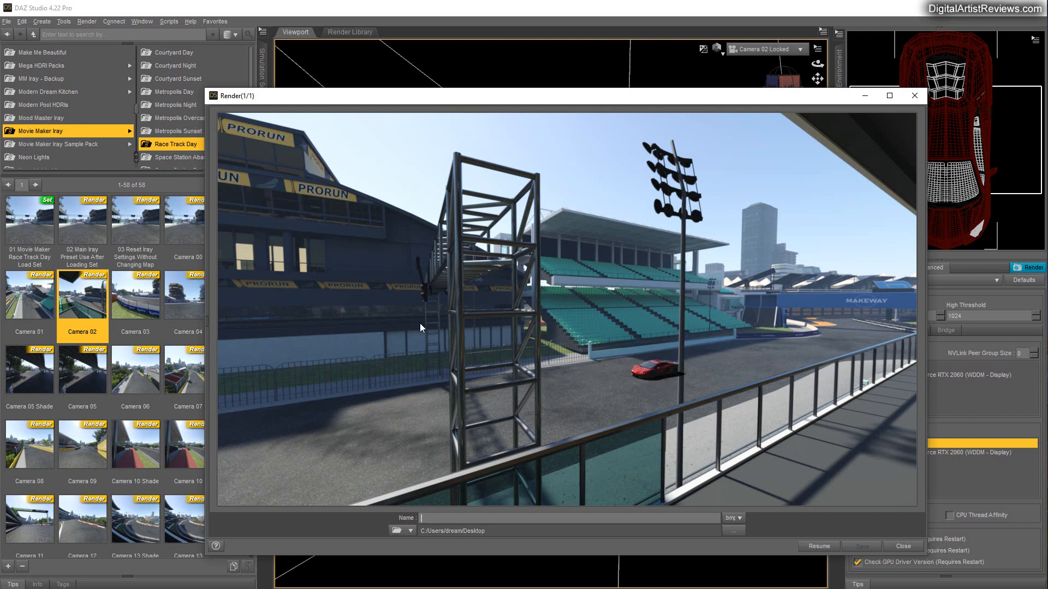
click(898, 546)
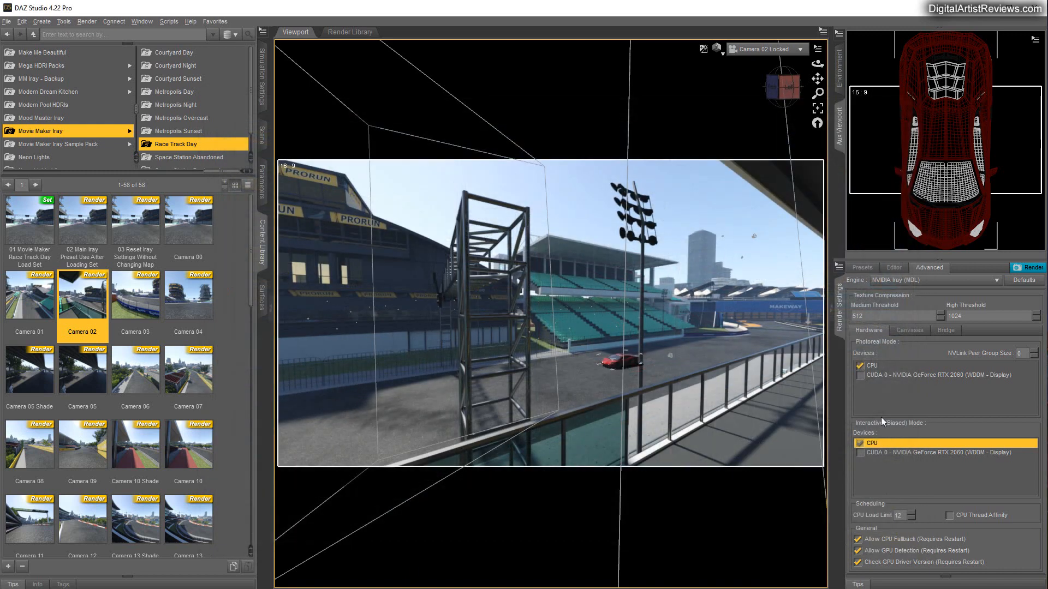
- Switch the Iray rendering devices from CPU back to the CUDA graphics card for photoreal and interactive modes
click(856, 365)
click(860, 376)
click(860, 443)
click(860, 452)
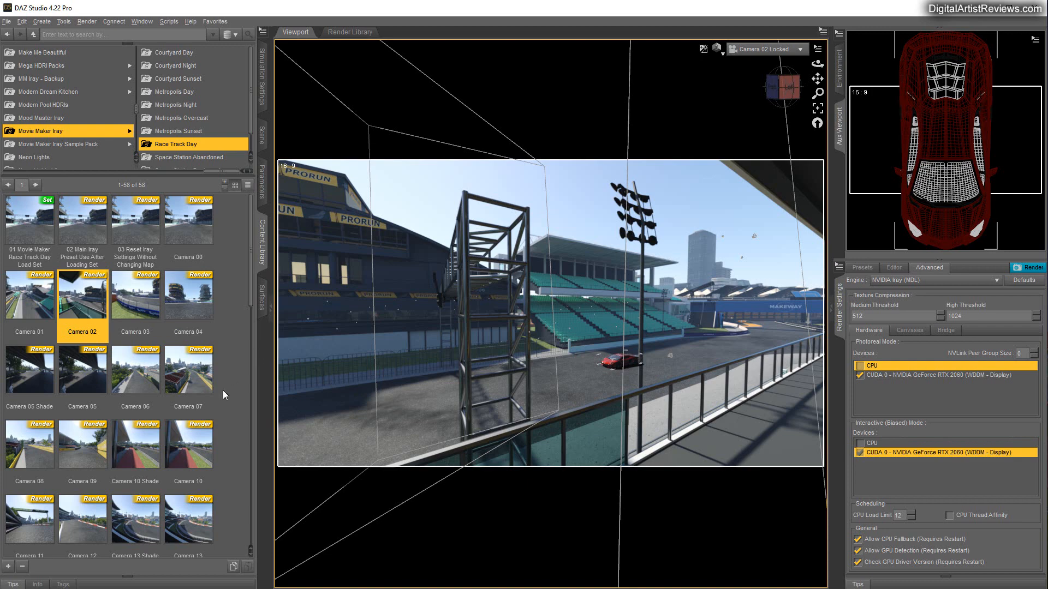
- Apply the Camera 05 render preset, view the scene through Camera 05 Locked and rotate it to look around the track
mouse_move(197, 418)
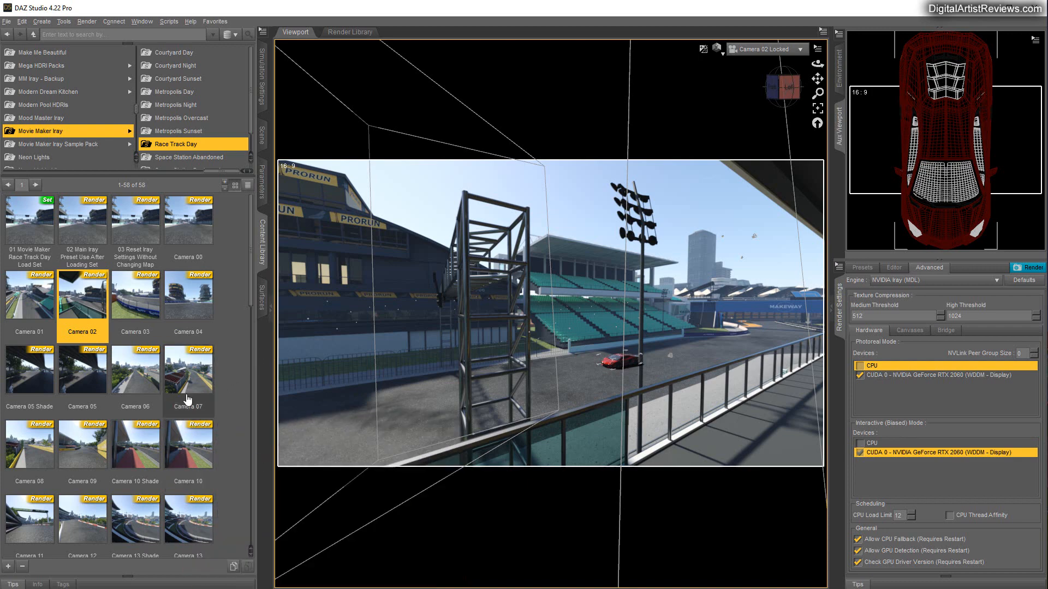
double_click(86, 385)
click(764, 49)
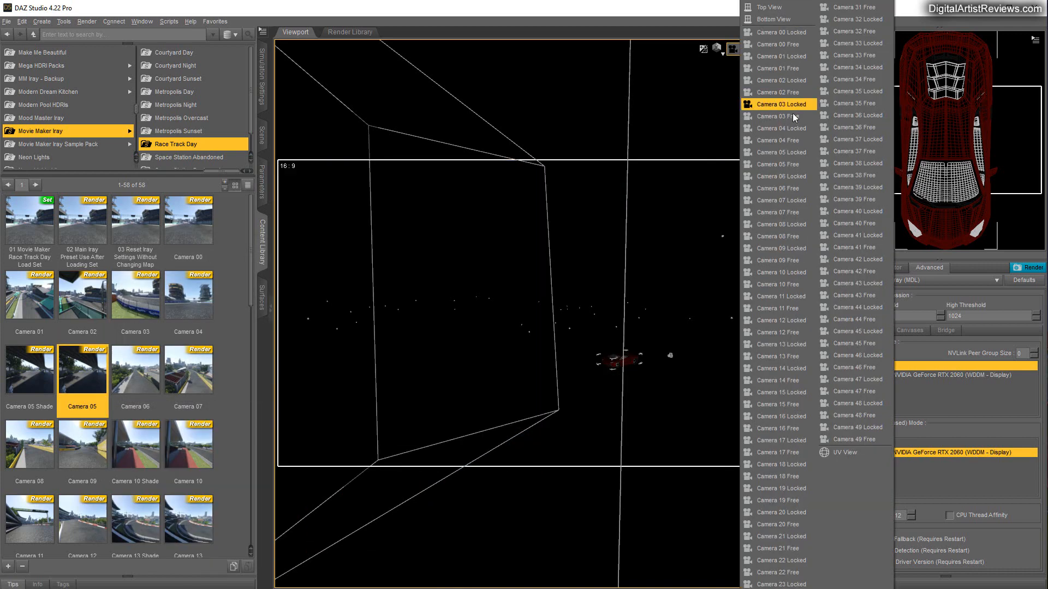
click(777, 151)
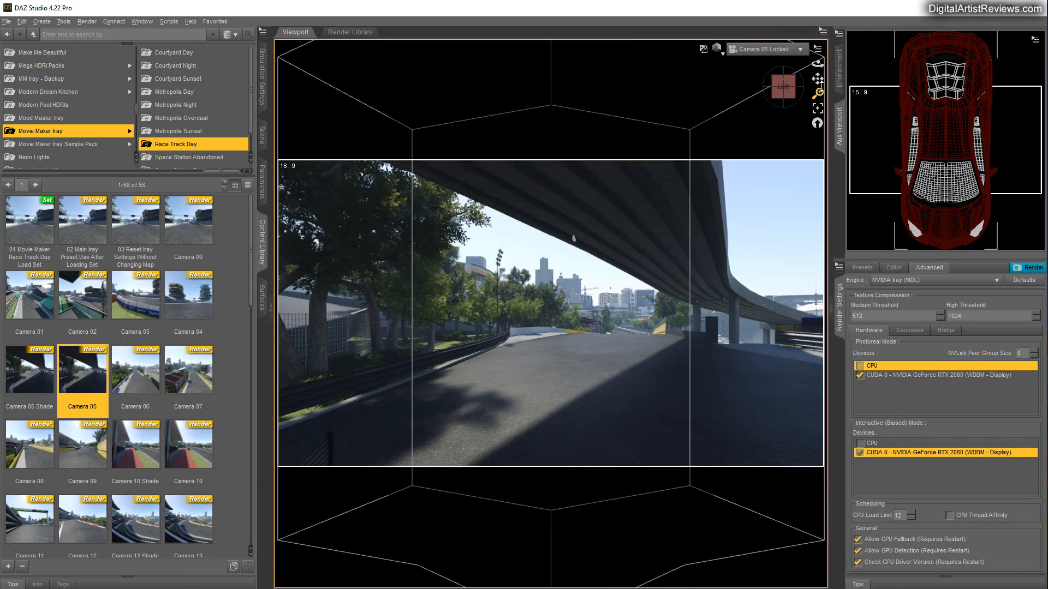
drag(817, 63, 835, 64)
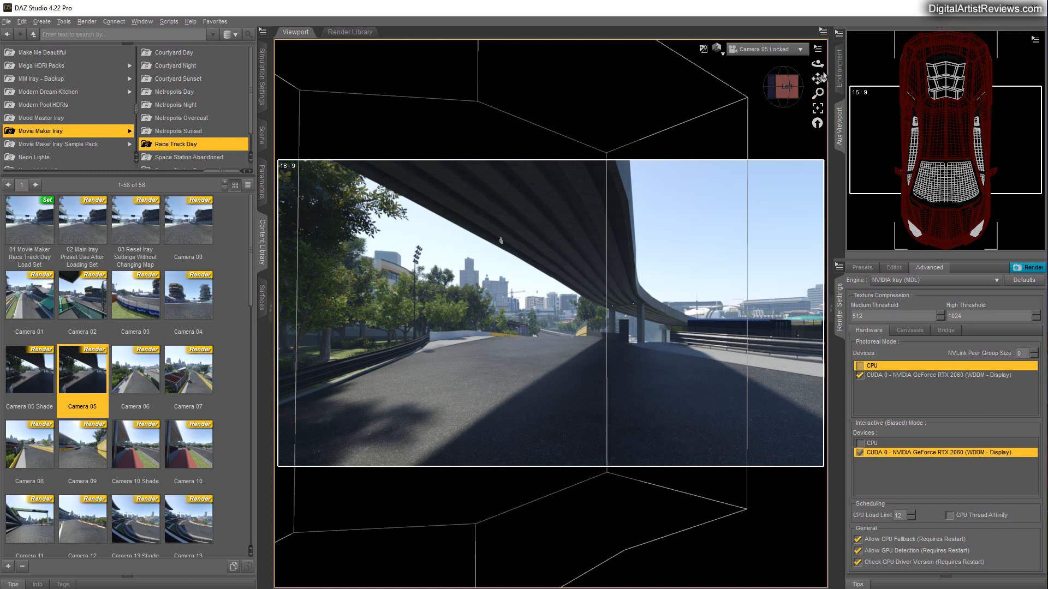
drag(817, 64, 848, 64)
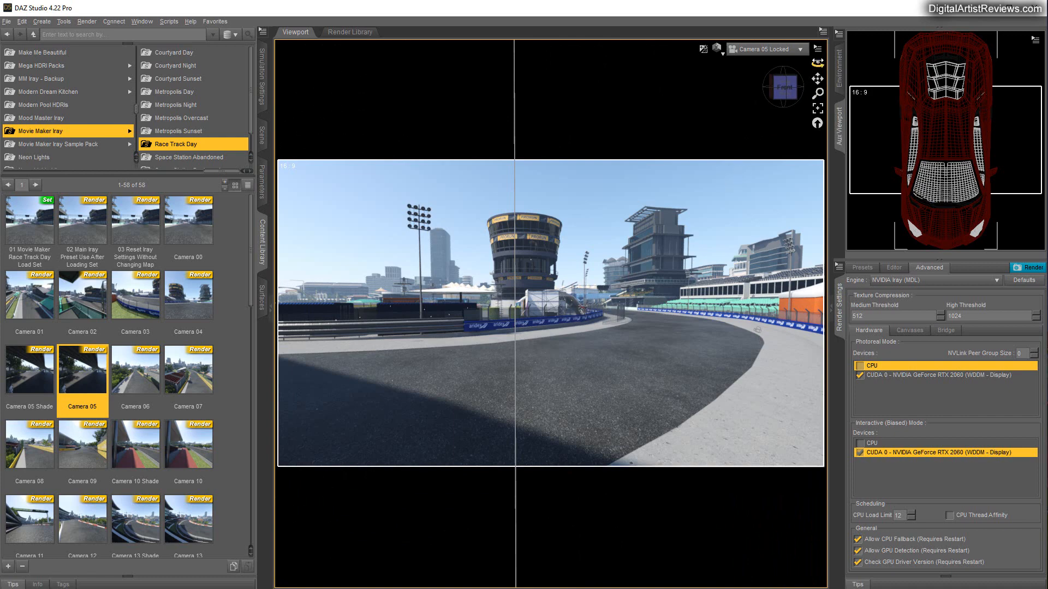
mouse_move(817, 63)
mouse_down()
mouse_move(789, 63)
mouse_move(813, 64)
mouse_up()
- Apply the Camera 44 render preset and view the scene through Camera 44 Locked
scroll(152, 412, down, 6)
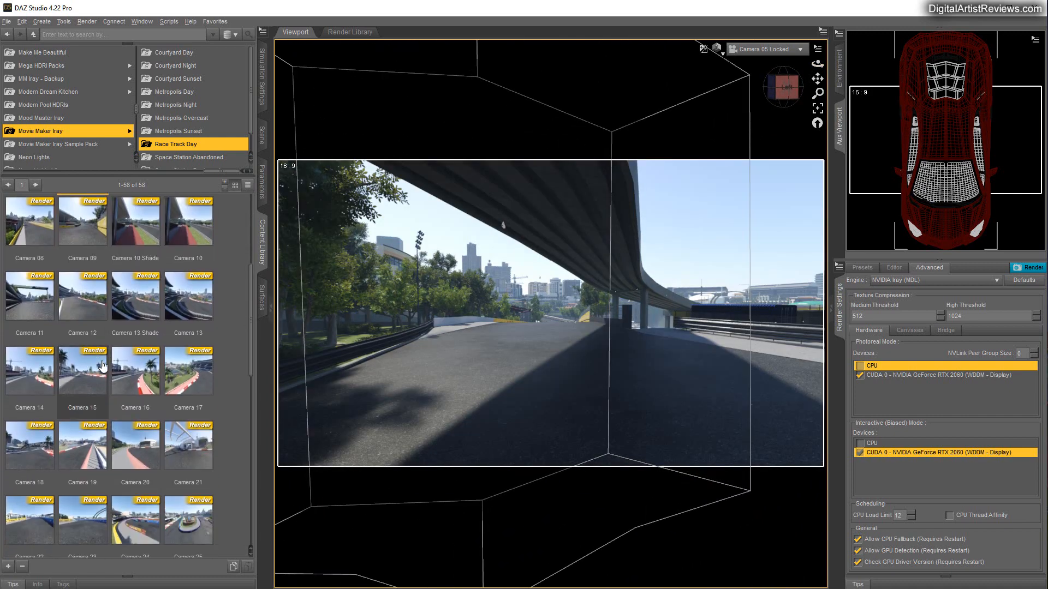
scroll(152, 411, down, 3)
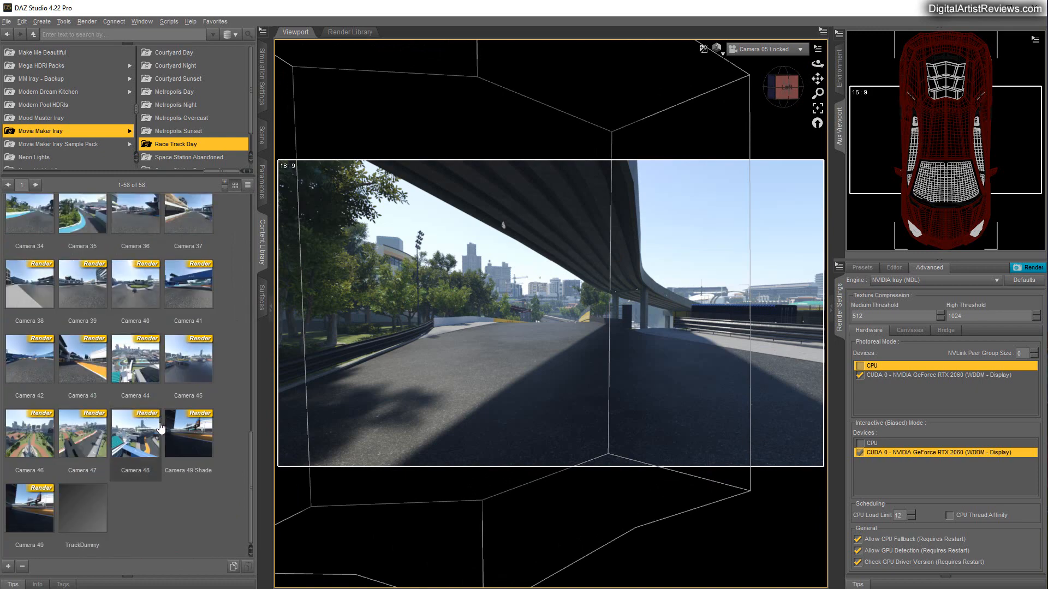
double_click(140, 366)
click(767, 49)
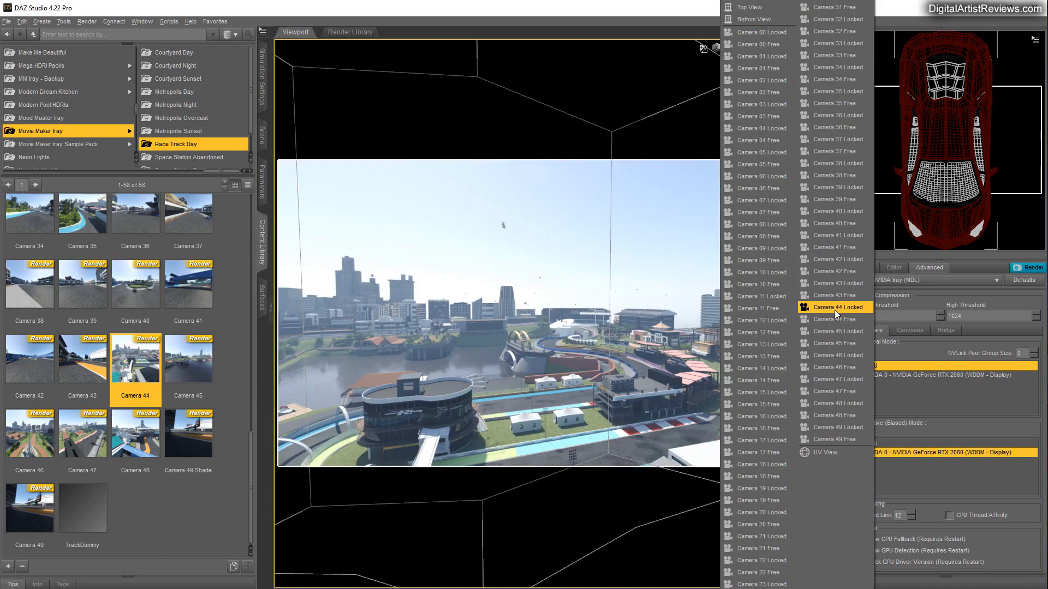
click(834, 309)
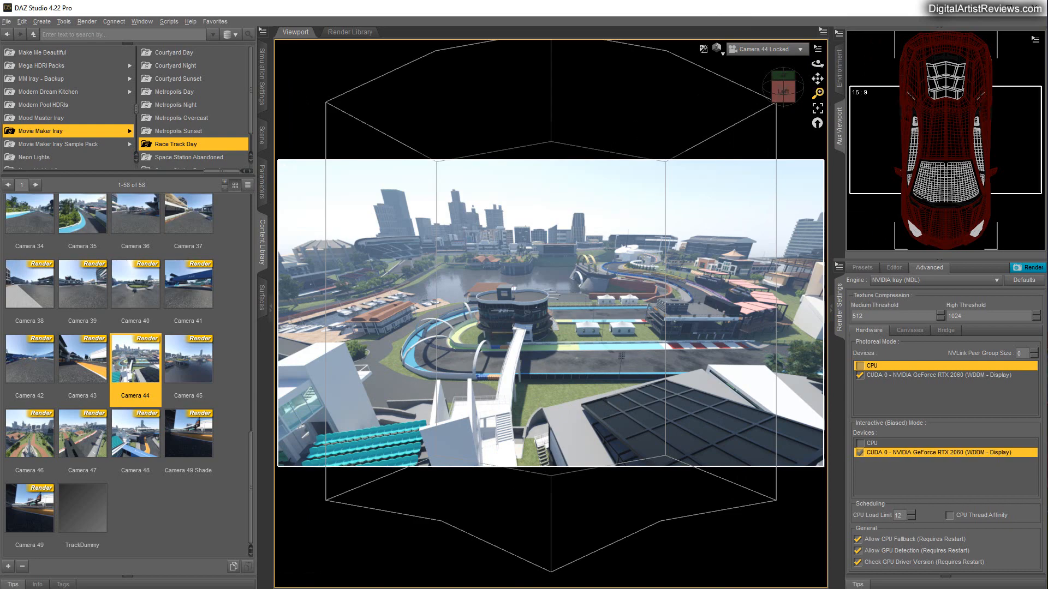
- Zoom out and rotate Camera 44 Locked until the grandstands, track and red car are in frame
drag(818, 94, 818, 118)
mouse_move(818, 65)
mouse_down()
mouse_move(791, 74)
mouse_move(817, 65)
mouse_up()
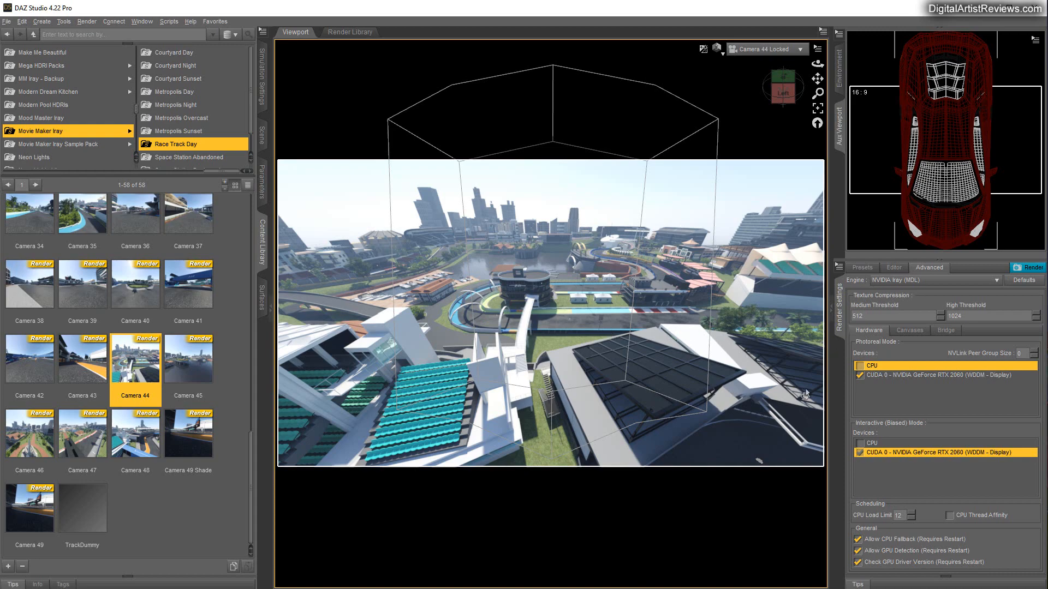
drag(820, 68, 1026, 57)
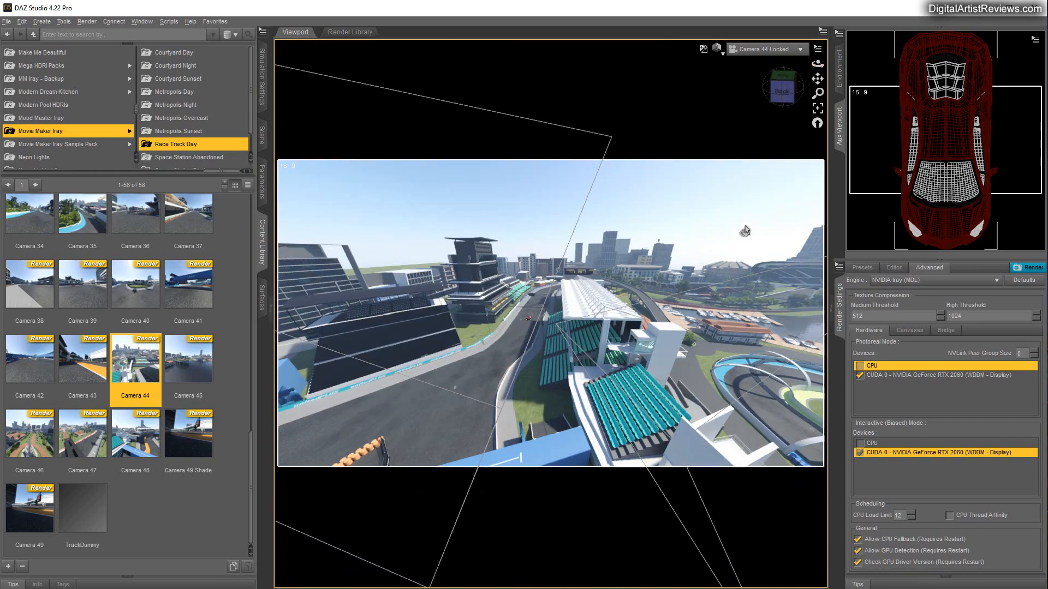
drag(817, 64, 872, 69)
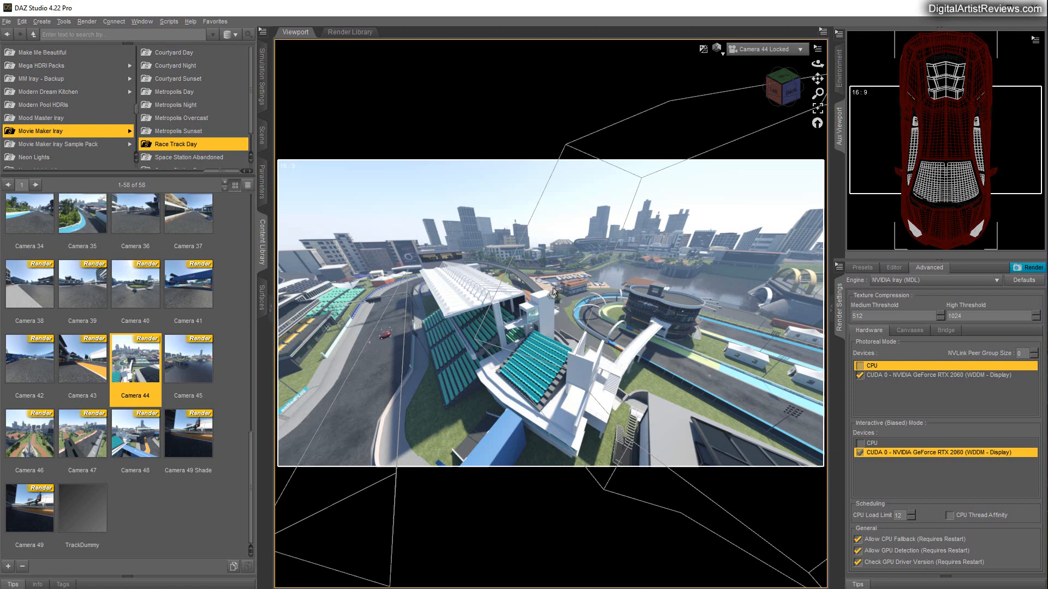
drag(818, 64, 810, 66)
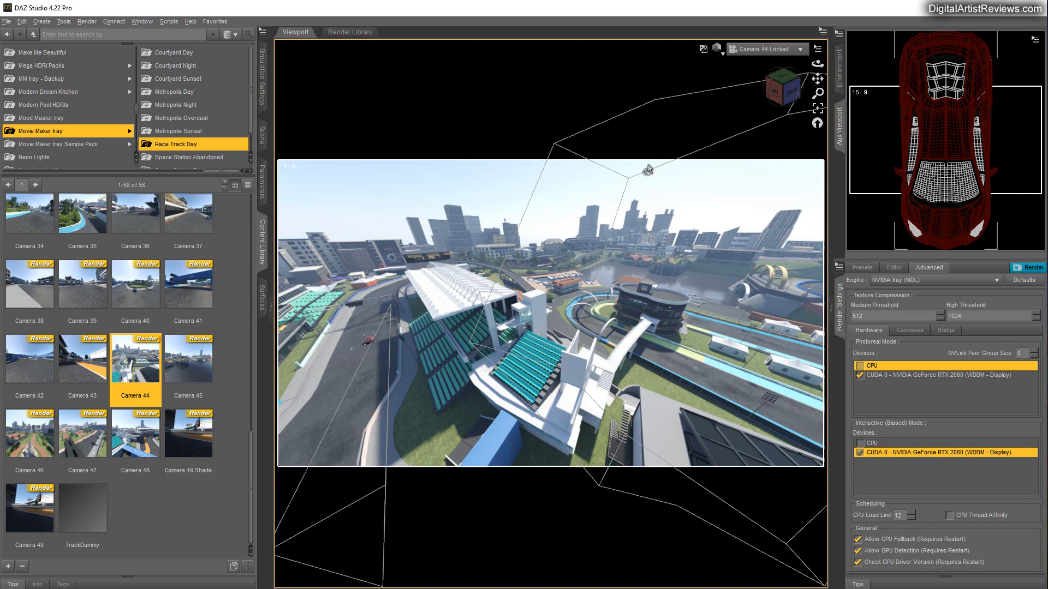
- Return to Camera 05 Locked, reapply the Camera 05 render preset and rotate the camera toward the round tower
click(759, 50)
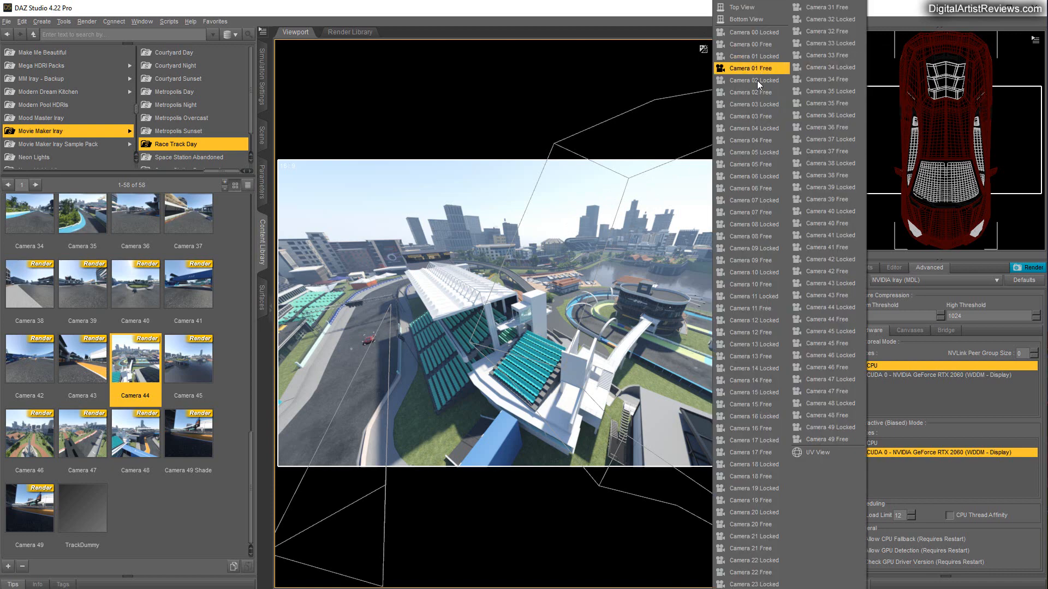
click(745, 154)
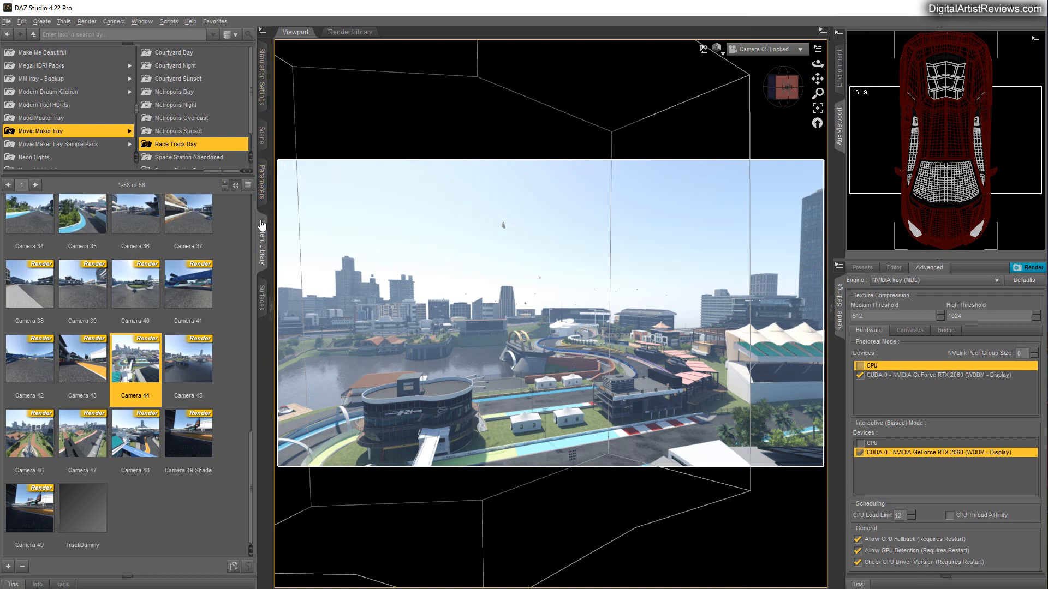
scroll(162, 309, up, 5)
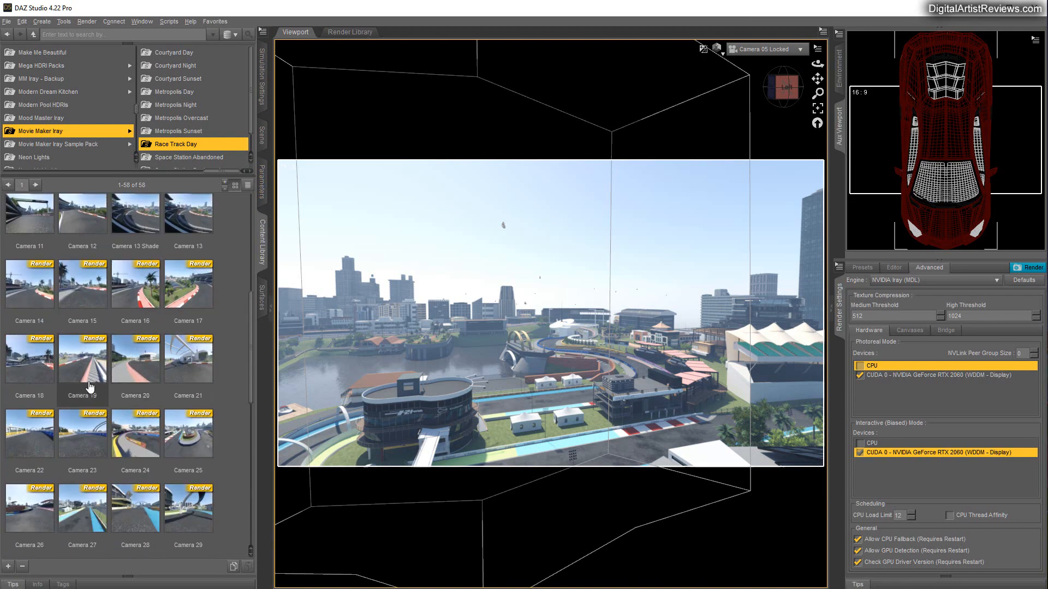
scroll(162, 309, up, 3)
click(82, 289)
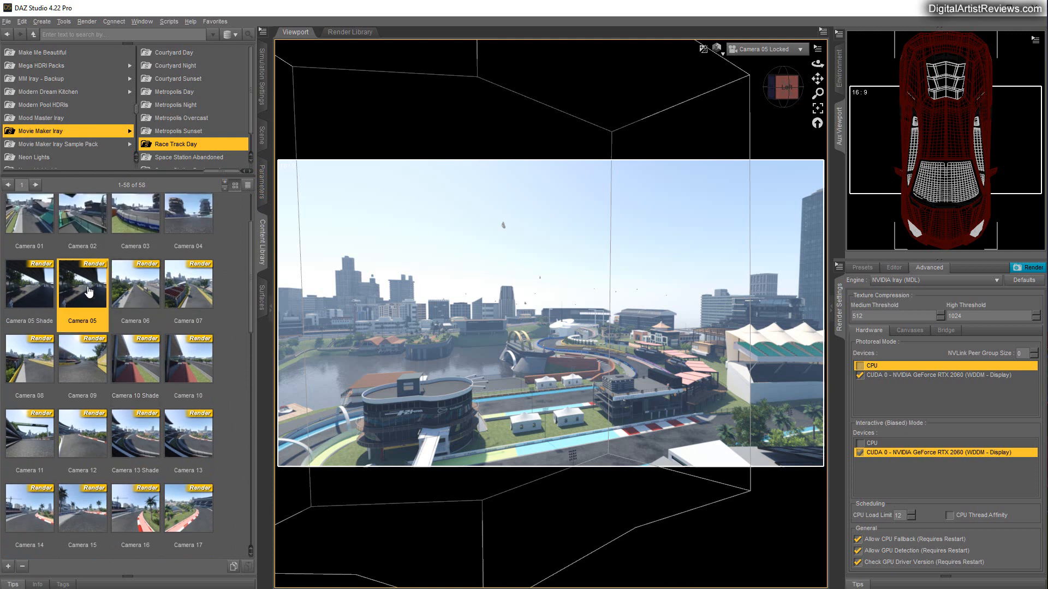
mouse_move(130, 330)
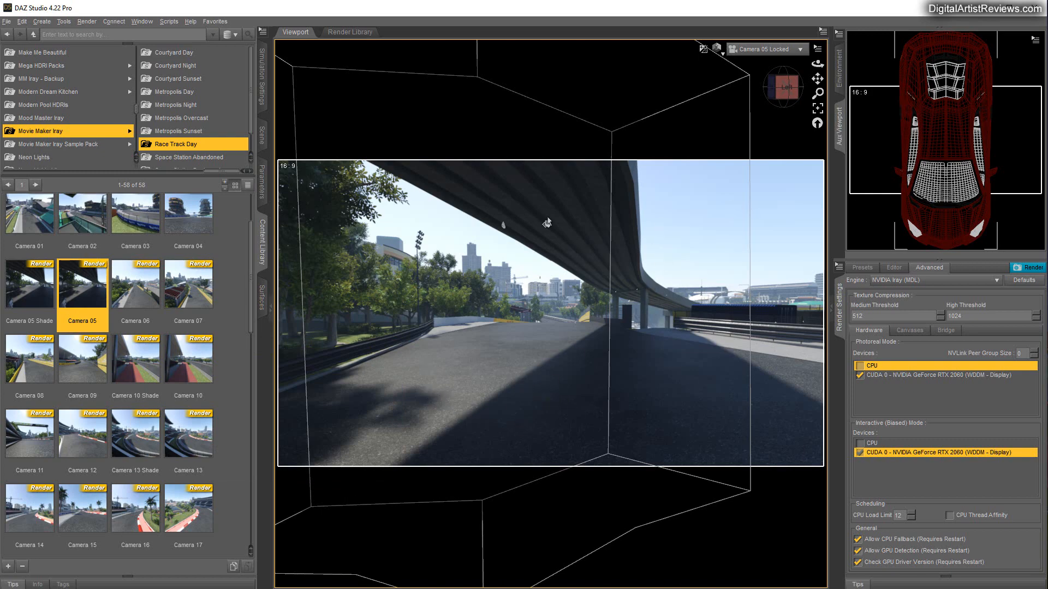
drag(818, 64, 879, 64)
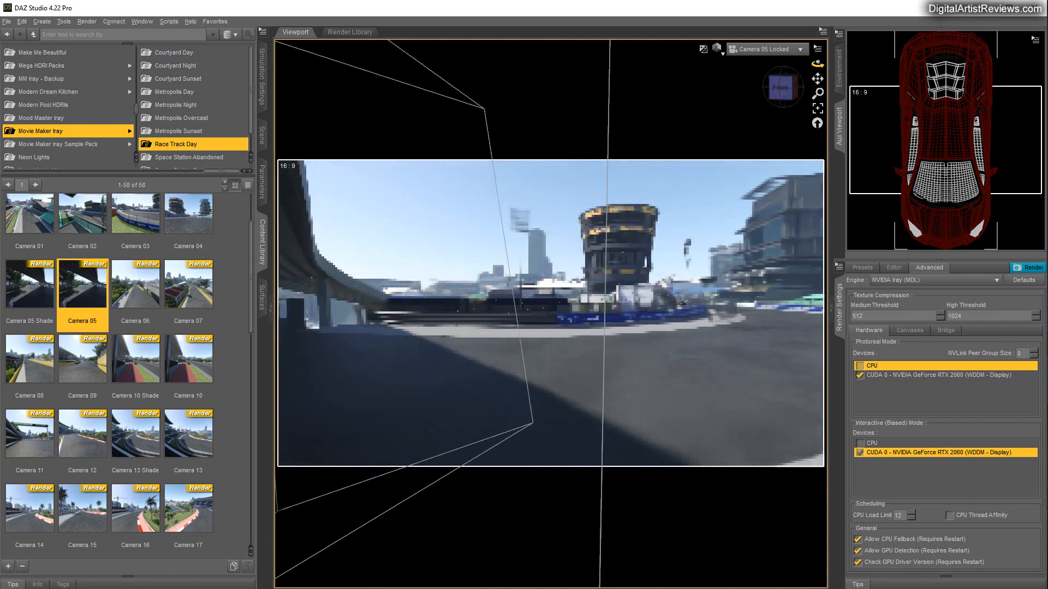
- Switch the viewport from Camera 05 Locked to Camera 05 Free
click(764, 50)
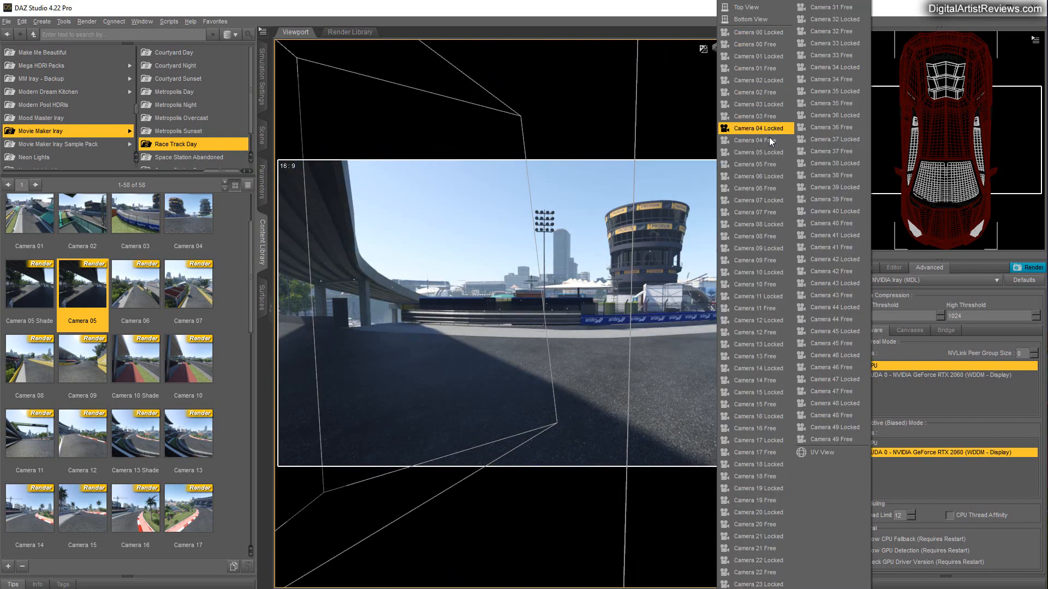
click(640, 12)
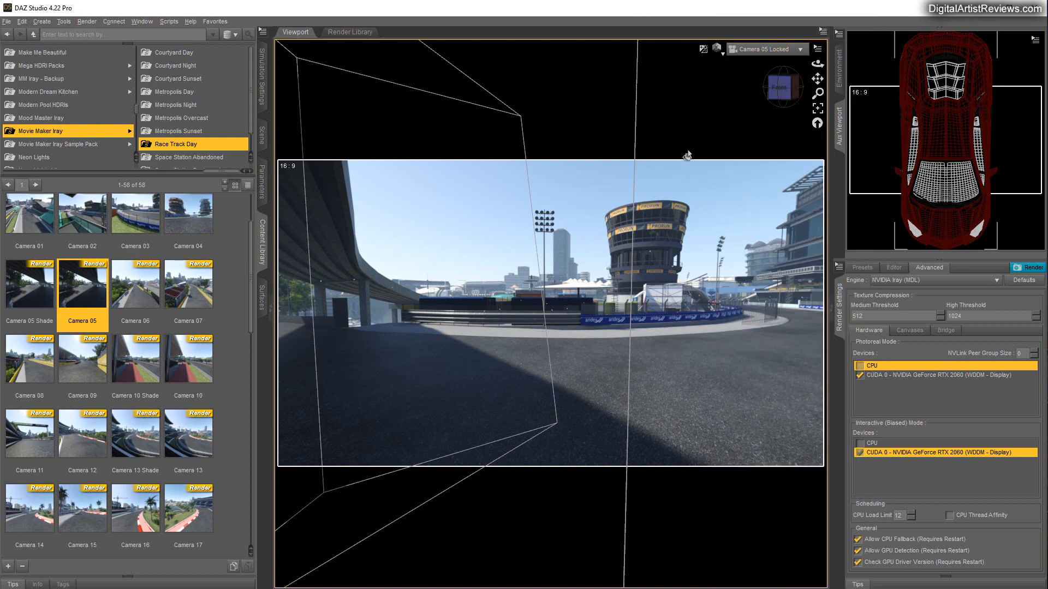
click(775, 49)
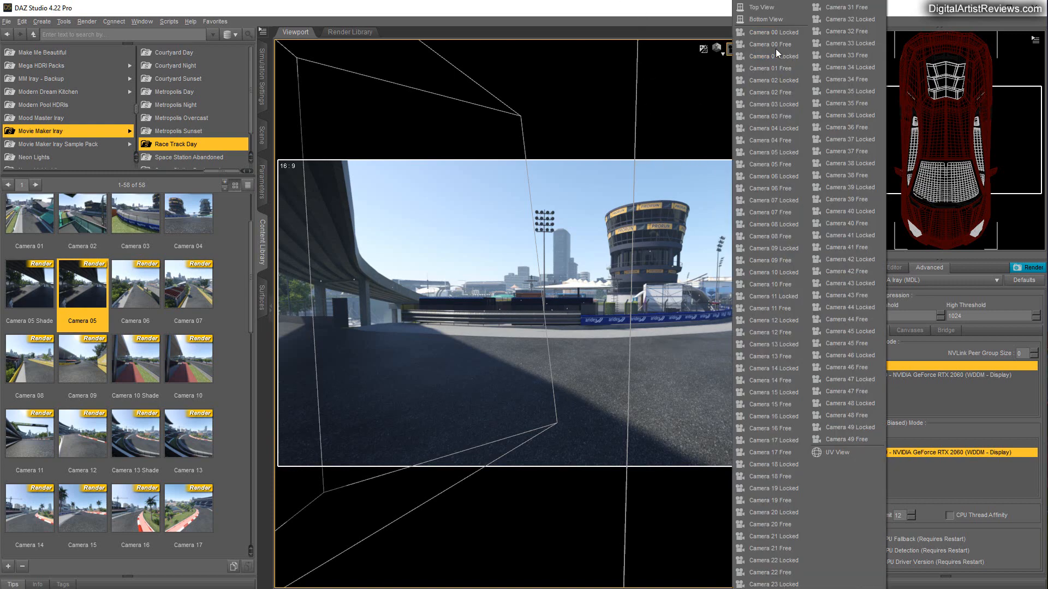
click(777, 163)
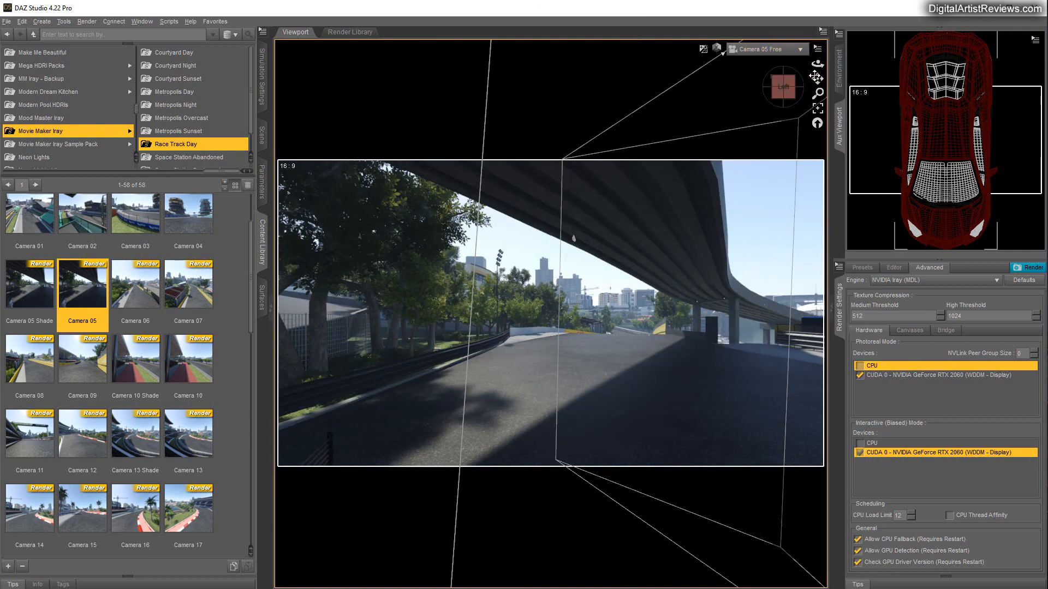
- Pan, rotate and zoom Camera 05 Free to frame the red car on the track beside the overpass
drag(816, 78, 794, 77)
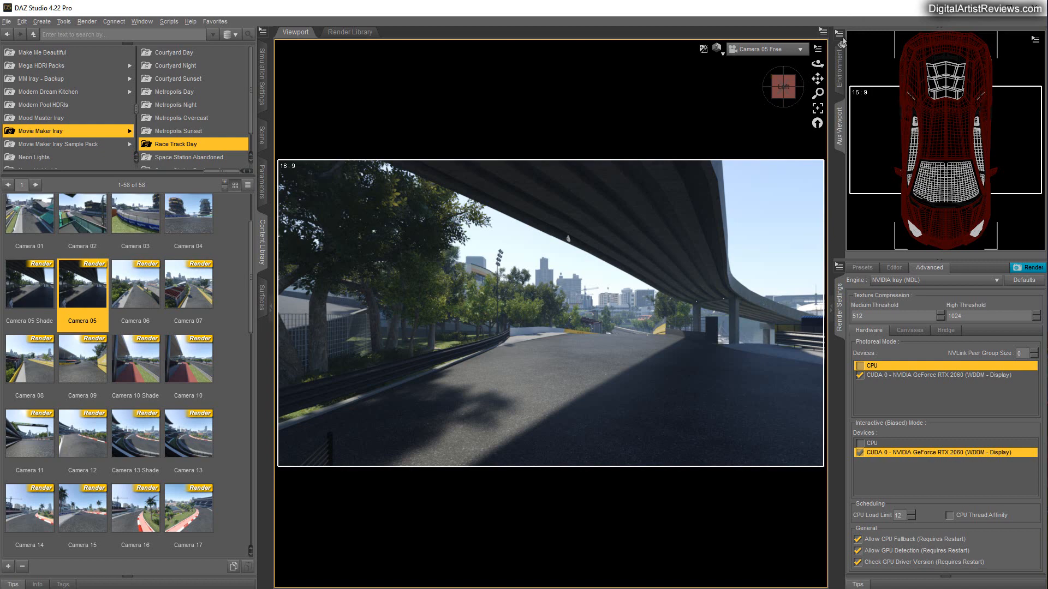
drag(817, 64, 921, 64)
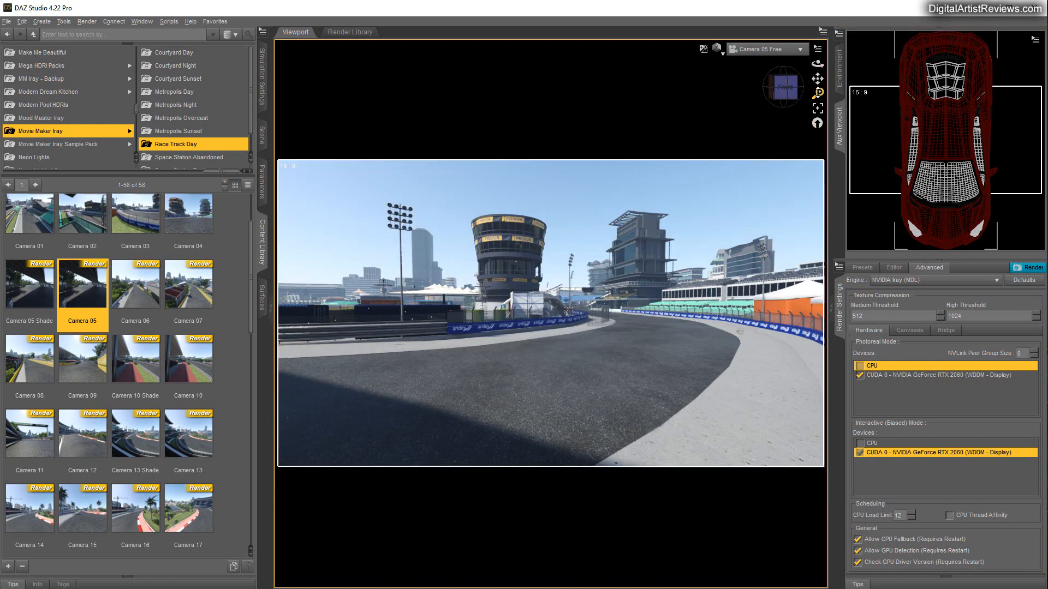
drag(818, 93, 818, 98)
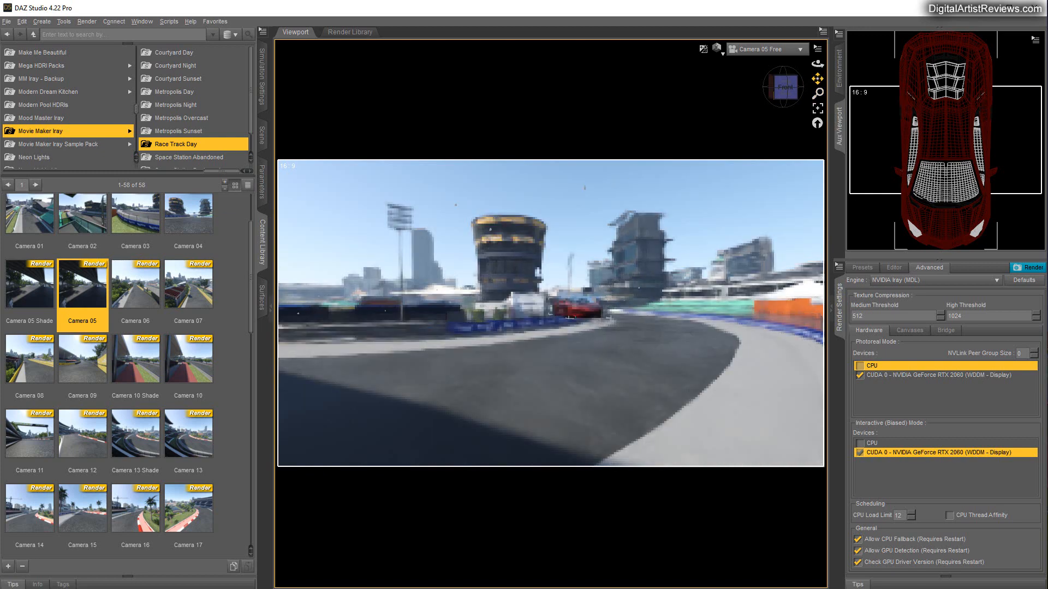
mouse_move(817, 79)
mouse_down()
mouse_move(813, 88)
mouse_move(818, 64)
mouse_move(803, 66)
mouse_up()
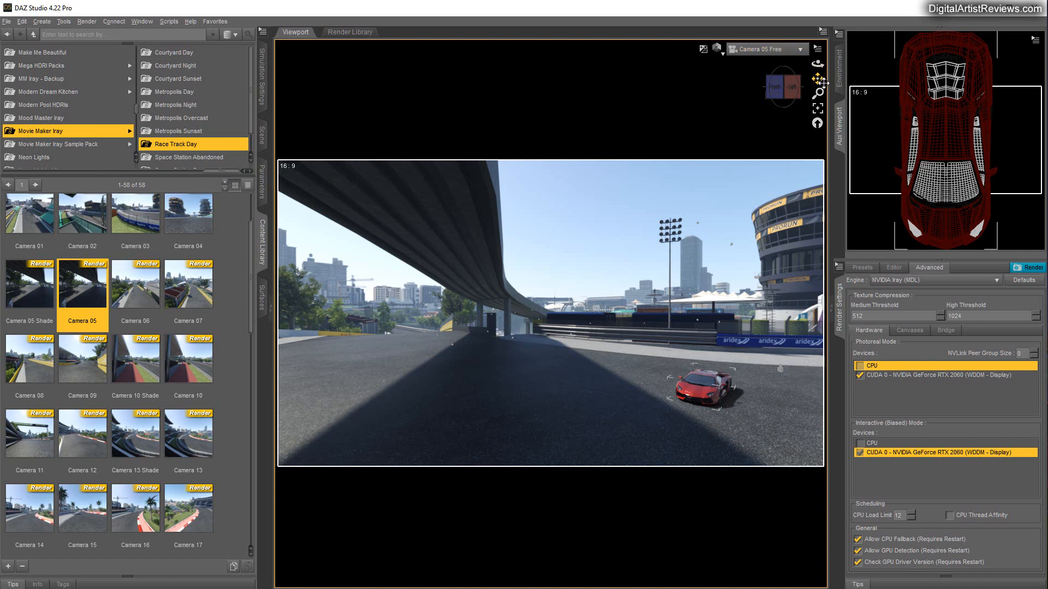
mouse_move(818, 79)
mouse_down()
mouse_move(819, 93)
mouse_move(816, 79)
mouse_up()
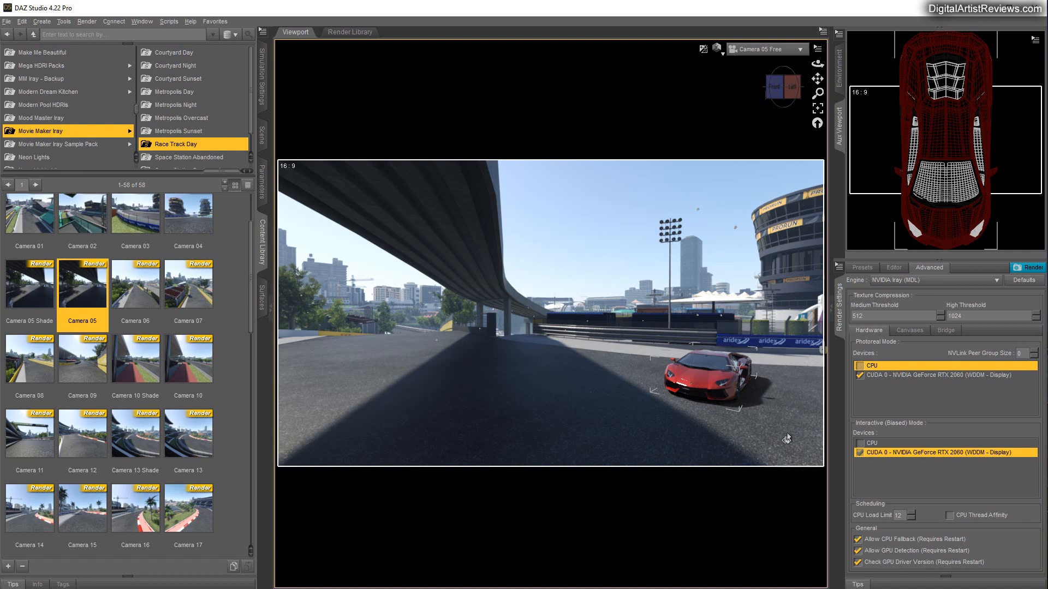
- Pan Camera 05 Free to place the red car in the overpass shadow and apply the Camera 05 Shade preset
drag(817, 78, 660, 349)
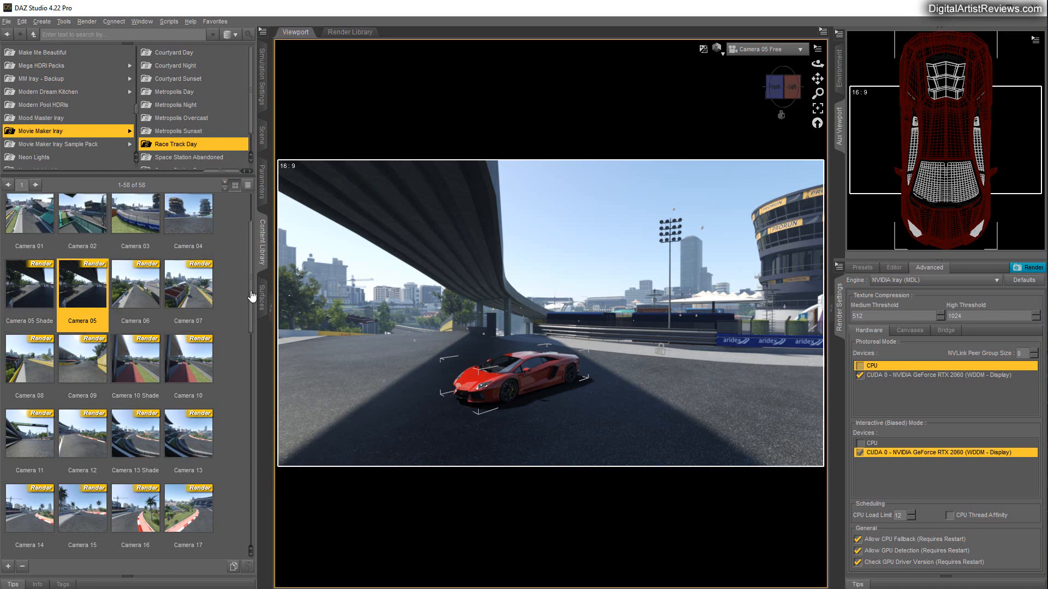
drag(251, 296, 257, 233)
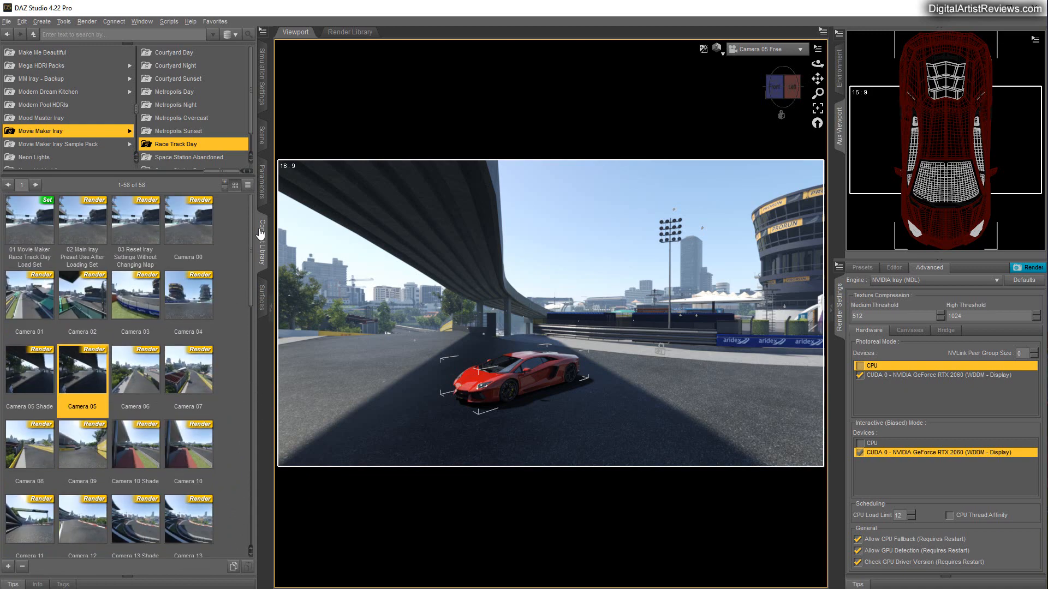
double_click(29, 386)
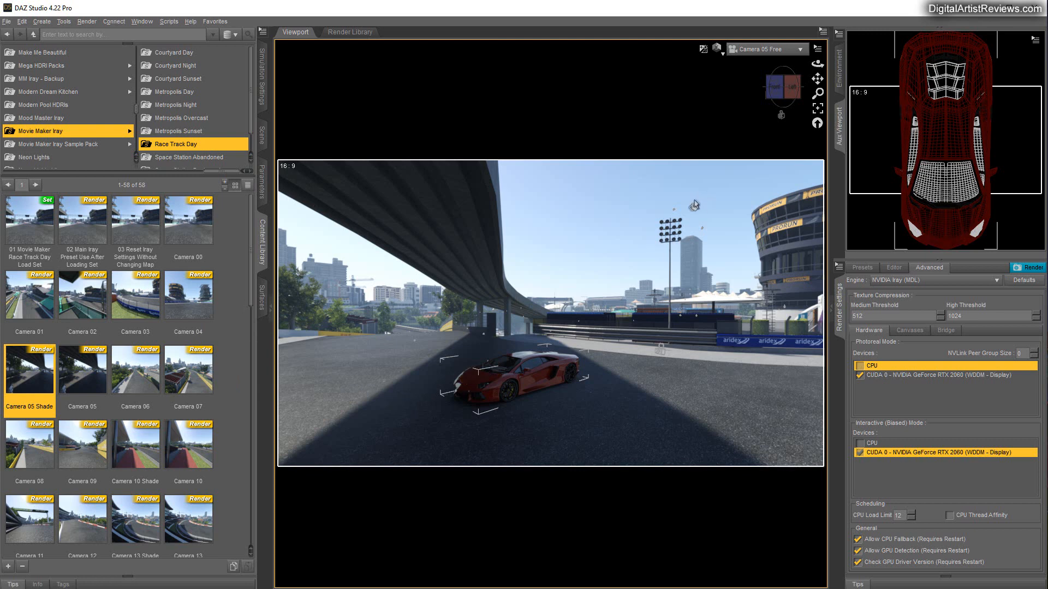
- Rotate, zoom and pan Camera 05 Free for a close side view of the shaded car on the track beneath the overpass
drag(793, 81, 801, 279)
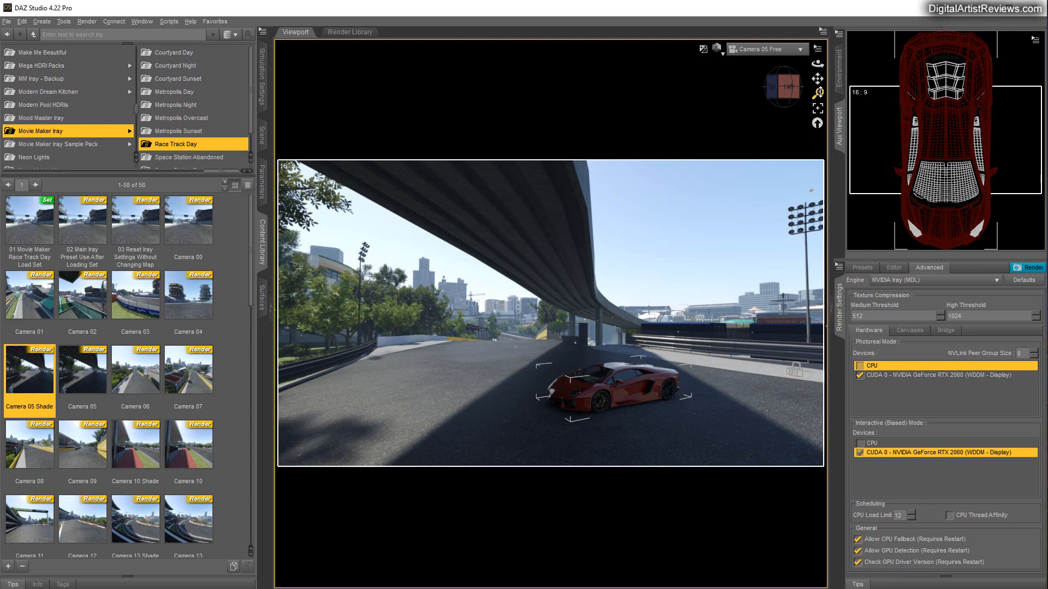
drag(818, 93, 765, 19)
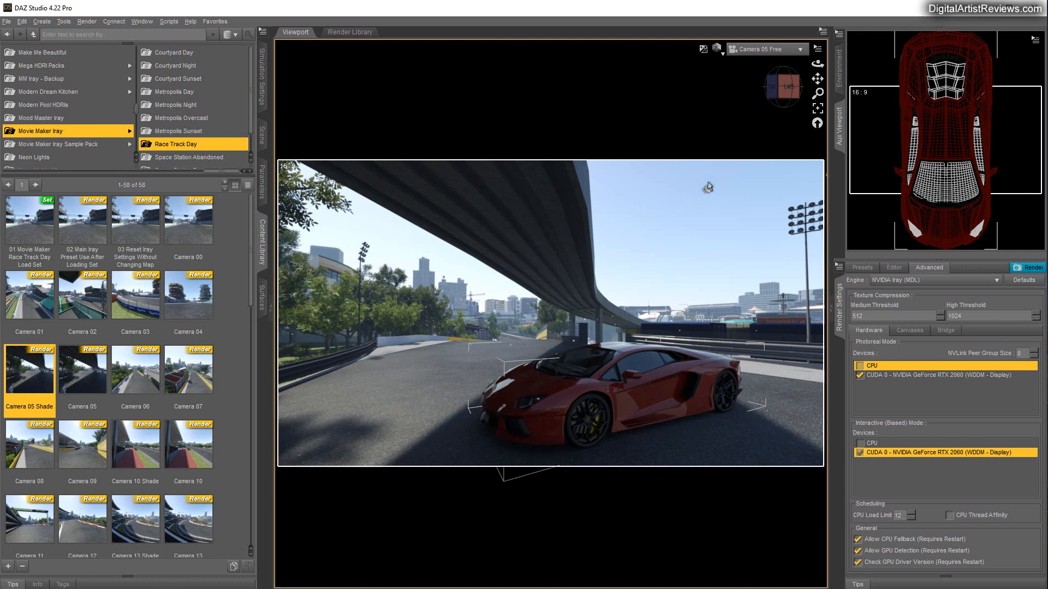
drag(817, 80, 500, 138)
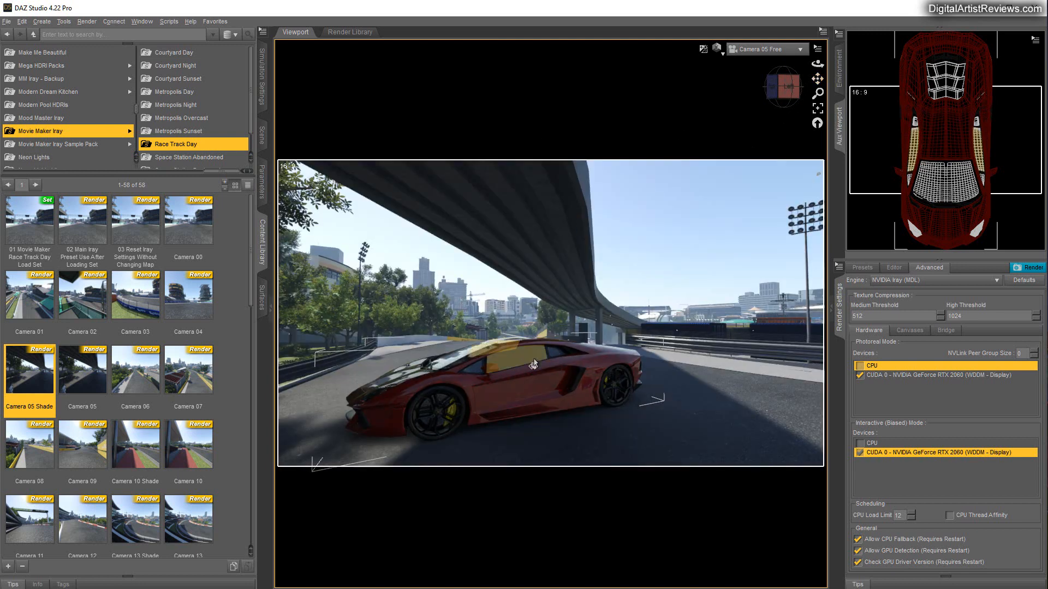
drag(818, 94, 815, 339)
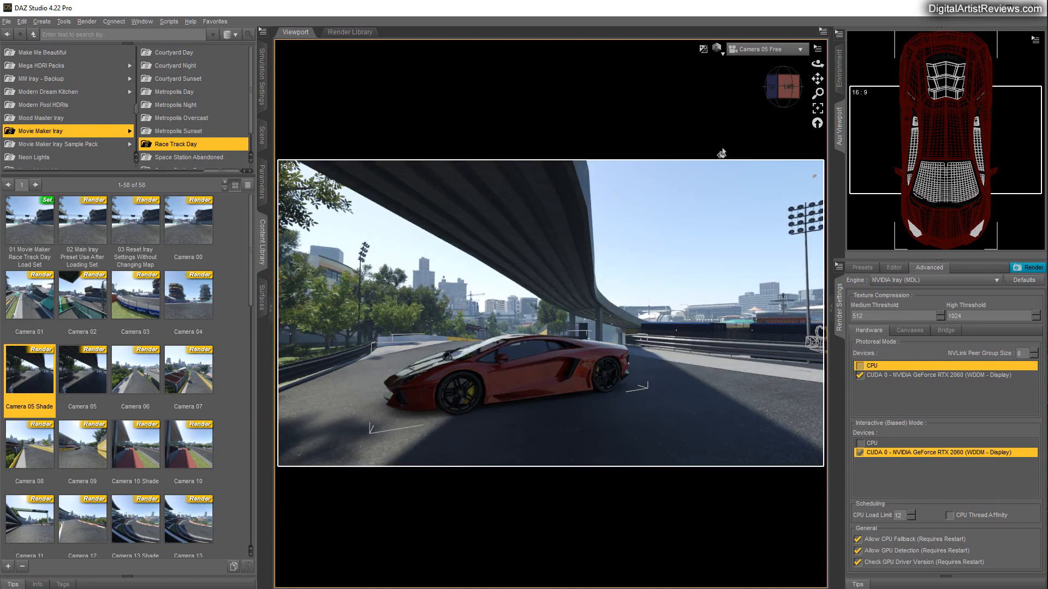
drag(817, 64, 783, 65)
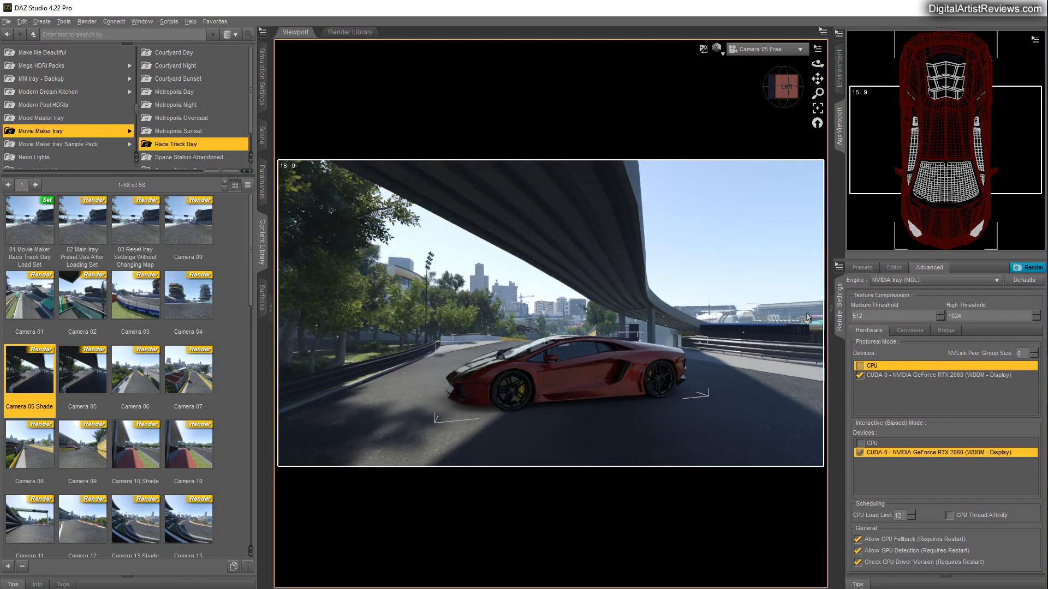
- Show the general render settings, render the shaded car view in a new window and enlarge that window to fit the image
click(893, 268)
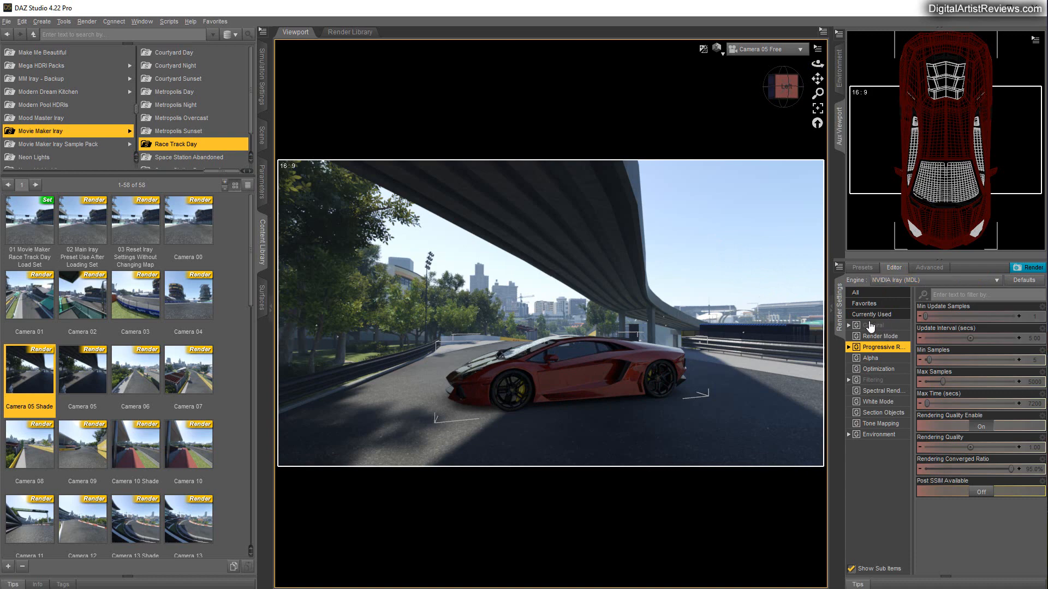
click(871, 326)
click(1029, 268)
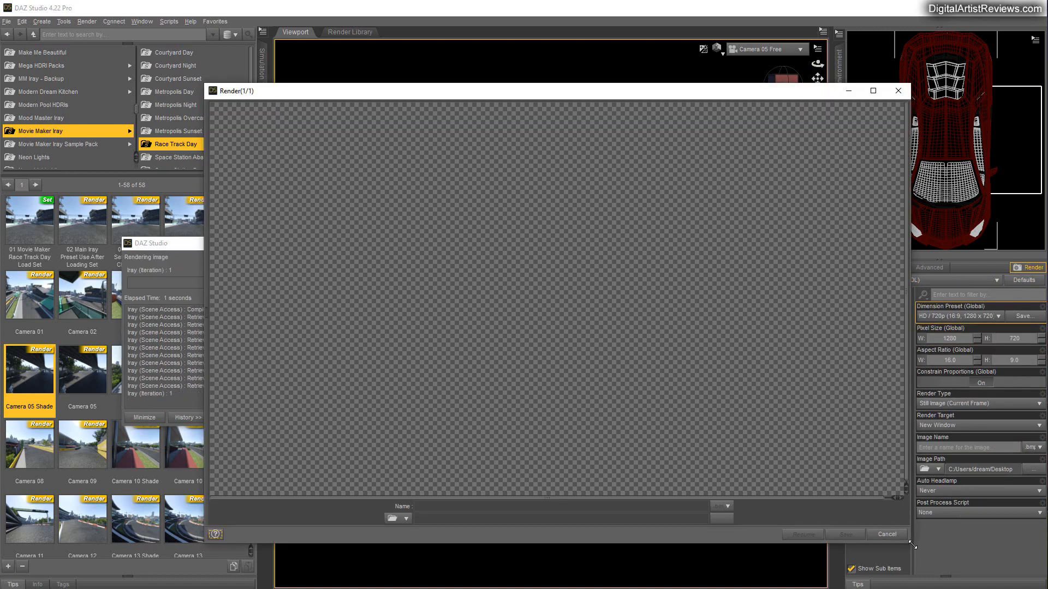
drag(911, 543, 936, 560)
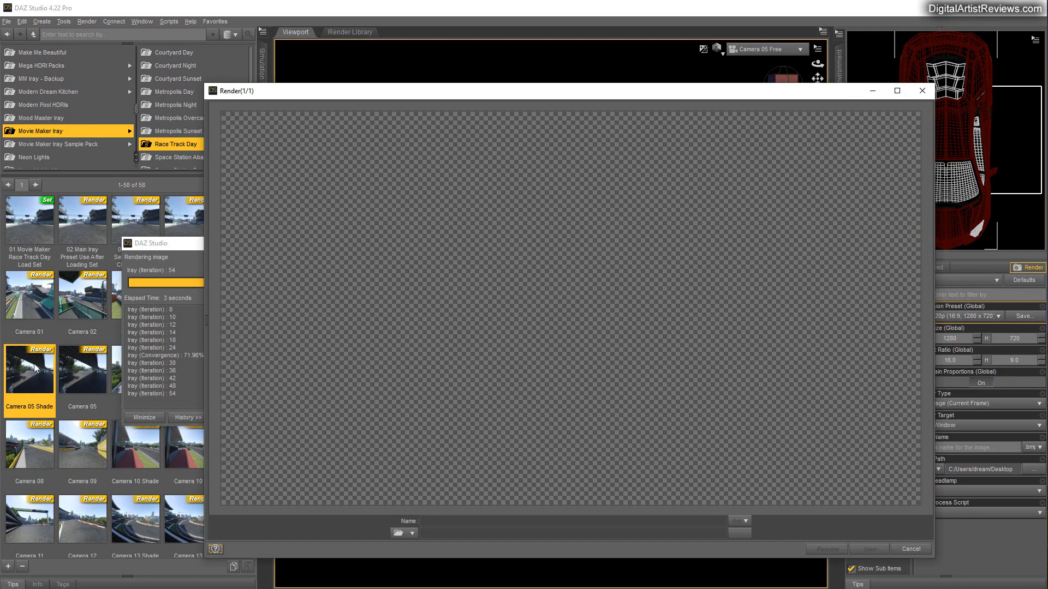
drag(335, 94, 373, 118)
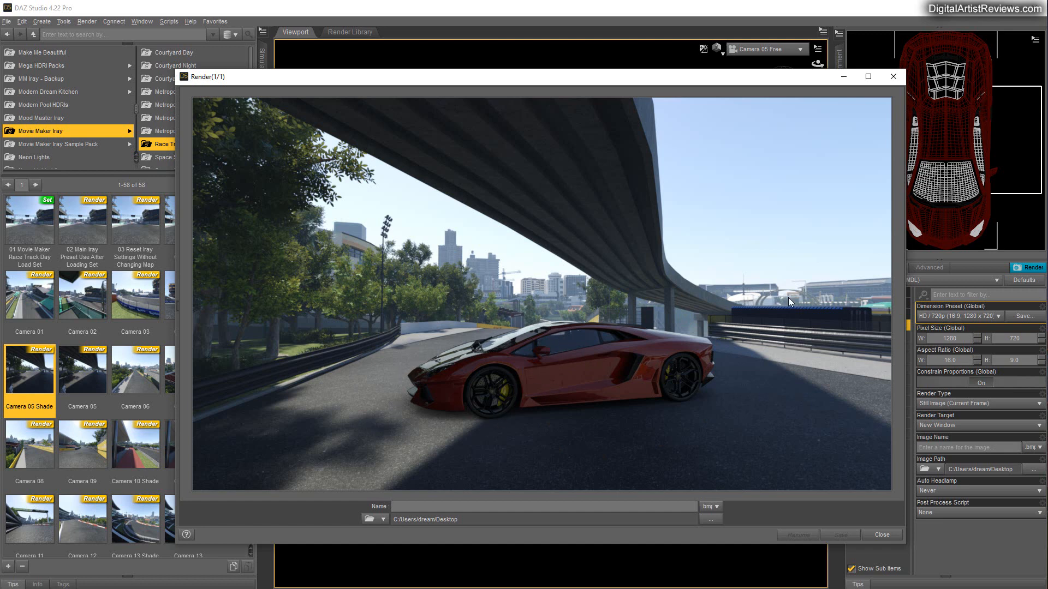
- Save the last render as the BMP file CarShaded in the Movie Maker Renders folder
click(7, 21)
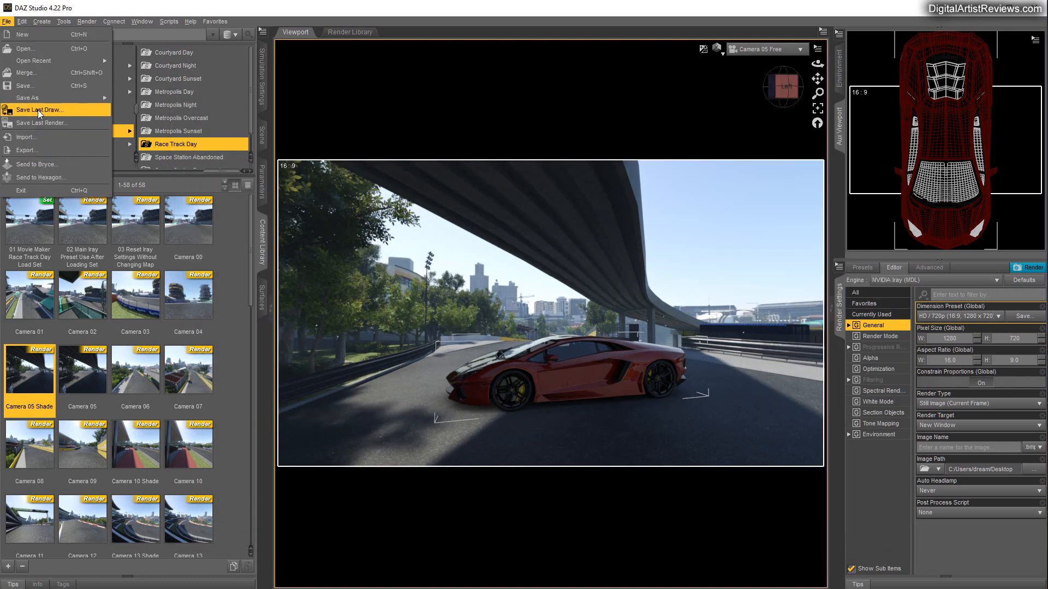
click(35, 122)
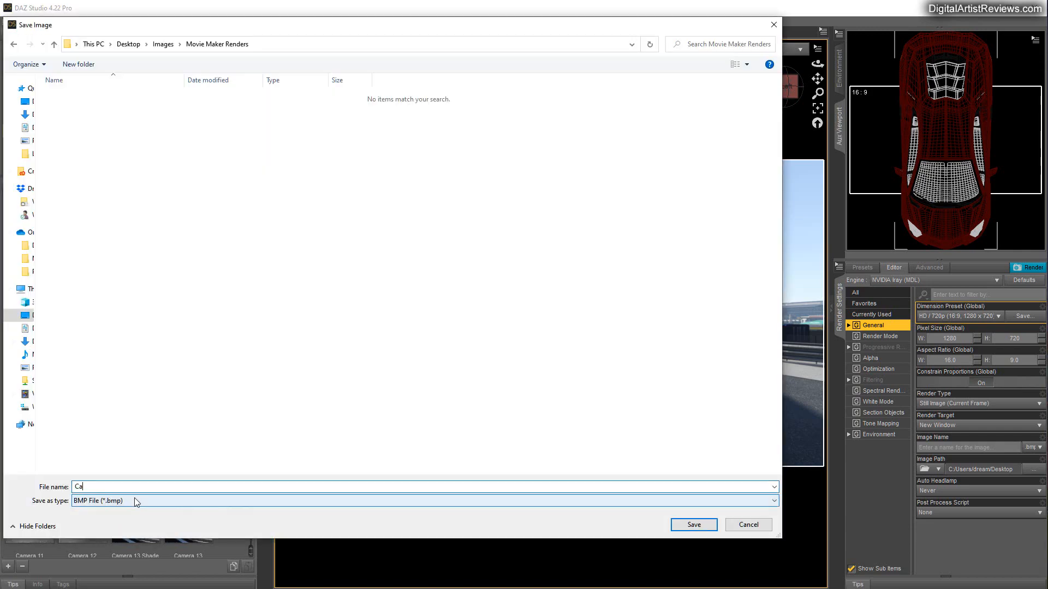
text(CarShaded)
key(Return)
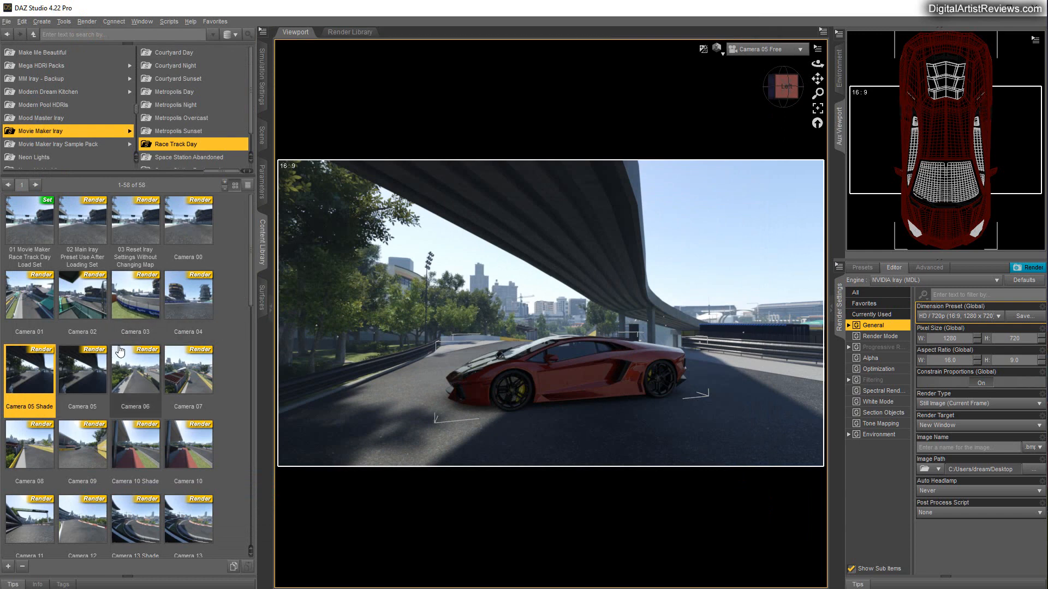
- Apply the sunlit Camera 05 preset and render the car from the same view
double_click(79, 371)
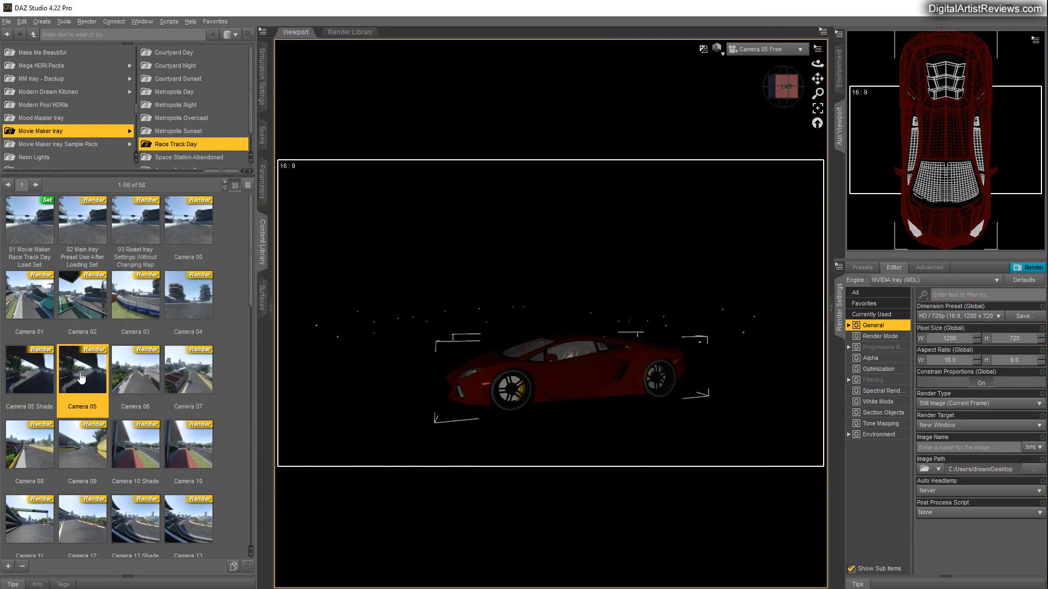
click(1031, 269)
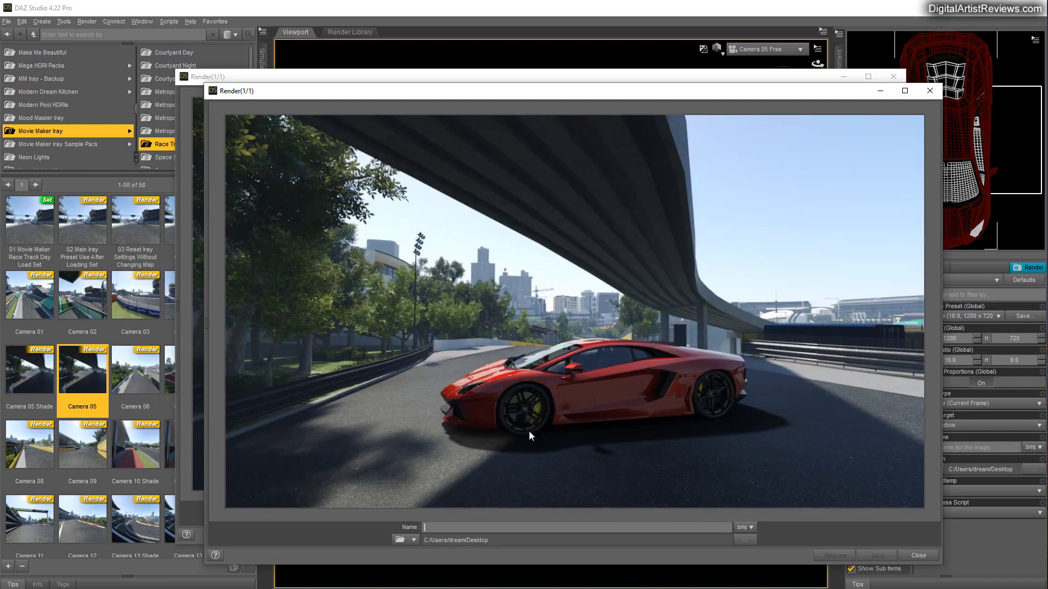
- Save the last render as the BMP file CarSun in the Movie Maker Renders folder
click(7, 21)
click(31, 124)
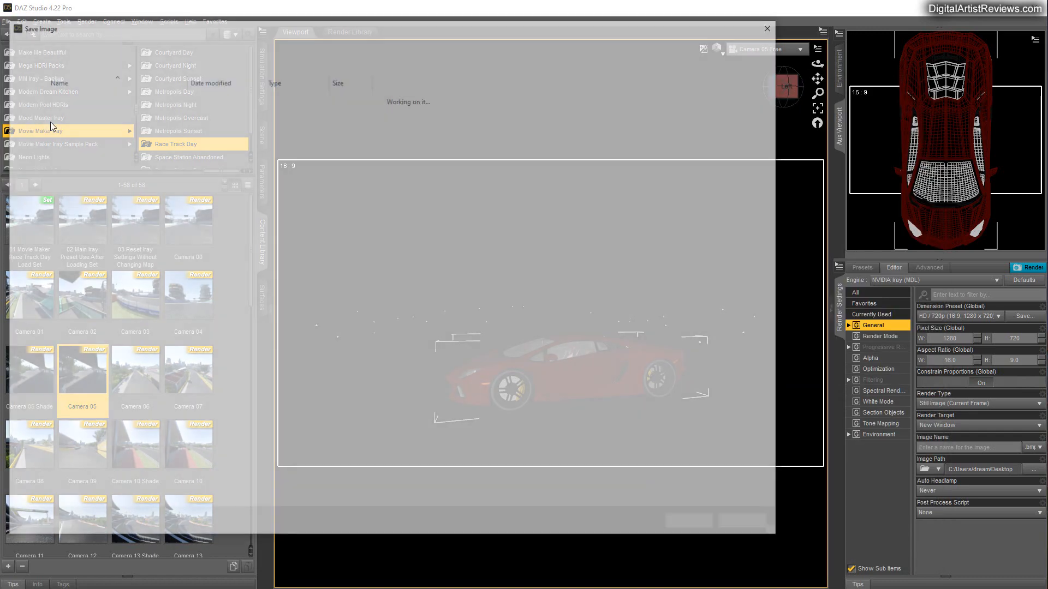
text(Car)
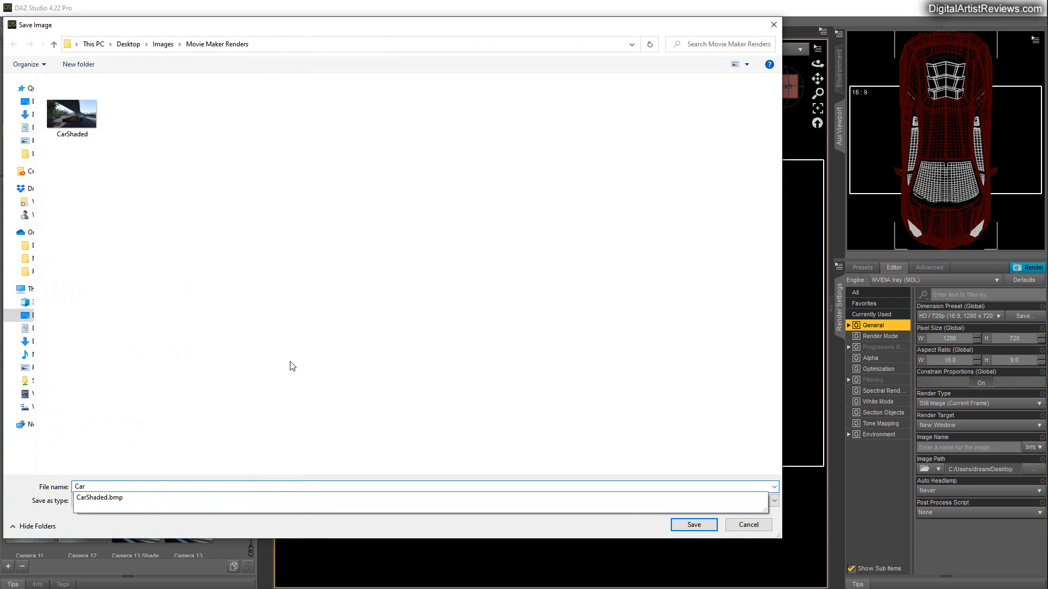
text(Shaded)
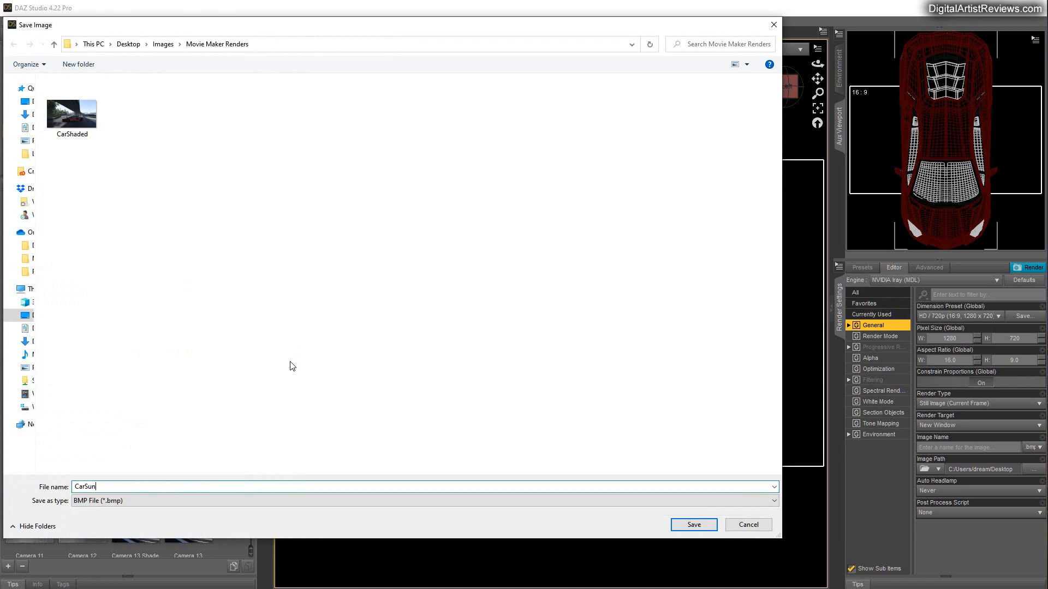
key(Return)
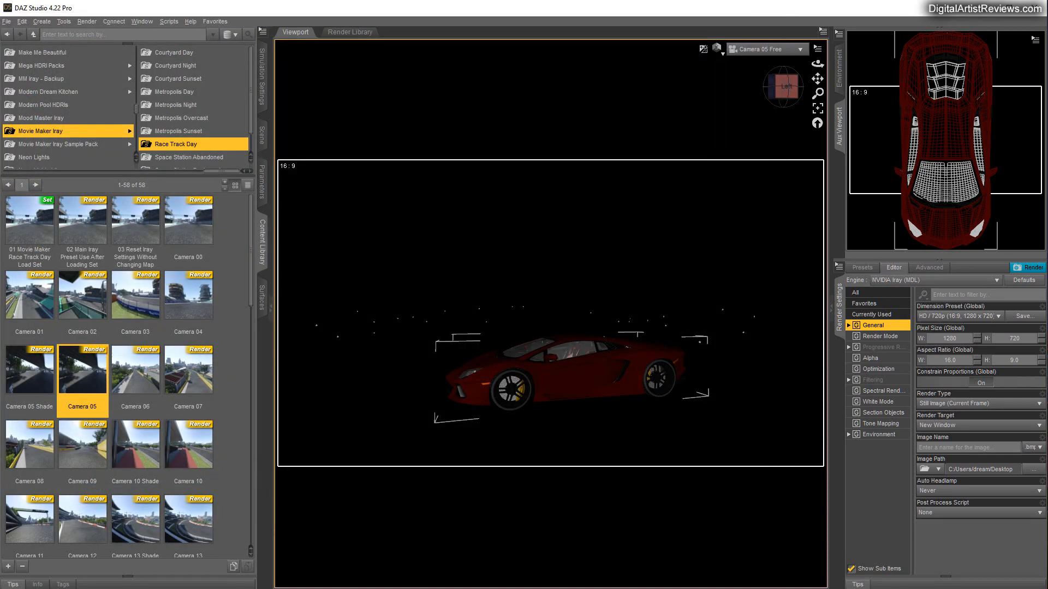
click(718, 50)
click(711, 82)
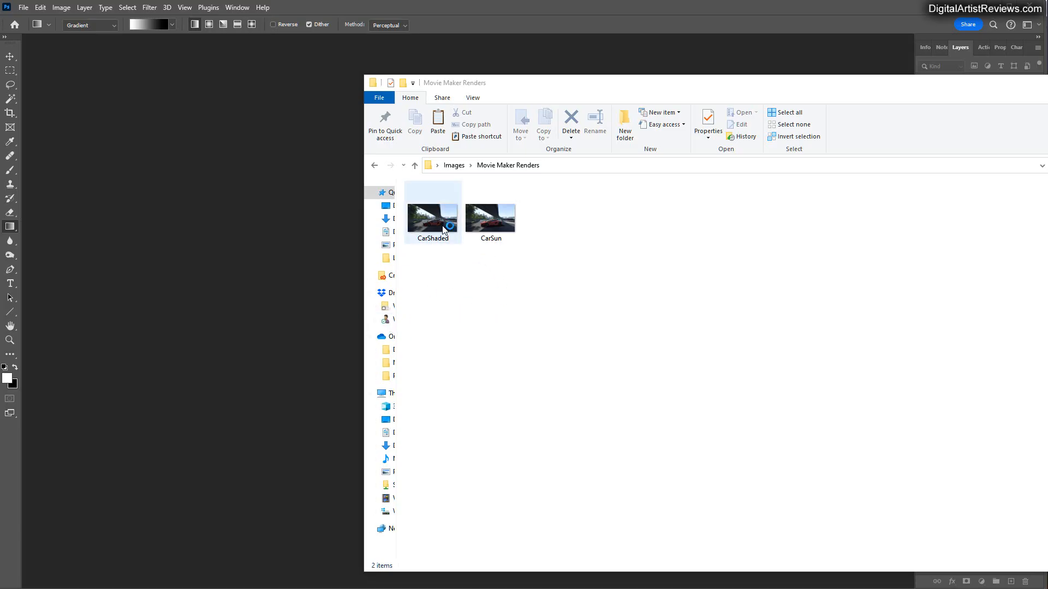
- Switch to Photoshop and open CarShaded and CarSun from the Movie Maker Renders folder
click(443, 230)
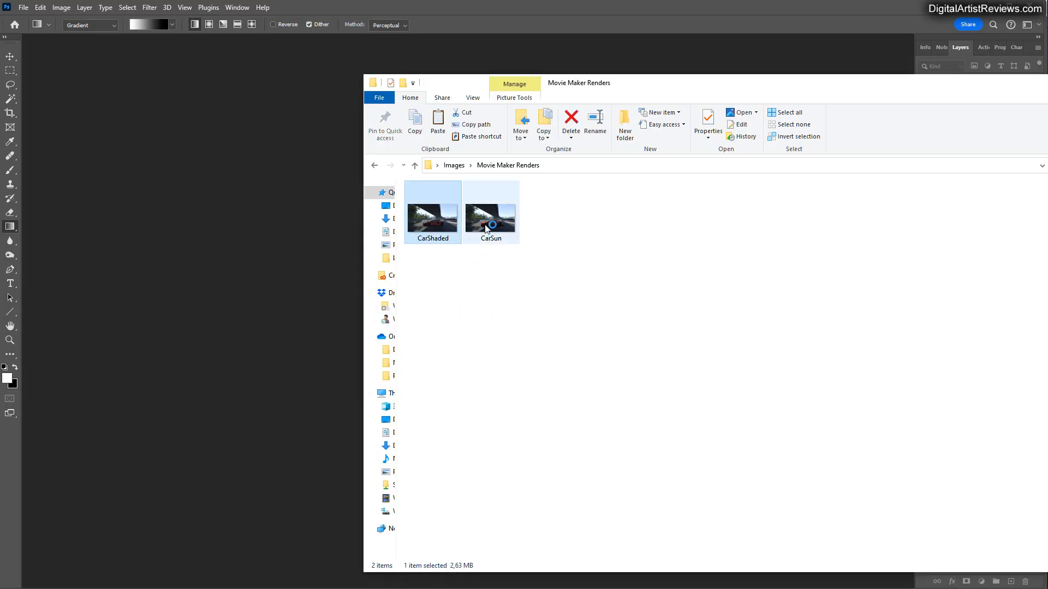
ctrl+click(485, 228)
drag(422, 238, 230, 240)
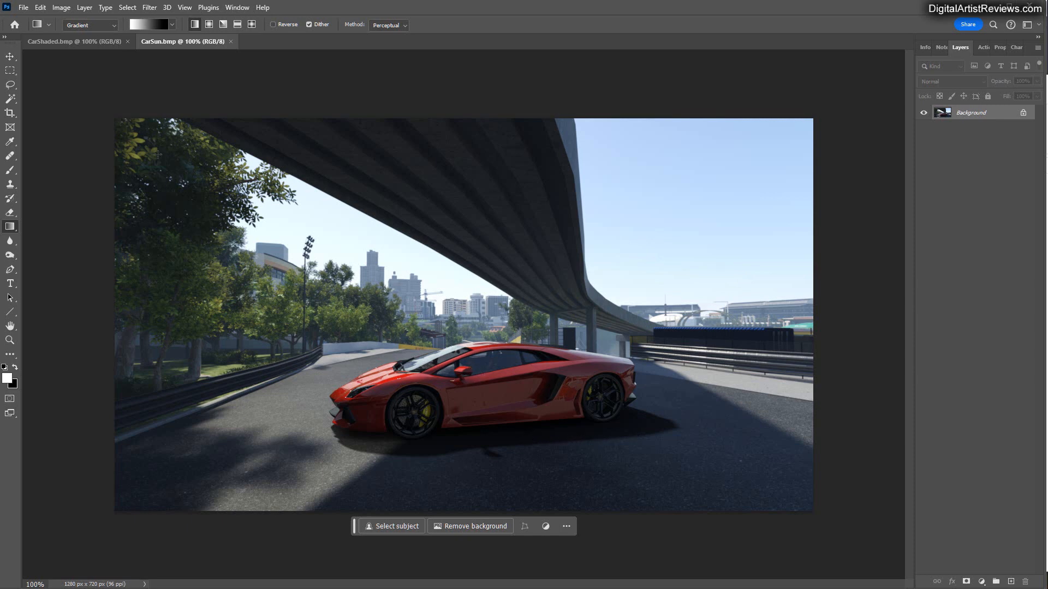
- Compare the two renders, then copy the whole CarShaded image and paste it as a new layer over the CarSun image
click(96, 42)
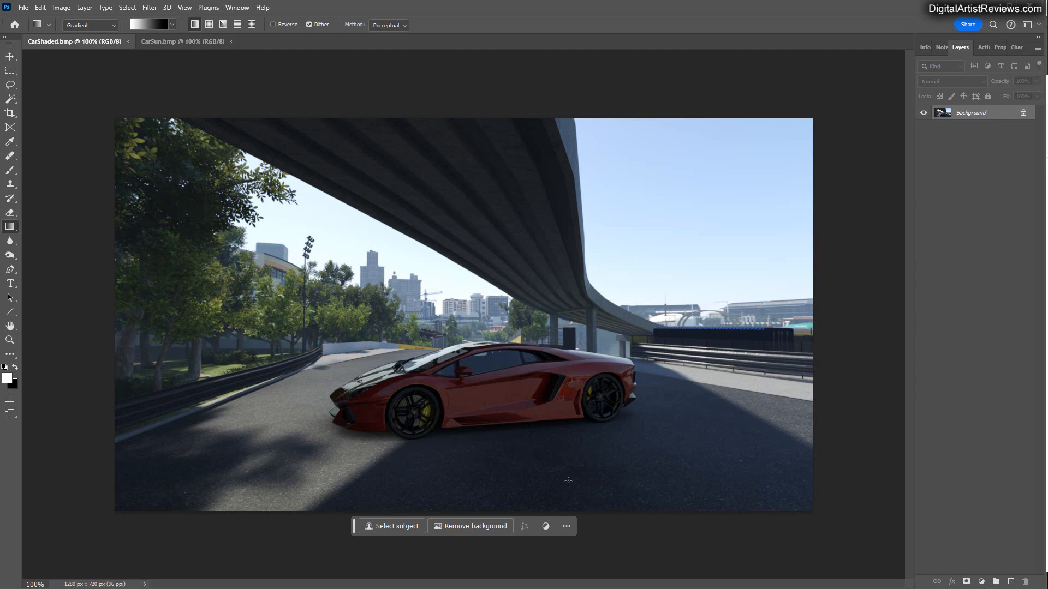
click(154, 42)
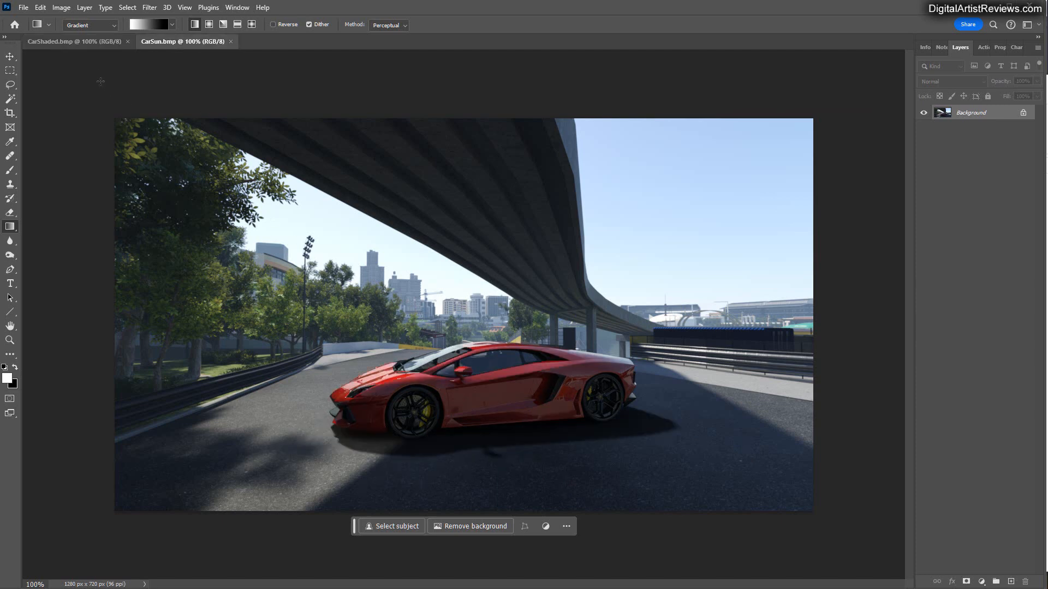
click(71, 42)
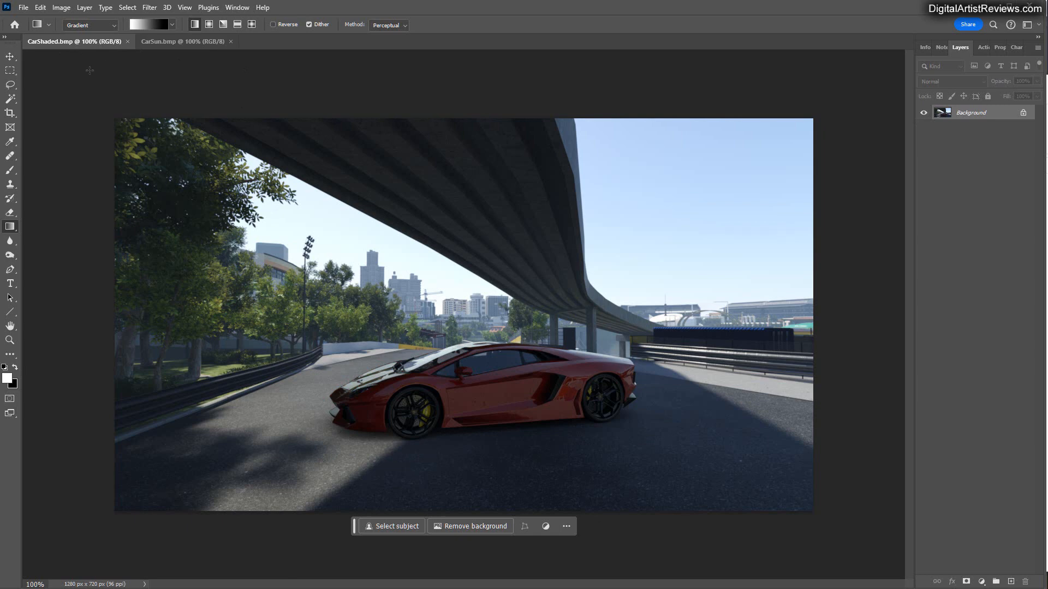
key(ctrl+a)
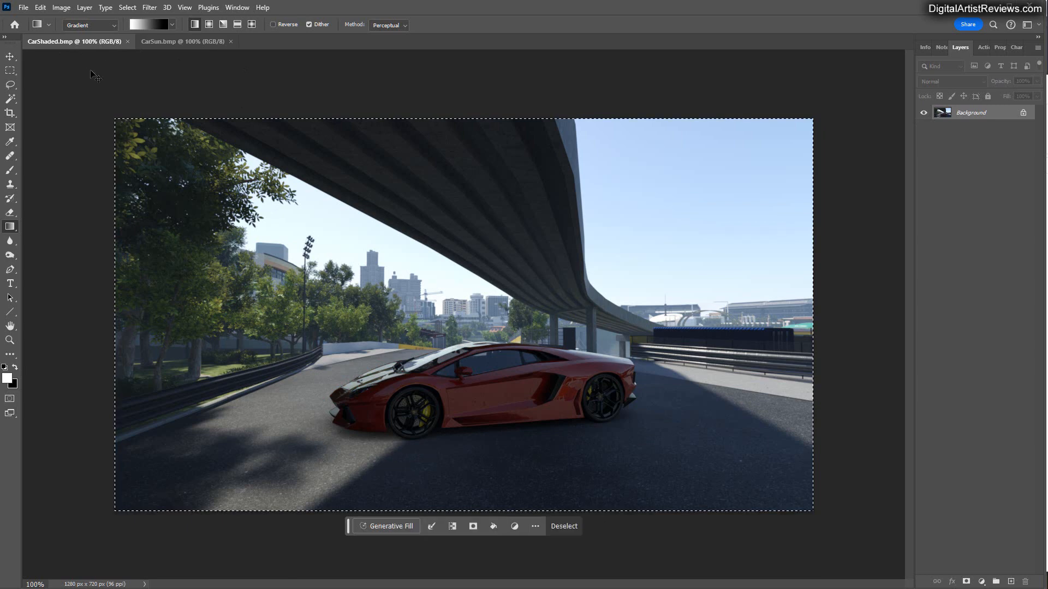
click(181, 42)
key(ctrl+v)
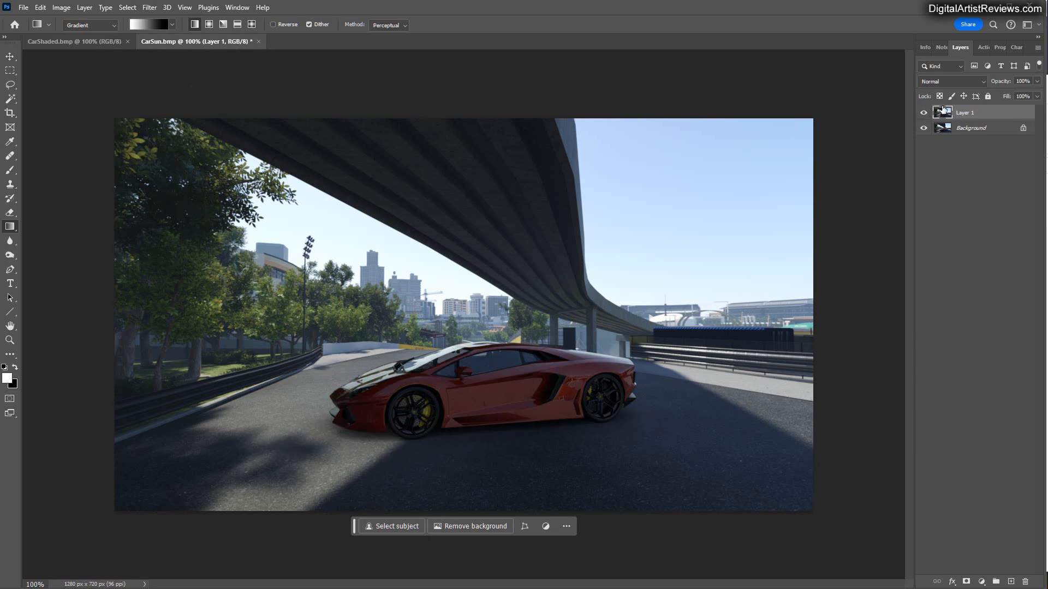
- Add a layer mask to the pasted shaded layer and draw a short diagonal black-to-white gradient across the car's front door
click(967, 582)
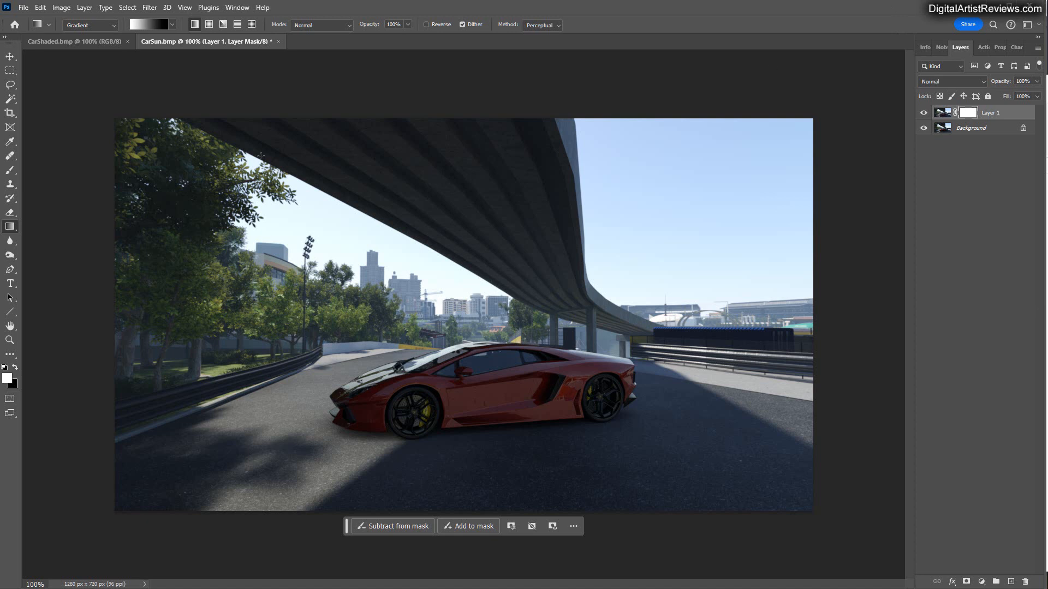
right_click(9, 227)
click(43, 228)
drag(445, 376, 469, 409)
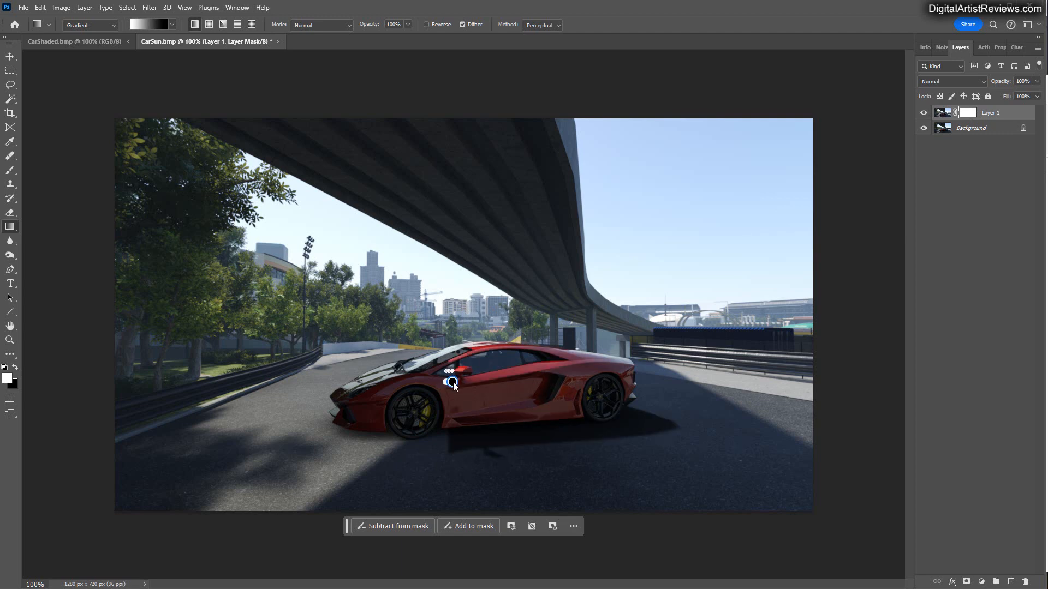
- Fine-tune the start point, midpoint and end point of the mask gradient on the car door, keeping the layer mask selected
key(ctrl+plus)
key(ctrl+plus)
mouse_move(406, 212)
mouse_down()
mouse_move(444, 227)
mouse_move(422, 224)
mouse_up()
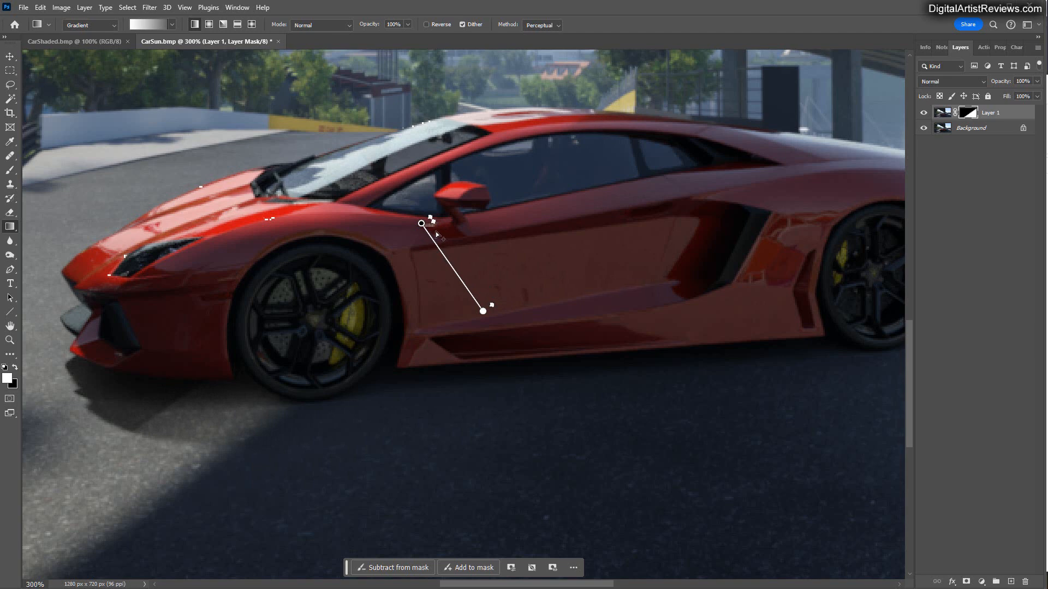
mouse_move(434, 223)
mouse_down()
mouse_move(490, 287)
mouse_move(458, 255)
mouse_move(479, 275)
mouse_move(471, 272)
mouse_up()
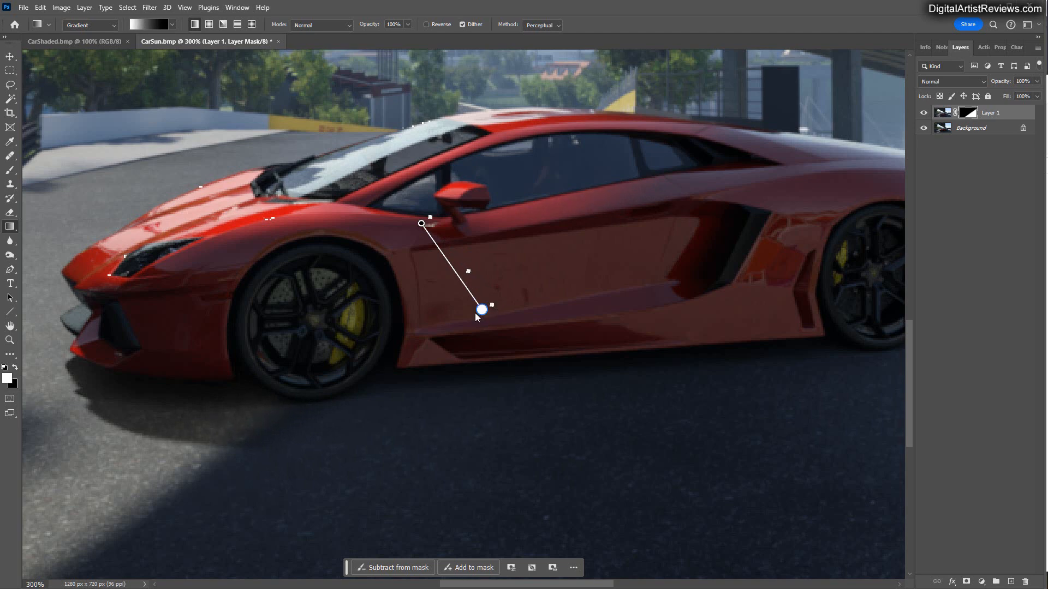
mouse_move(475, 316)
mouse_down()
mouse_move(454, 315)
mouse_move(468, 319)
mouse_move(437, 334)
mouse_move(497, 441)
mouse_up()
key(ctrl+minus)
key(ctrl+minus)
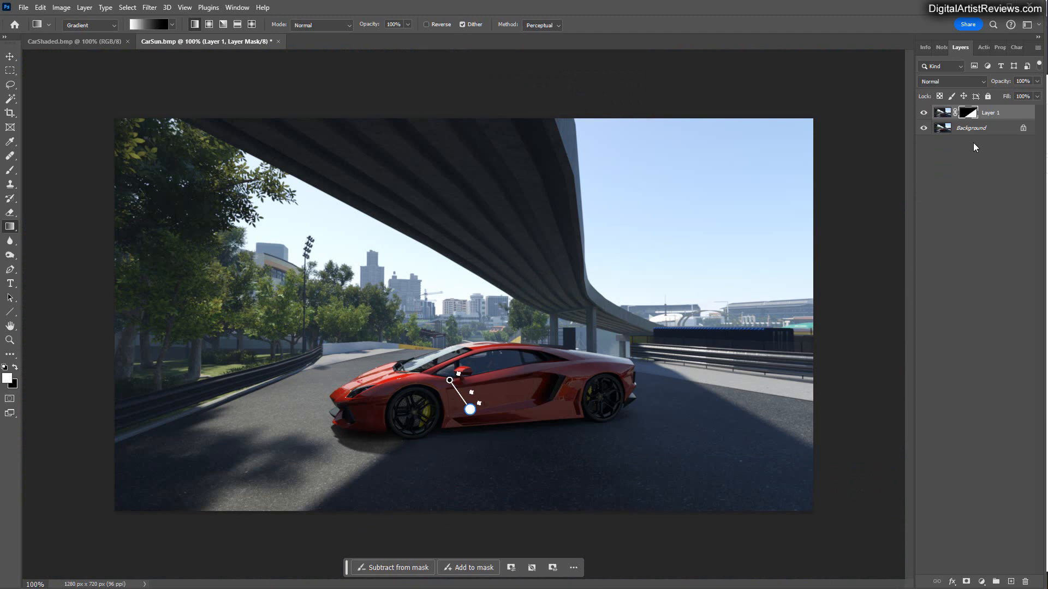
click(946, 115)
click(970, 115)
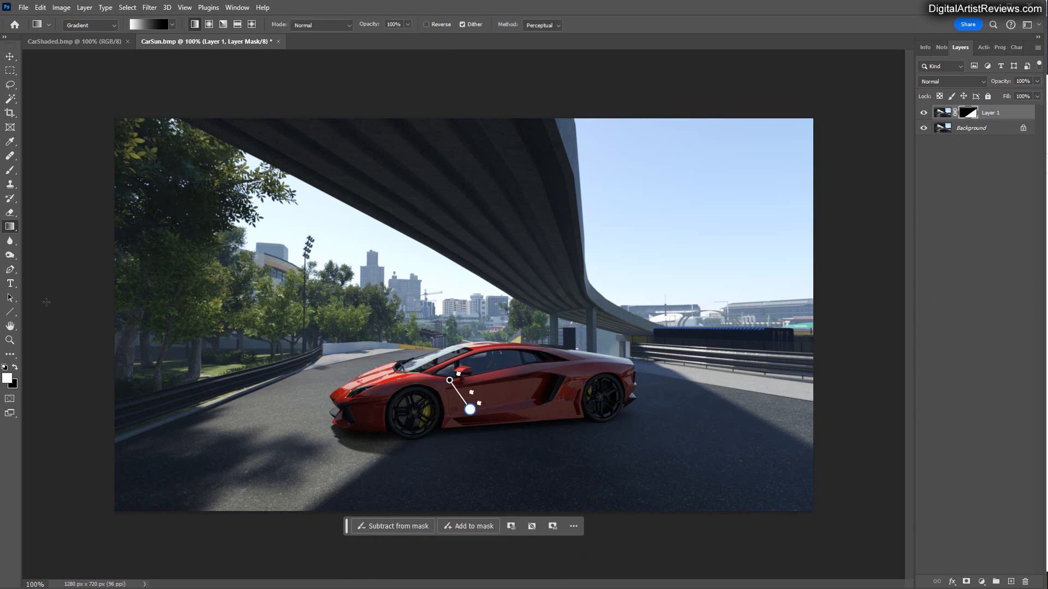
- Set up the Brush tool with a Soft Round tip, 73 px size and 0% hardness
key(ctrl+plus)
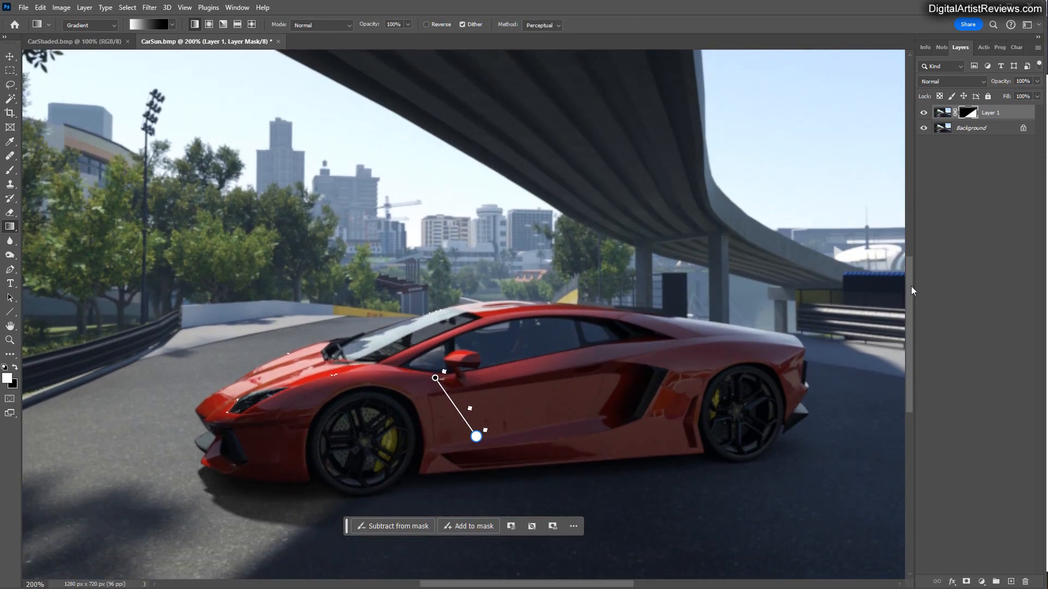
scroll(913, 303, down, 2)
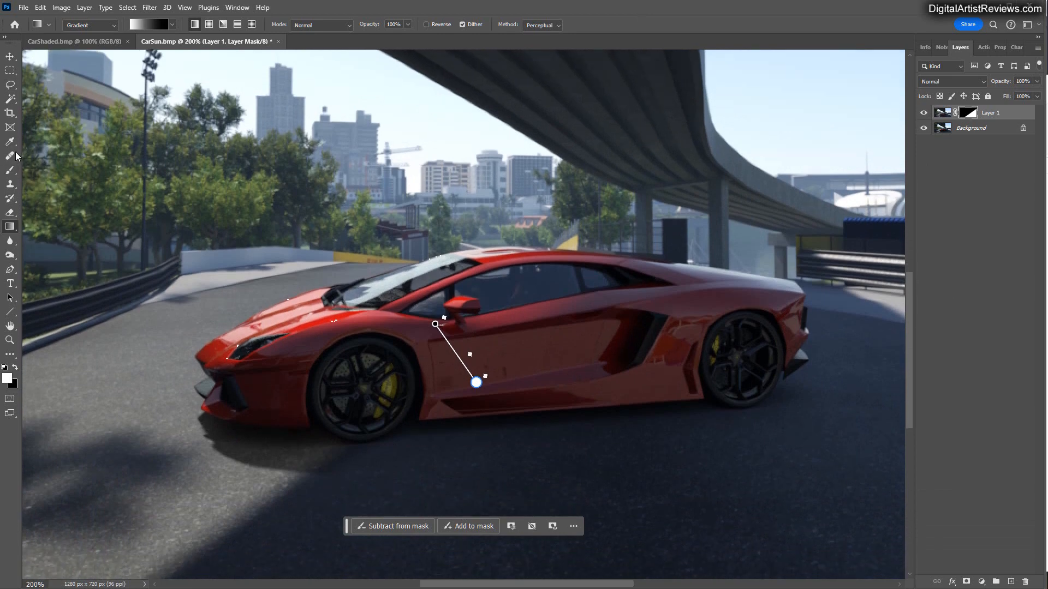
click(9, 171)
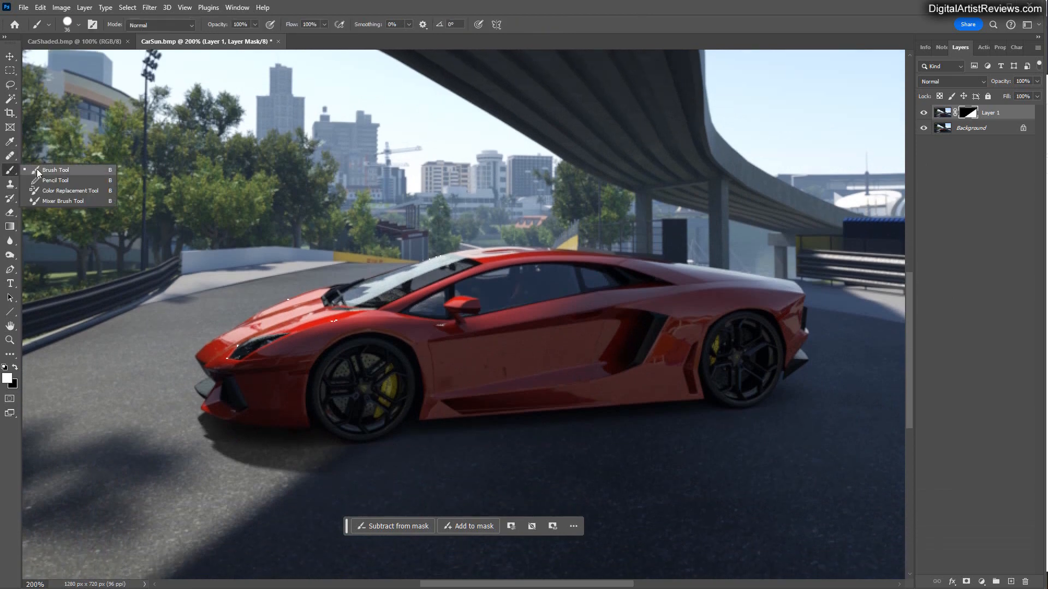
click(78, 25)
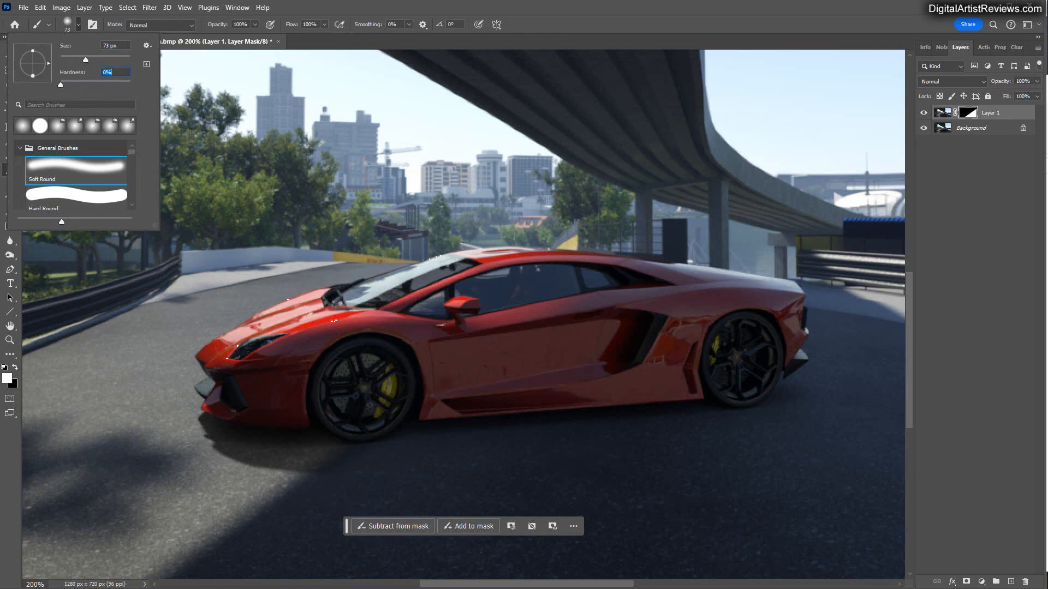
click(681, 505)
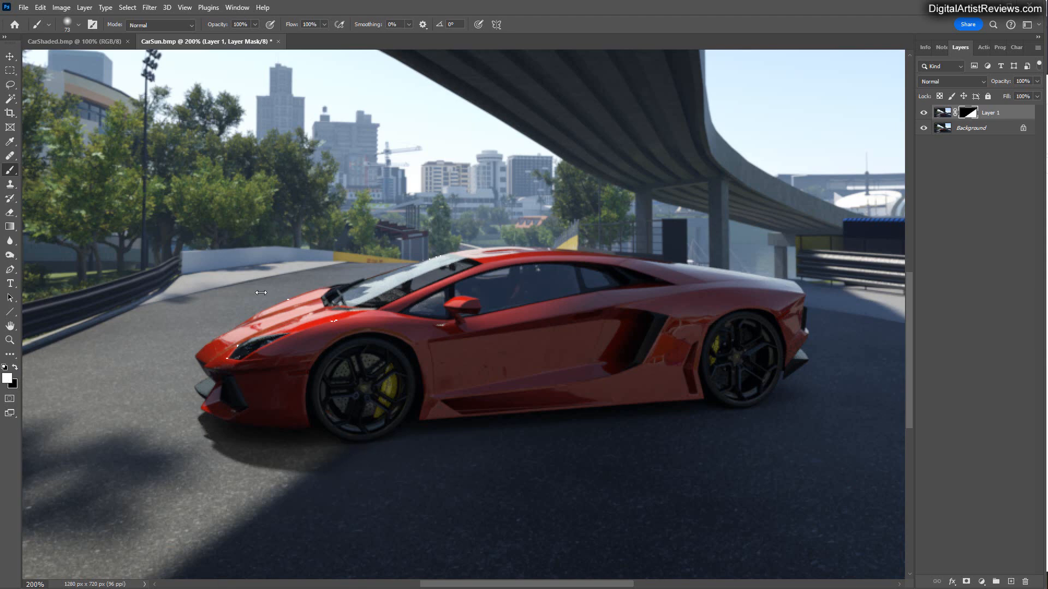
- On Layer 1's mask, paint white over the ground by the front wheel, paint it back with black, and restore white as foreground
click(943, 114)
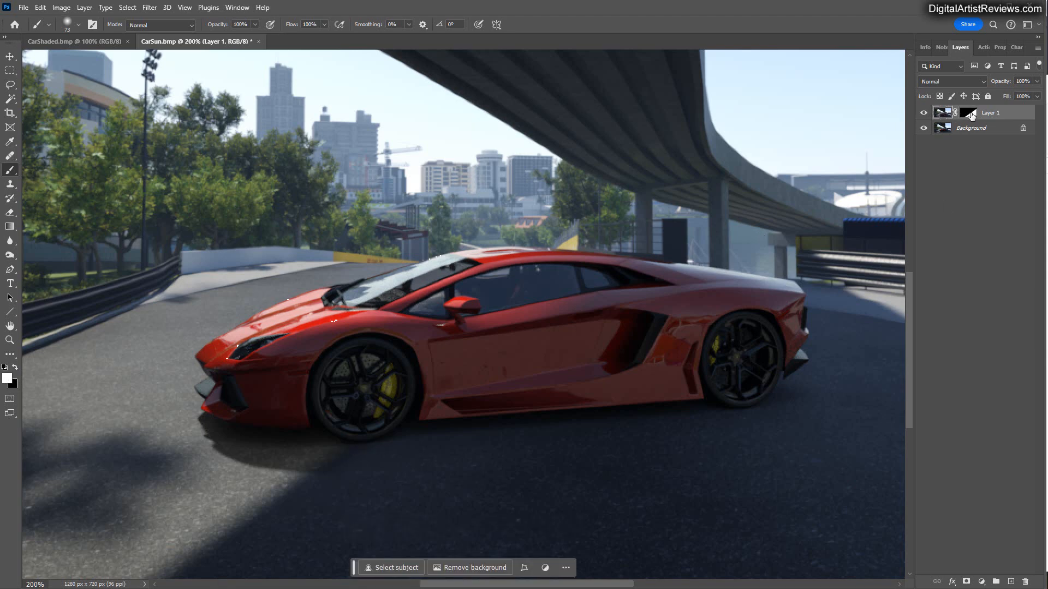
click(968, 113)
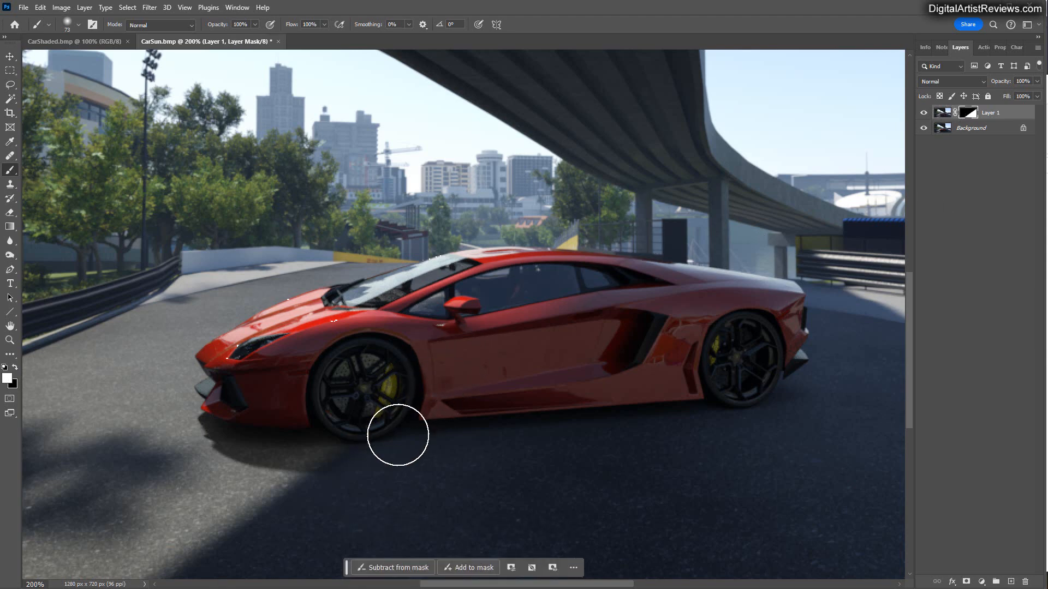
mouse_move(398, 435)
mouse_down()
mouse_move(331, 474)
mouse_move(303, 475)
mouse_move(317, 474)
mouse_up()
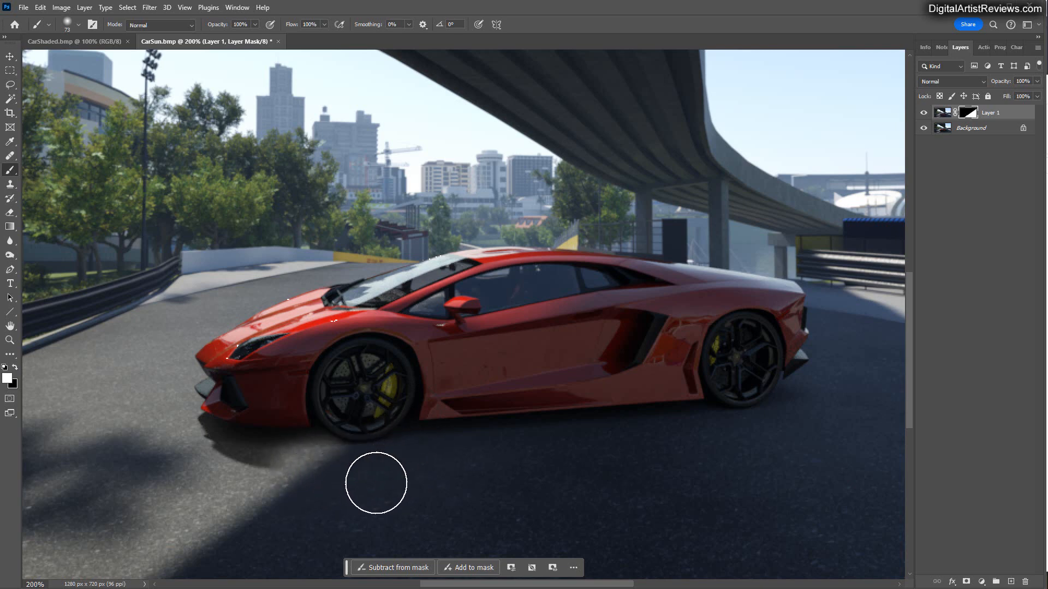
click(14, 367)
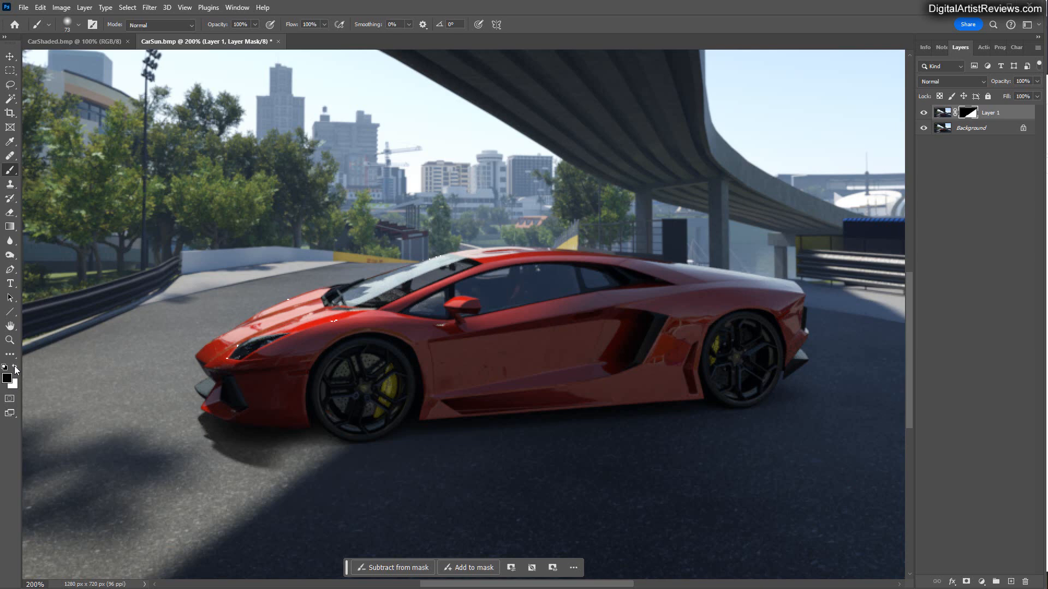
mouse_move(240, 479)
mouse_down()
mouse_move(311, 435)
mouse_move(297, 450)
mouse_up()
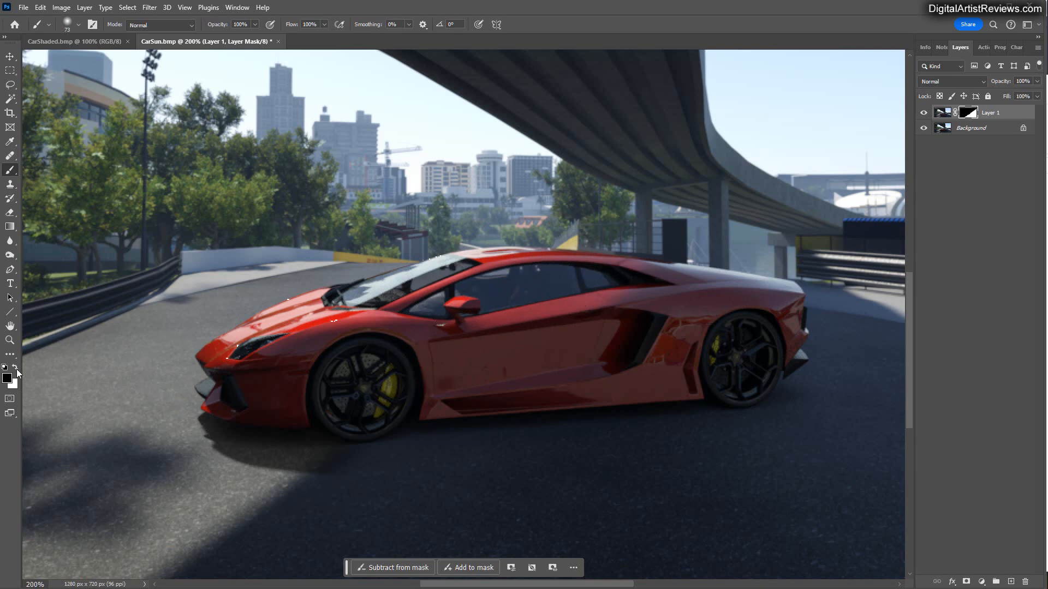
click(15, 369)
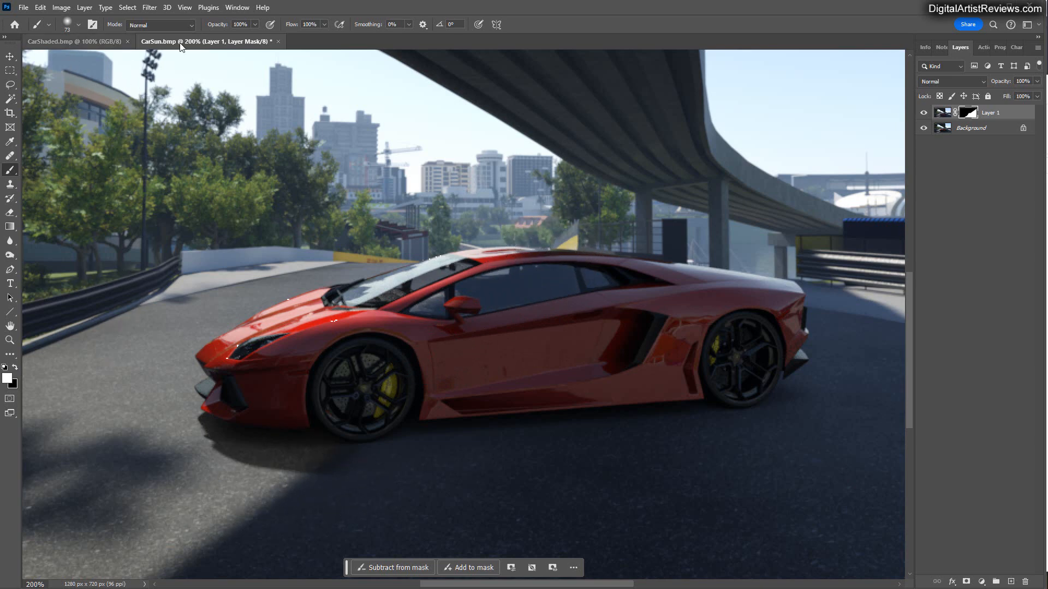
- Reduce the mask brush to 45% opacity and 42 px size
click(254, 25)
drag(230, 37, 224, 37)
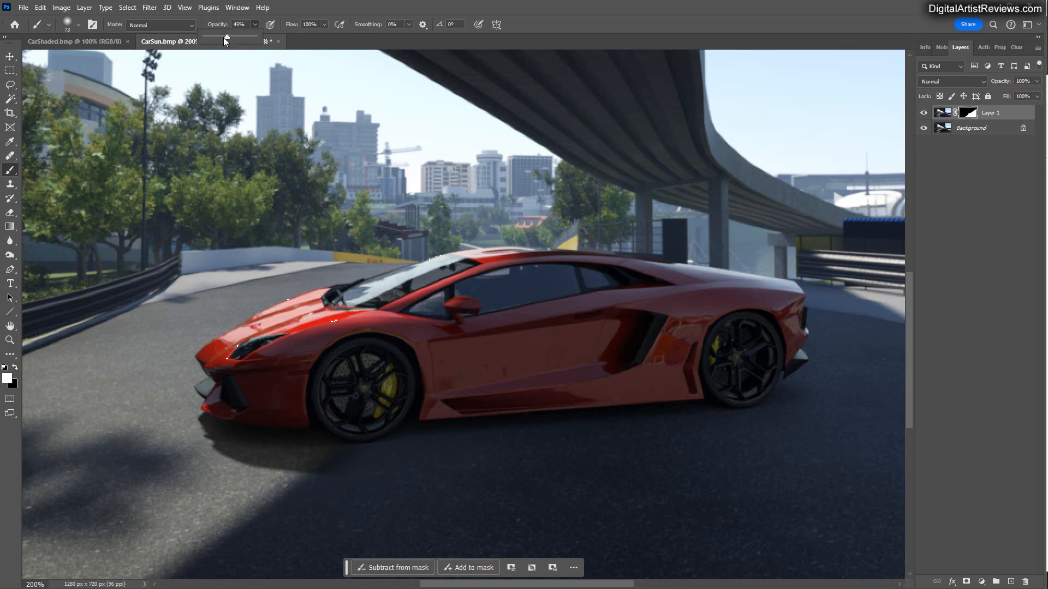
click(79, 25)
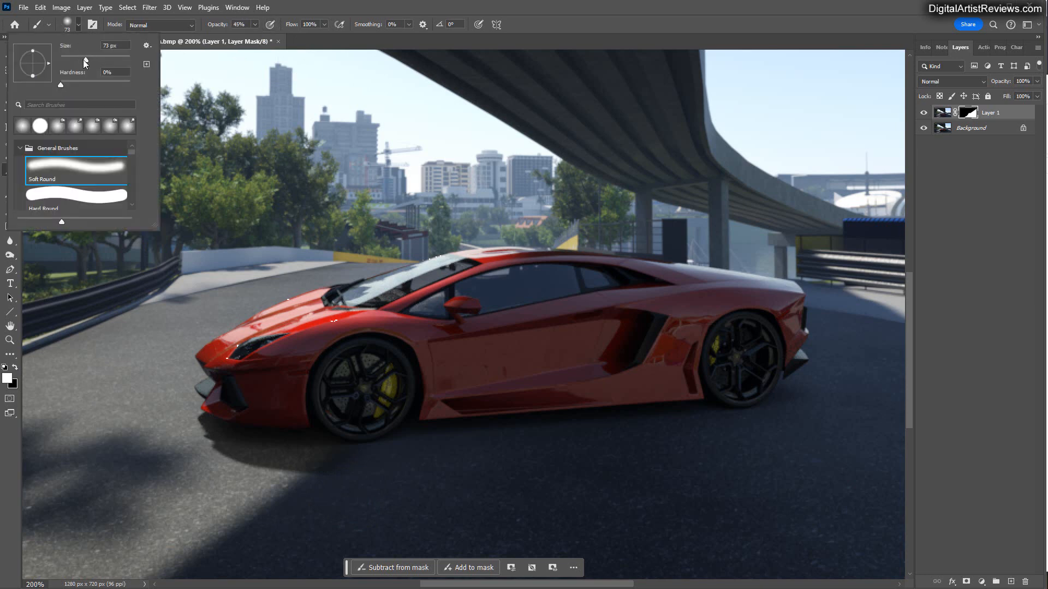
drag(85, 60, 75, 58)
click(321, 482)
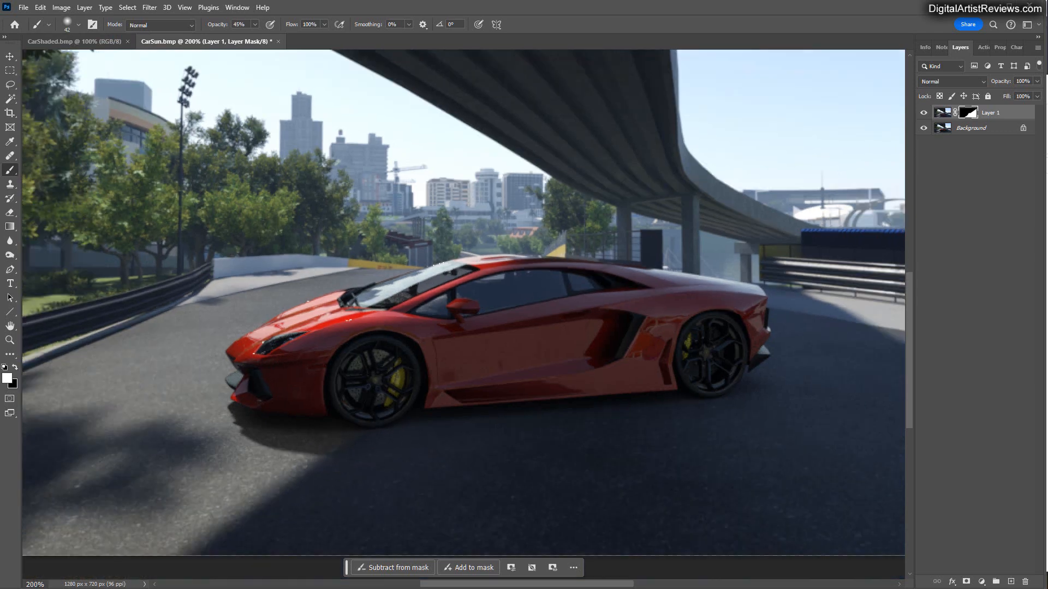
key(ctrl+minus)
key(ctrl+minus)
key(ctrl+plus)
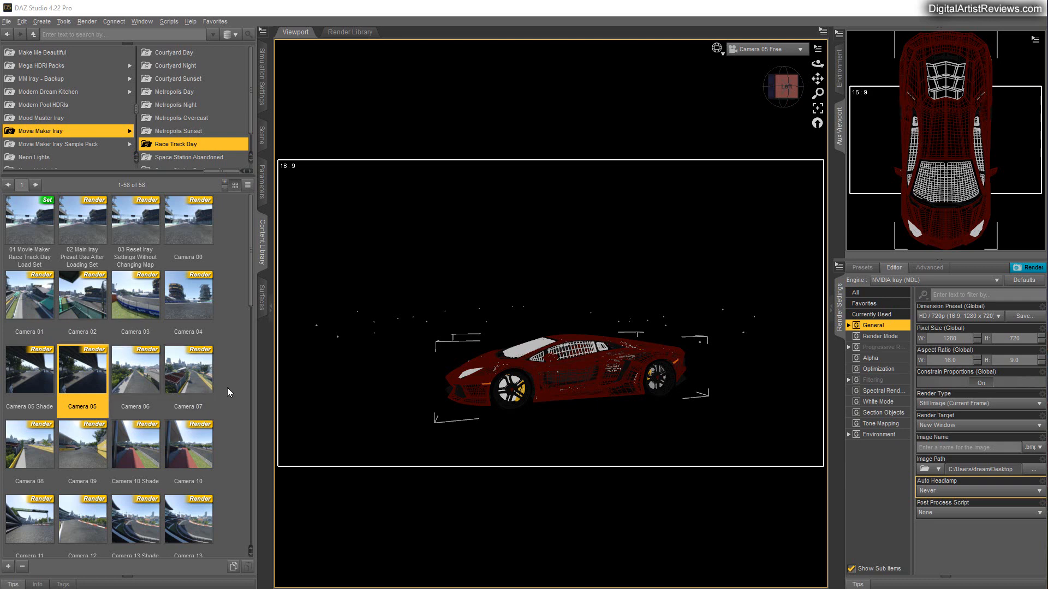
- In DAZ Studio, apply the Race Track Day Camera 02 render preset and preview the Camera 02 Locked view in NVIDIA Iray
scroll(191, 388, down, 3)
scroll(191, 388, up, 3)
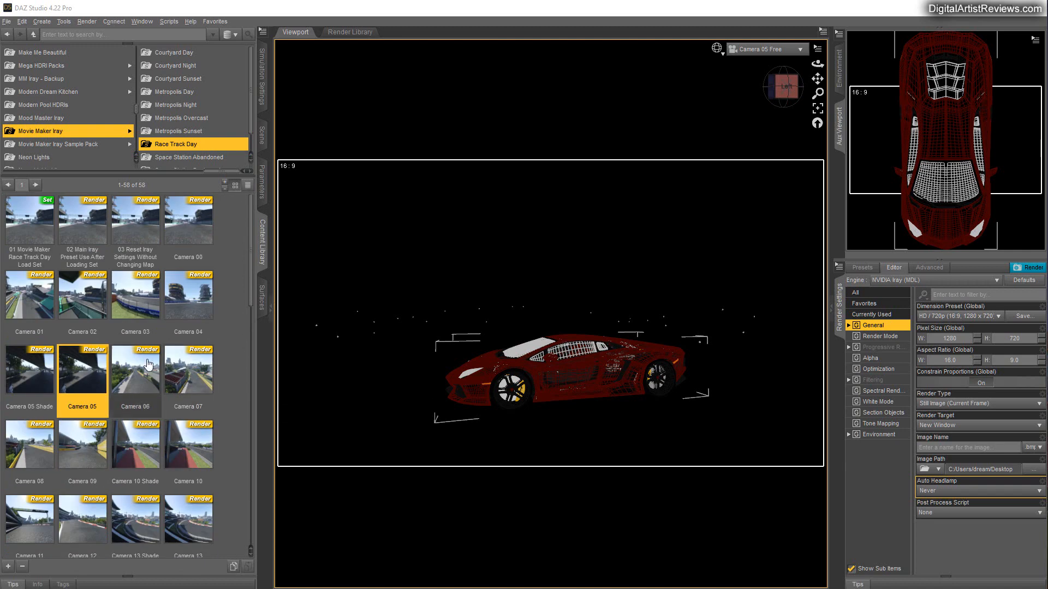
click(84, 303)
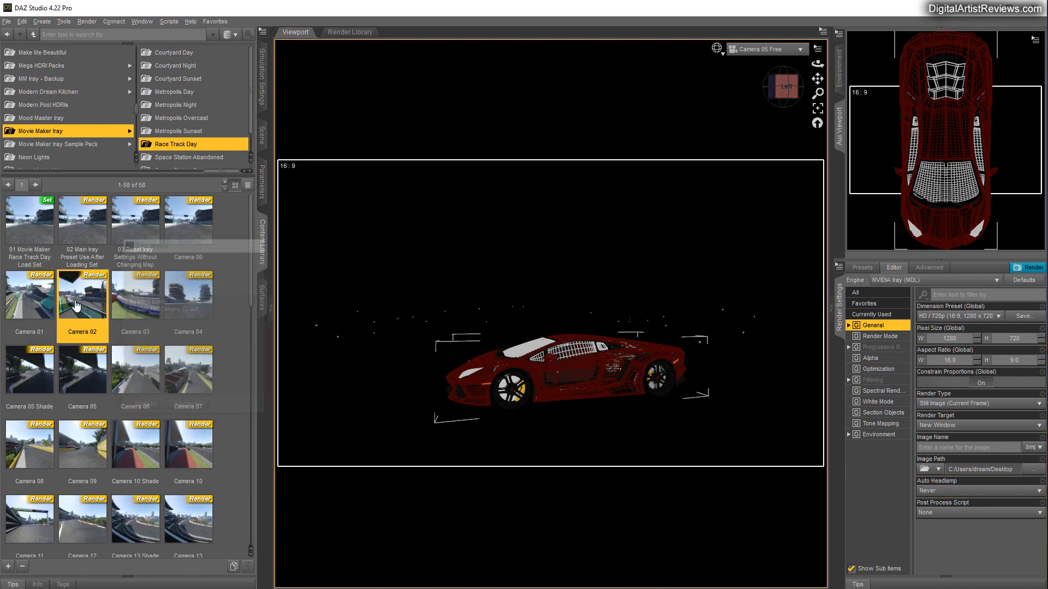
click(764, 49)
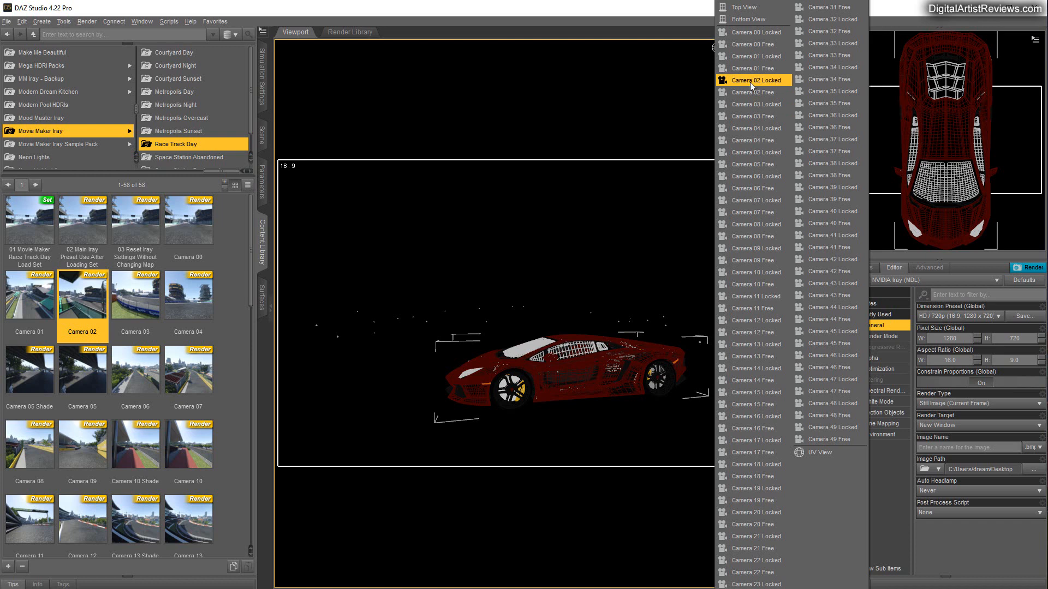
click(750, 81)
click(723, 55)
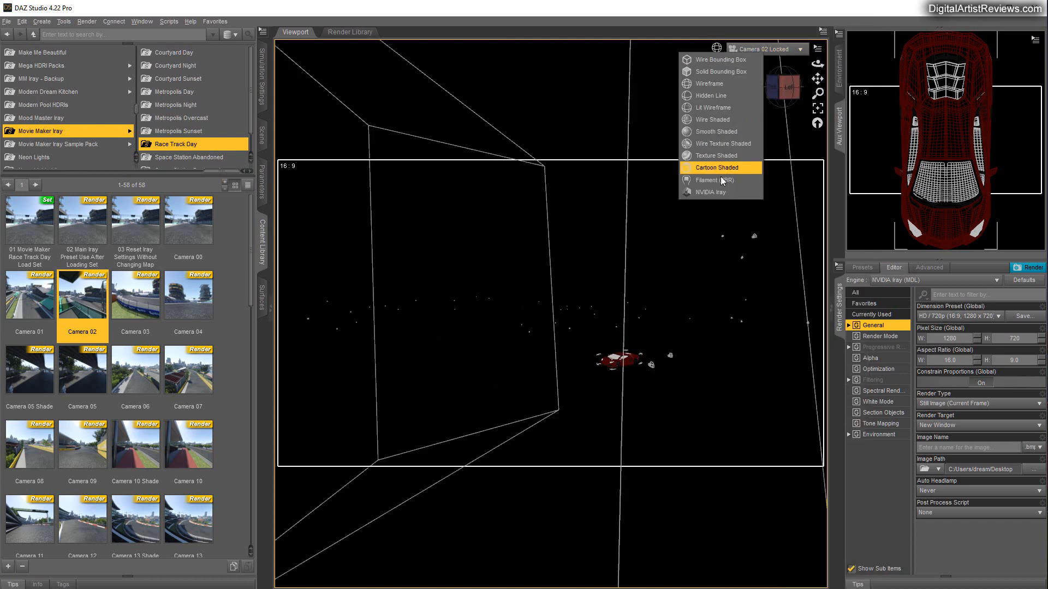
click(721, 191)
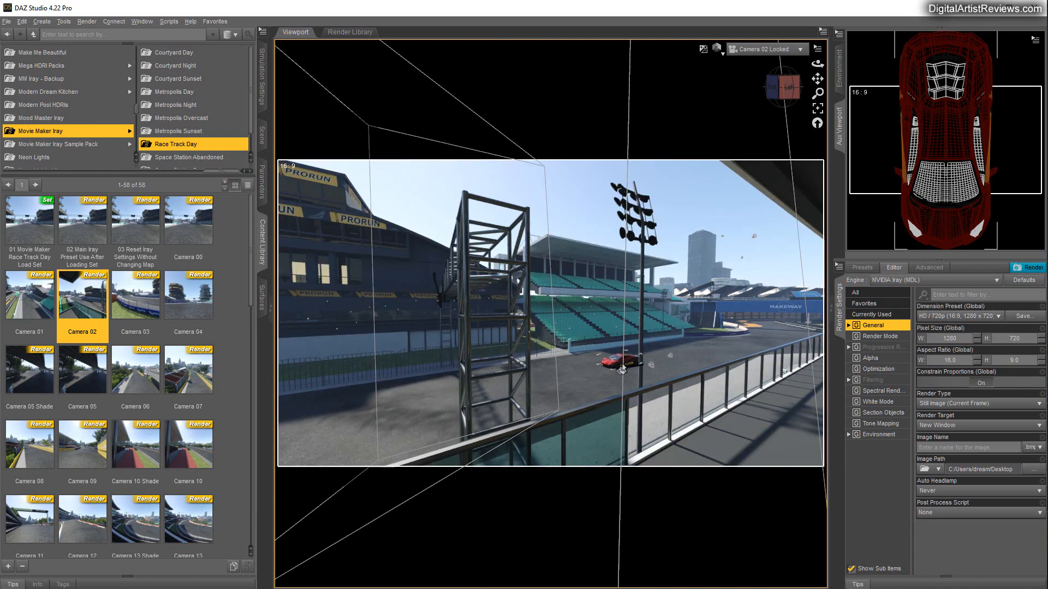
- Set the Z Translate of the Amenazador-Ver2 car to -200
click(263, 177)
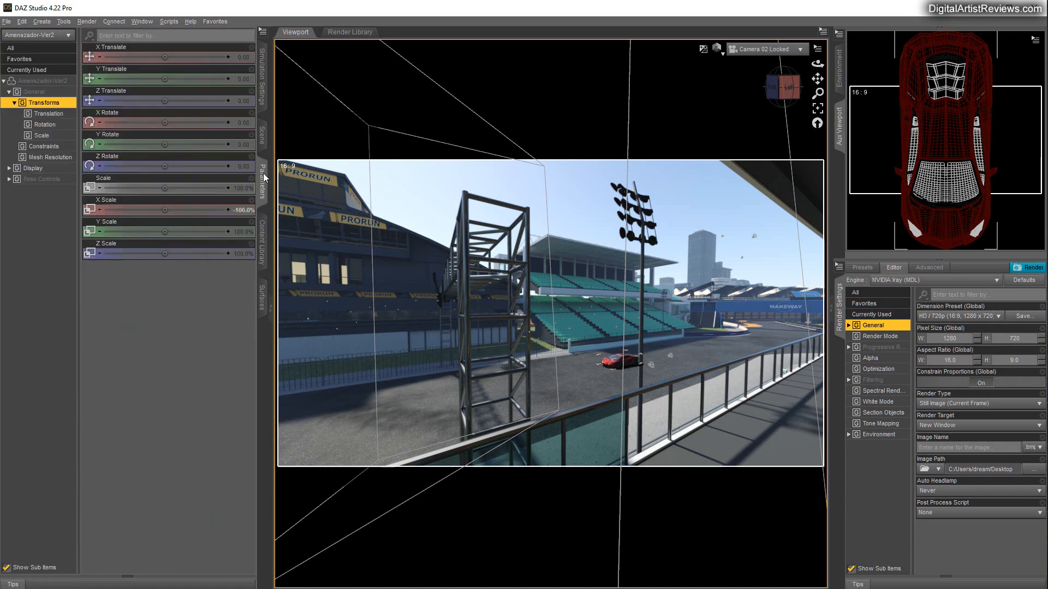
click(37, 81)
click(239, 101)
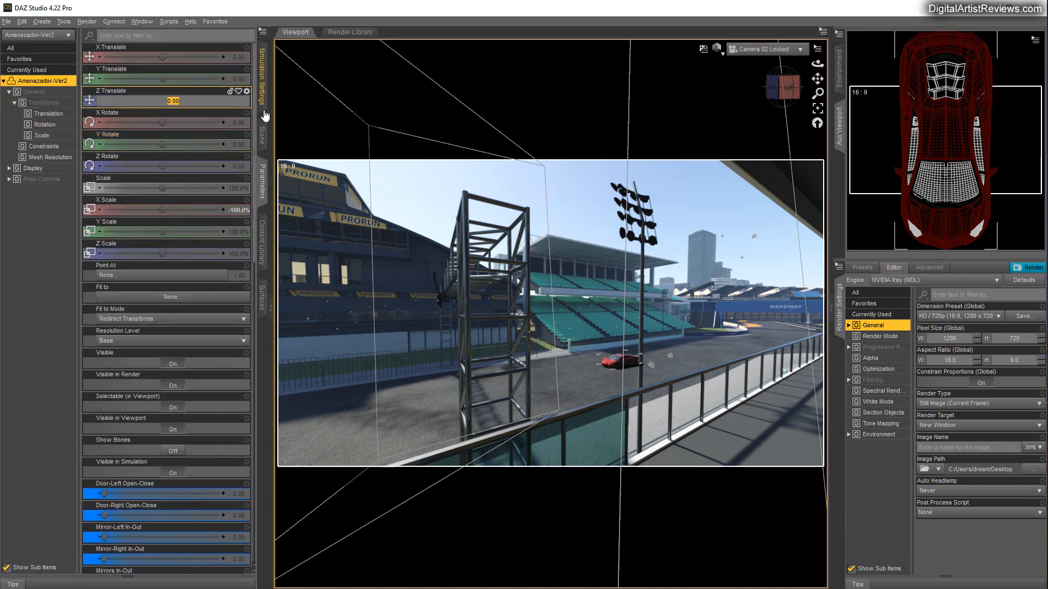
key(BackSpace)
text(-10)
key(Return)
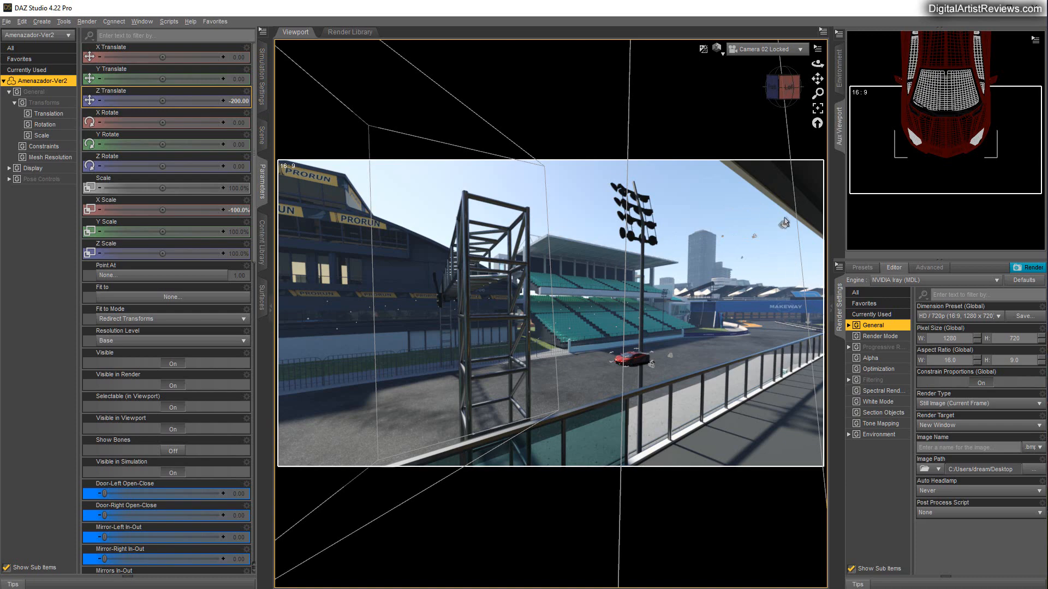
- Turn the Camera 02 view slightly to the right and set the render width to 1500 pixels
drag(817, 64, 822, 65)
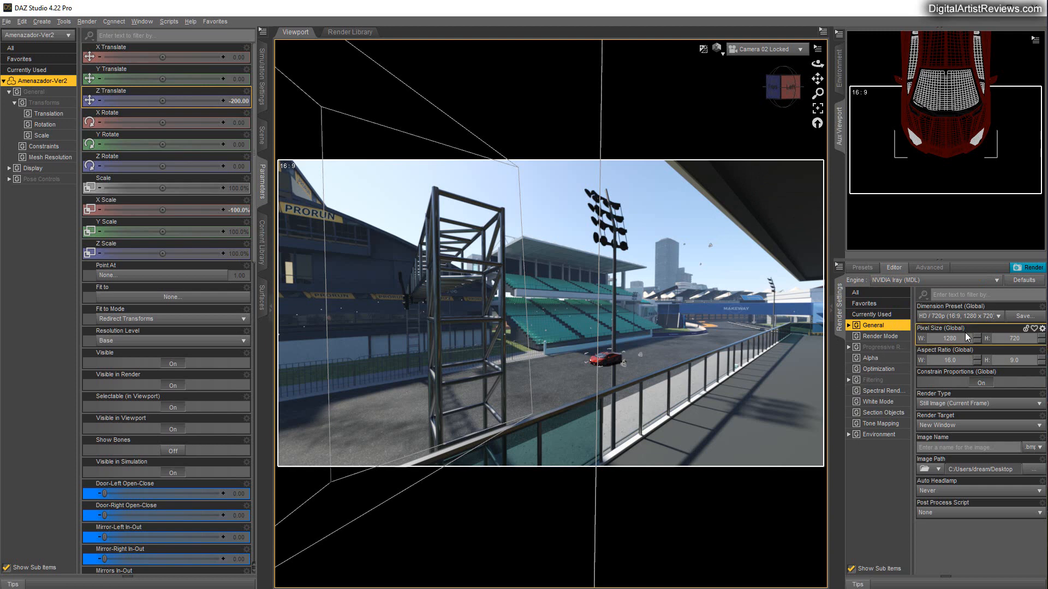
text(1500)
key(Return)
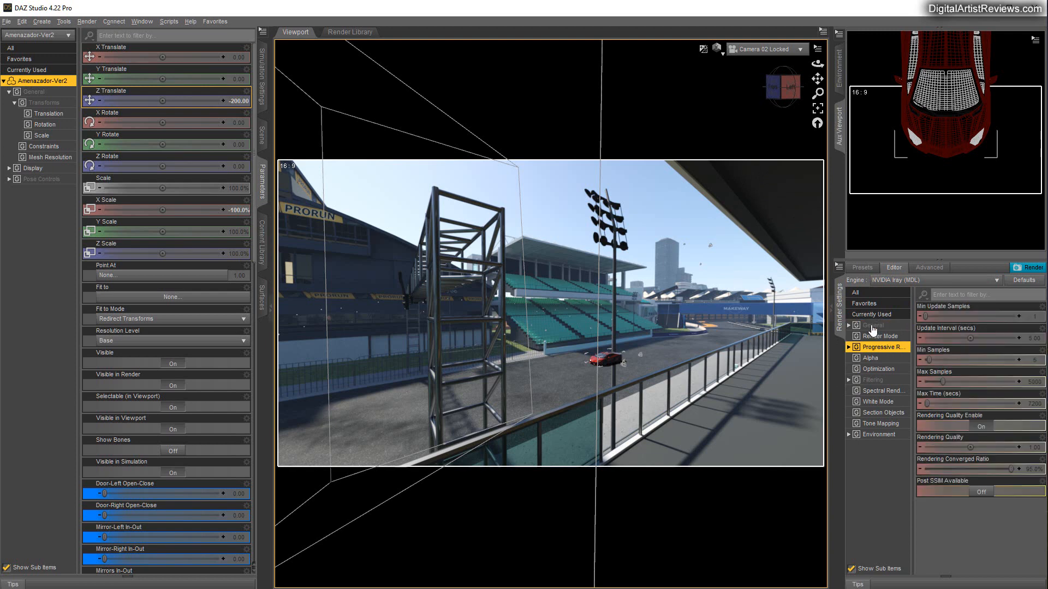
- Render the track scene with the car, enlarge the render window to inspect it, and stop the render early
click(1029, 267)
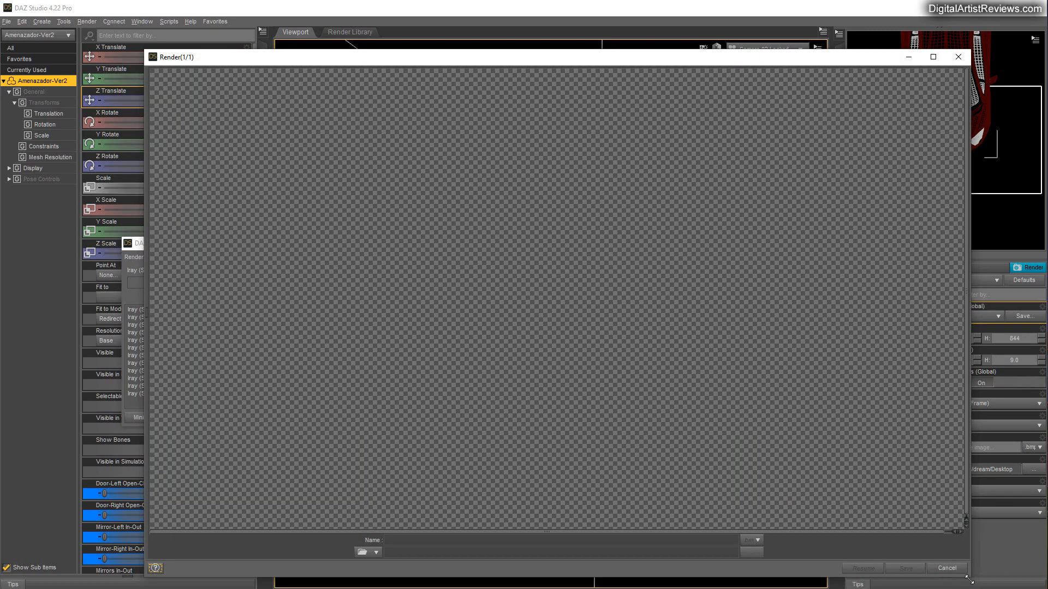
drag(969, 579, 1002, 588)
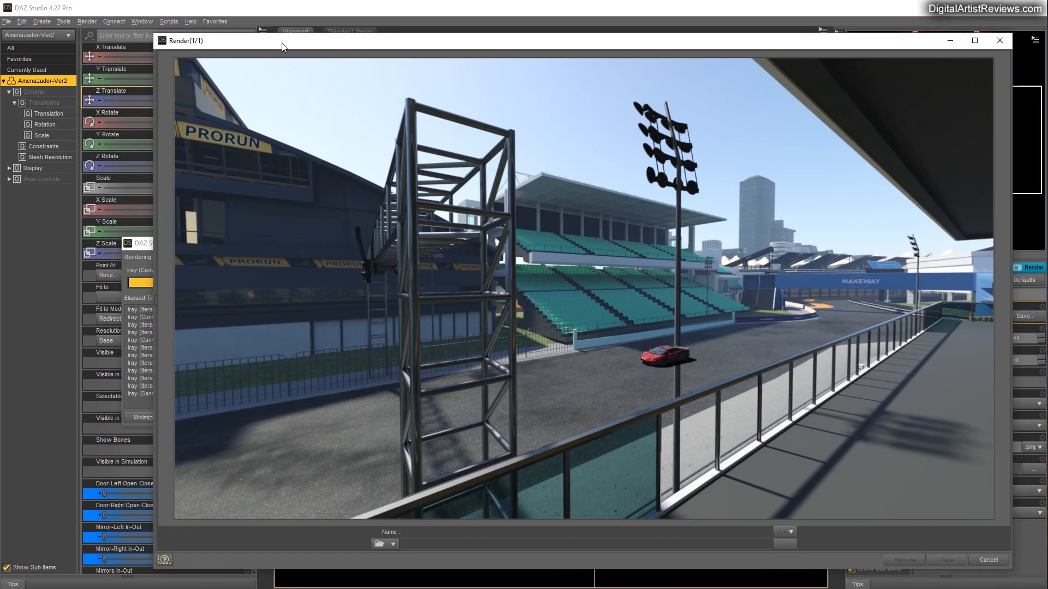
click(975, 561)
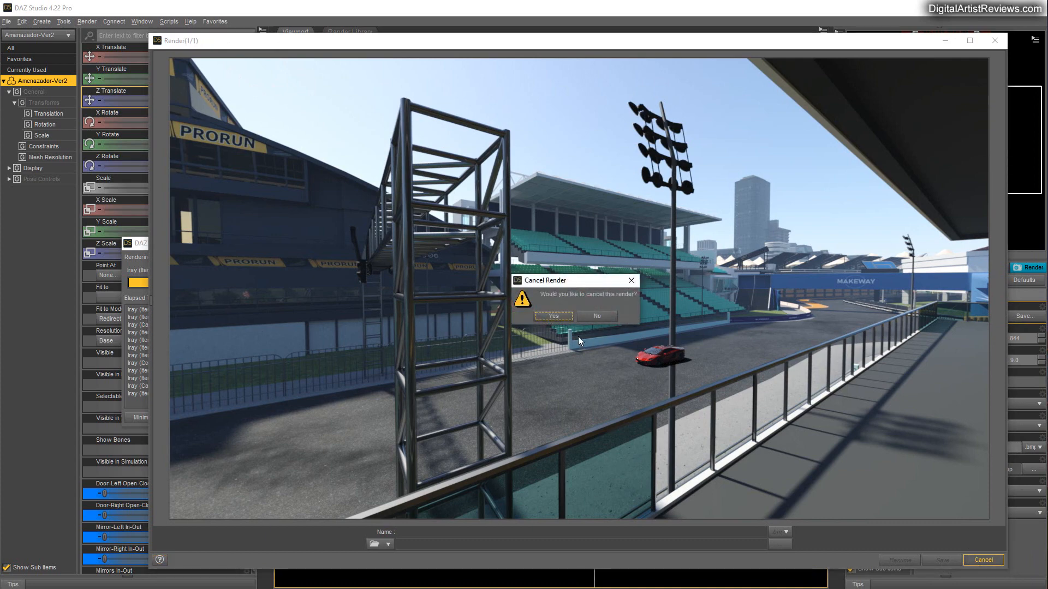
- Save the last render as the BMP file CarFull in the Movie Maker Renders folder
click(7, 22)
click(31, 123)
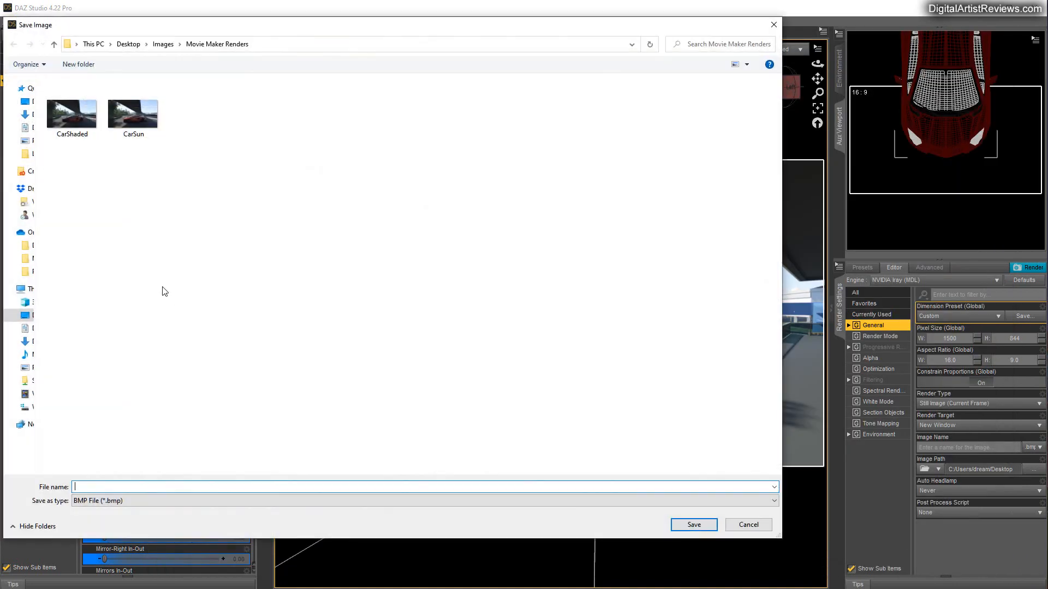
text(Car)
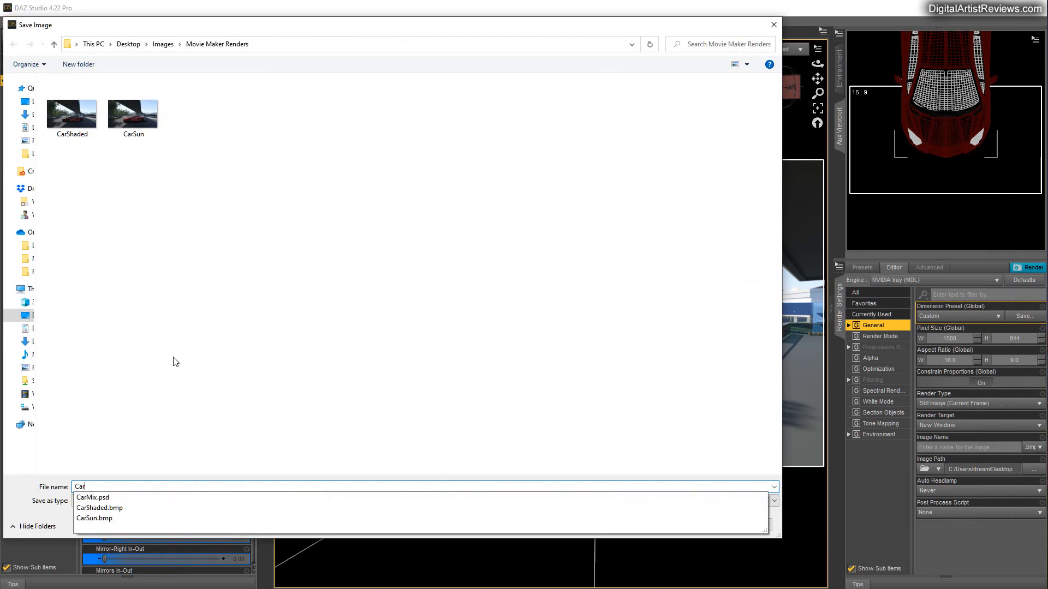
text(Full)
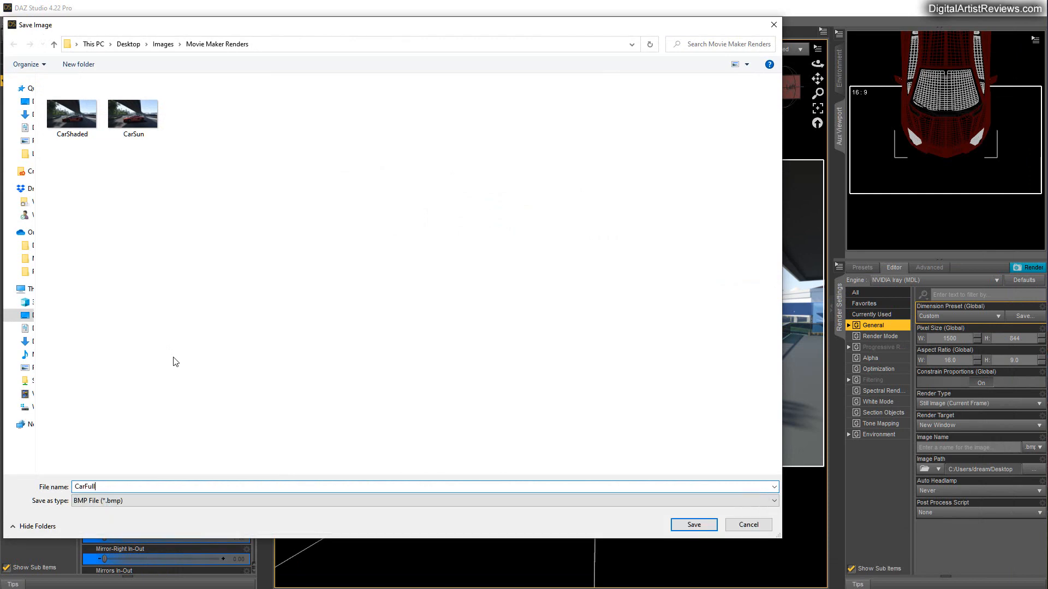
key(Return)
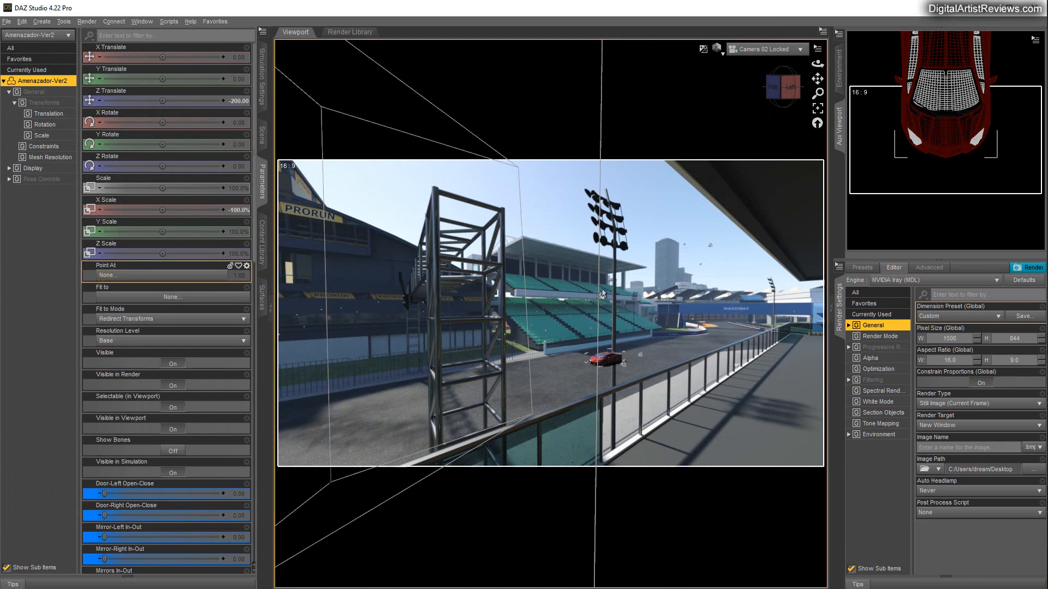
- Delete the Amenazador-Ver2 car from the scene and start a render of the empty track
click(262, 136)
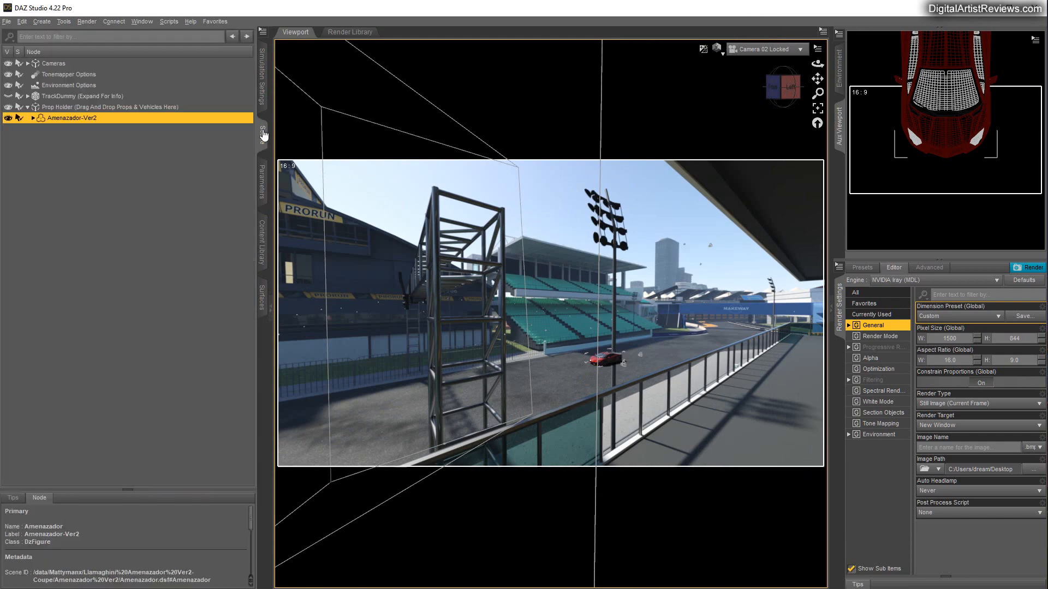
right_click(65, 118)
click(79, 124)
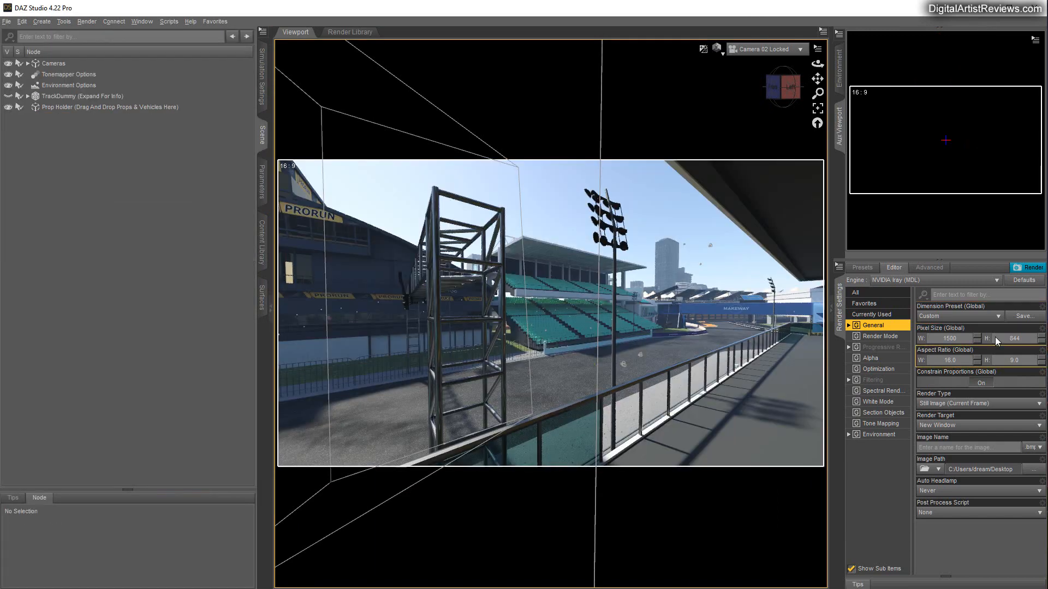
click(1018, 268)
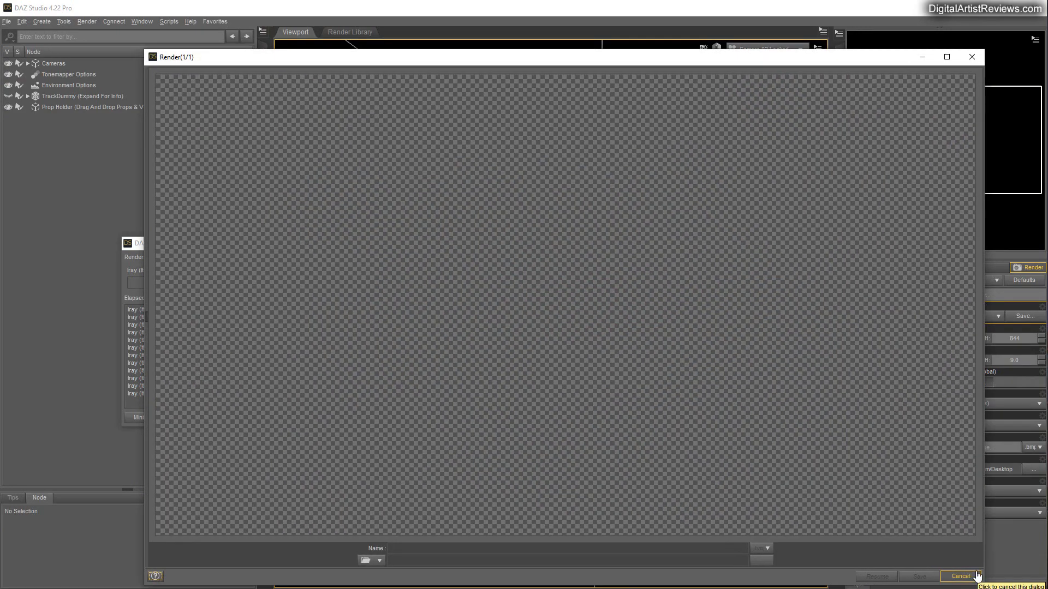
- Stop the empty-track render and save it as the BMP file CarFull_NoCar in the Movie Maker Renders folder
click(955, 578)
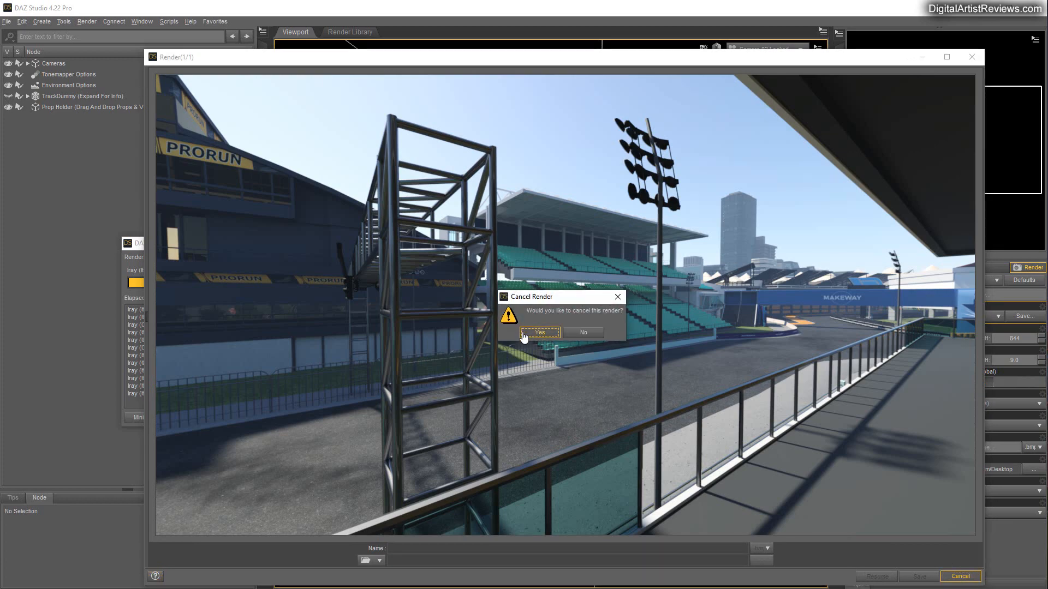
click(525, 333)
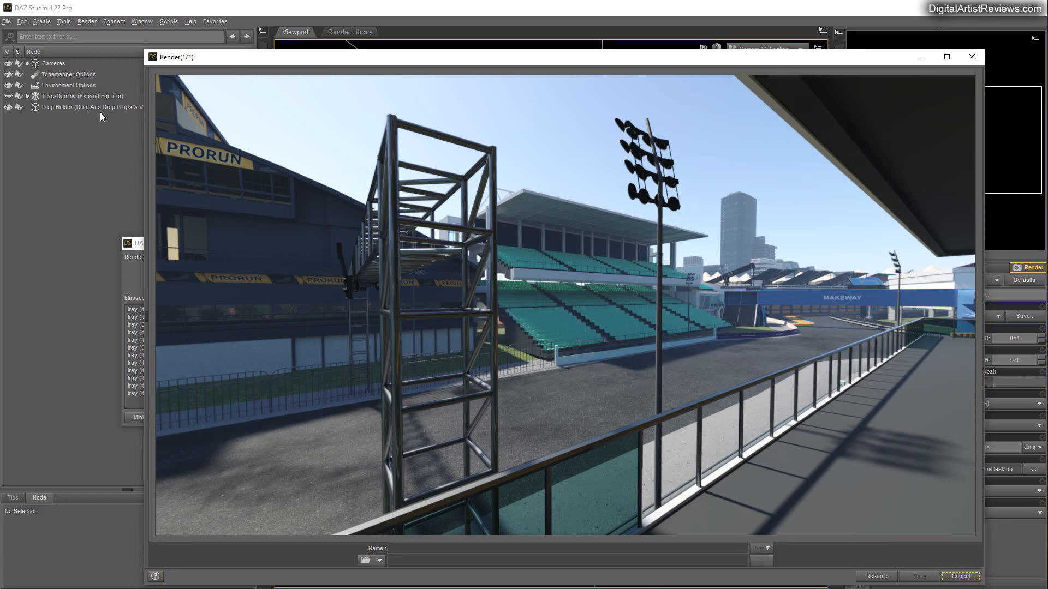
click(11, 22)
click(28, 123)
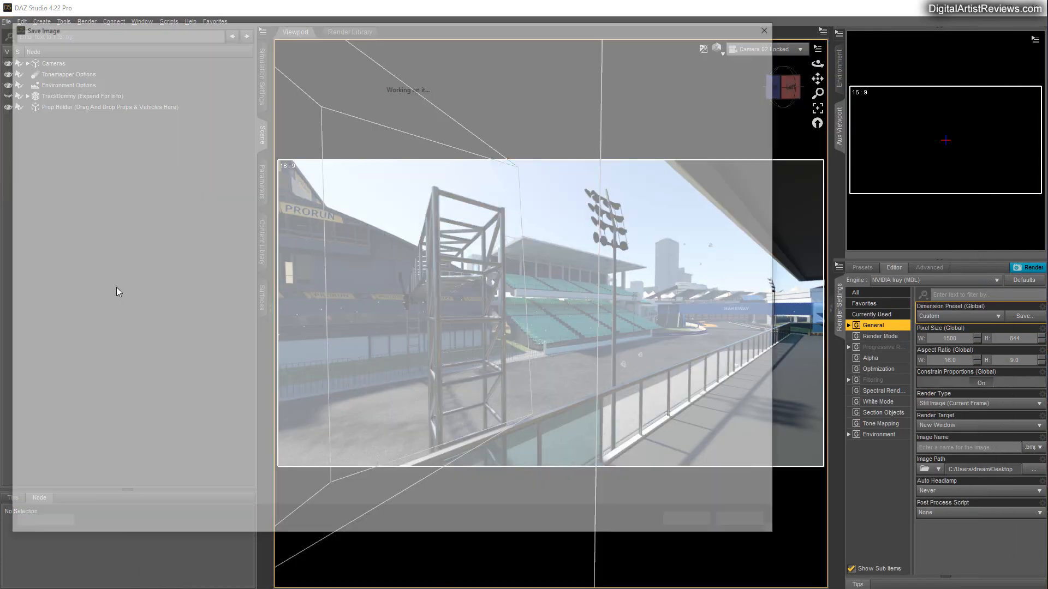
text(Ca)
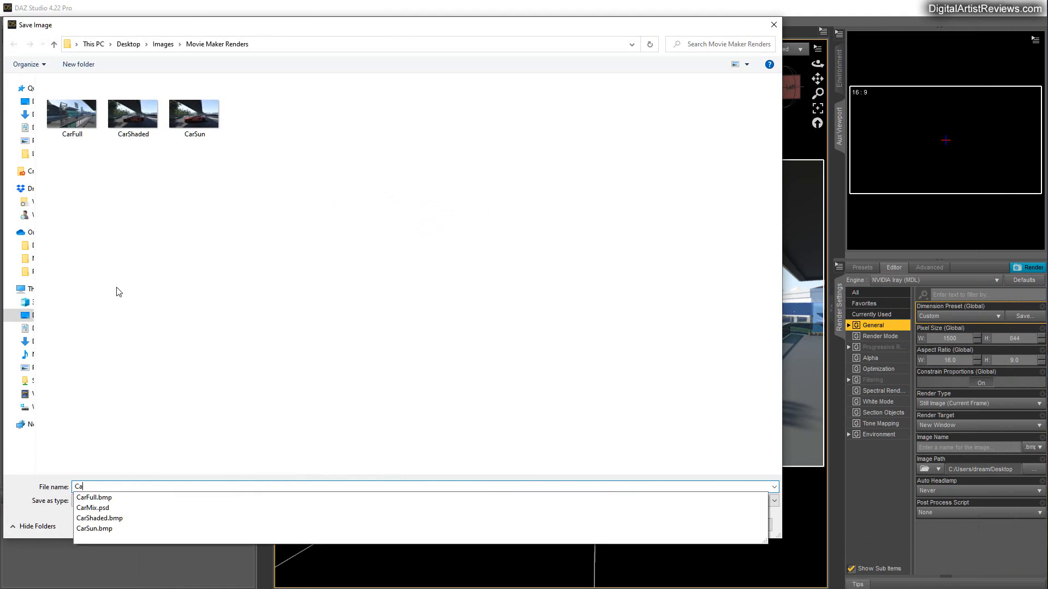
text(rFull_NoCar)
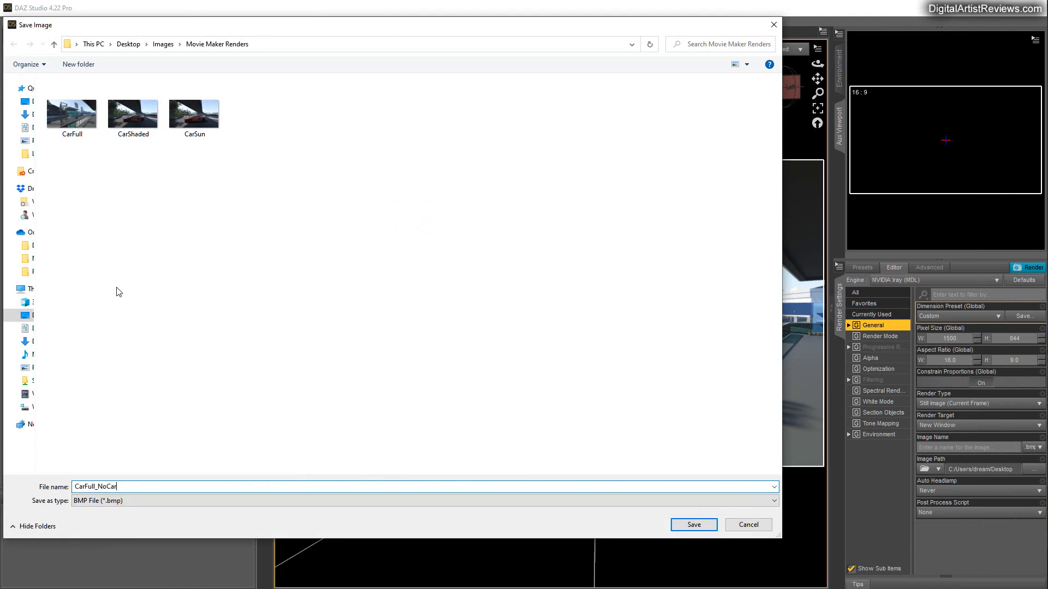
key(Return)
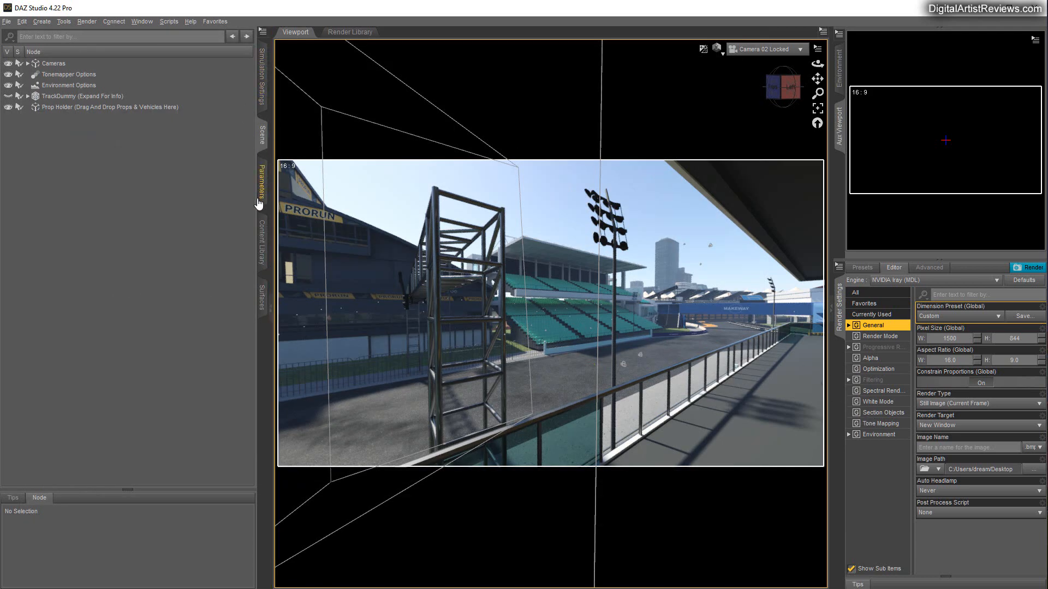
- Replace the environment map with the Alpha_02 HDR from the Race Track Day Alpha Masks folder
click(261, 240)
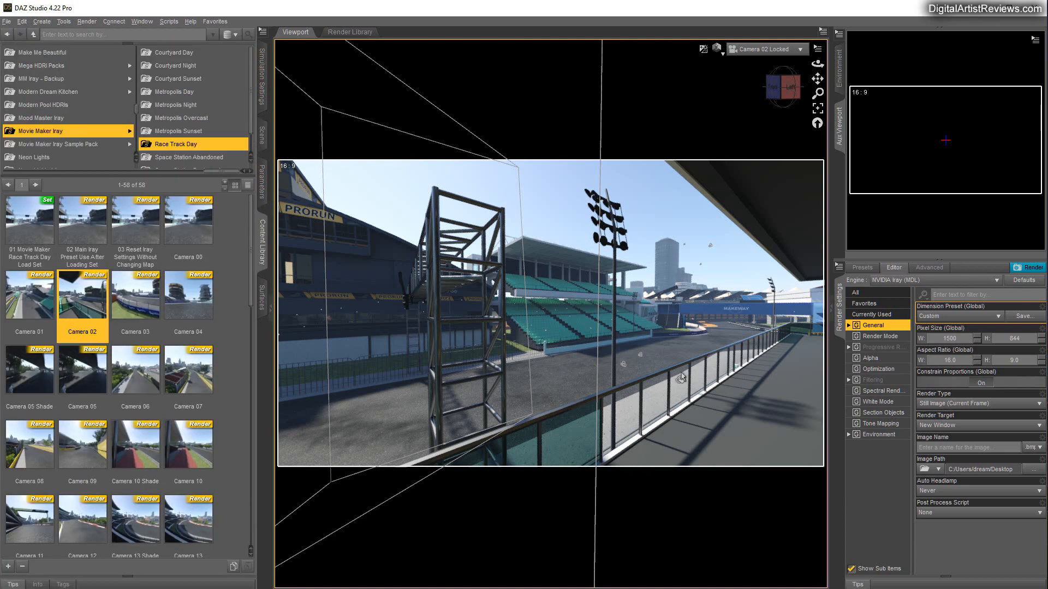
click(875, 437)
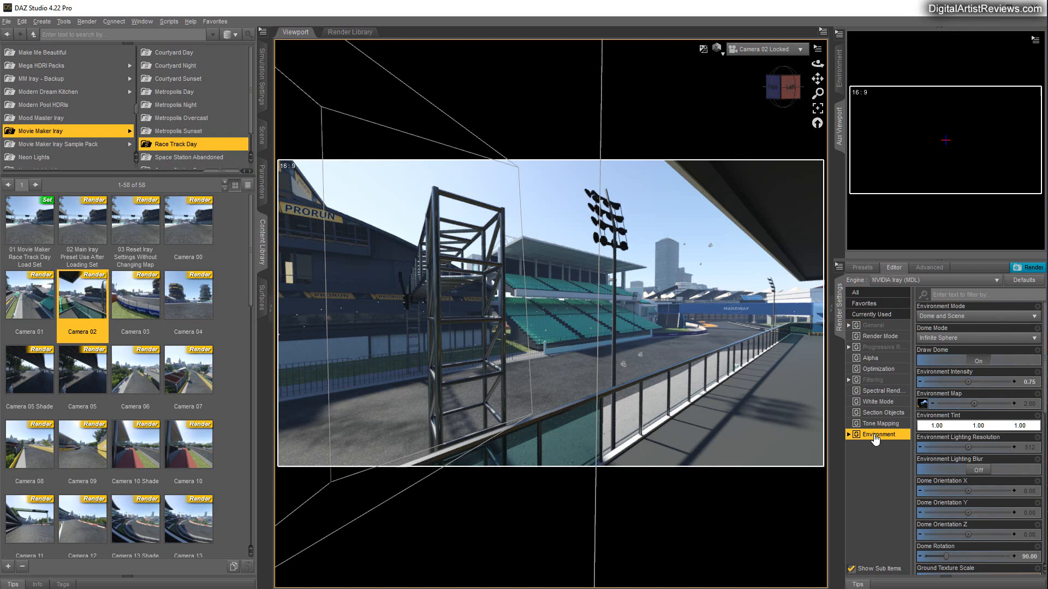
click(923, 404)
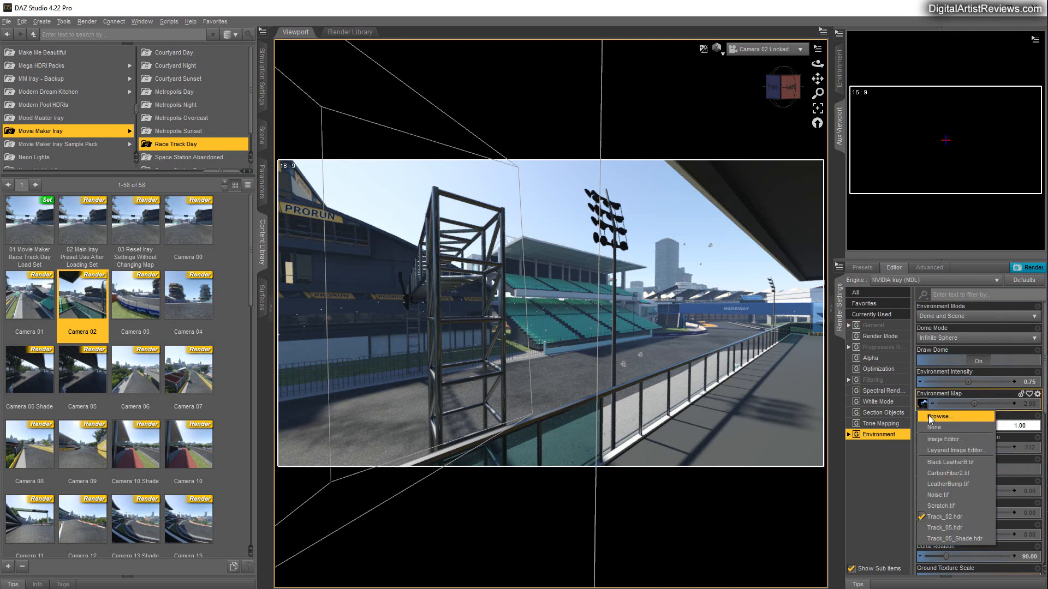
click(931, 416)
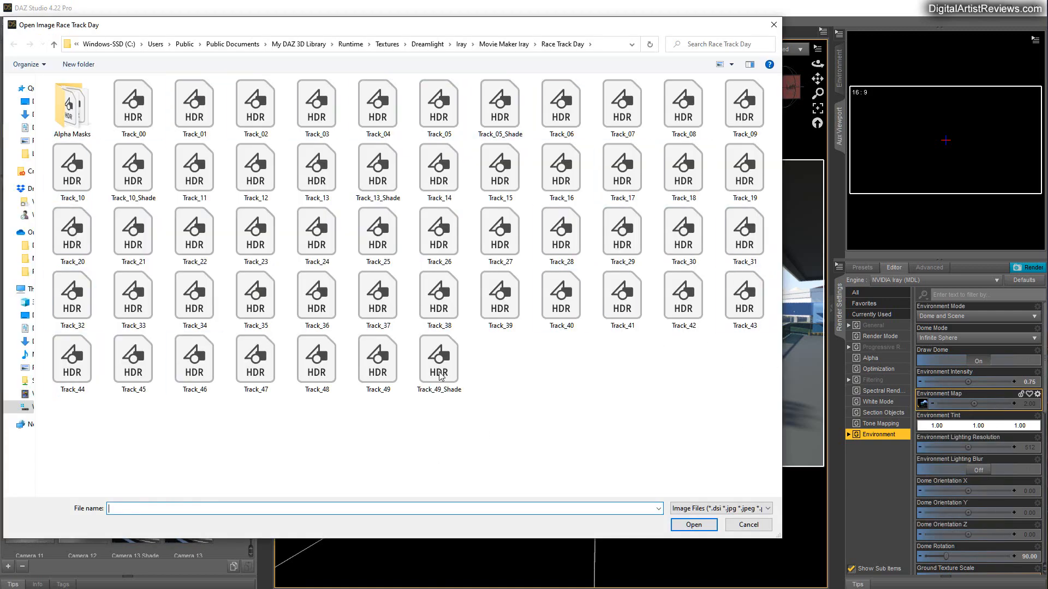
double_click(71, 112)
click(141, 110)
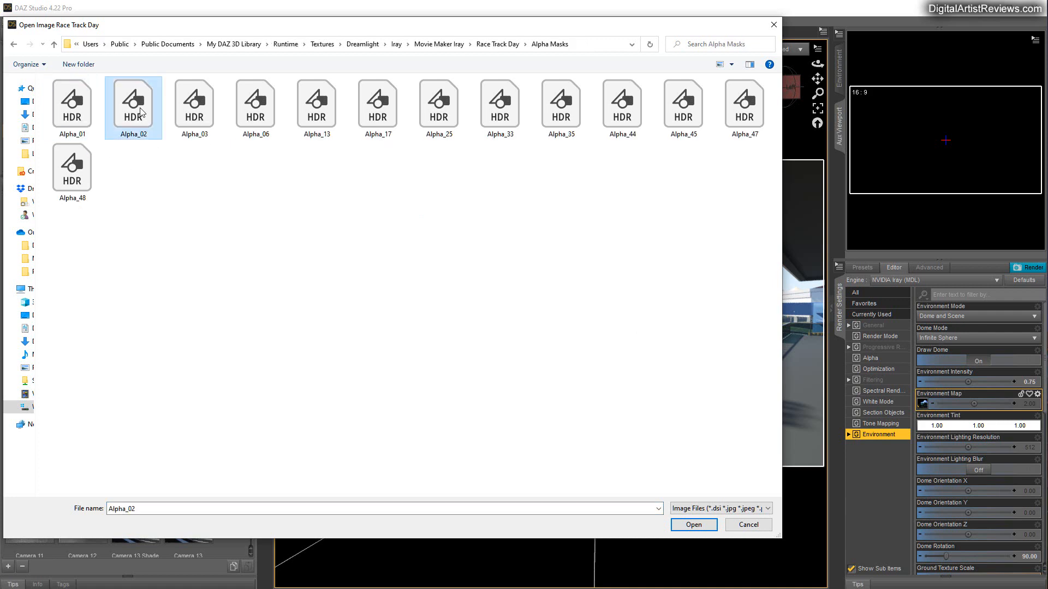
drag(114, 24, 445, 132)
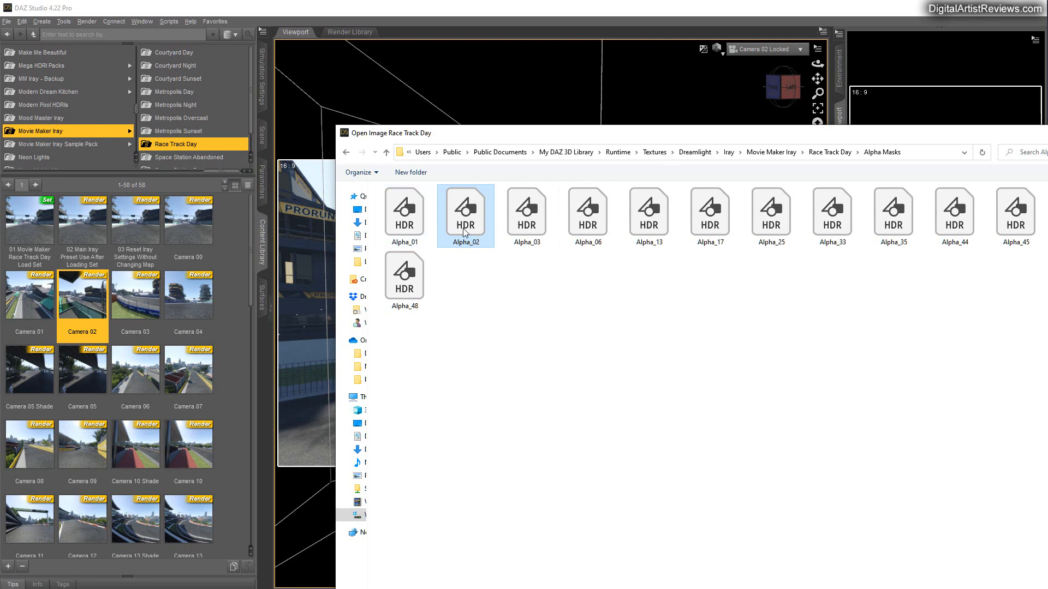
double_click(471, 134)
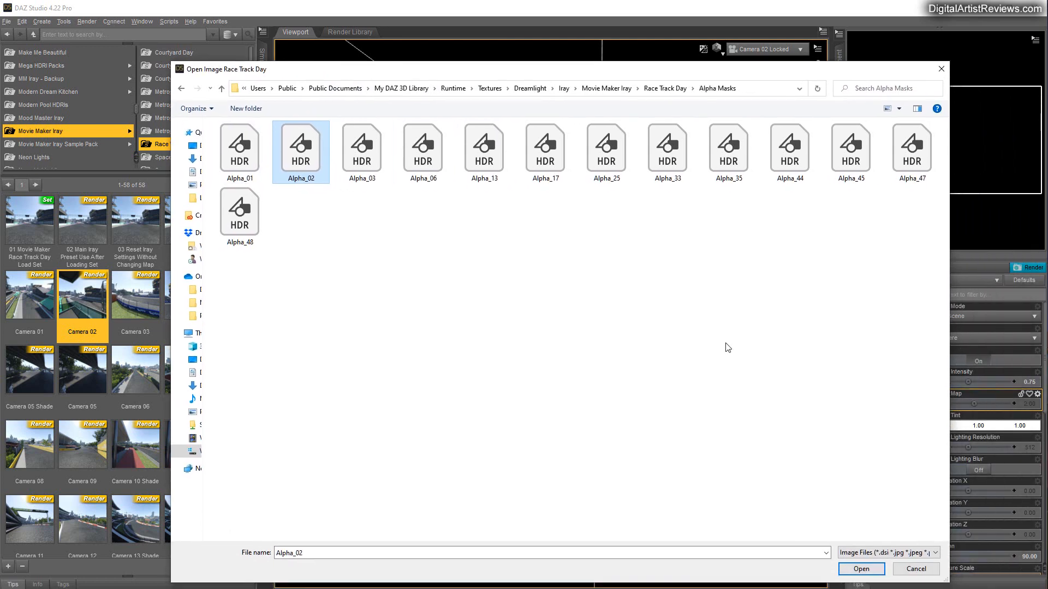
click(872, 565)
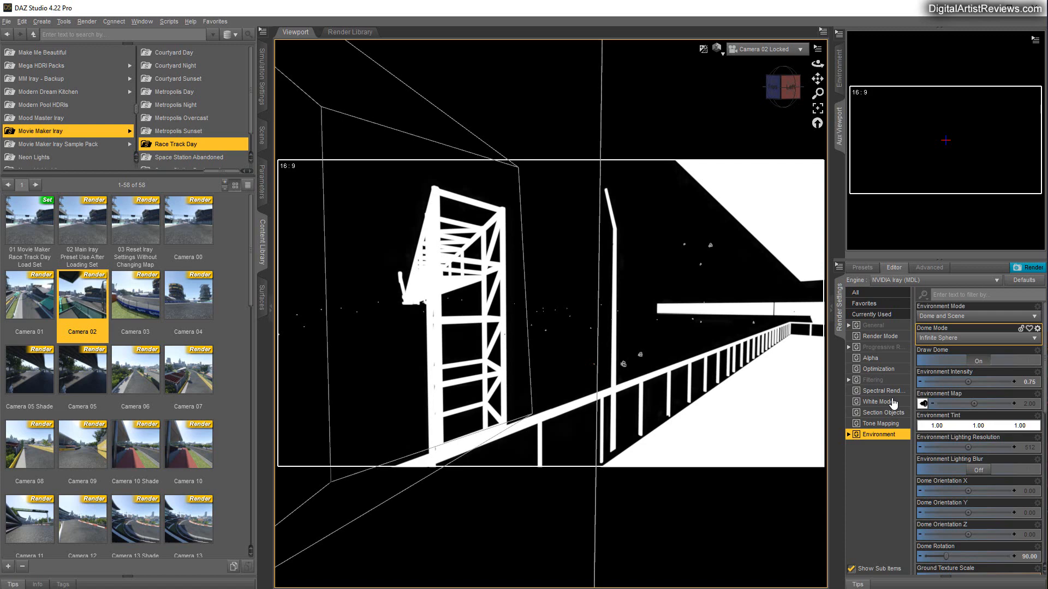
- Render the black-and-white mask view of Camera 02 and stop the render early
click(1029, 268)
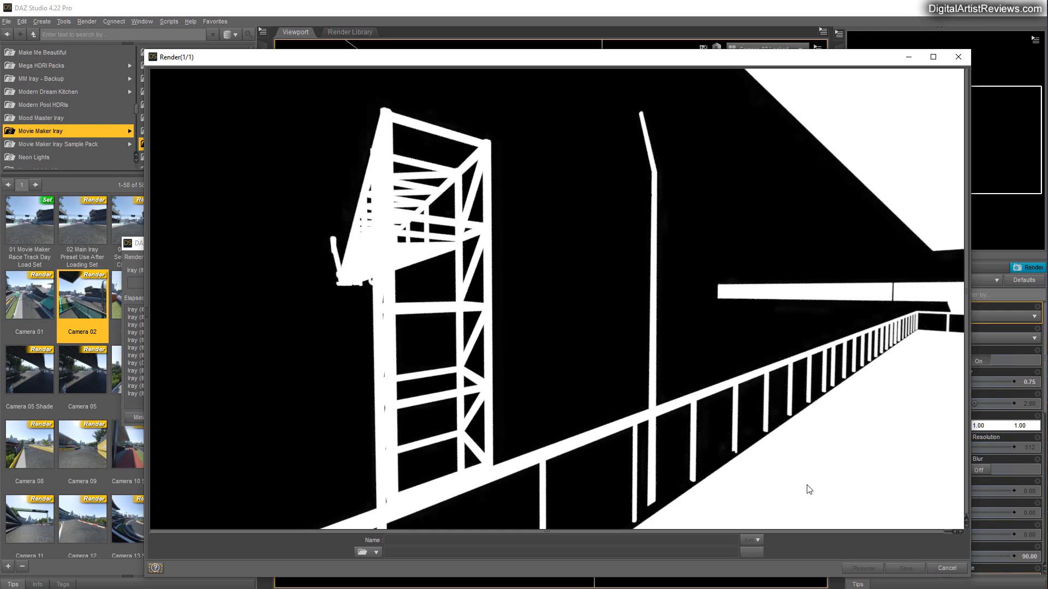
click(947, 569)
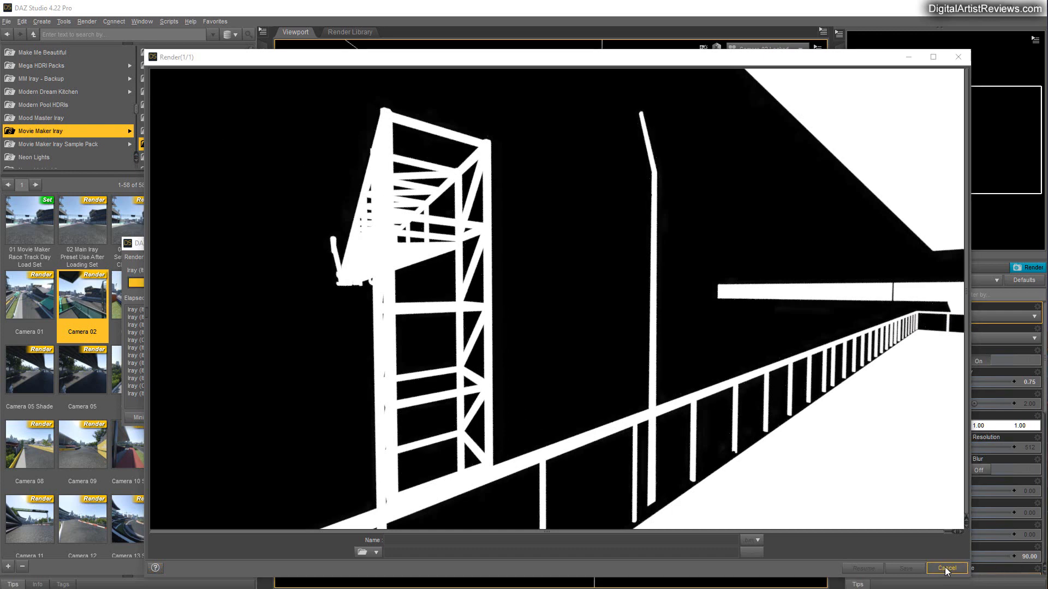
click(533, 328)
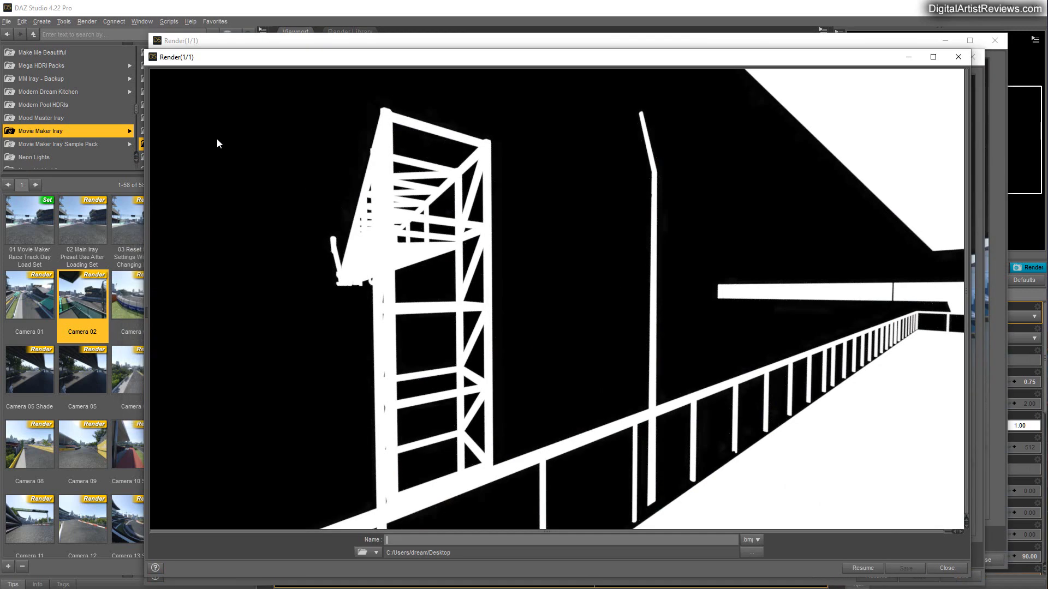
- Save the mask render as the BMP file CarFull_Mask in the Movie Maker Renders folder
click(7, 21)
click(32, 123)
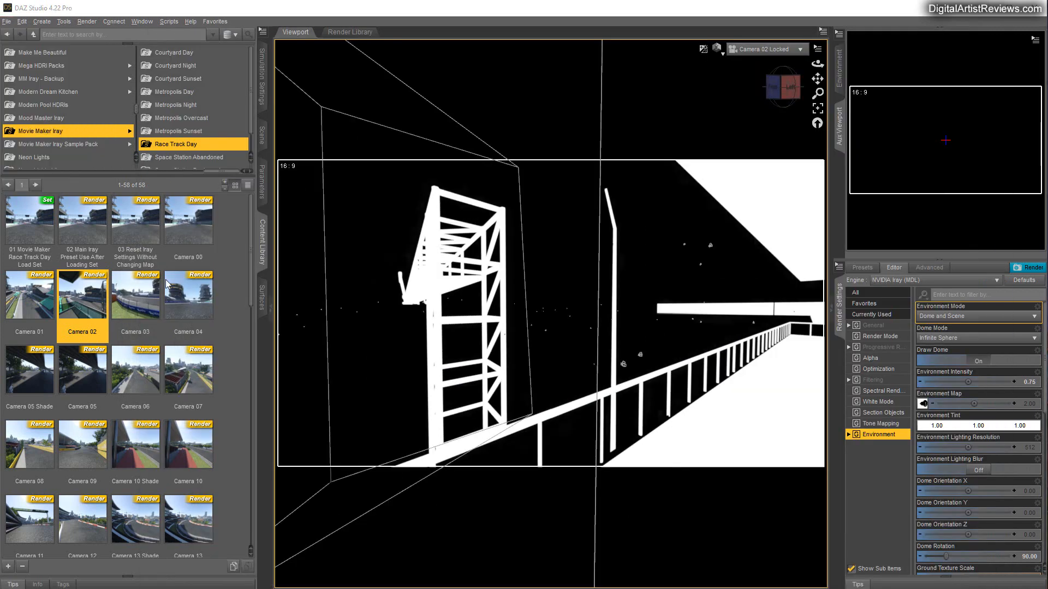
text(Car)
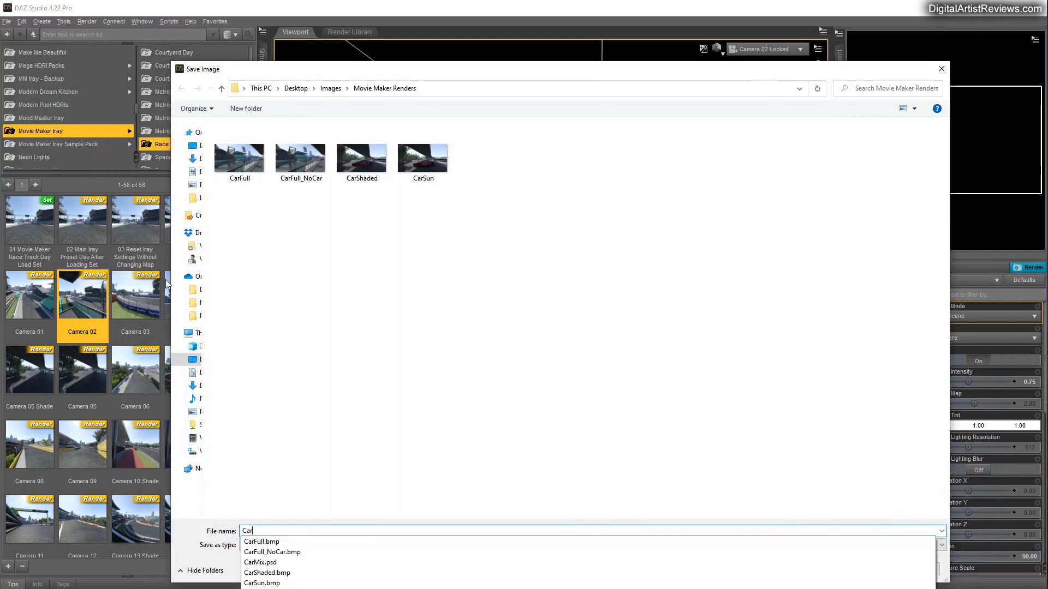
text(Full_Mask)
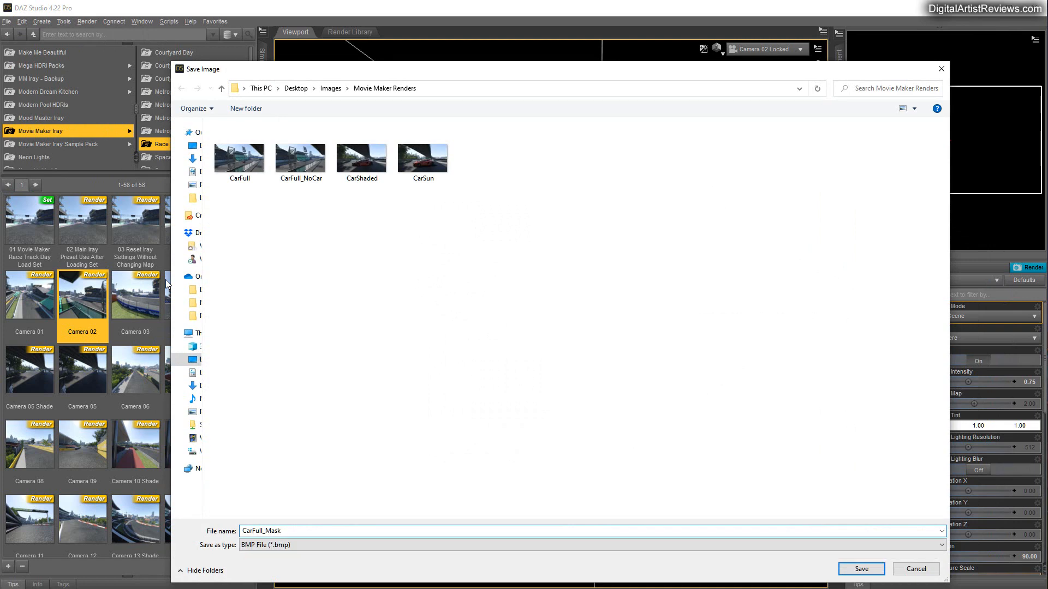
key(Return)
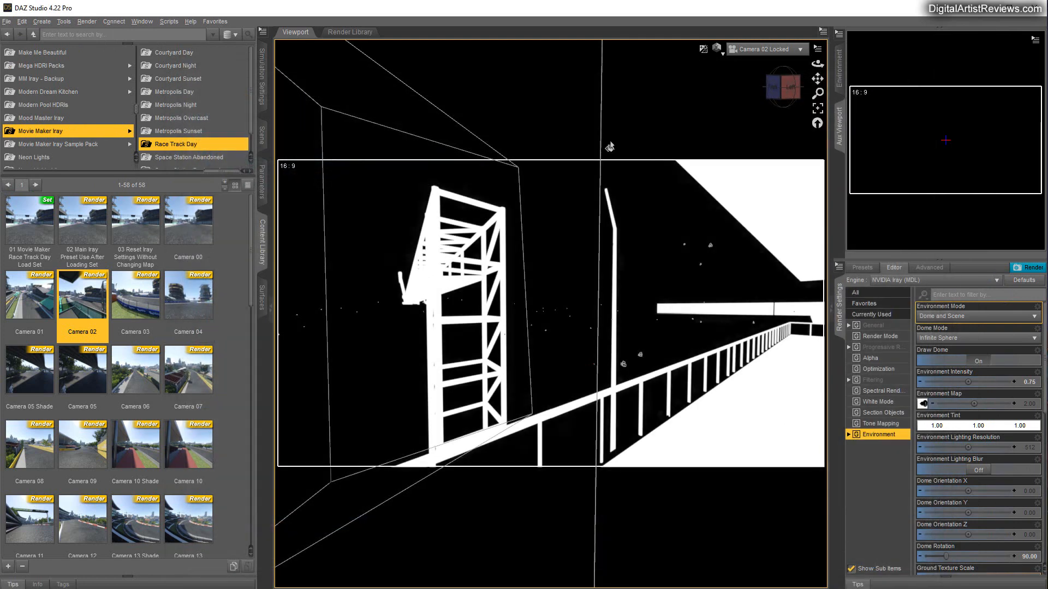
- Switch to Photoshop, open CarFull, CarFull_Mask and CarFull_NoCar from the Movie Maker Renders folder, and view the car and mask images
click(721, 55)
click(712, 87)
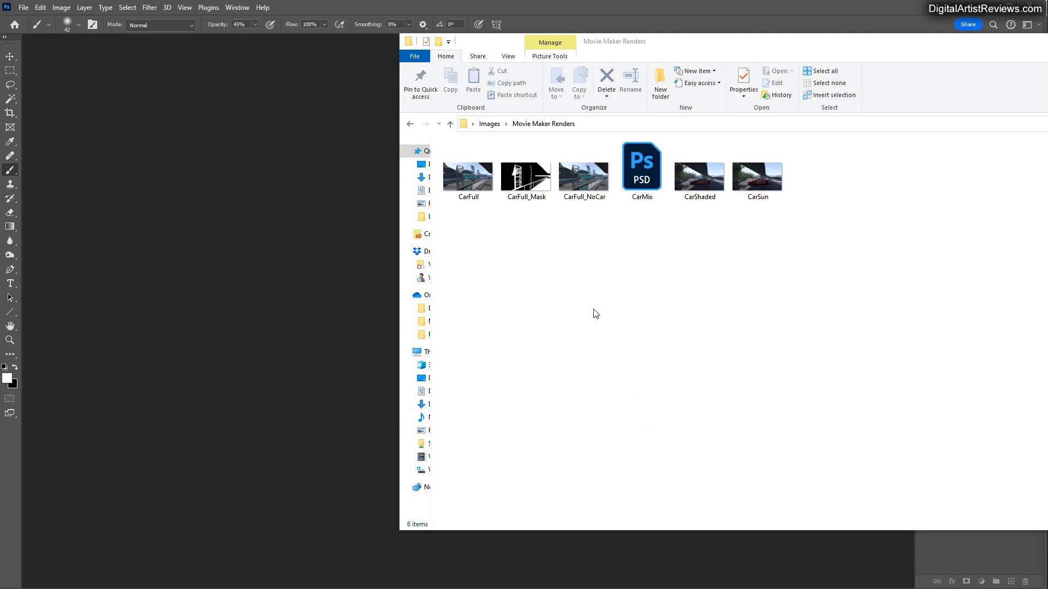
click(469, 179)
shift+click(568, 179)
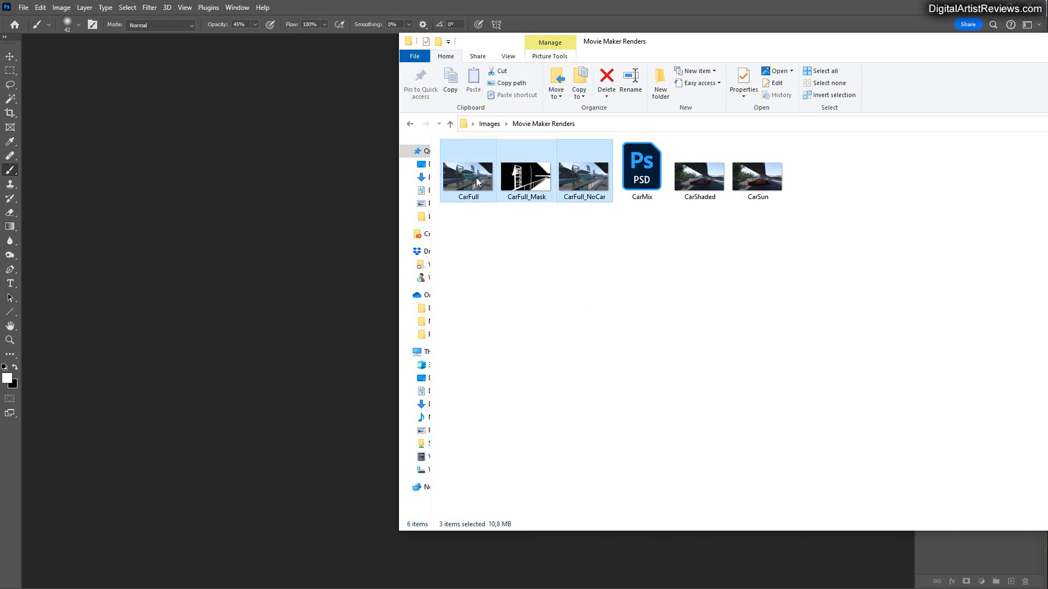
drag(568, 179, 240, 222)
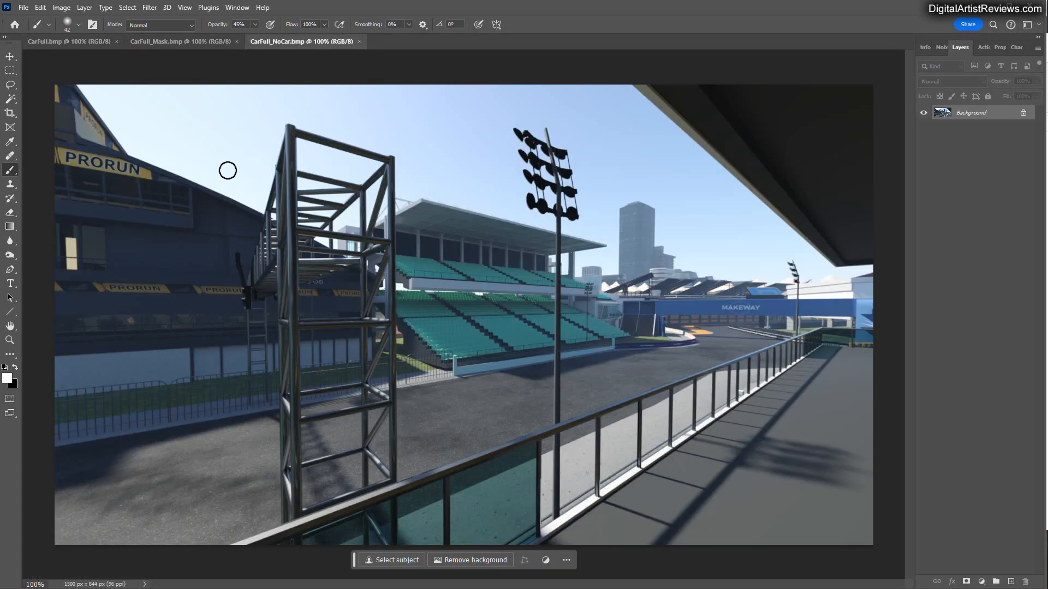
click(75, 44)
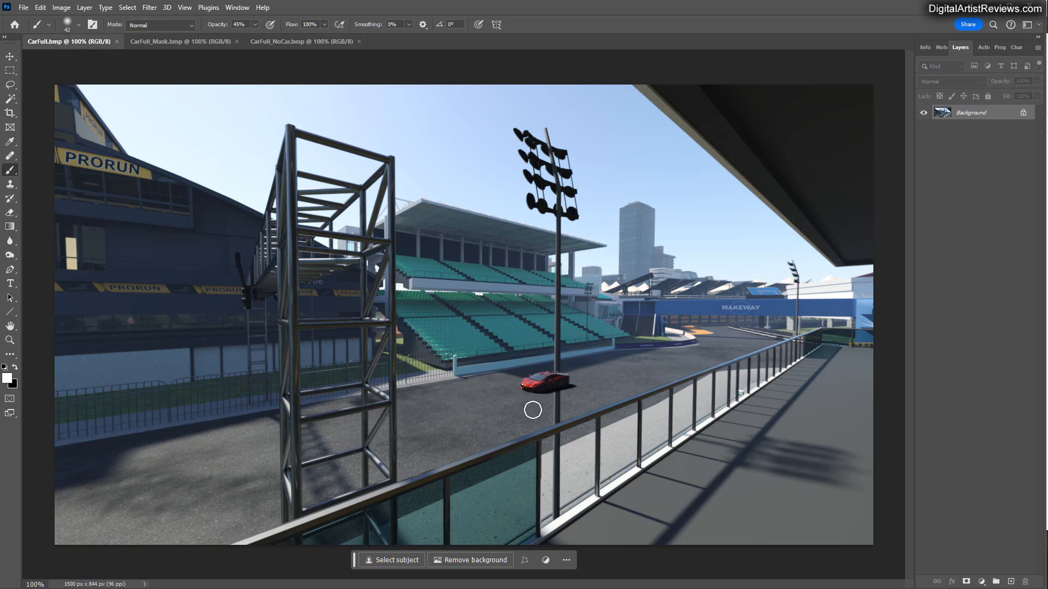
click(186, 42)
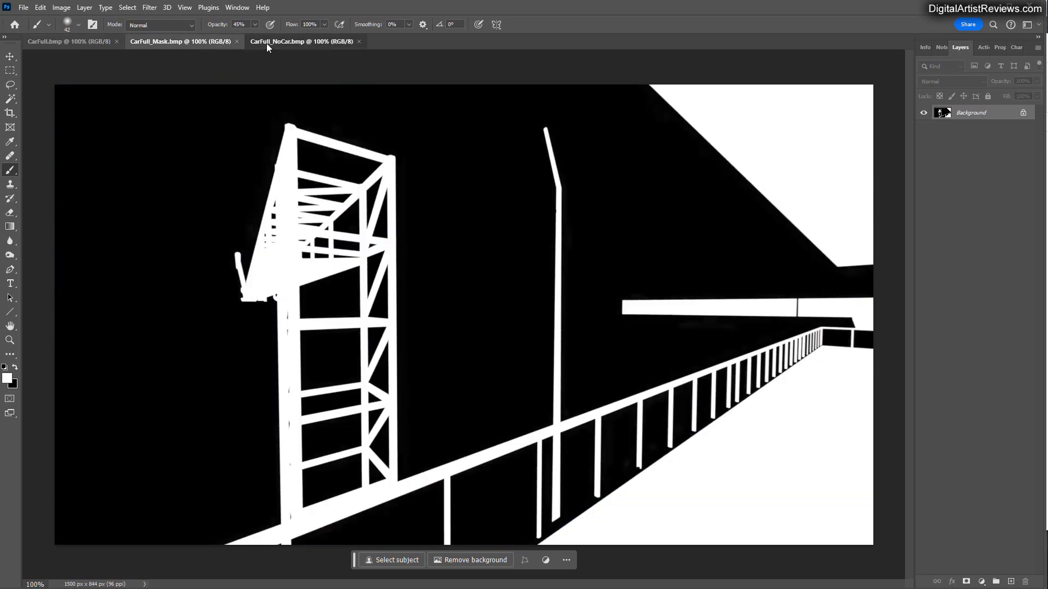
- Copy the entire CarFull_NoCar image into CarFull as a new layer and toggle its visibility to compare it with the car render
click(269, 44)
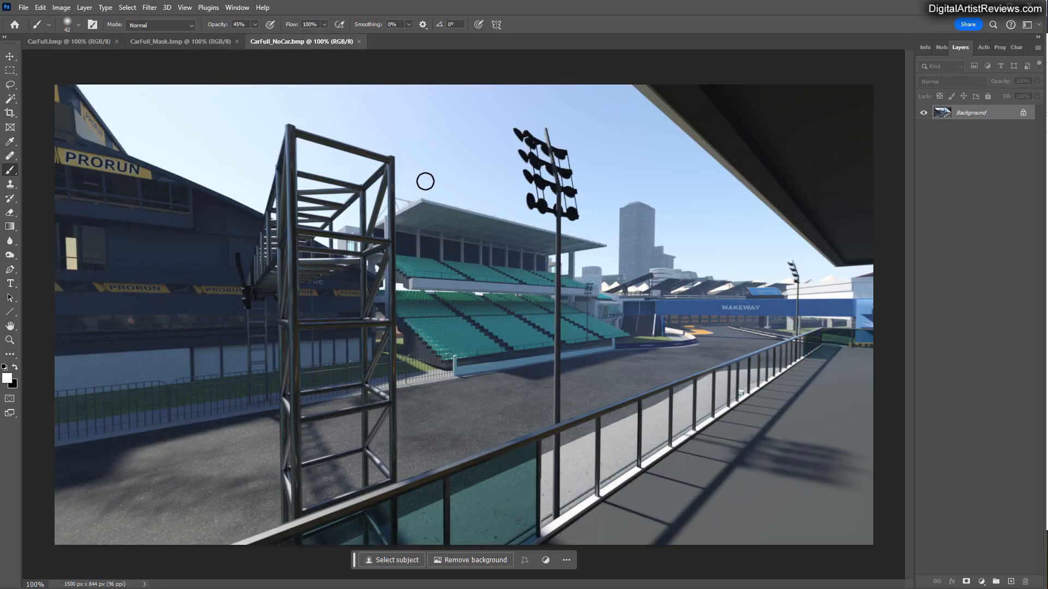
key(ctrl+a)
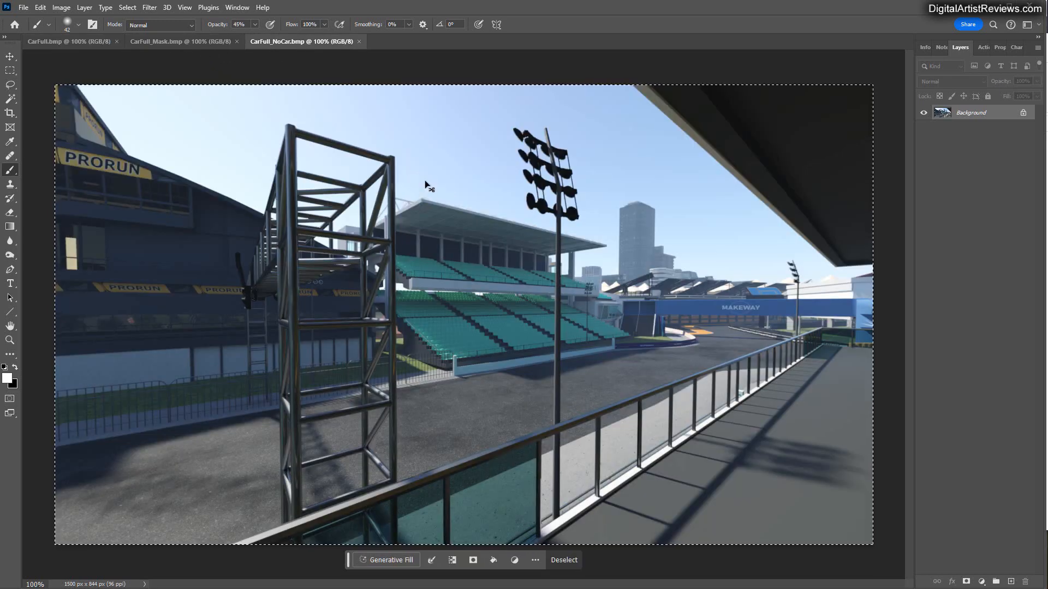
key(ctrl+c)
click(49, 43)
key(ctrl+v)
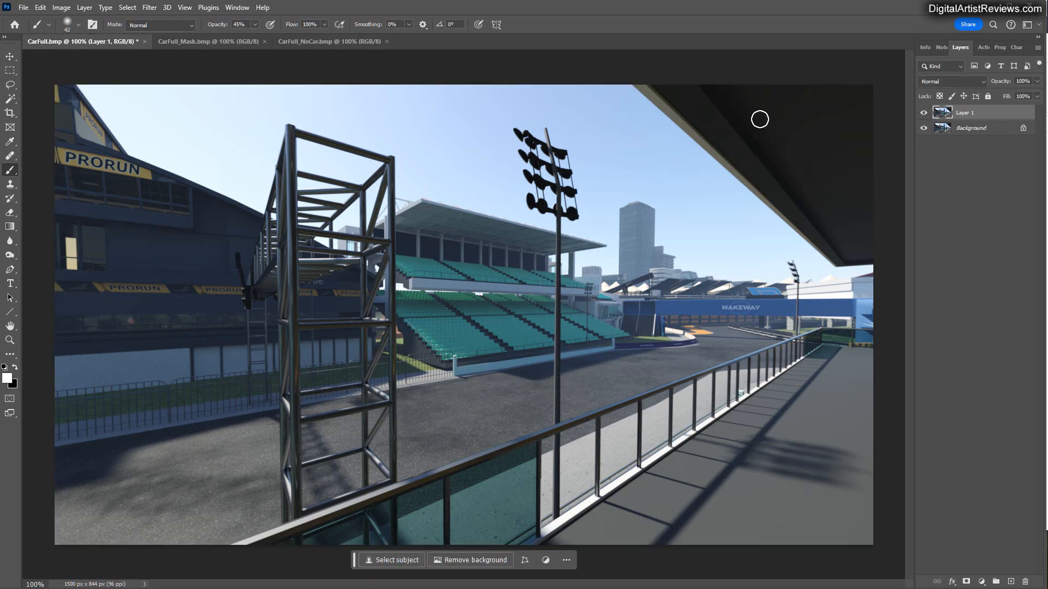
click(923, 112)
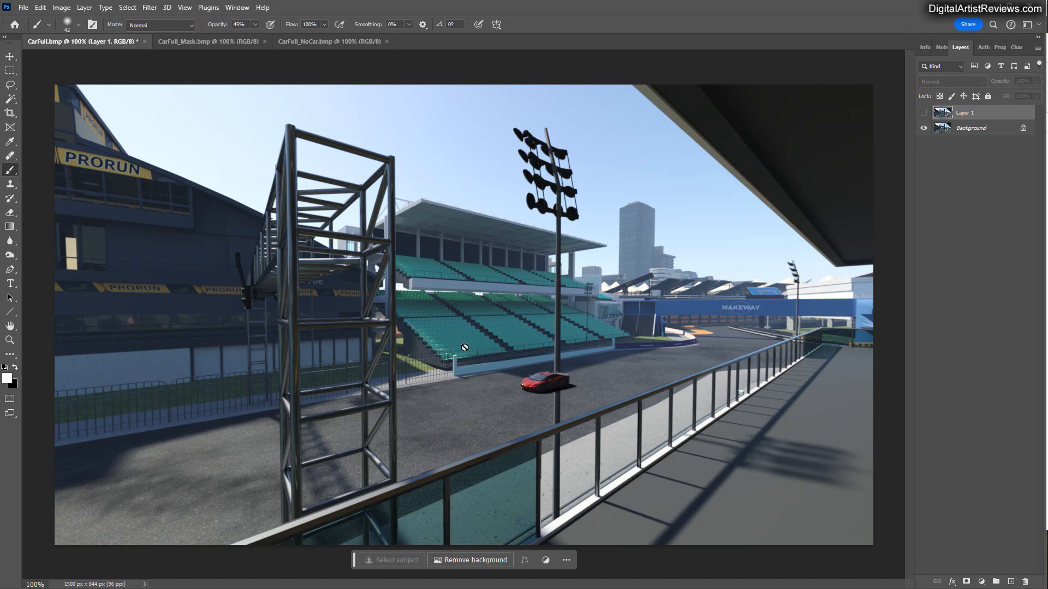
click(924, 113)
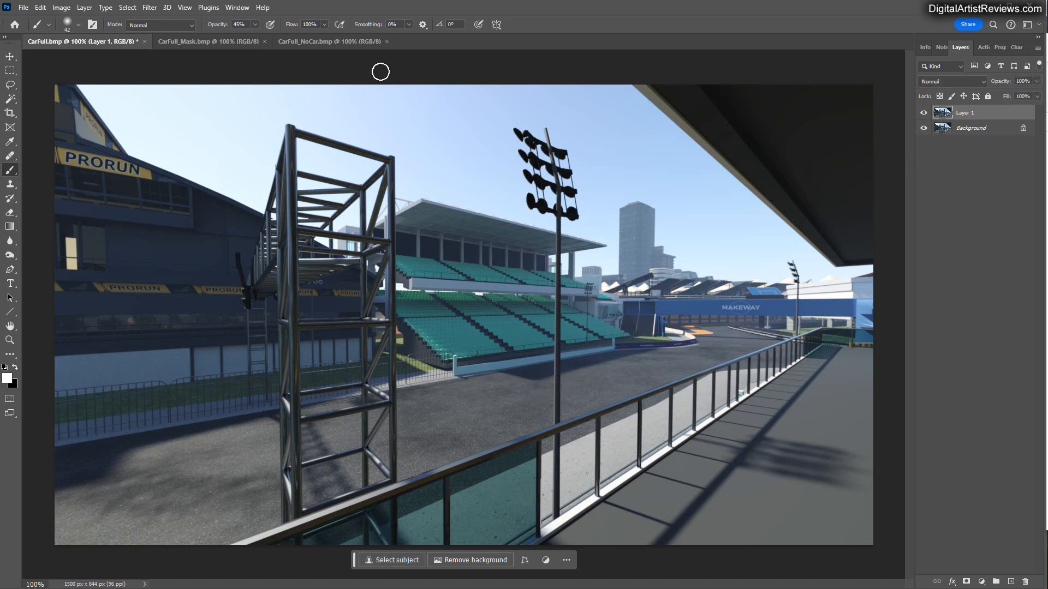
- Copy the entire CarFull_Mask image into a new layer mask on Layer 1 of CarFull, return to the layer image and deselect
click(210, 42)
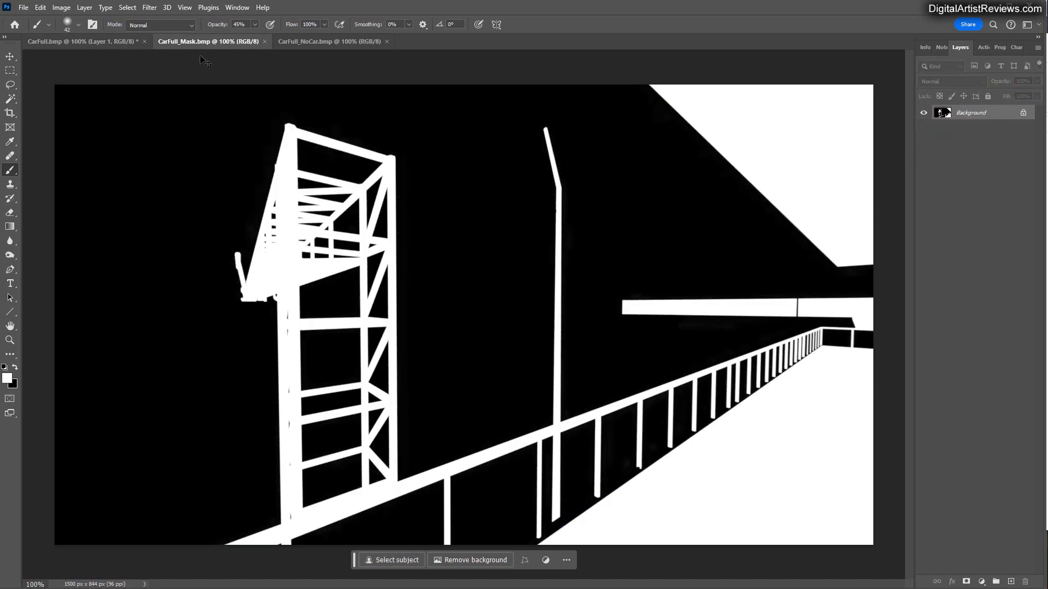
key(ctrl+a)
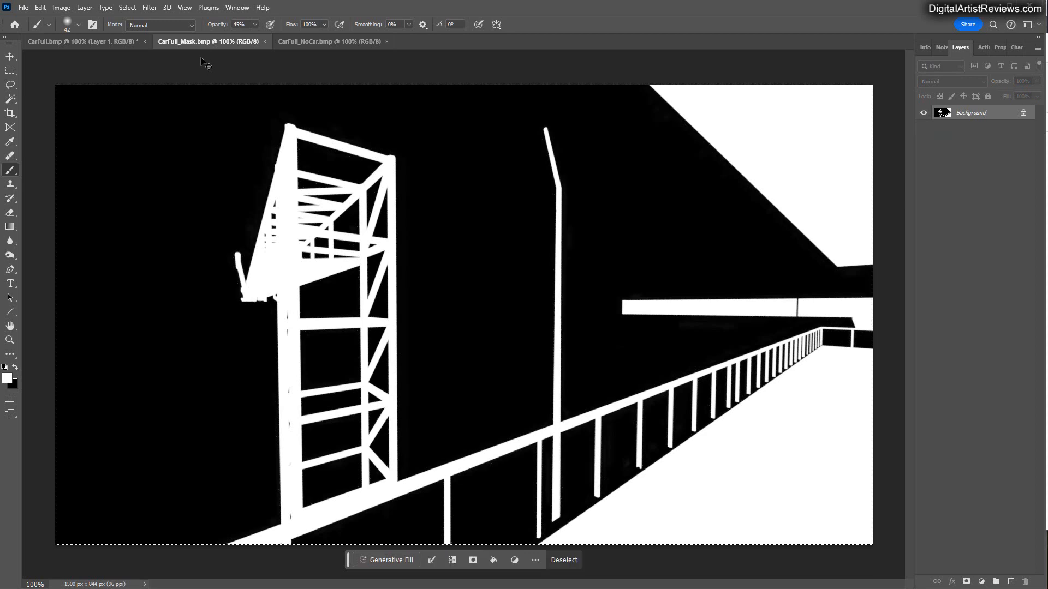
click(102, 40)
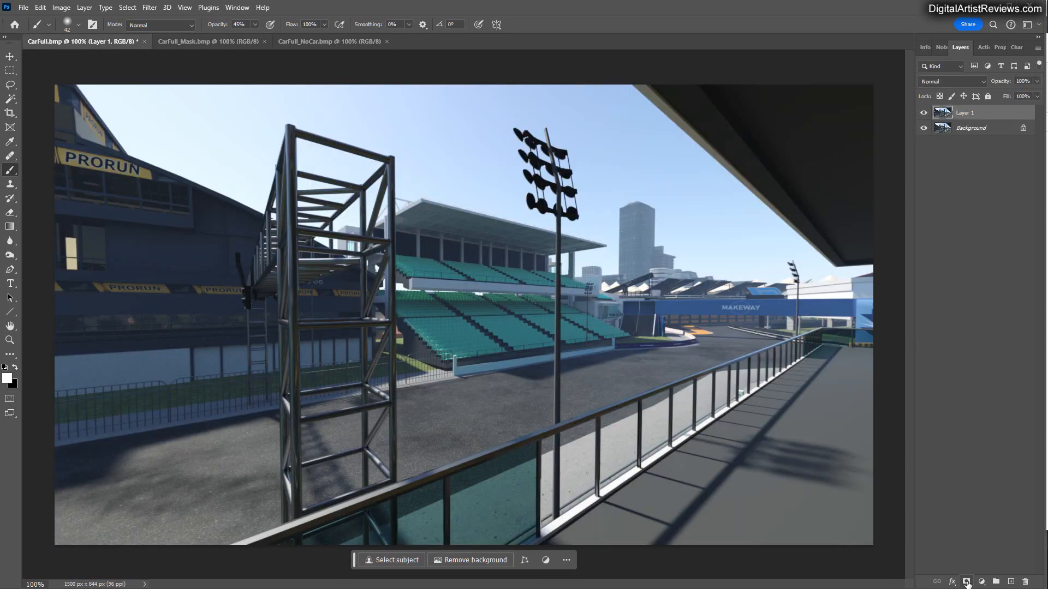
click(966, 582)
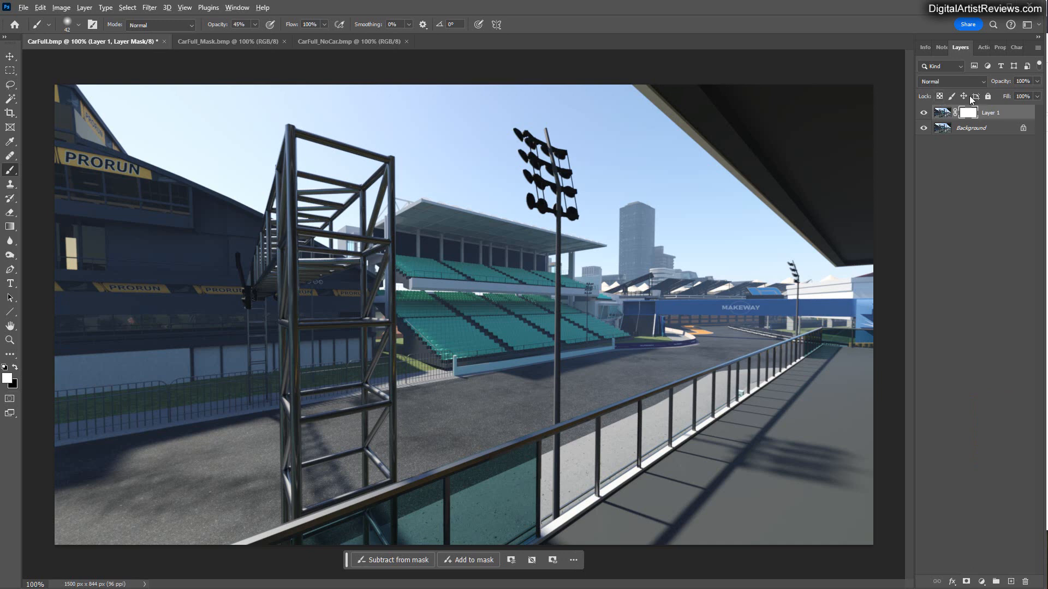
alt+click(967, 113)
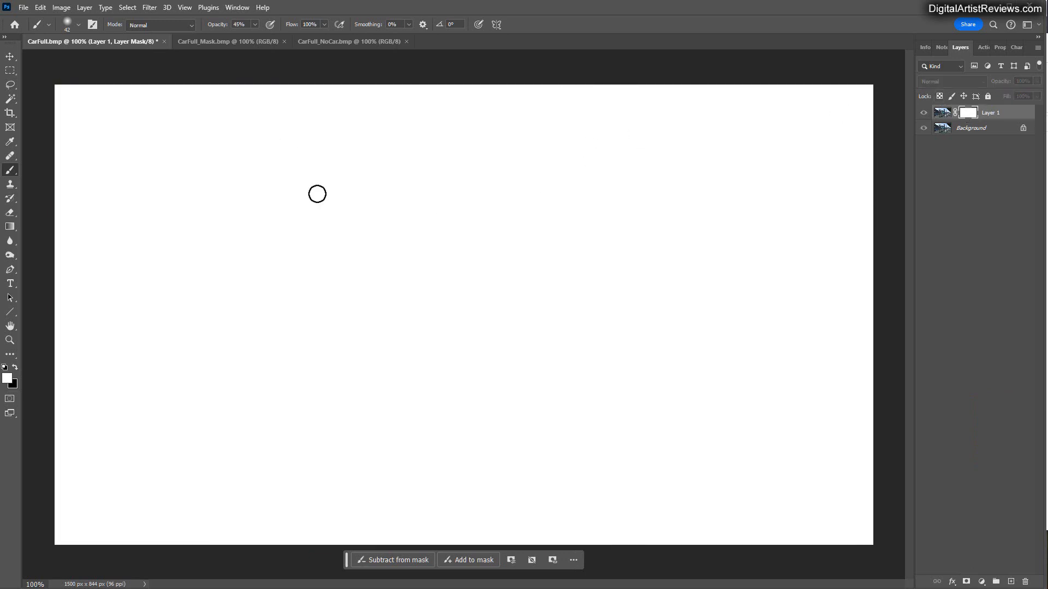
key(ctrl+v)
click(941, 113)
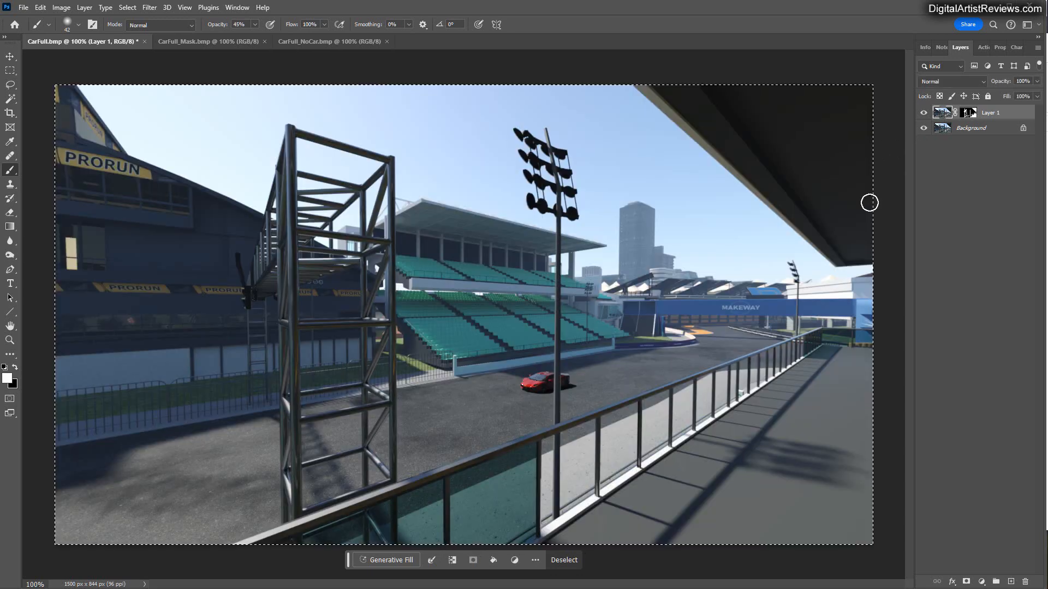
click(10, 70)
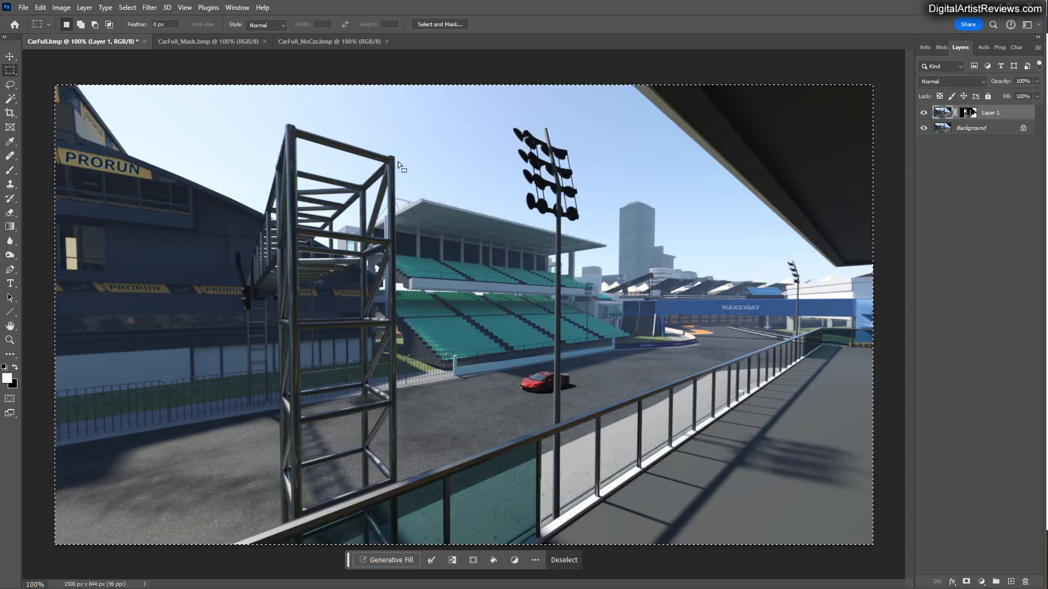
click(364, 74)
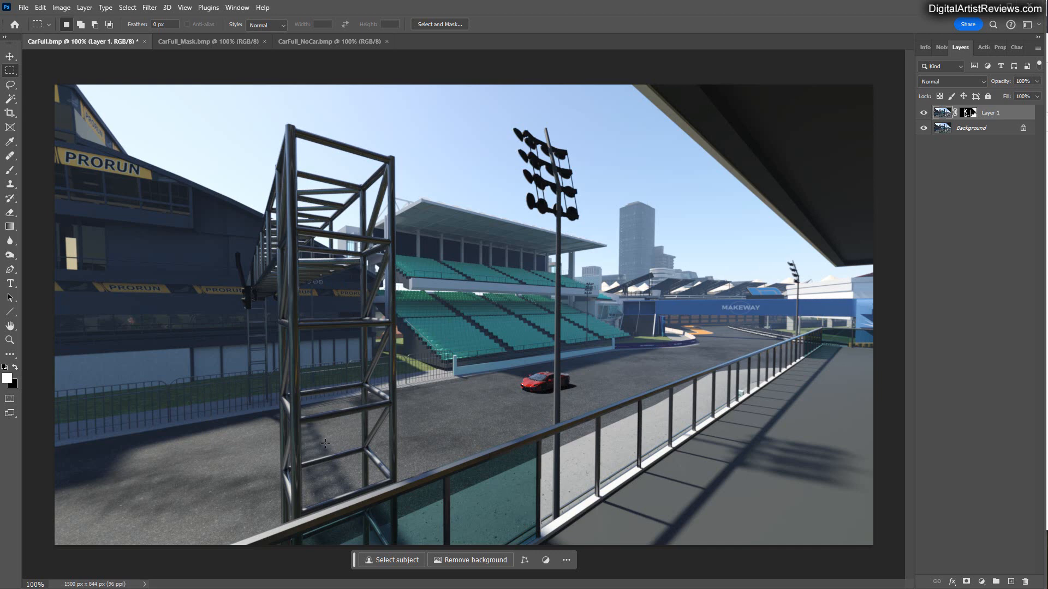
- Display Layer 1's mask on its own and return to the composite image
click(964, 115)
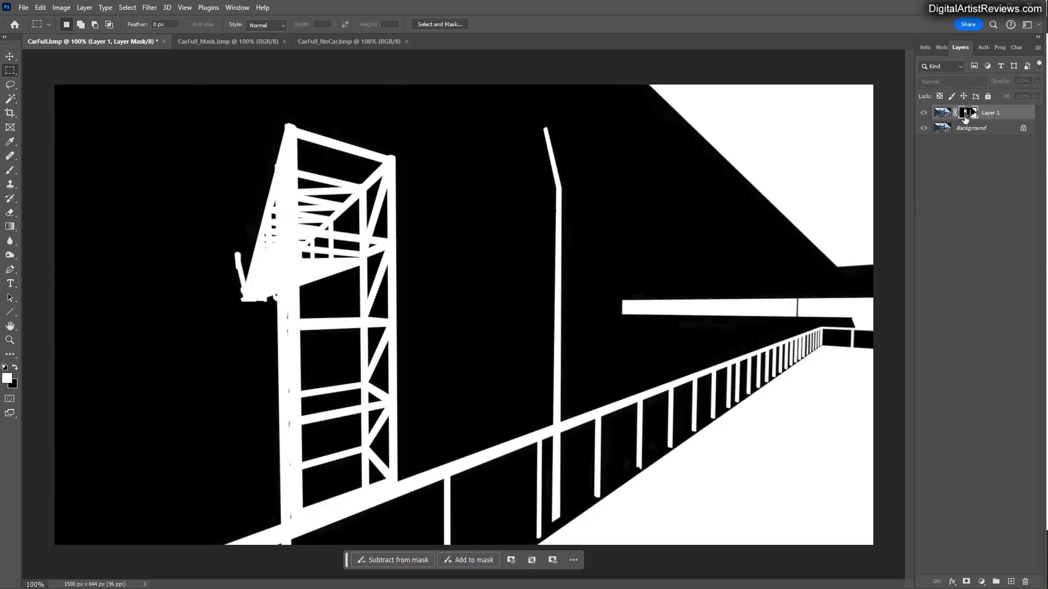
alt+click(967, 114)
click(942, 114)
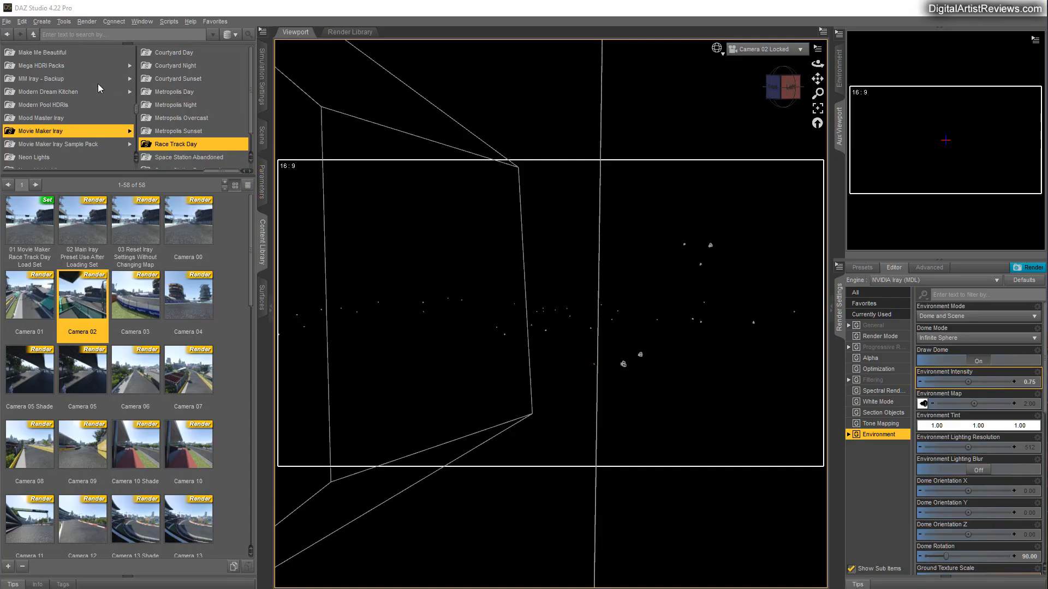
- Switch to DAZ Studio, undo the car's deletion and reload the Camera 02 render preset
click(22, 21)
click(23, 22)
click(23, 23)
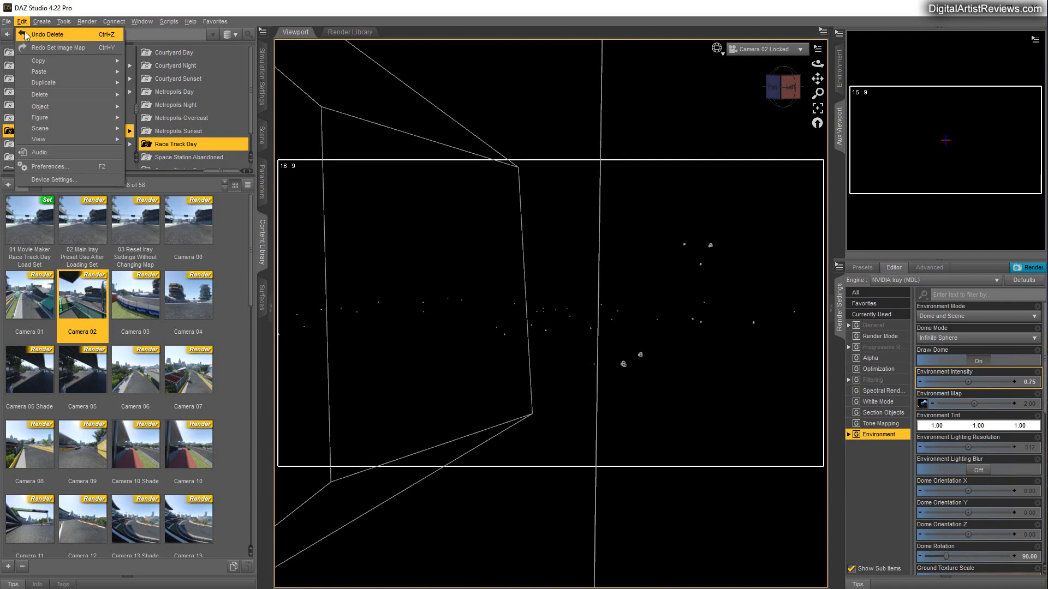
click(28, 35)
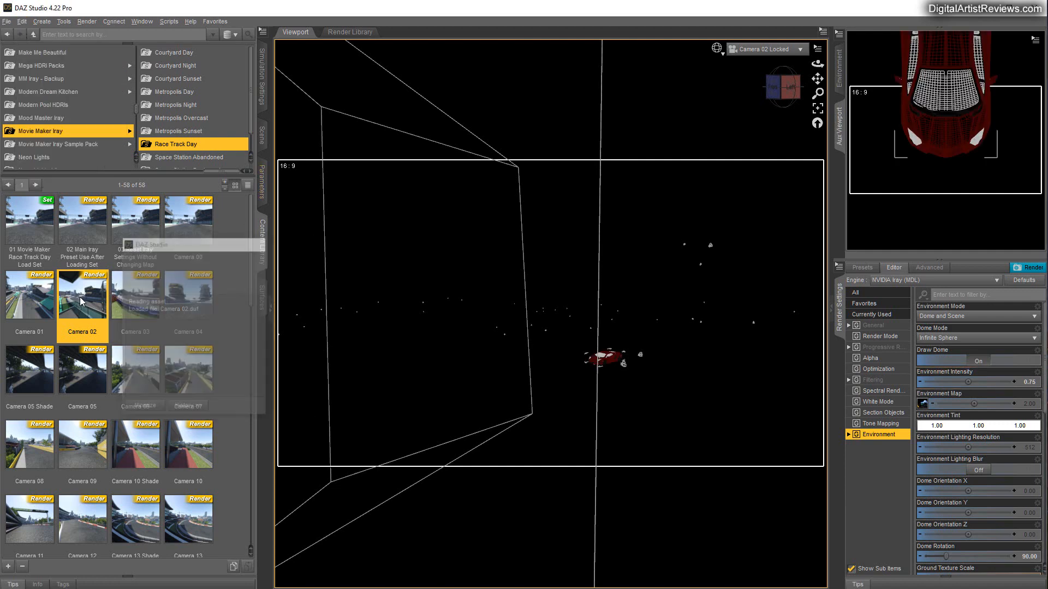
- Set the viewport to the Iray preview and select the TrackDummy node in the scene
click(717, 49)
click(693, 198)
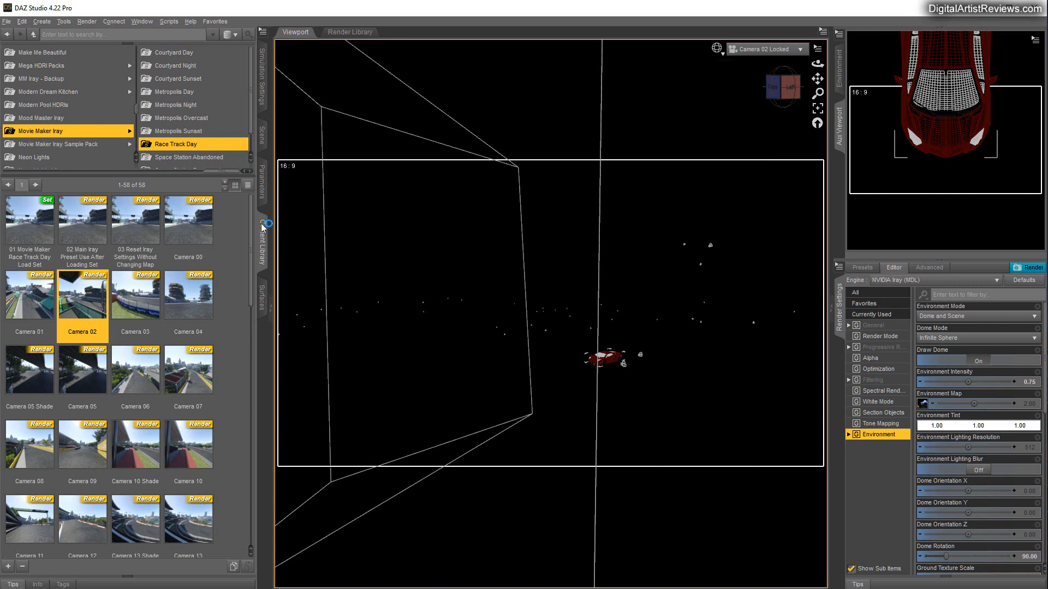
click(262, 138)
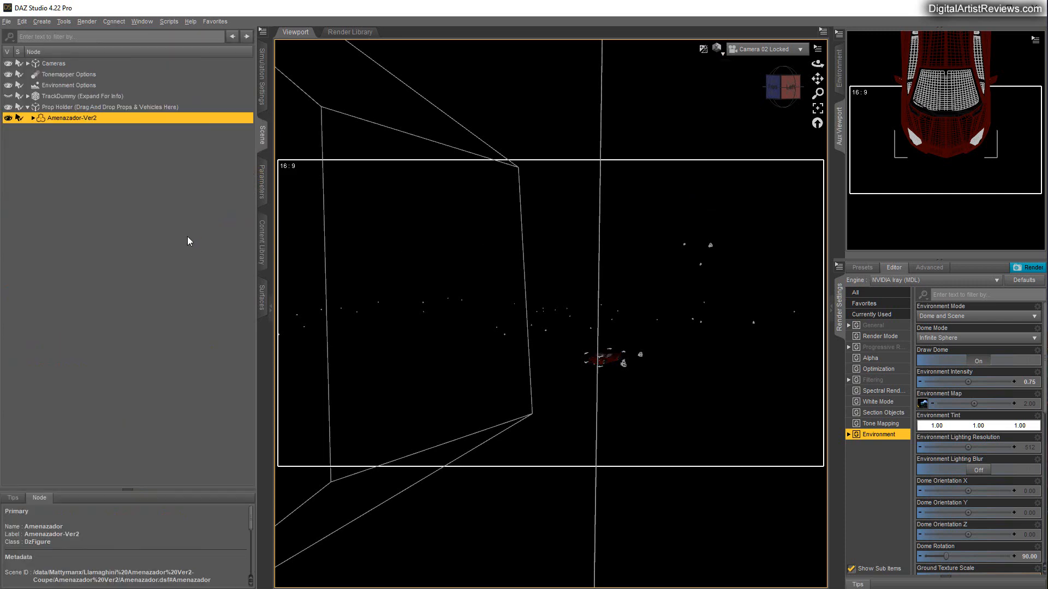
click(113, 144)
click(61, 96)
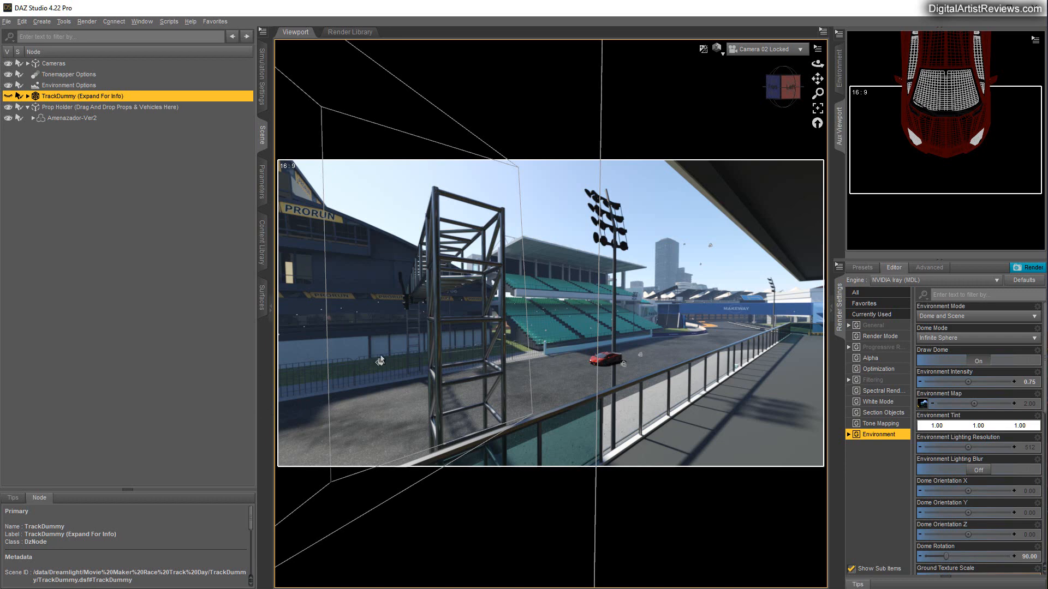
click(764, 52)
- Load the Camera 09 render preset from the Race Track Day content folder
click(261, 240)
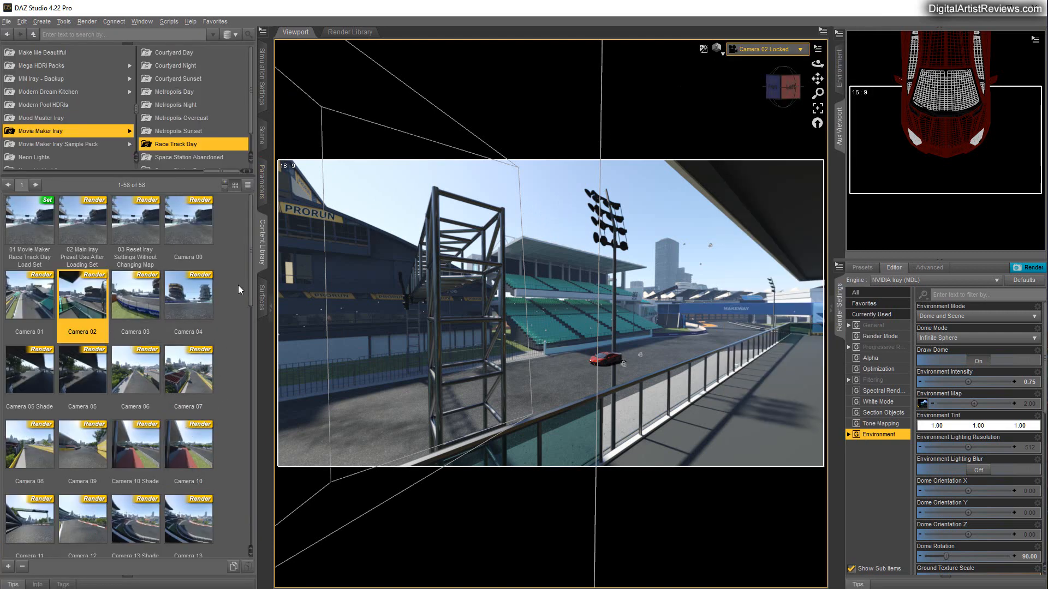
scroll(254, 306, down, 1)
drag(253, 305, 256, 339)
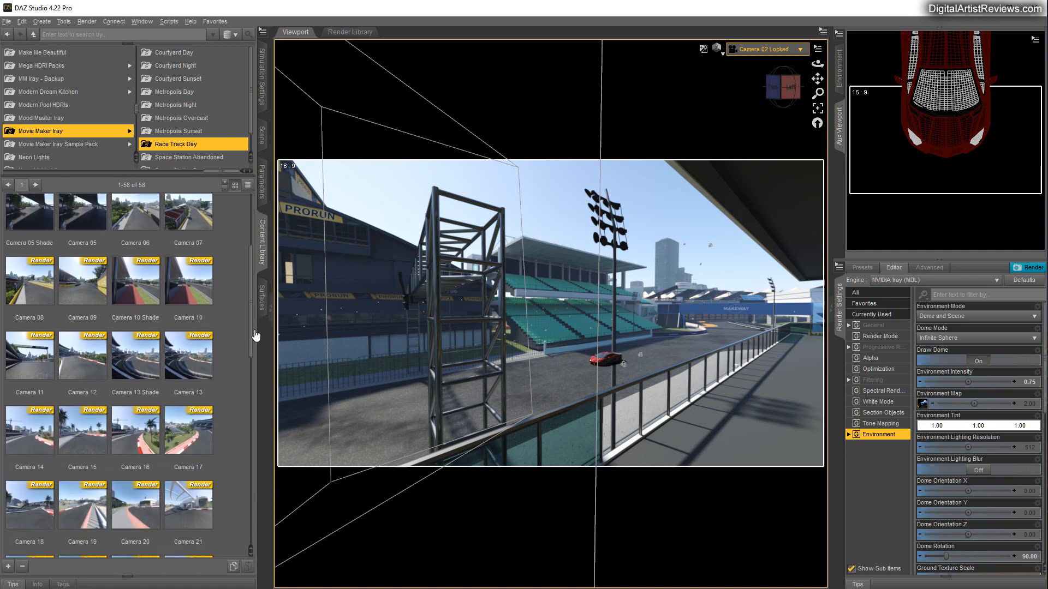
scroll(237, 299, up, 1)
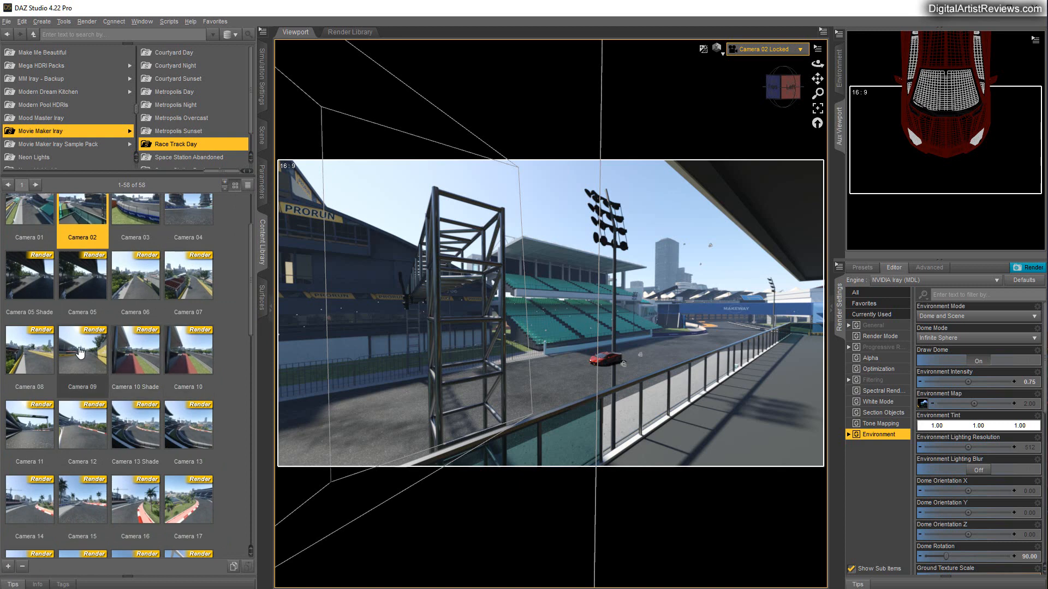
click(77, 376)
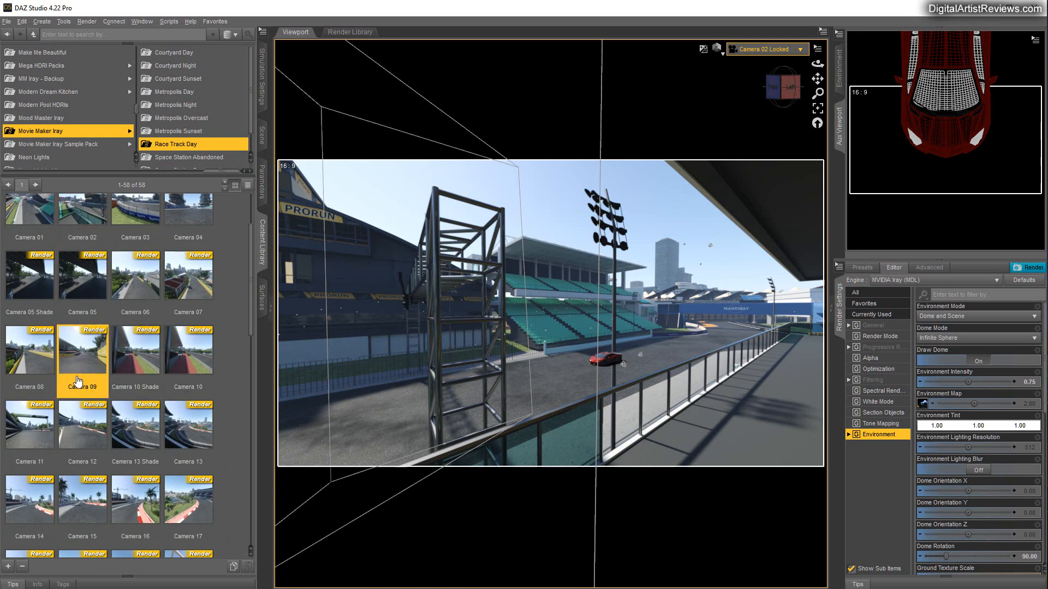
double_click(85, 355)
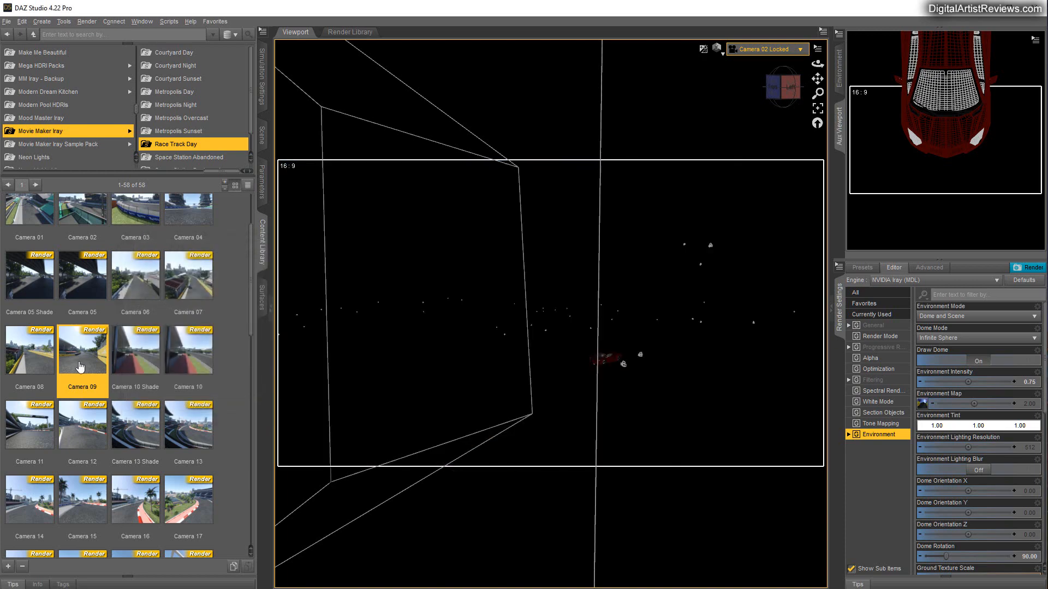
- Switch the viewport to Camera 09 Free and orbit it to look around, returning to face down the track
click(764, 49)
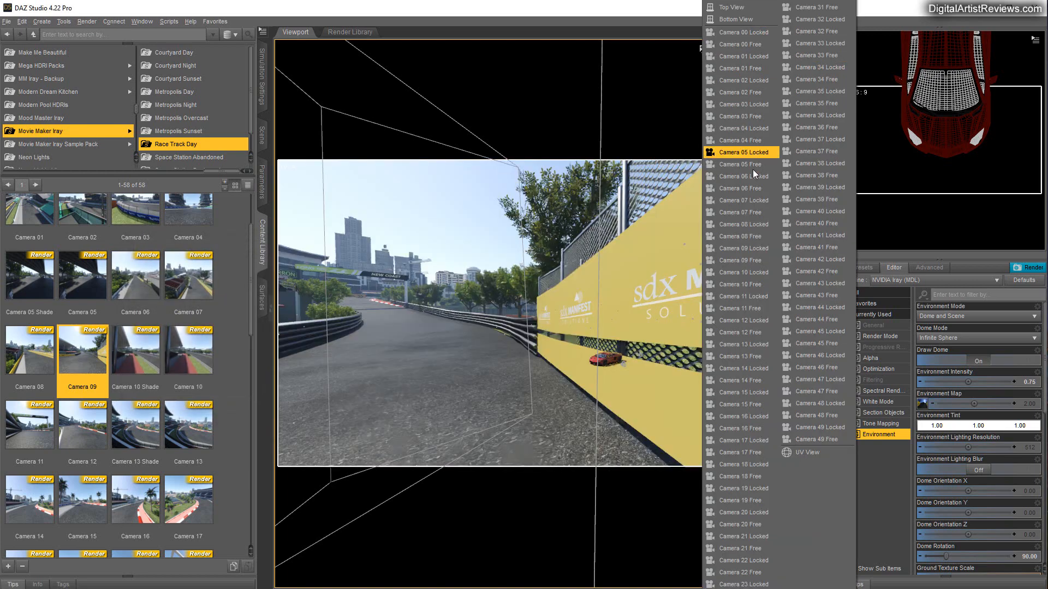
click(738, 262)
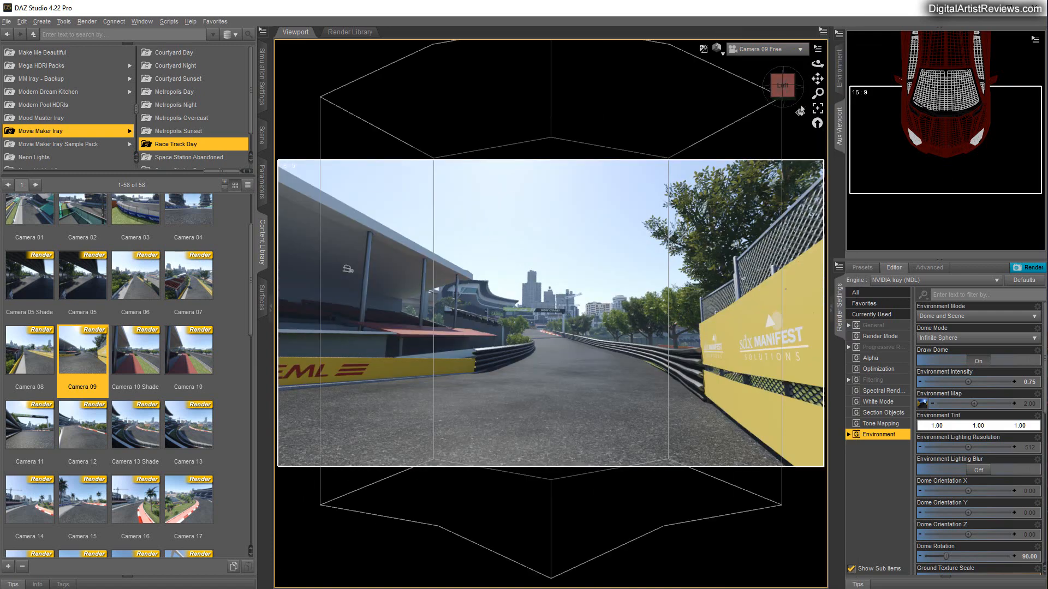
drag(817, 63, 883, 64)
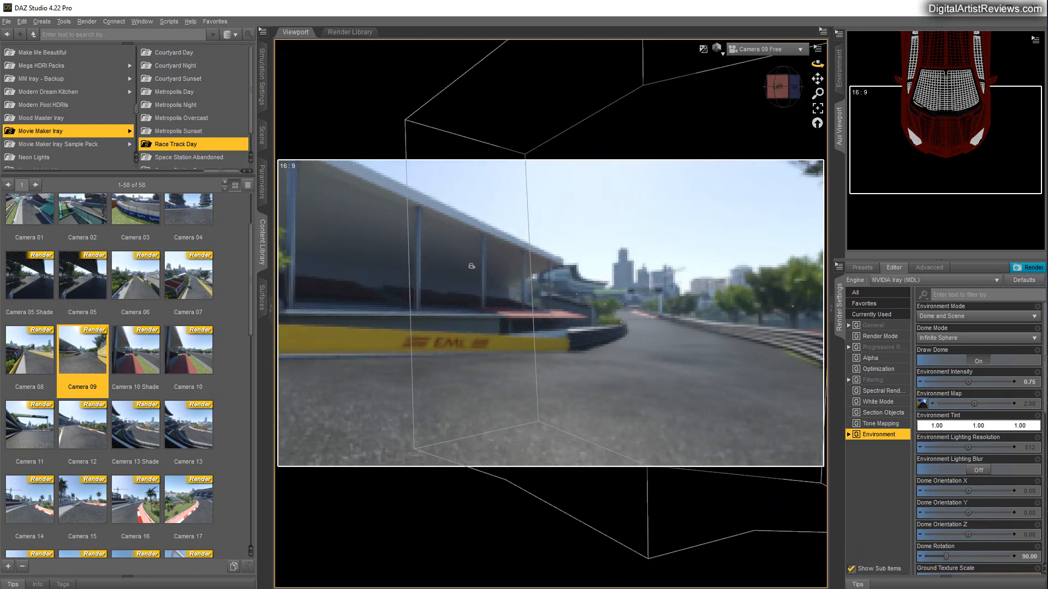
drag(471, 266, 349, 238)
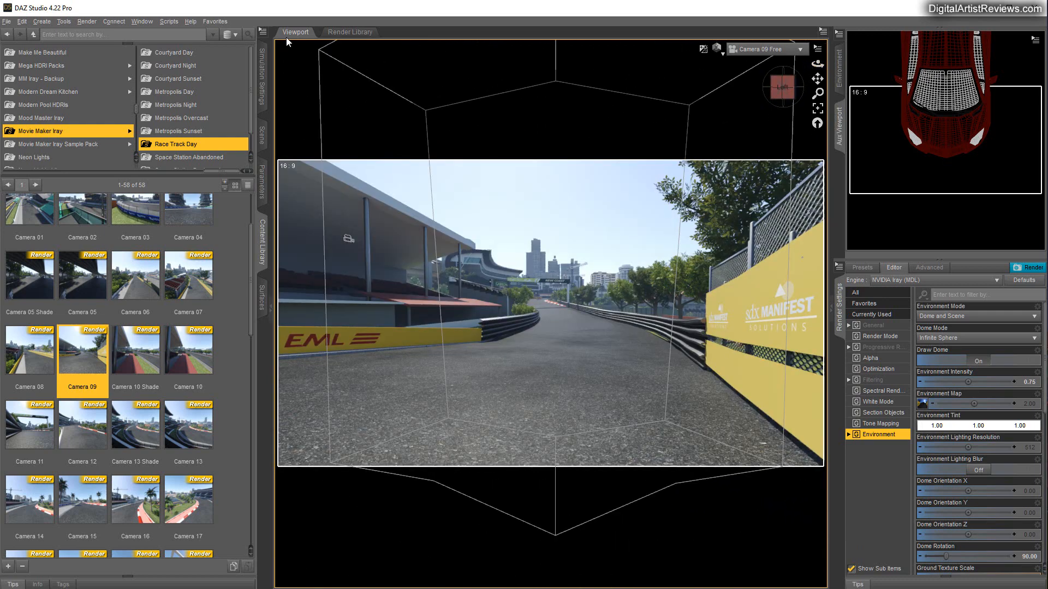
- Move the Amenazador-Ver2 car to the position of Camera 09 Free
click(262, 136)
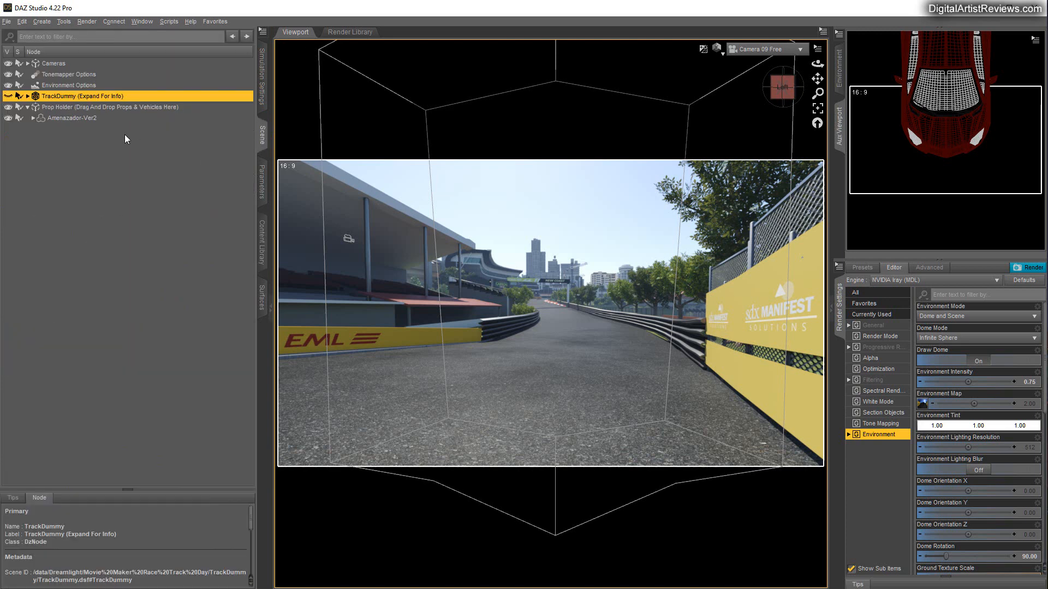
click(66, 119)
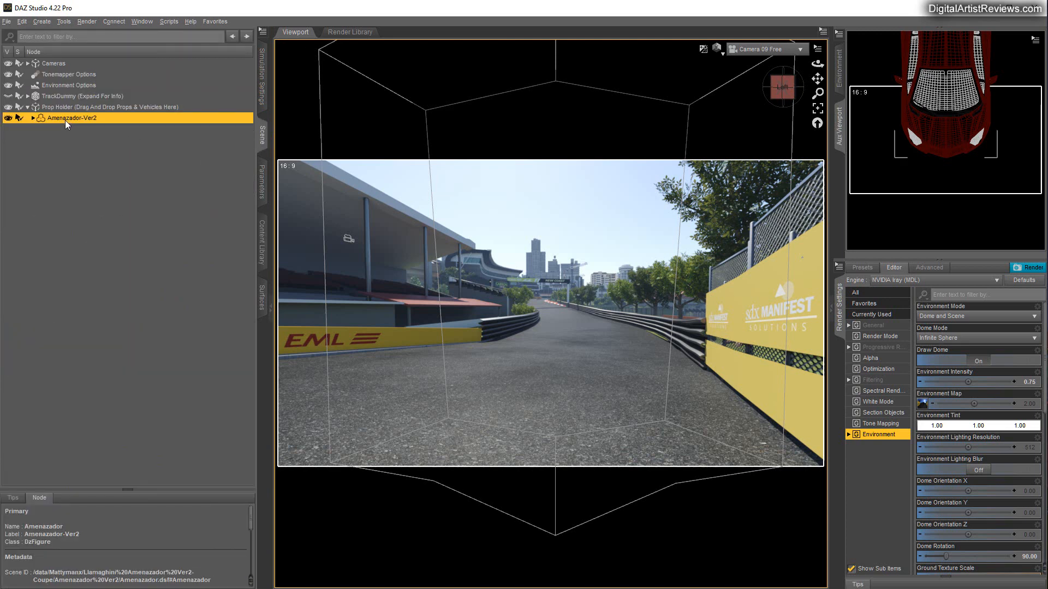
click(27, 63)
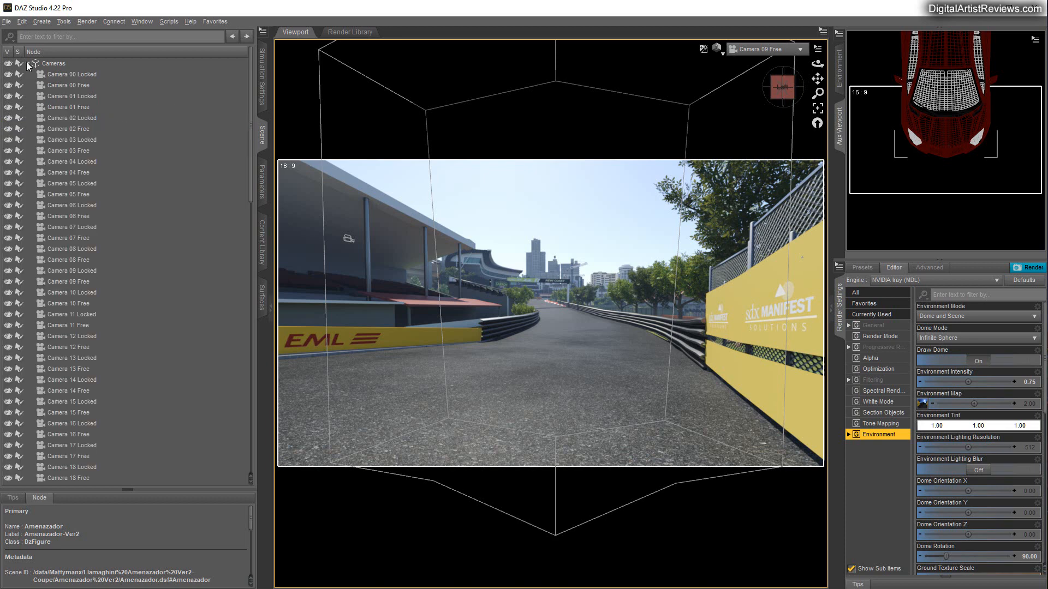
click(69, 271)
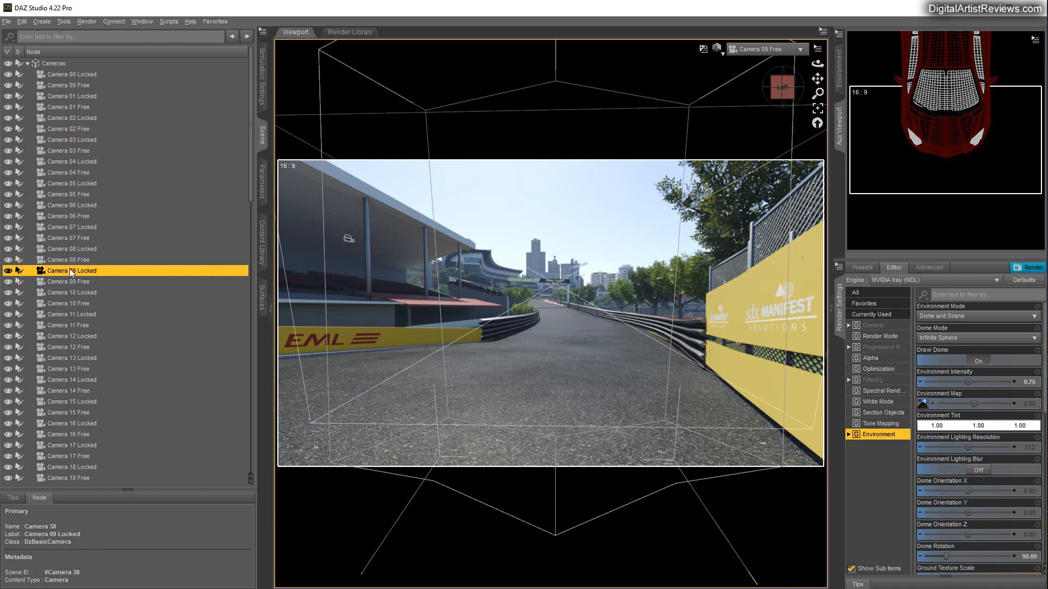
click(72, 282)
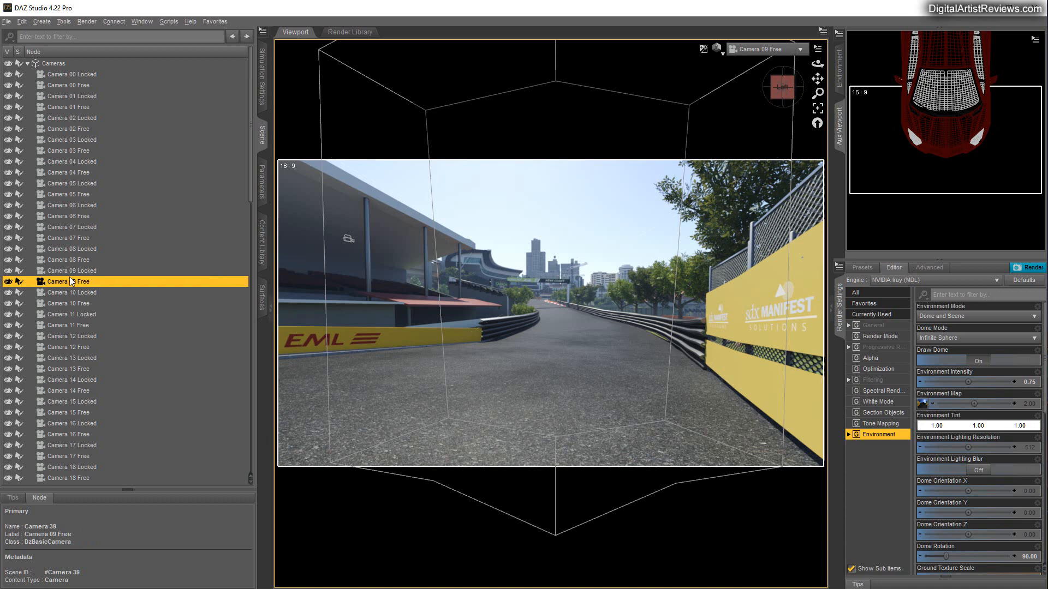
scroll(74, 402, down, 20)
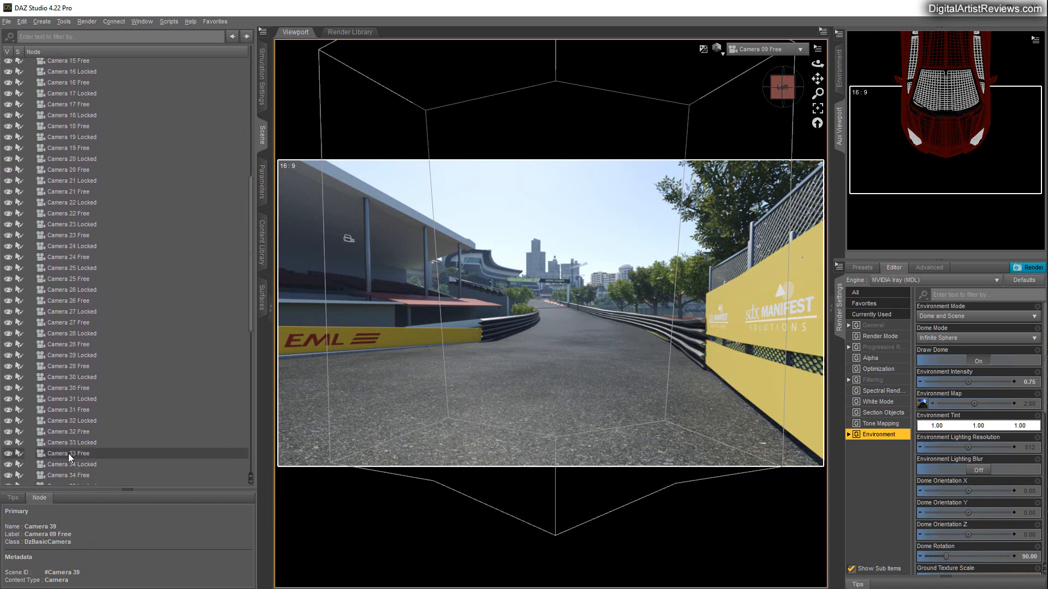
scroll(67, 437, down, 1)
click(60, 480)
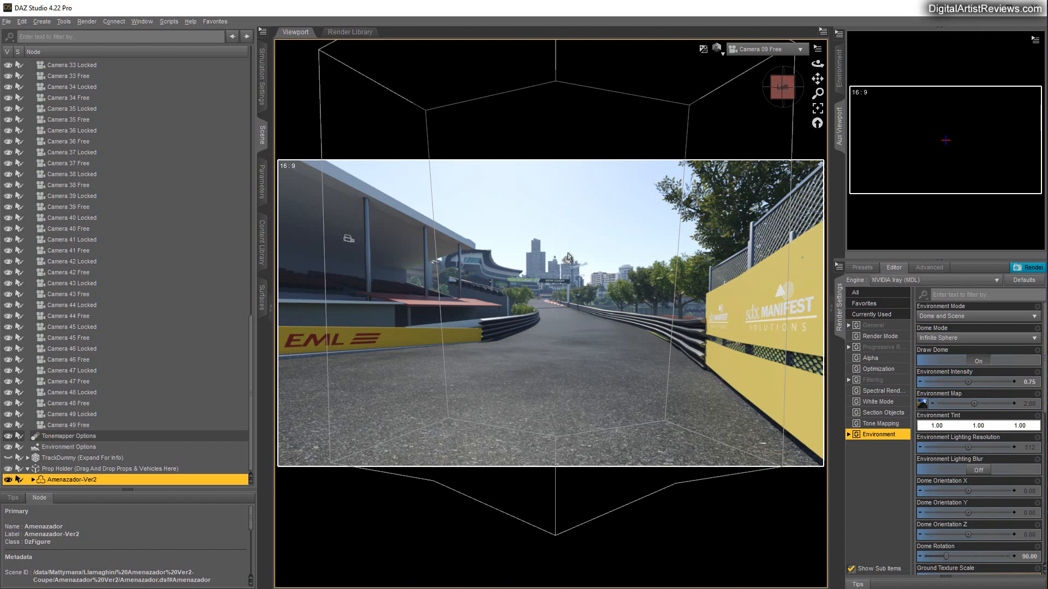
- Unparent Amenazador-Ver2 from the Prop Holder and select the car again
drag(817, 93, 818, 174)
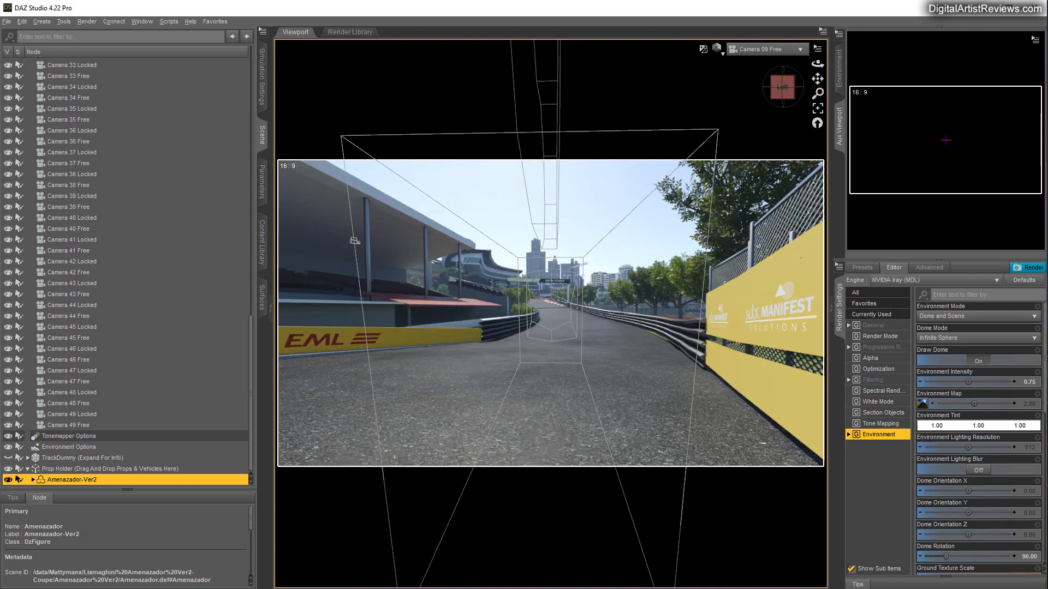
right_click(52, 481)
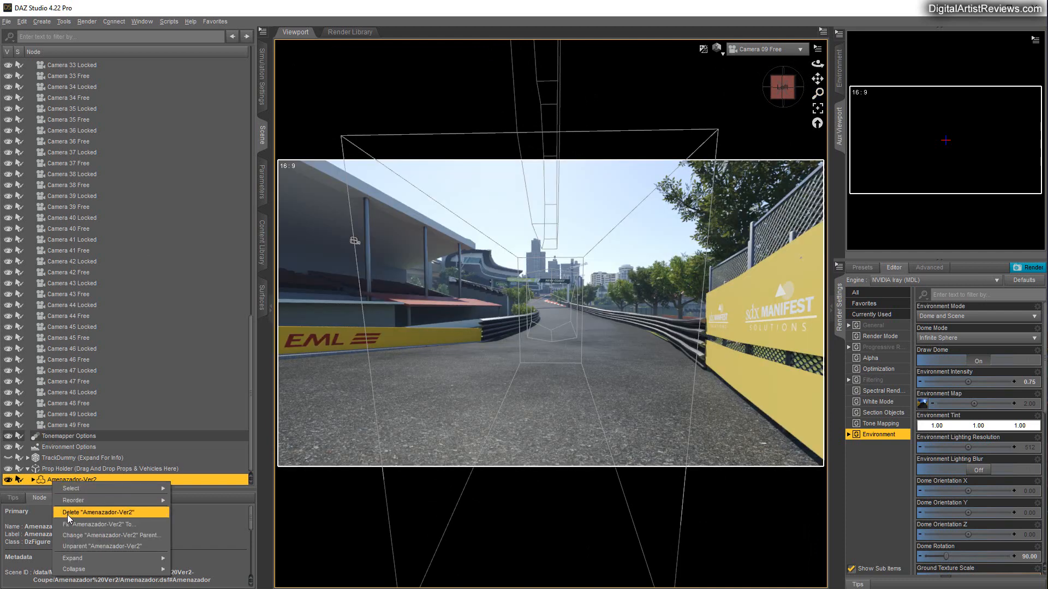
click(70, 546)
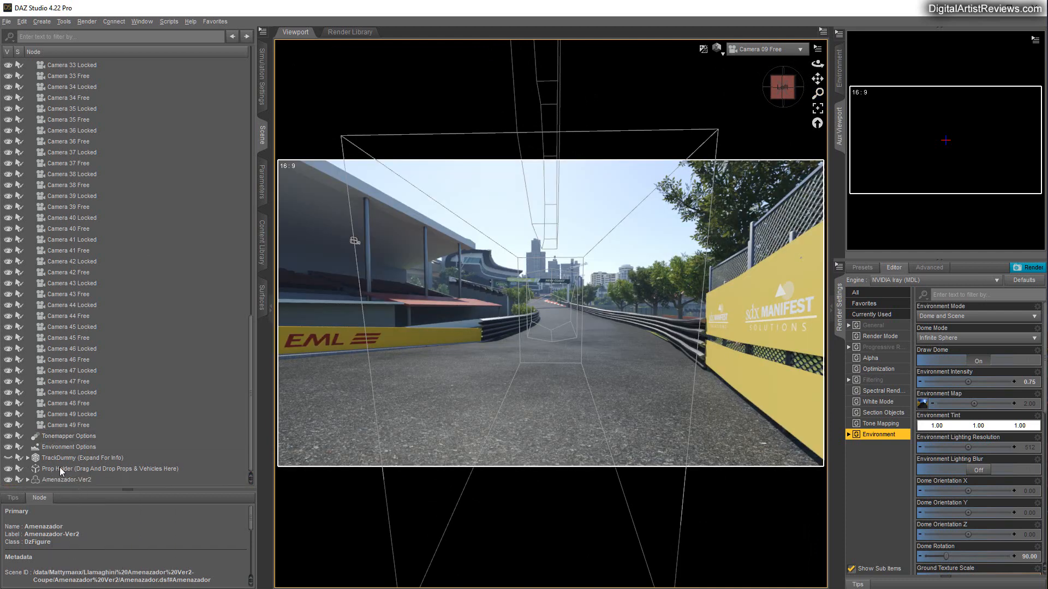
click(58, 479)
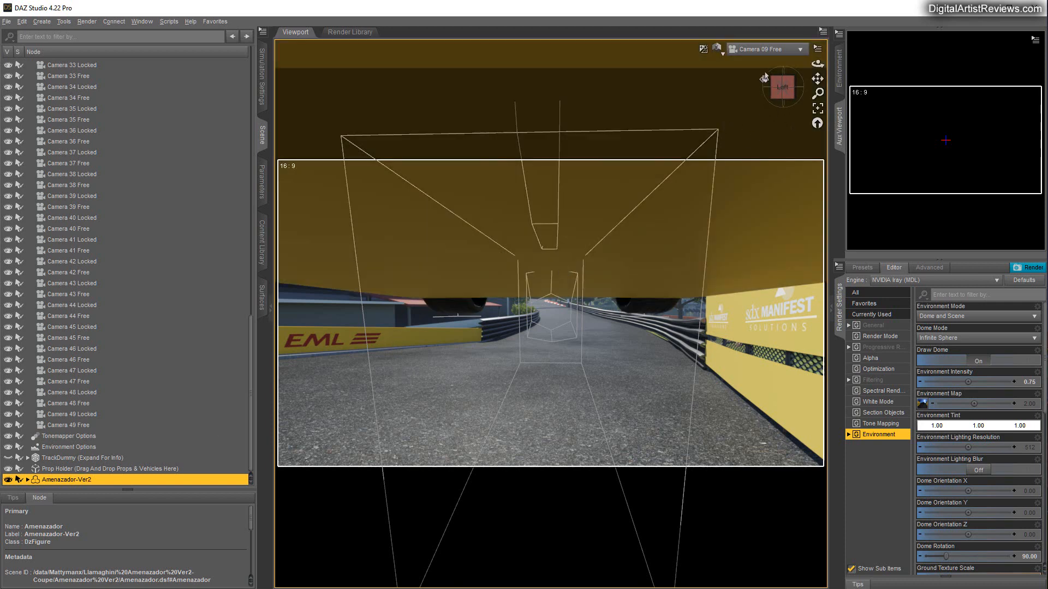
- Reframe Camera 09 Free to show the whole Amenazador car on the track at an angle from the front
drag(820, 94, 820, 119)
drag(821, 78, 795, 114)
mouse_move(817, 64)
mouse_down()
mouse_move(796, 66)
mouse_move(810, 65)
mouse_move(804, 77)
mouse_up()
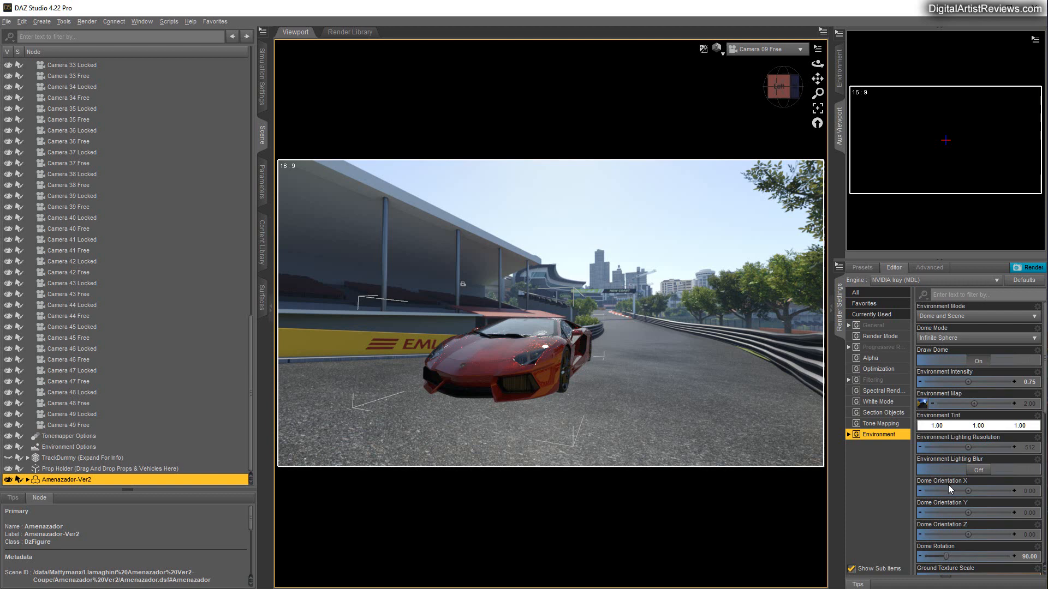
- Try Auto as the Ground Position Mode in the Environment render settings and return it to Manual
scroll(948, 479, down, 8)
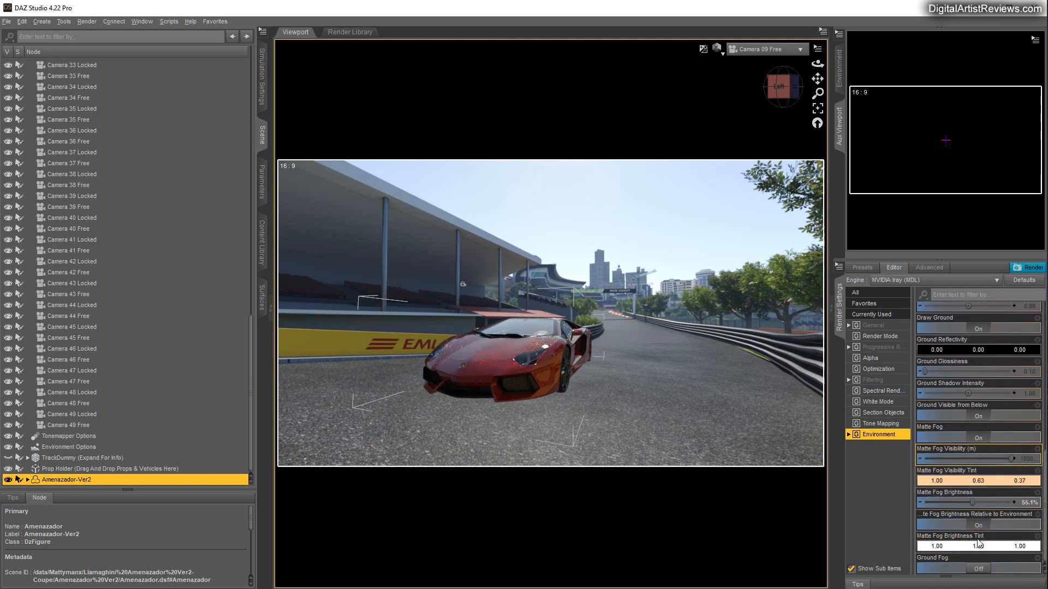
scroll(960, 507, up, 6)
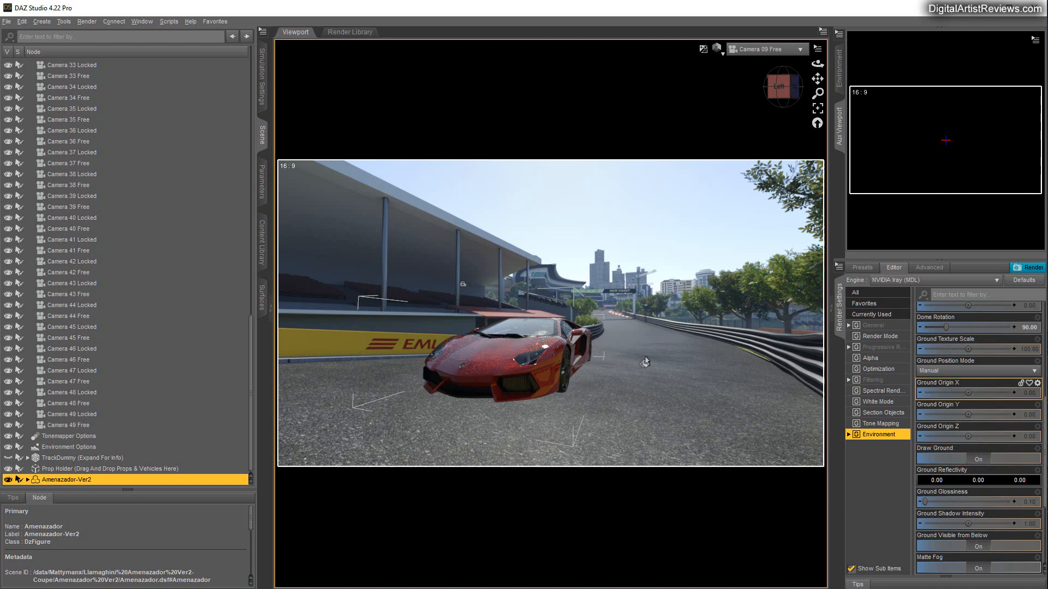
click(942, 370)
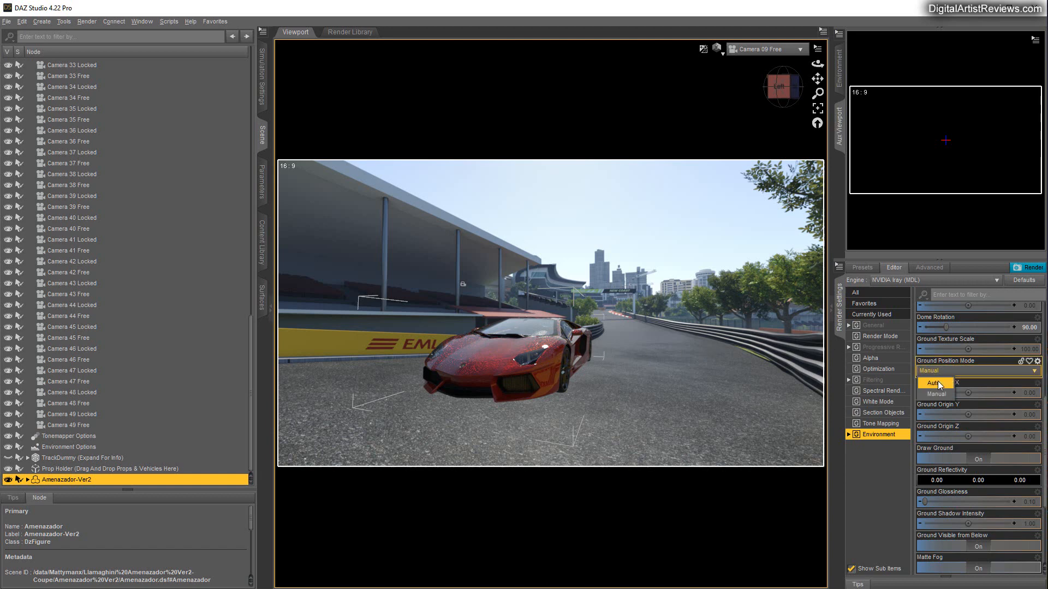
click(938, 382)
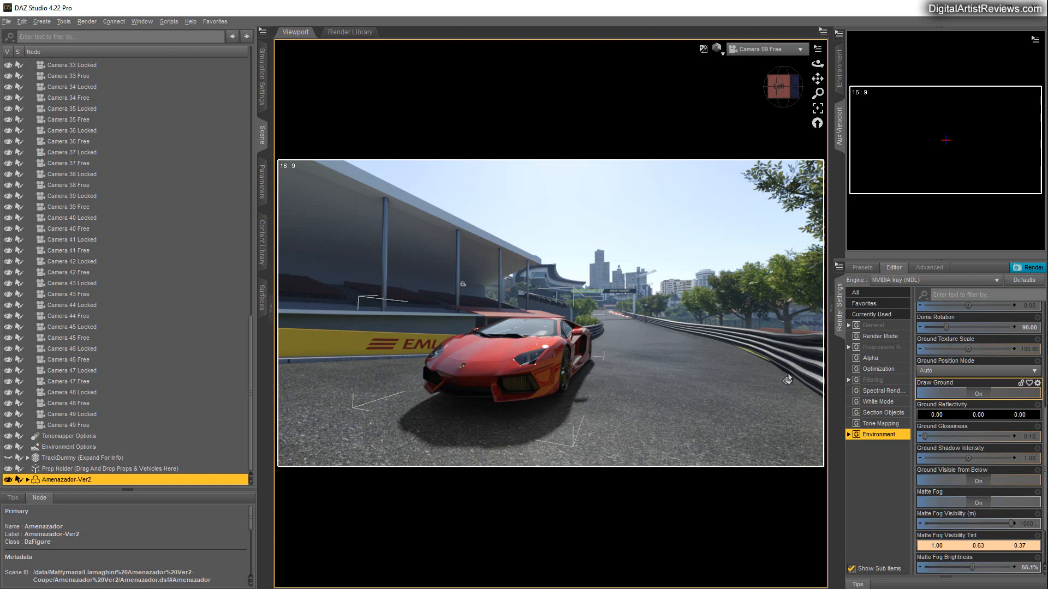
click(950, 370)
click(943, 385)
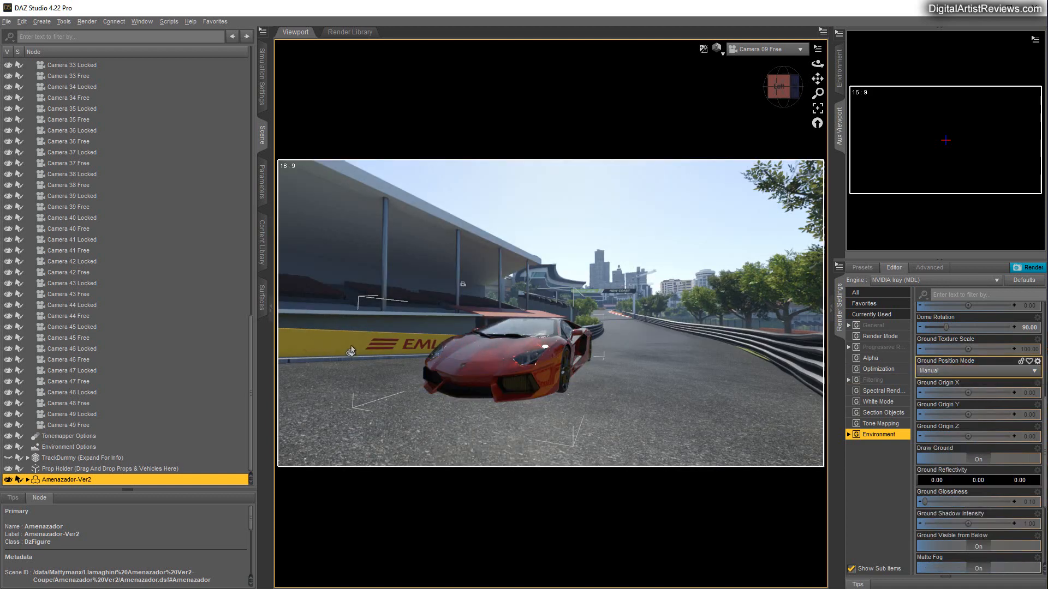
- Switch the viewport to Camera 09 Locked and move the car along X, away from the camera down the track
click(770, 53)
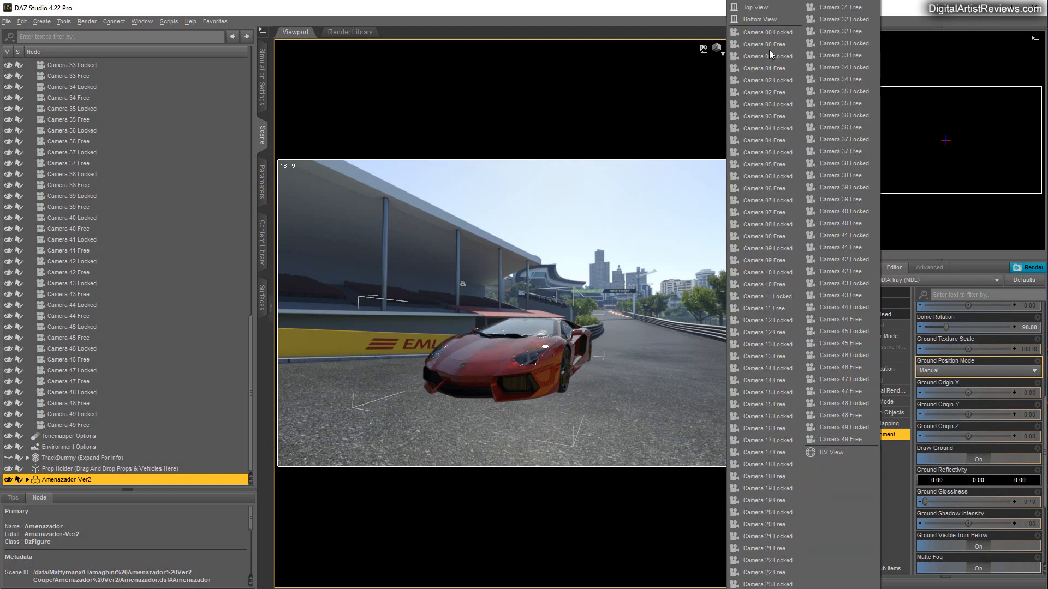
click(756, 249)
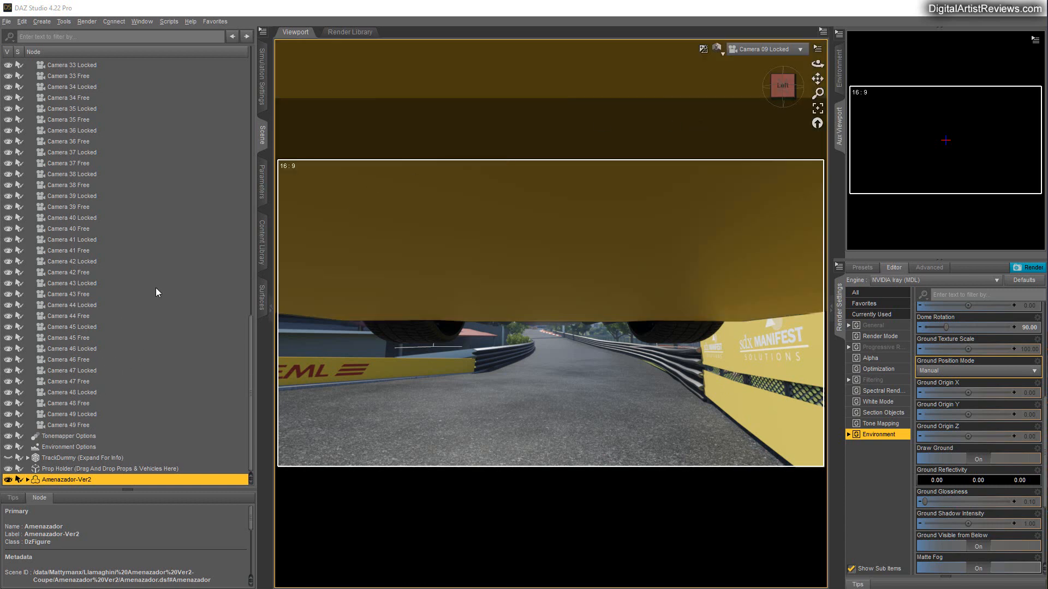
click(259, 180)
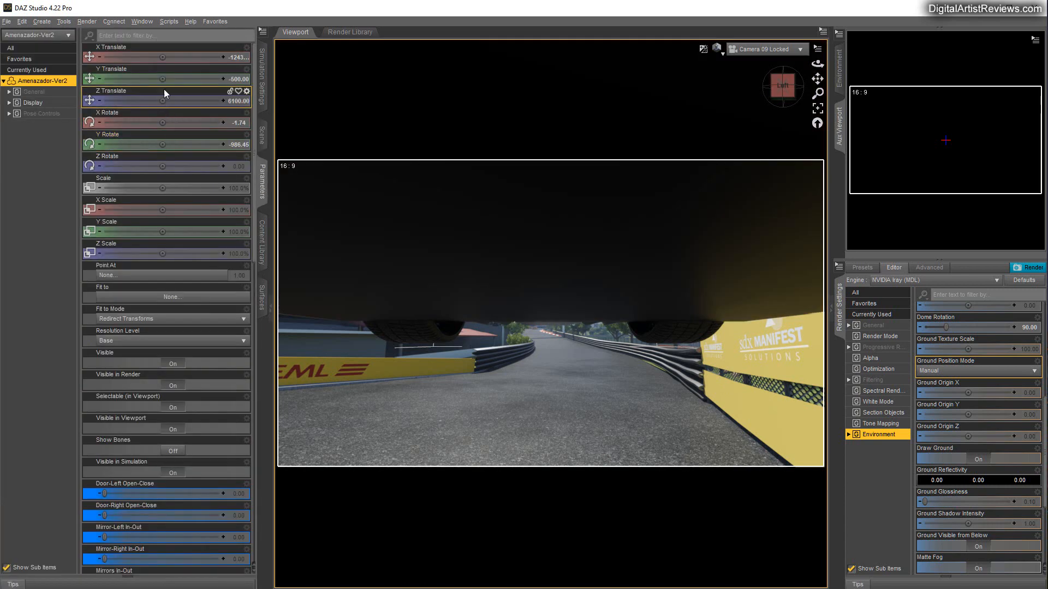
drag(162, 57, 124, 57)
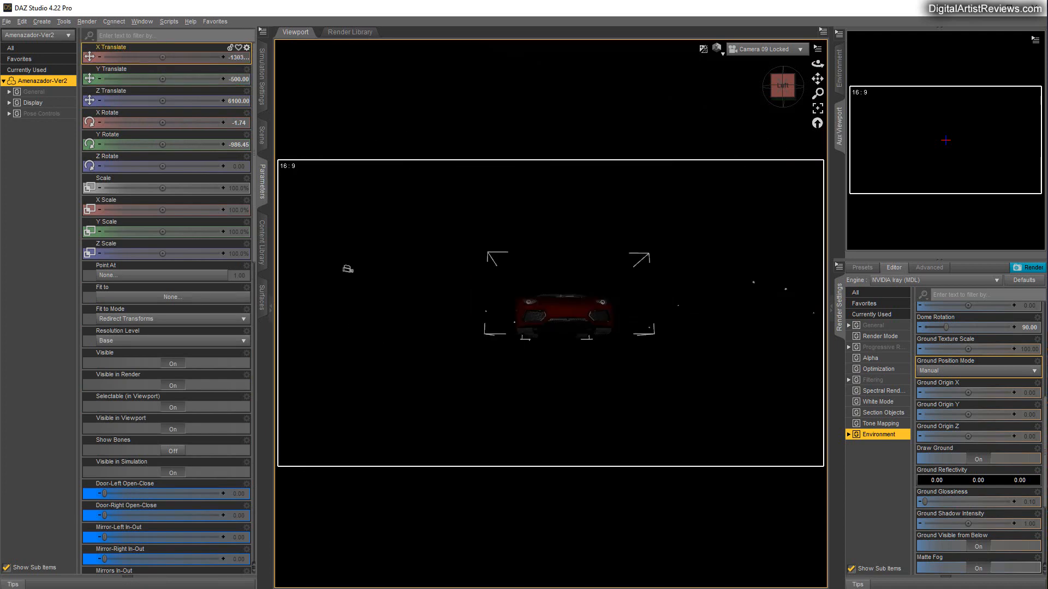
- Expand the TrackDummy notes, make the TrackDummy visible and turn Draw Ground off
click(262, 135)
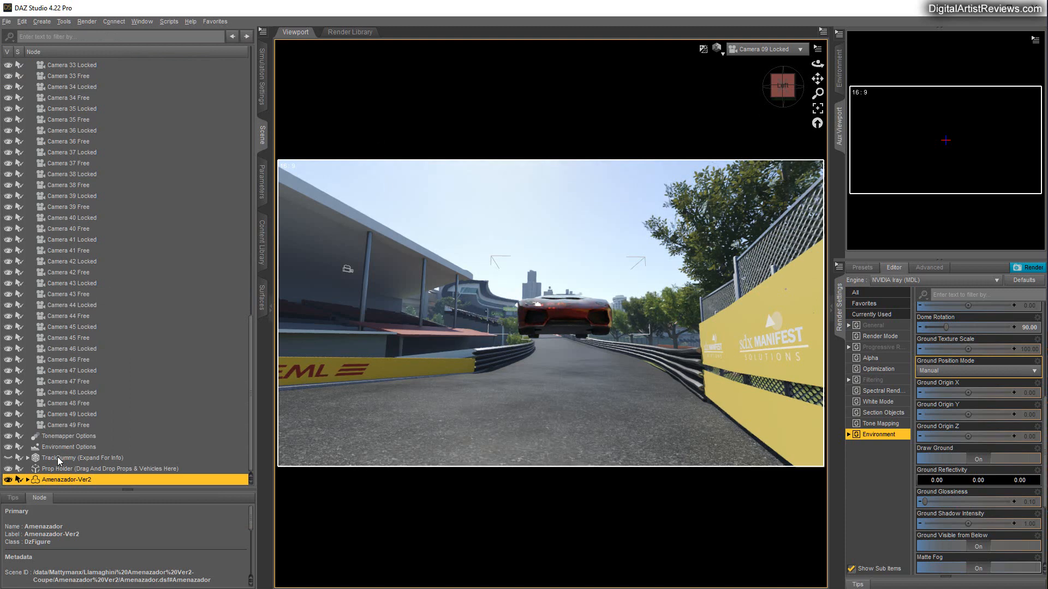
click(57, 457)
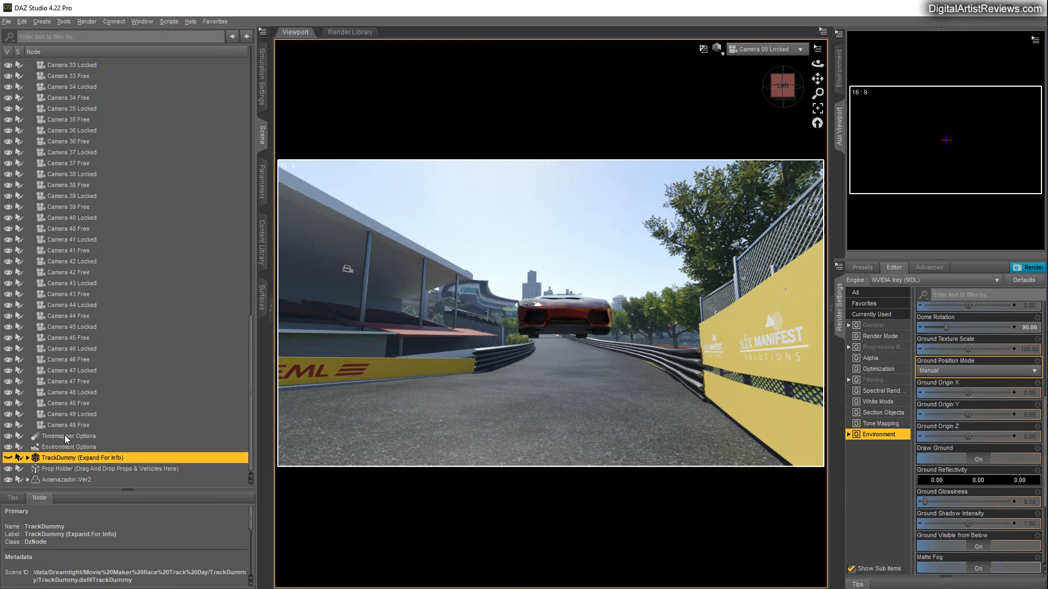
click(28, 457)
scroll(61, 420, down, 2)
scroll(61, 420, down, 1)
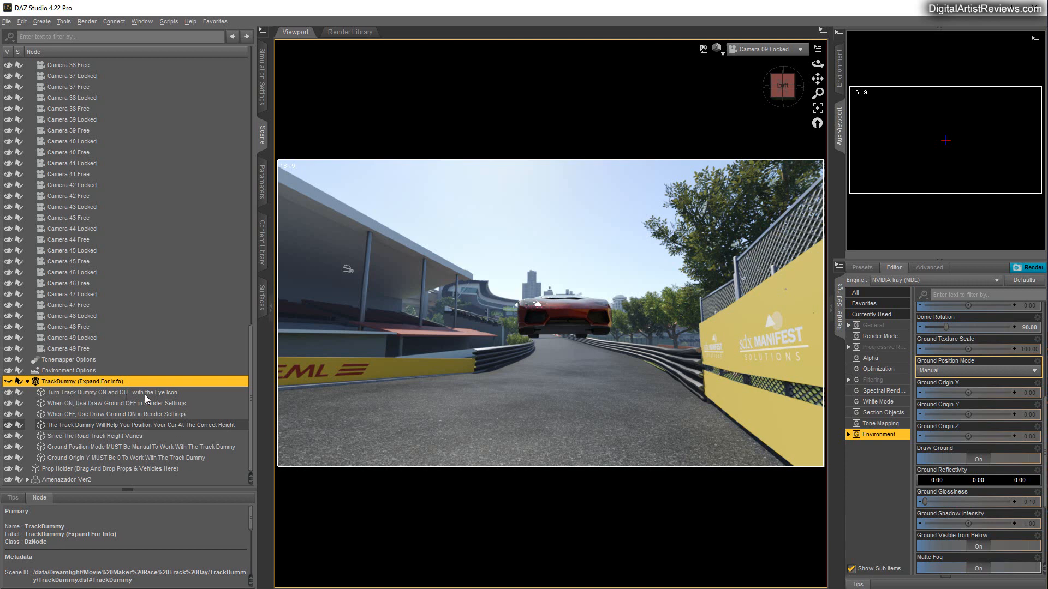
click(8, 381)
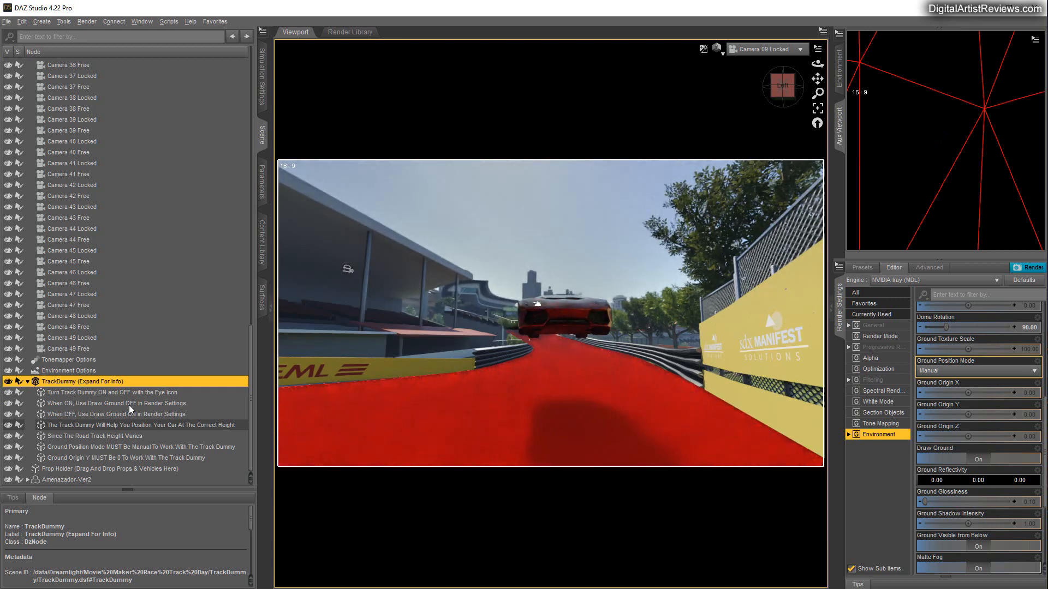
click(978, 459)
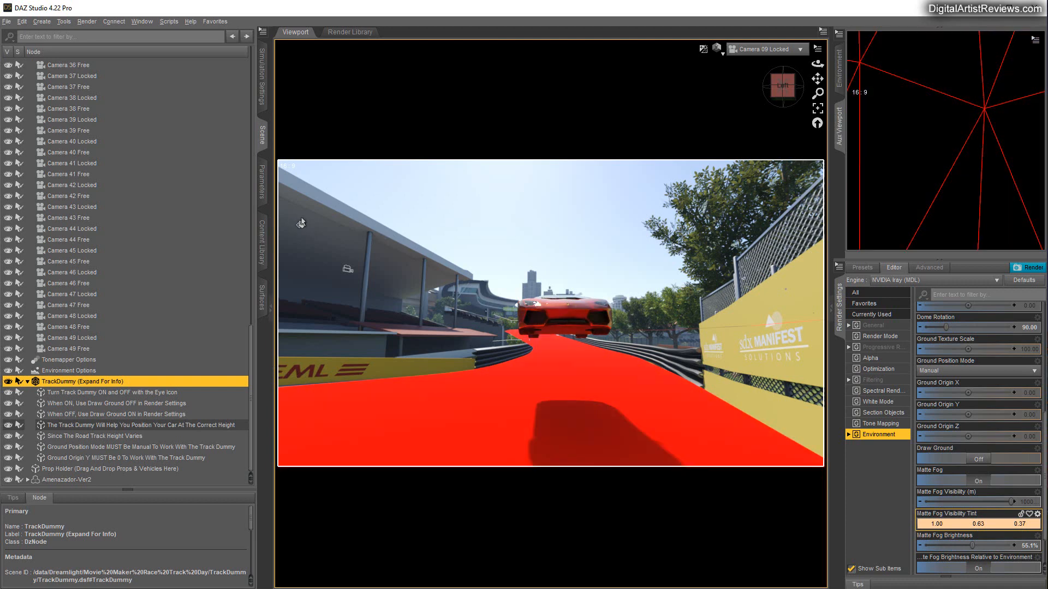
- Check the TrackDummy's transform parameters and reselect Amenazador-Ver2 in the scene
click(263, 182)
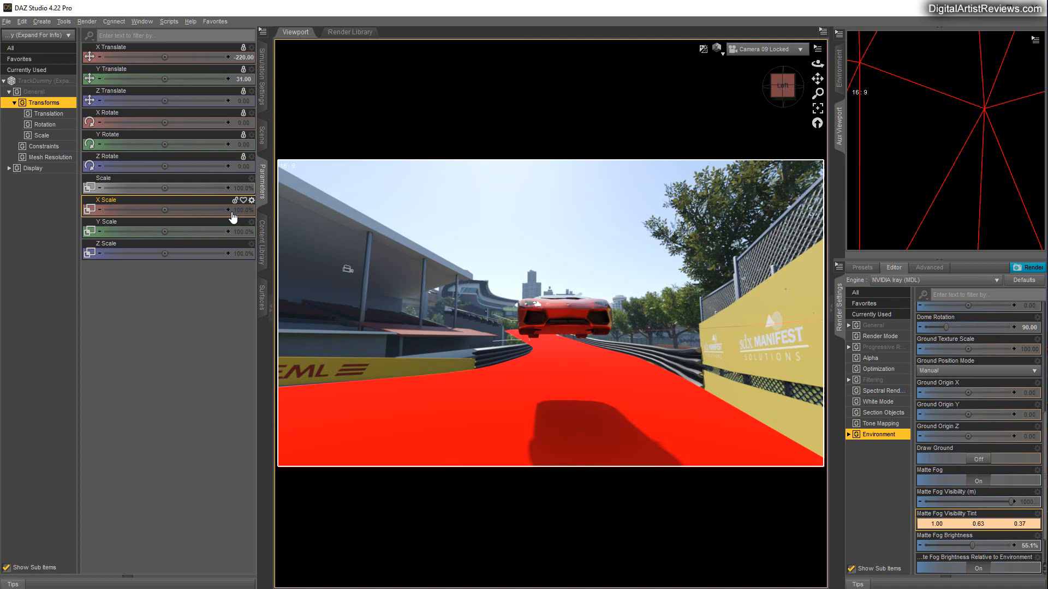
click(262, 135)
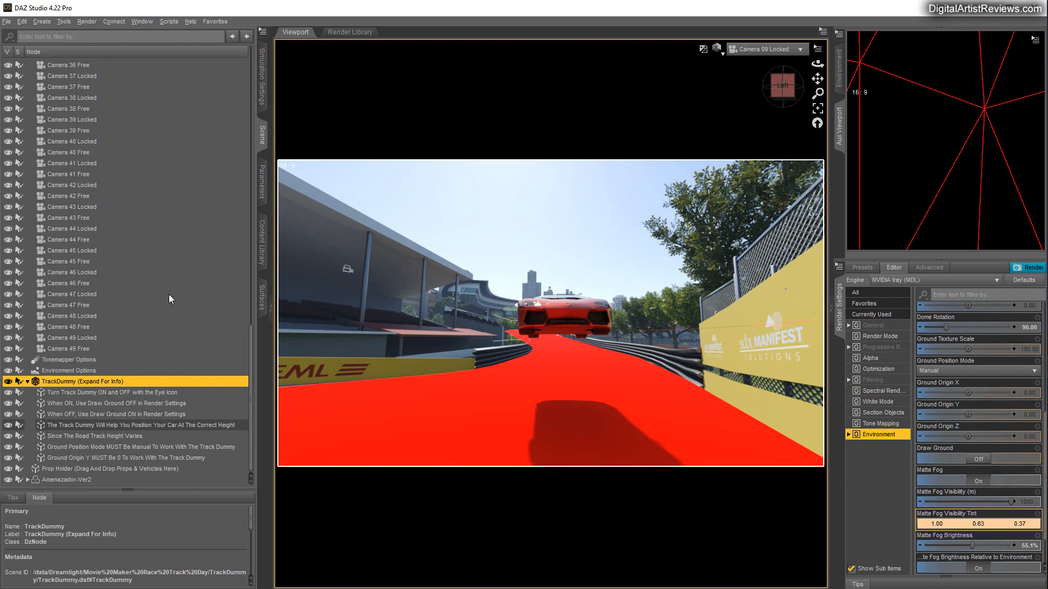
click(261, 189)
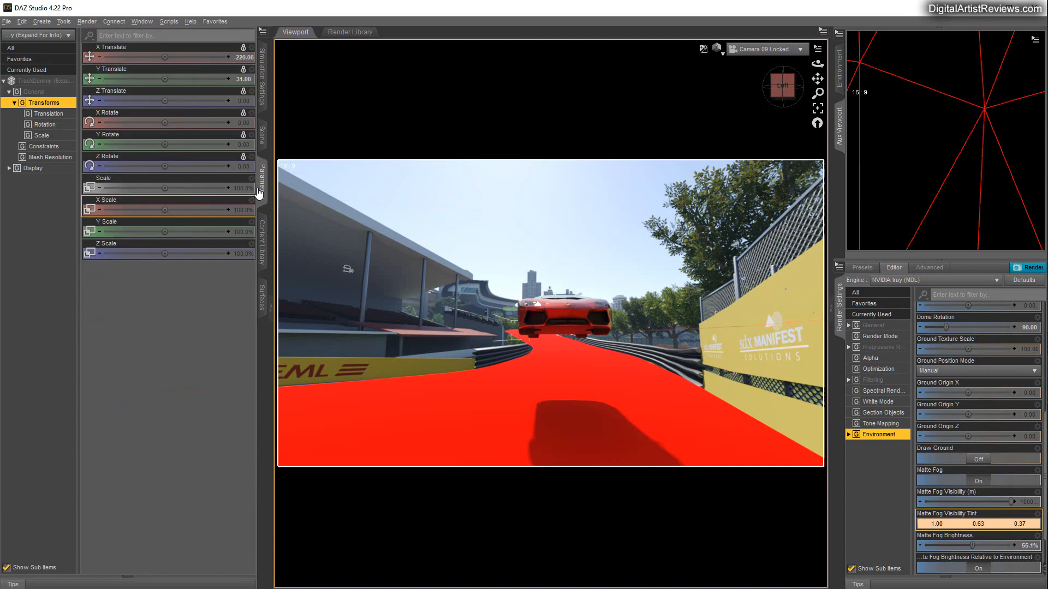
click(262, 139)
click(79, 478)
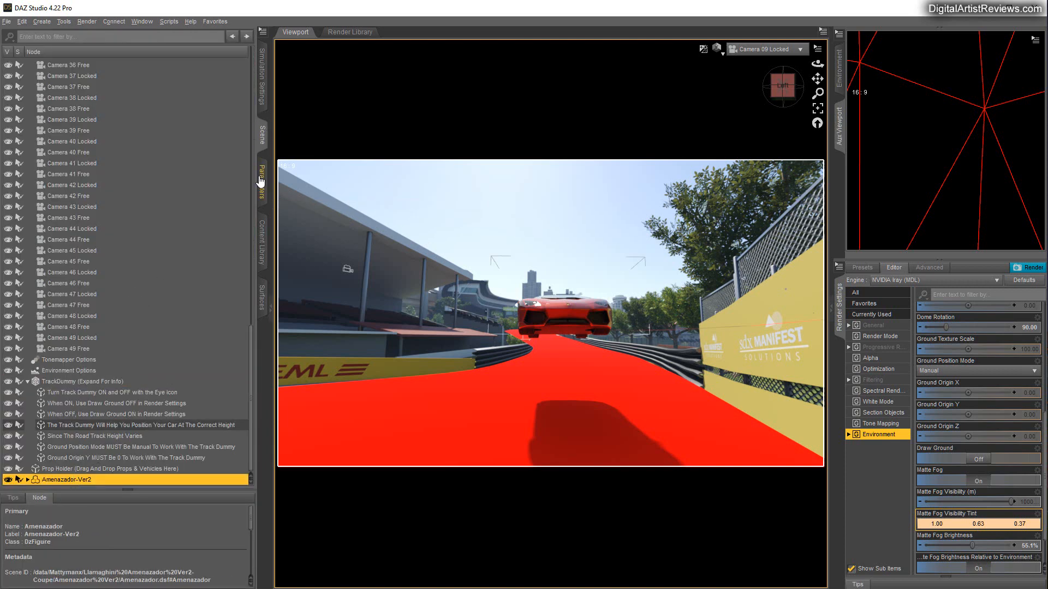
- Switch the viewport to Texture Shaded and add a distant light rotated to X -69.46 and Y 85.95
click(718, 49)
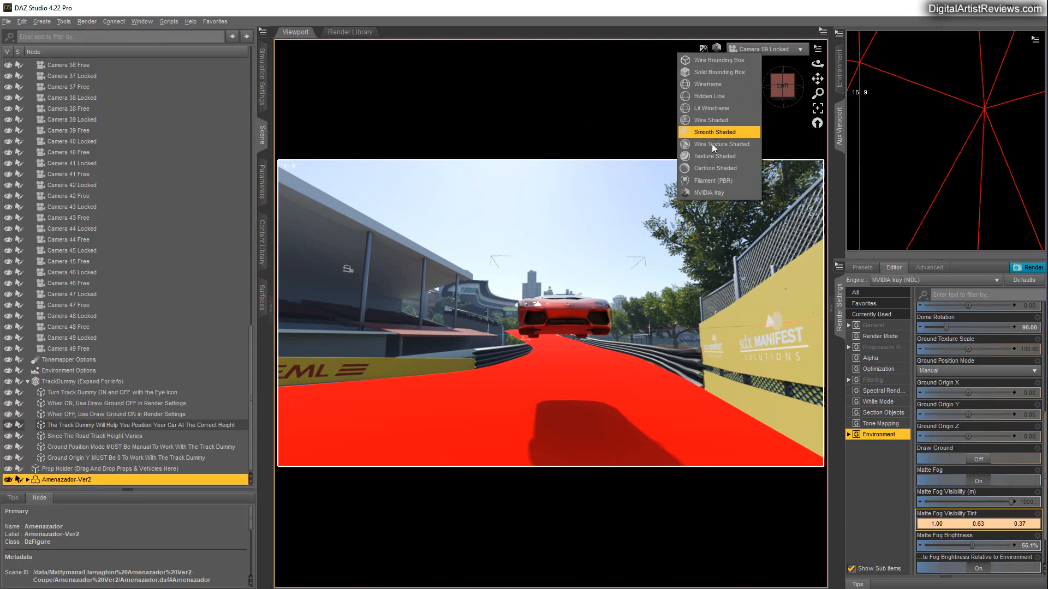
click(705, 155)
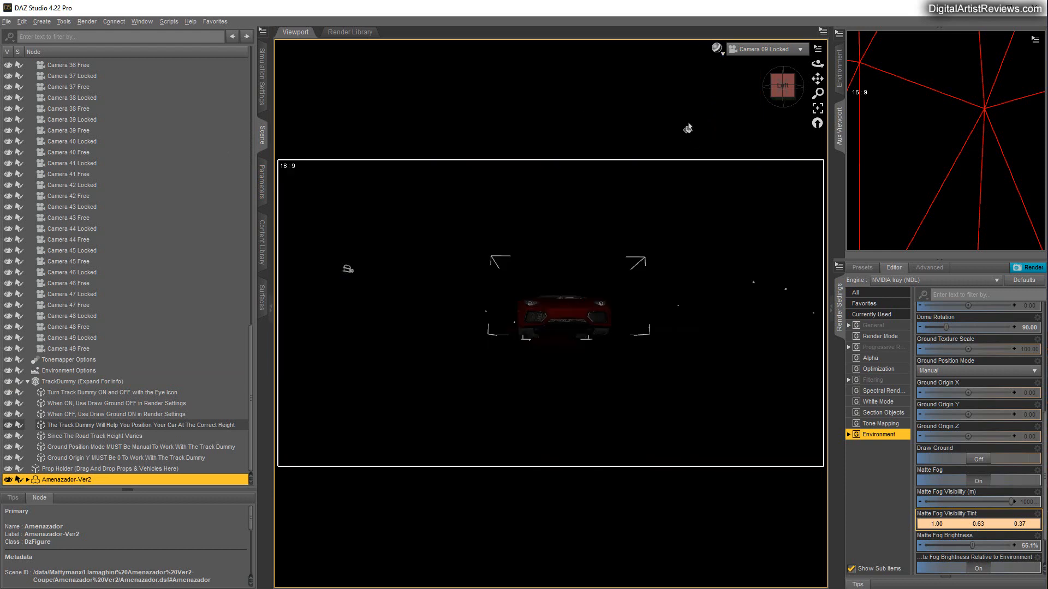
click(42, 21)
click(57, 48)
click(360, 180)
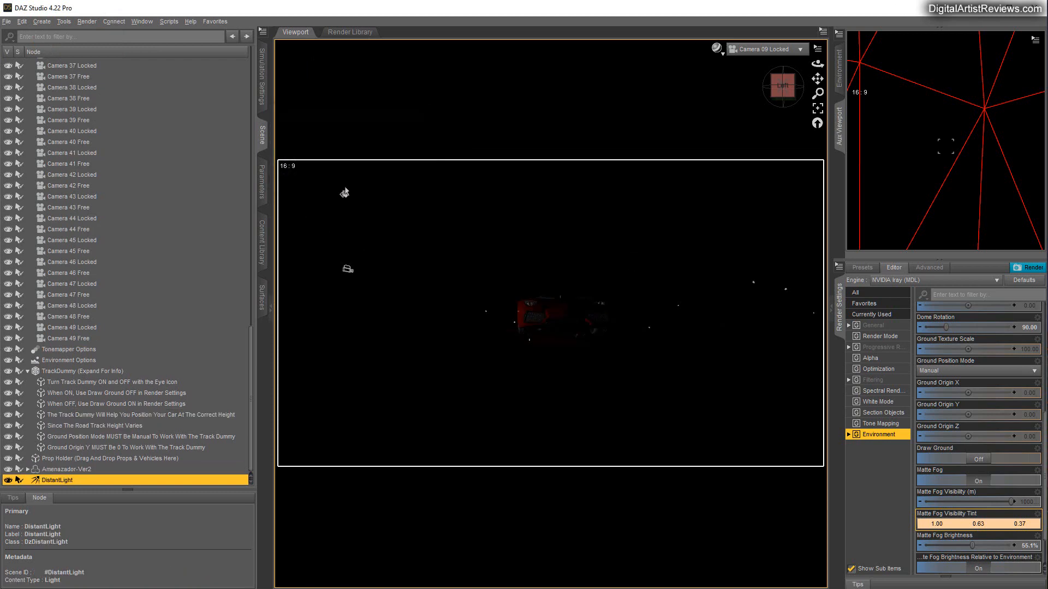
click(262, 166)
click(262, 134)
click(262, 183)
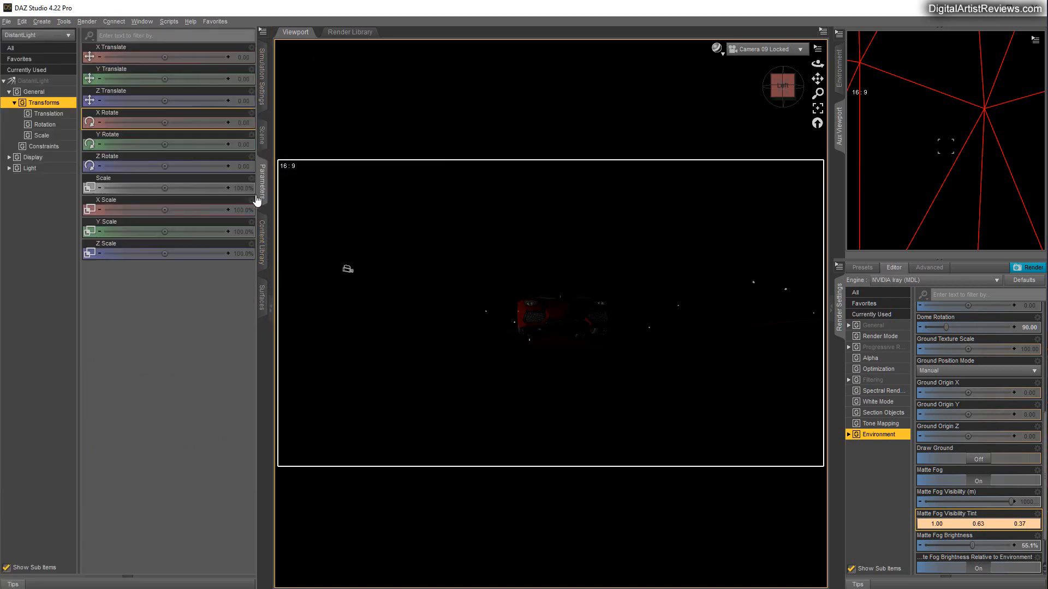
drag(162, 146, 180, 145)
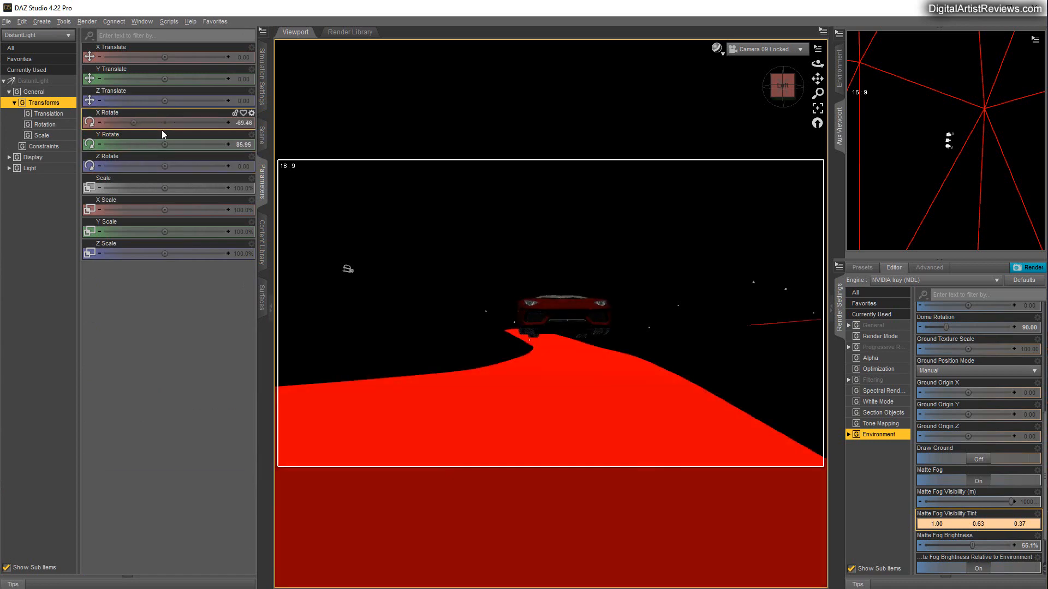
- Lower Amenazador-Ver2 to a Y Translate of -696.32 and switch the viewport to Hidden Line display
click(261, 143)
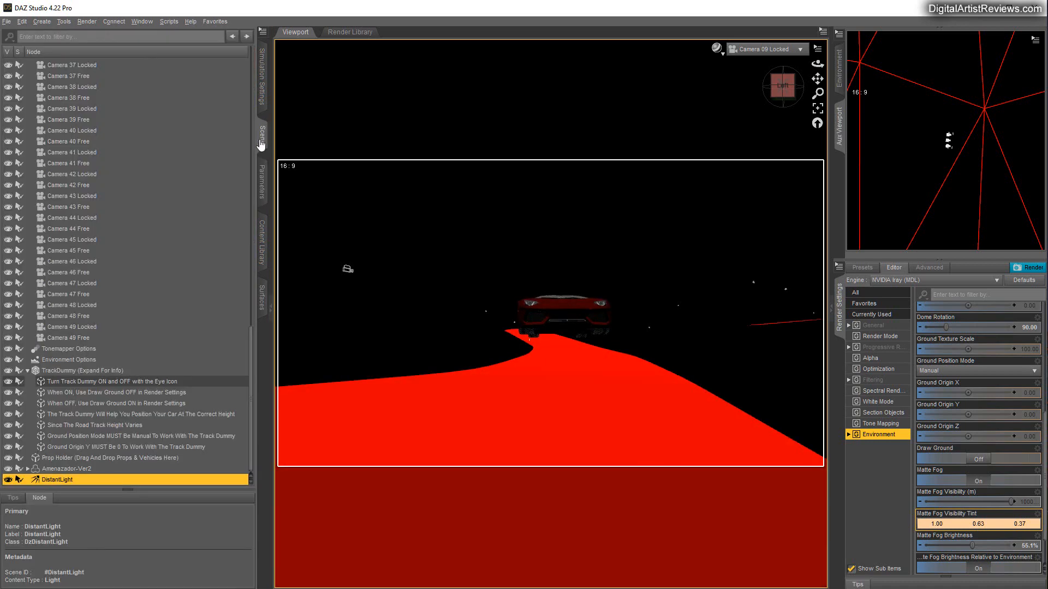
click(66, 469)
click(260, 164)
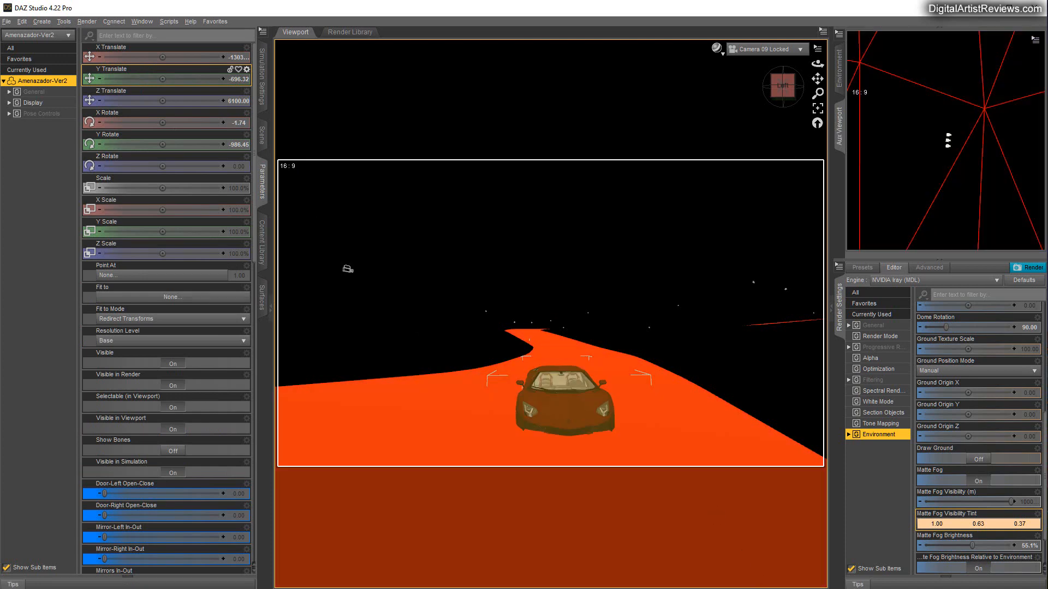
click(717, 48)
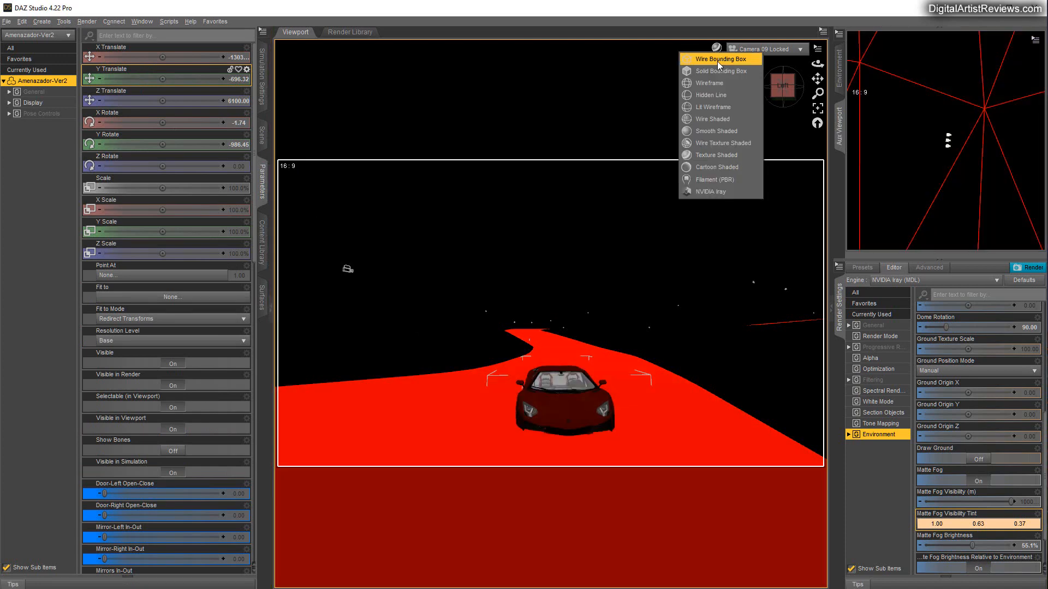
click(712, 97)
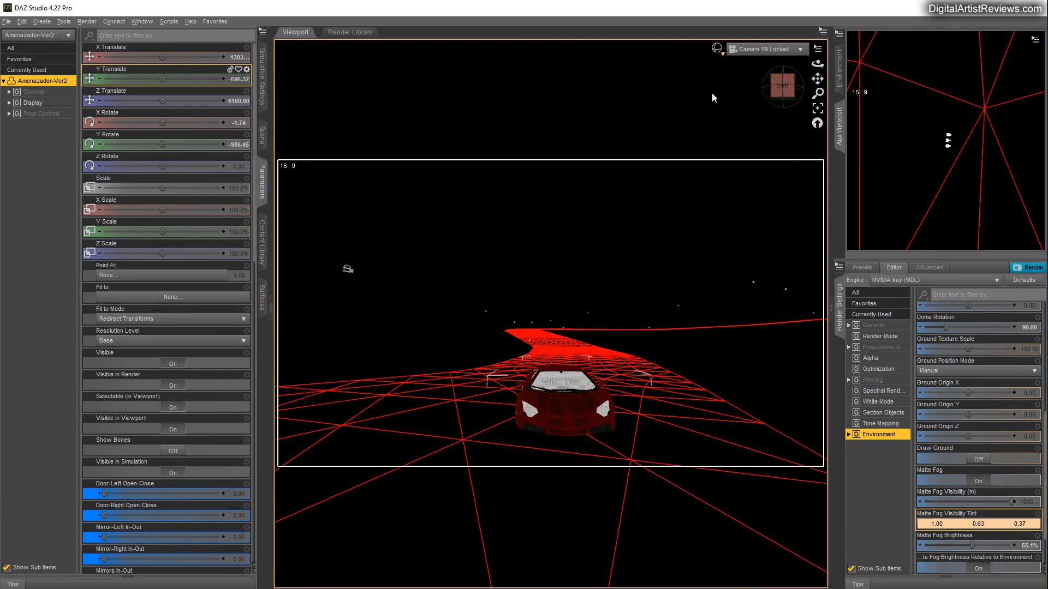
- Delete the distant light from the scene
click(262, 134)
right_click(71, 481)
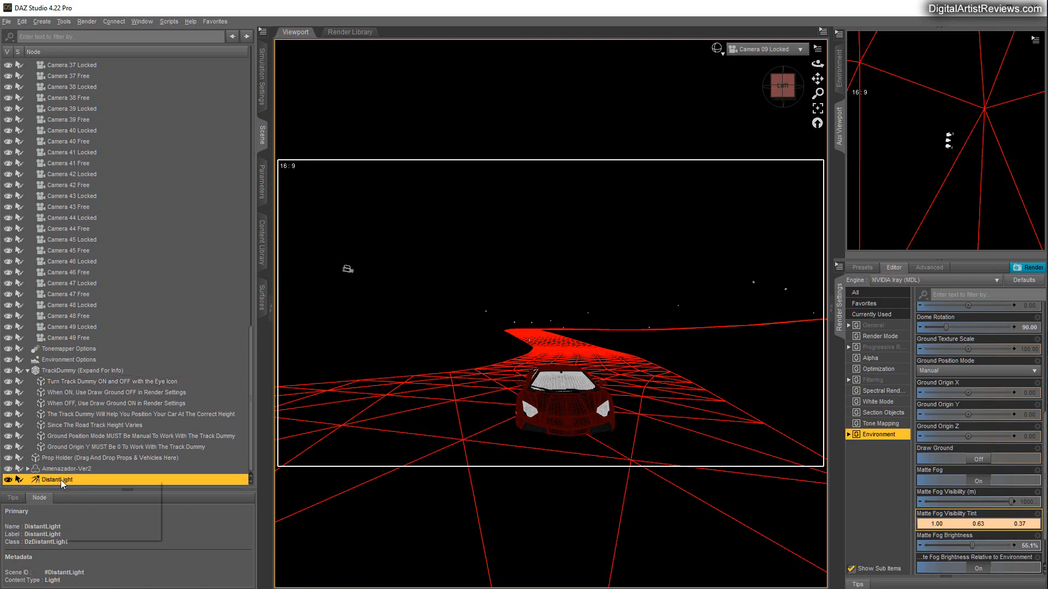
click(77, 501)
- Raise Amenazador-Ver2 to a Y Translate of -666.69 on the track dummy and switch the viewport to NVIDIA Iray
click(73, 481)
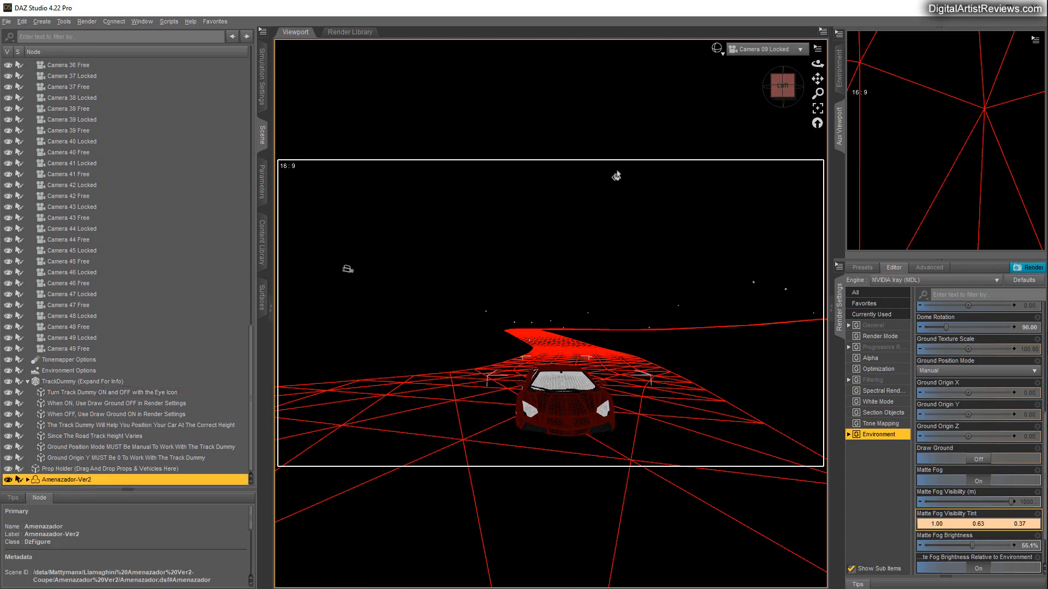
click(263, 182)
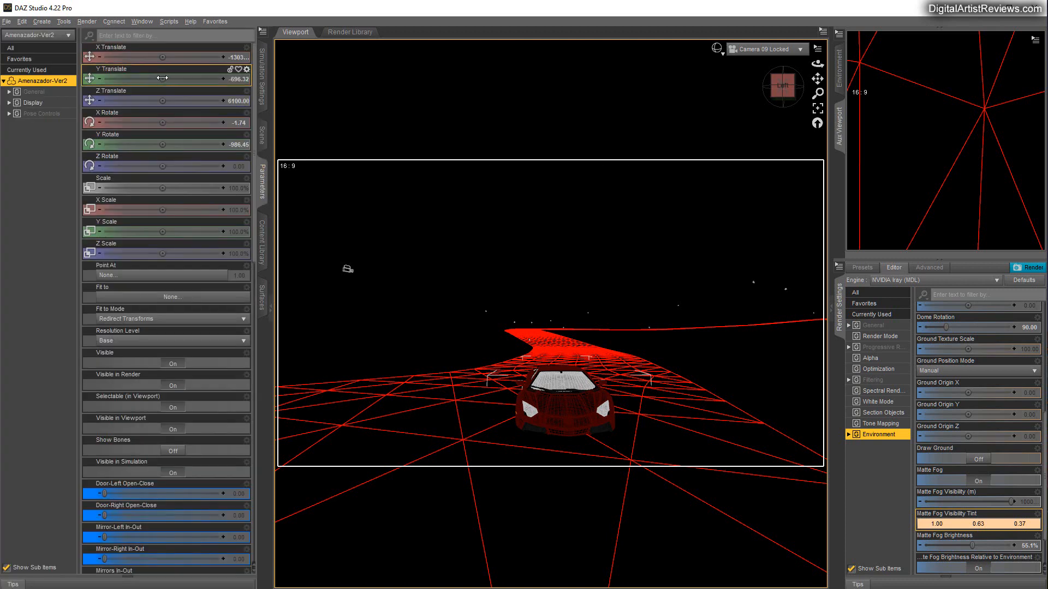
drag(171, 79, 178, 79)
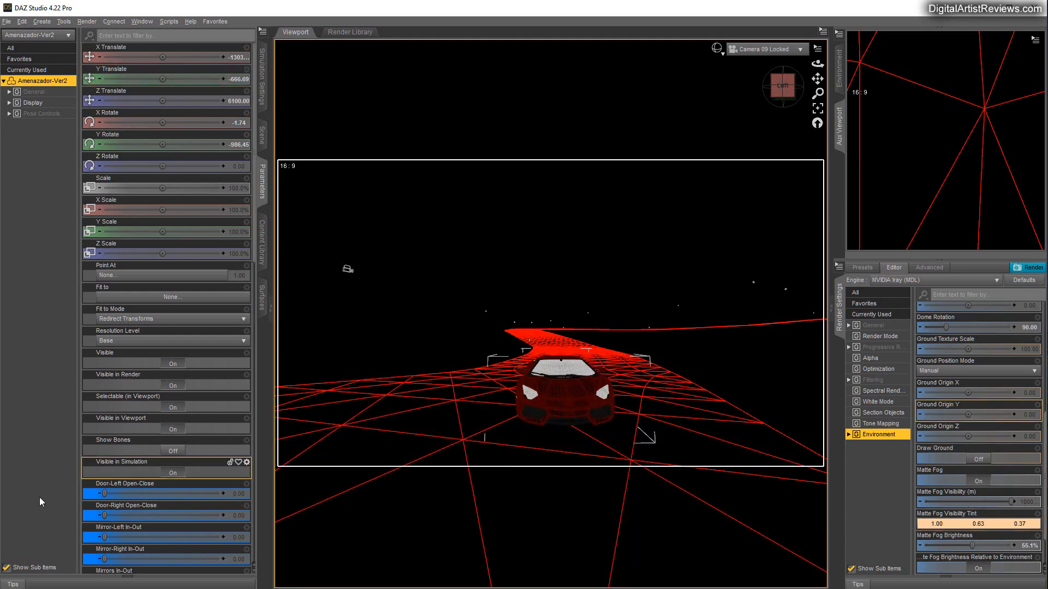
click(718, 49)
click(694, 169)
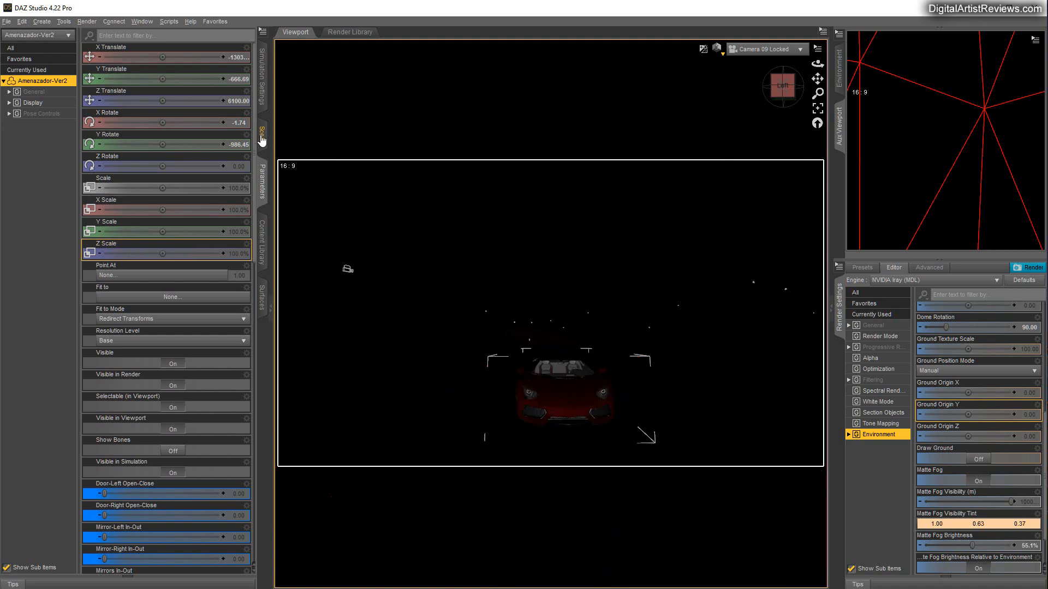
- Hide the TrackDummy and turn Draw Ground back on
click(261, 135)
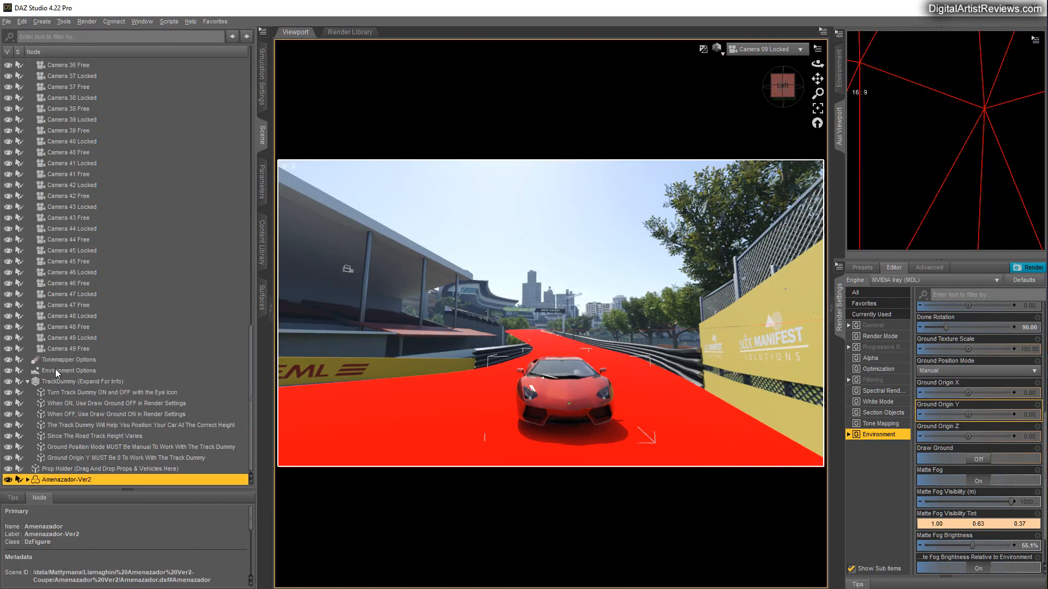
click(8, 382)
click(973, 460)
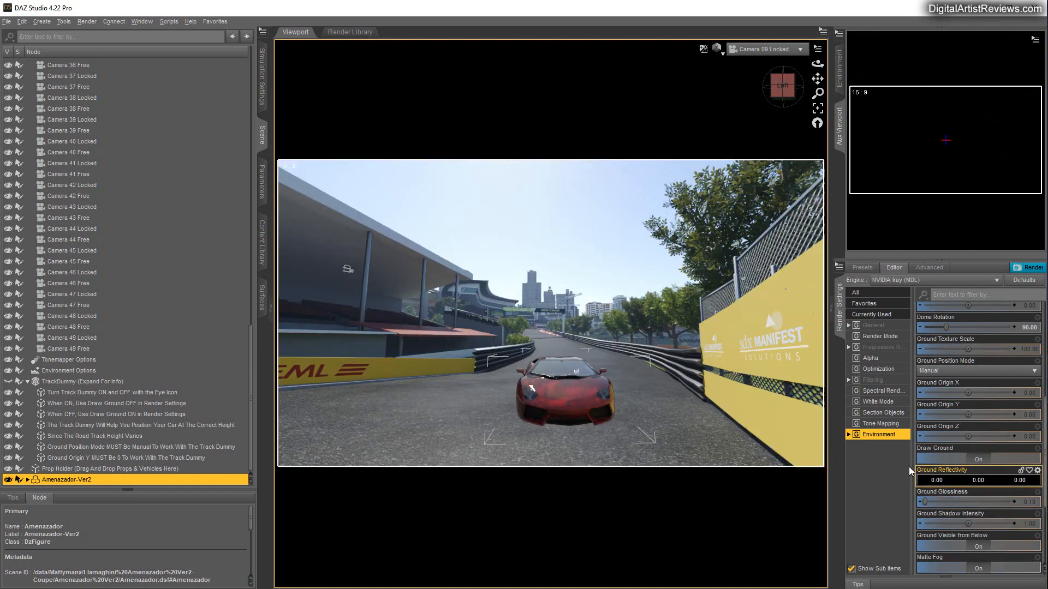
- Set the Ground Position Mode to Auto and turn Amenazador-Ver2 about its Y axis to a three-quarter view
scroll(928, 483, up, 3)
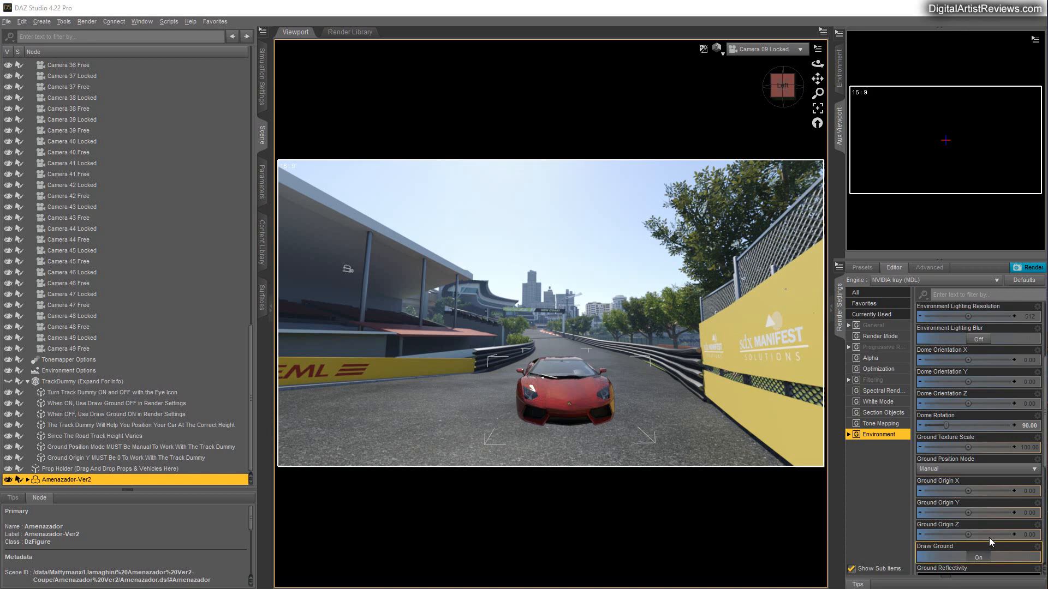
click(947, 468)
click(945, 482)
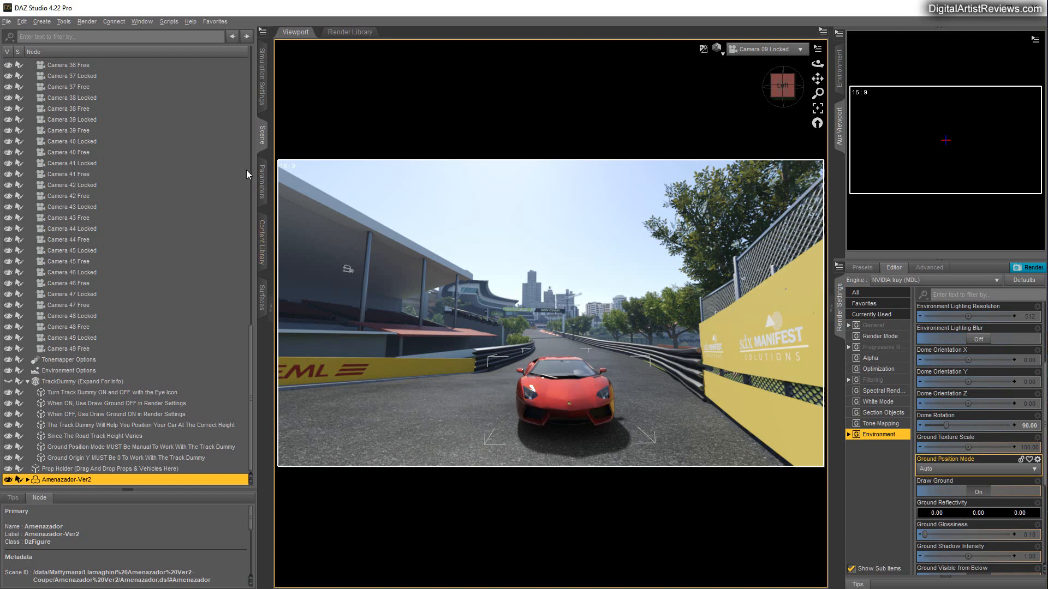
click(262, 181)
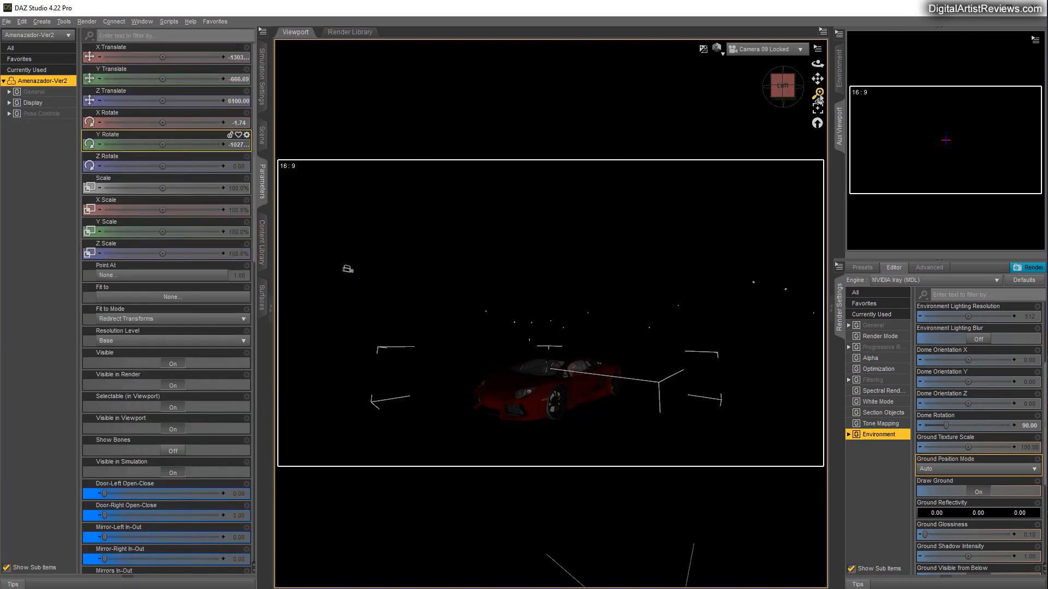
- Select Camera 09 Free, look through it in the viewport, and orbit it around to the side of the car
click(770, 51)
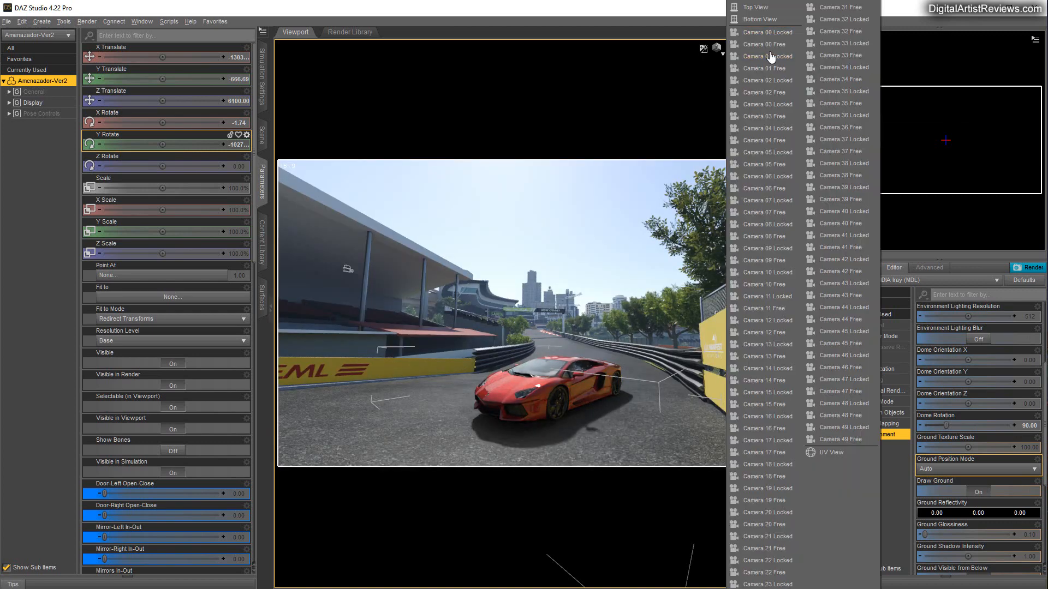
click(262, 134)
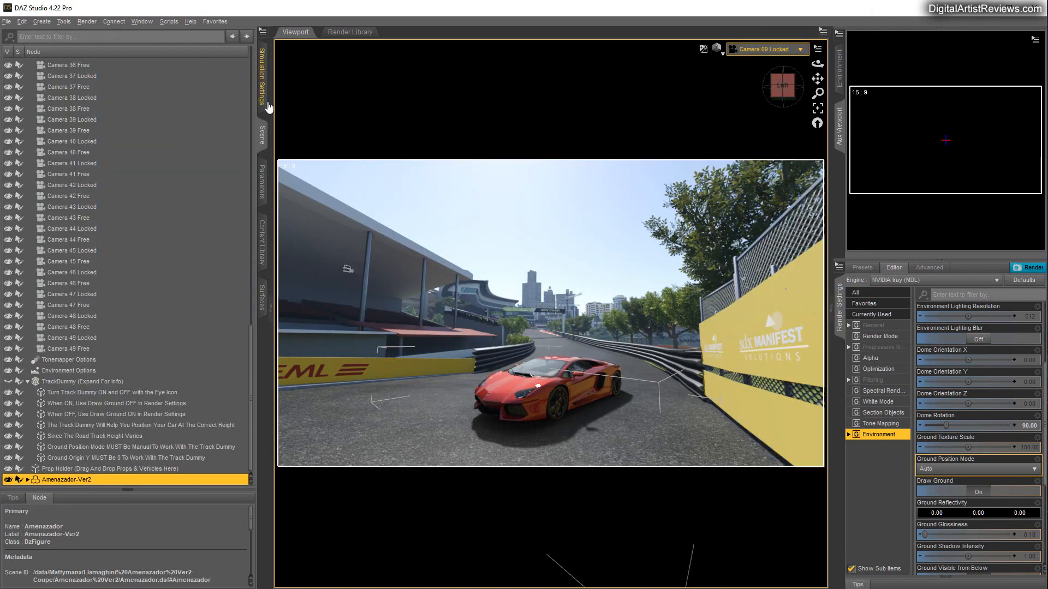
scroll(60, 342, down, 2)
scroll(74, 186, up, 10)
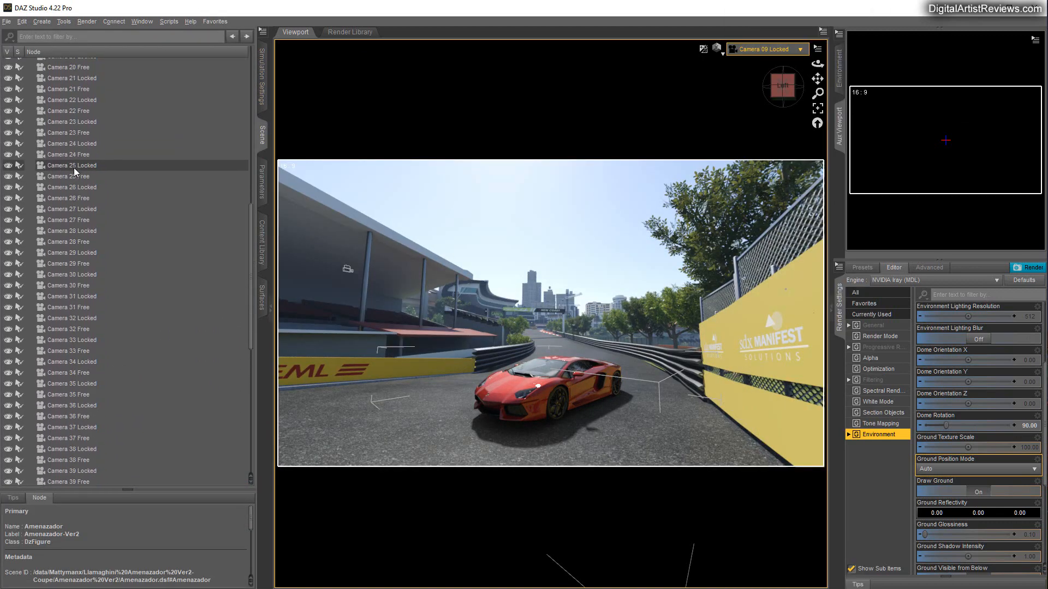
scroll(71, 155, up, 1)
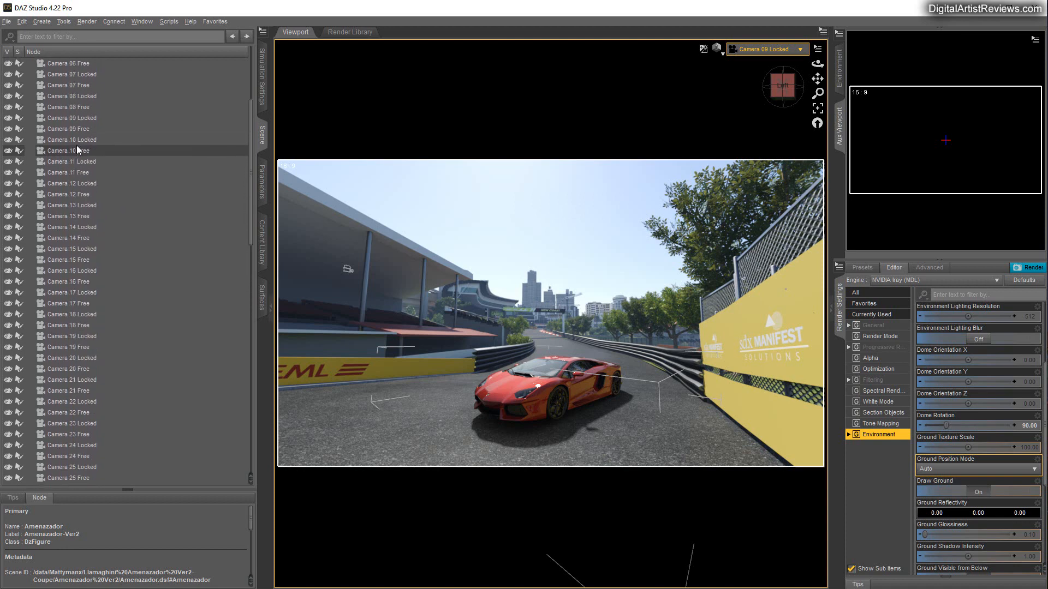
click(70, 120)
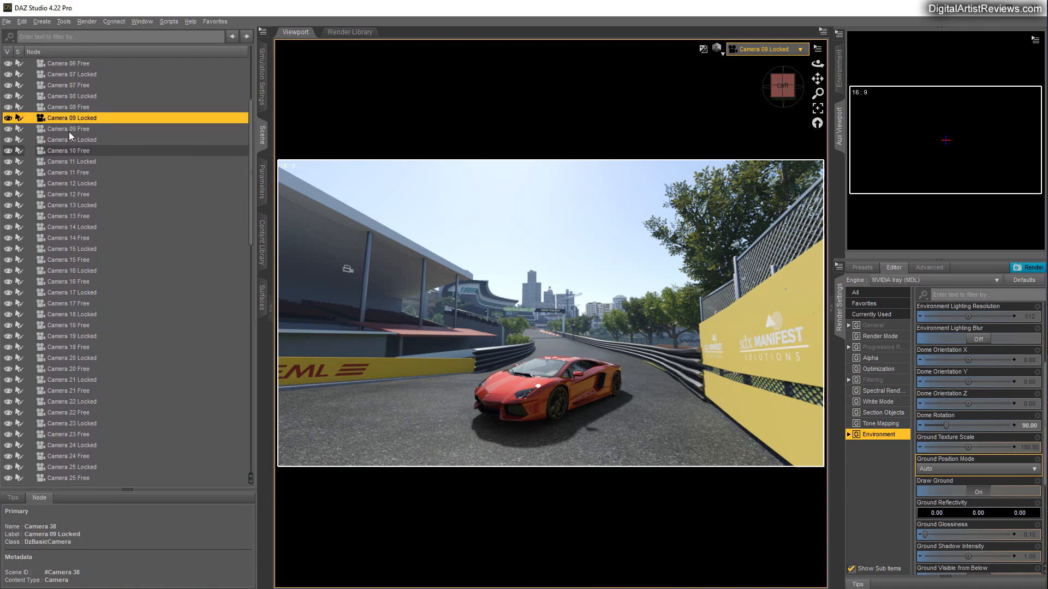
click(70, 130)
click(759, 50)
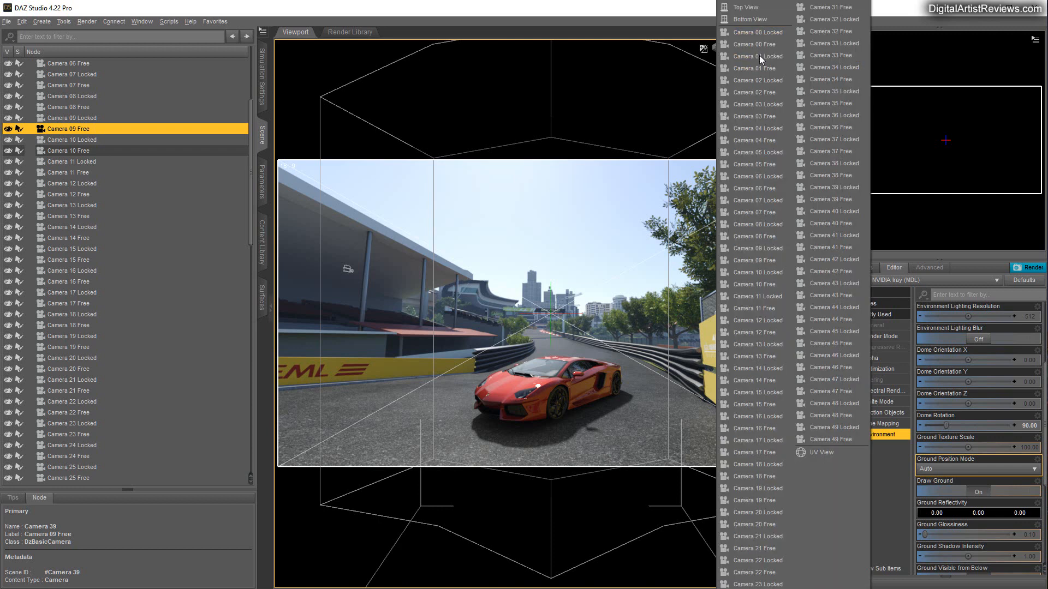
click(748, 261)
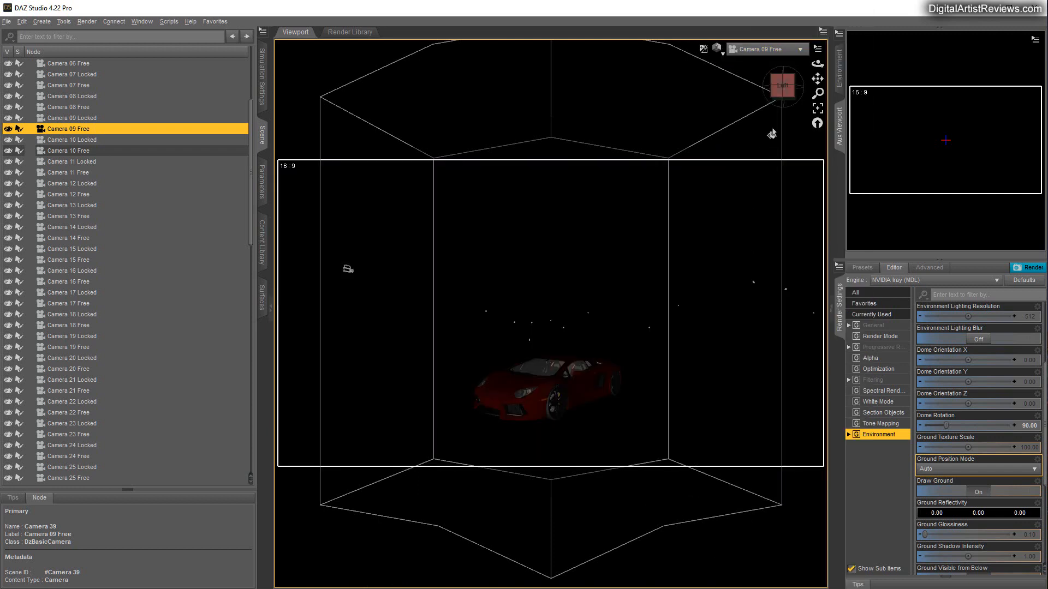
mouse_move(817, 95)
mouse_down()
mouse_move(818, 65)
mouse_move(818, 79)
mouse_move(801, 58)
mouse_move(805, 78)
mouse_move(845, 75)
mouse_move(818, 64)
mouse_move(841, 100)
mouse_move(807, 76)
mouse_up()
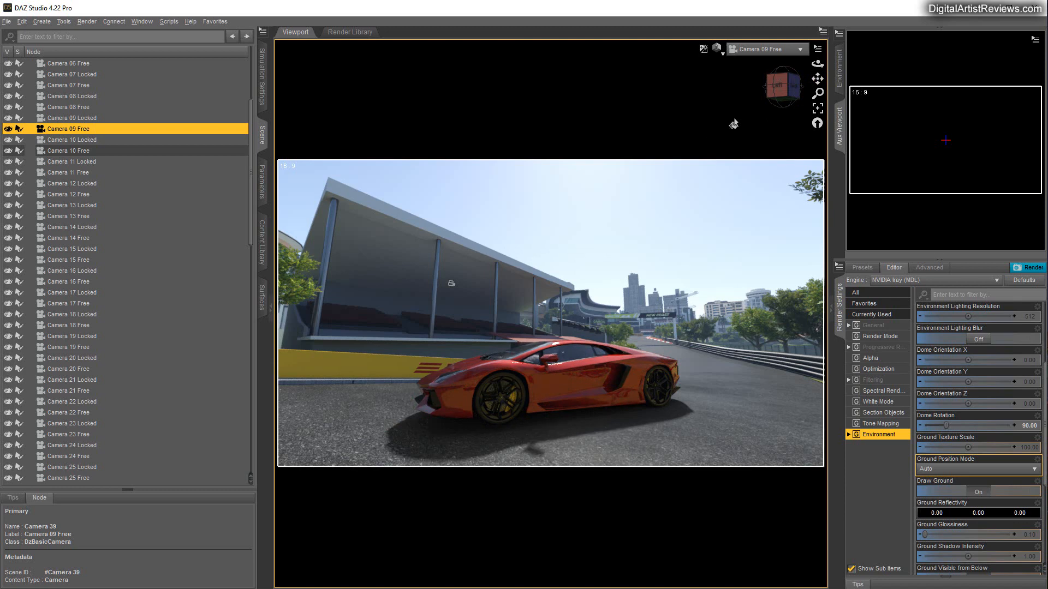
drag(817, 63, 815, 65)
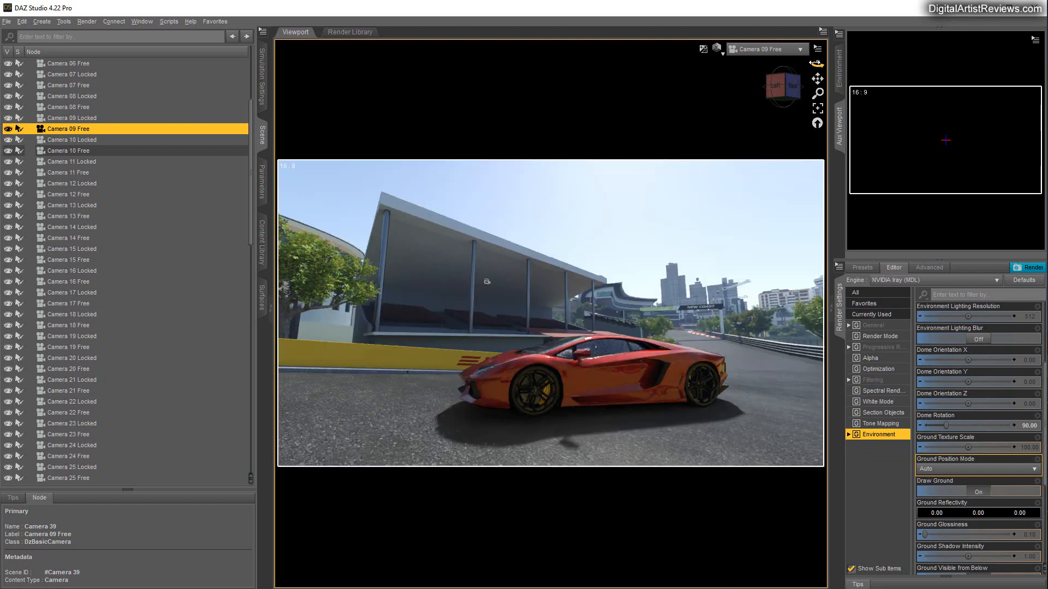
- Tilt Amenazador-Ver2 about its X axis as a test, ending with an X Rotate of 0
scroll(212, 319, down, 10)
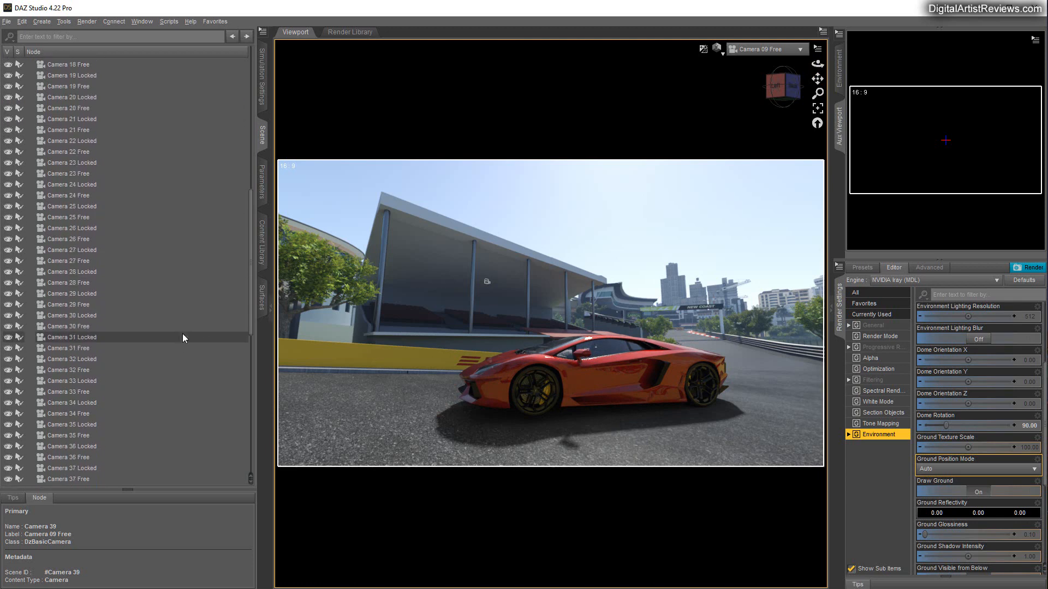
click(63, 480)
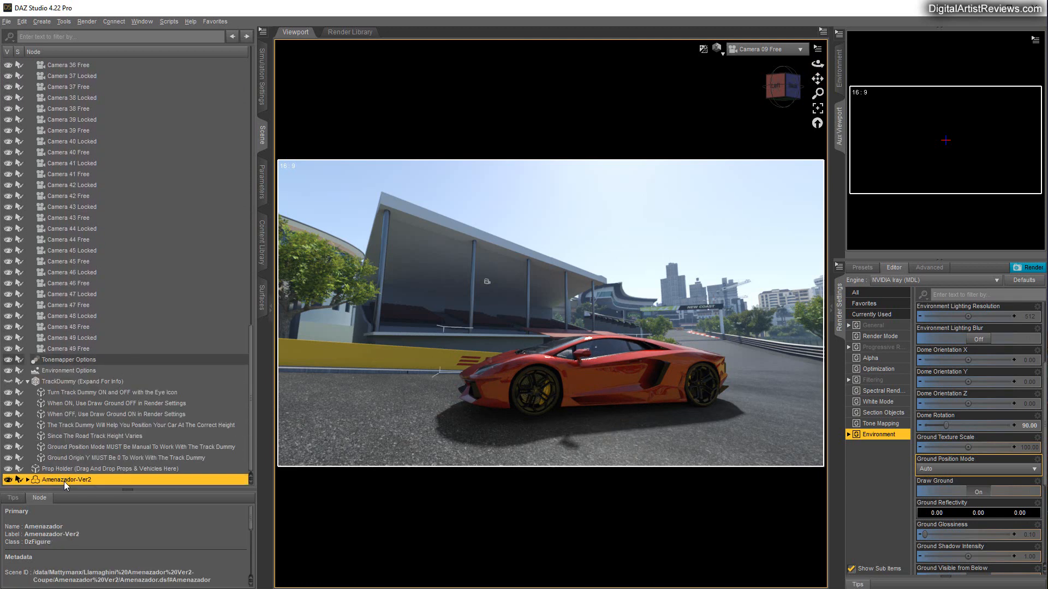
click(261, 181)
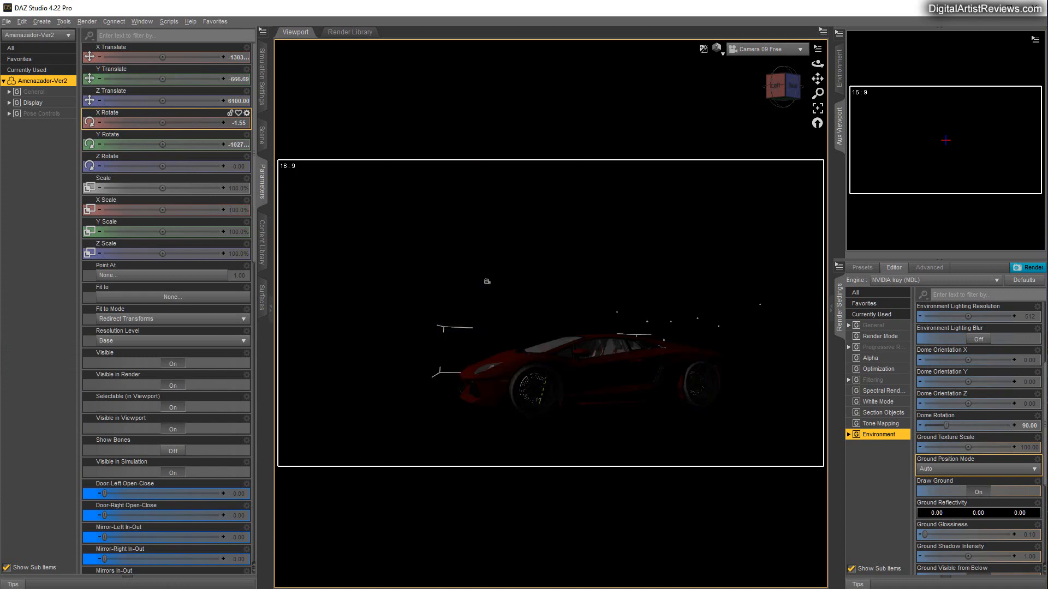
drag(163, 123, 145, 123)
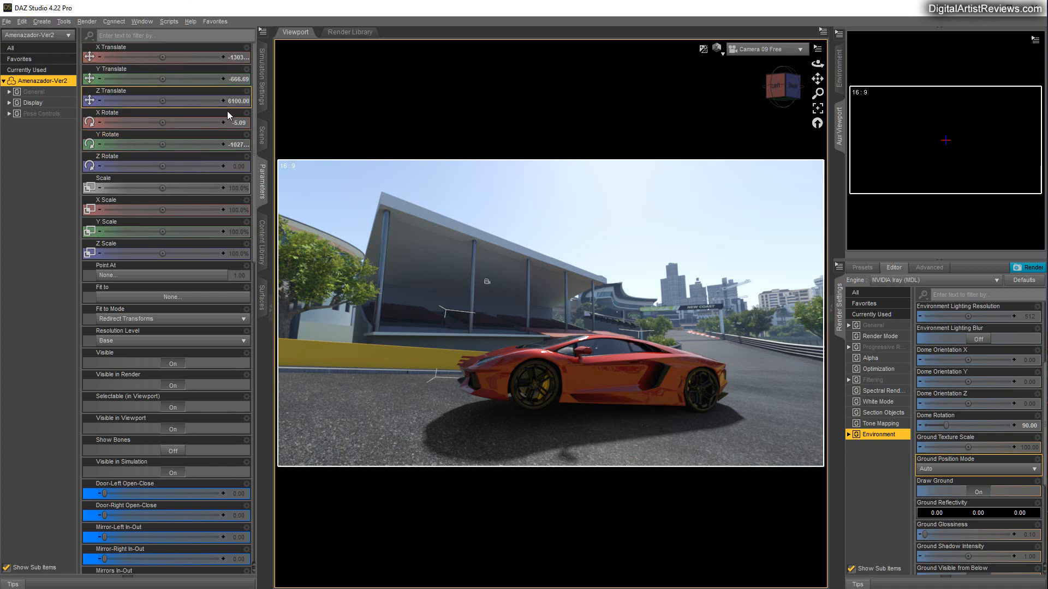
click(245, 121)
text(0)
key(Return)
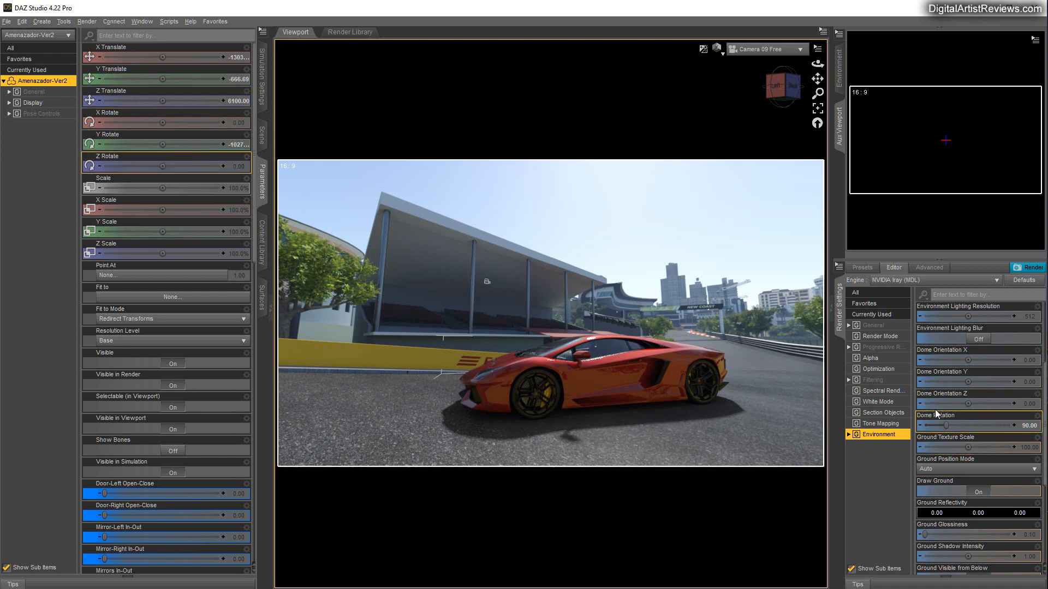
- Try Dome Orientation X values of 5 and -5 in the Environment render settings
scroll(952, 463, up, 1)
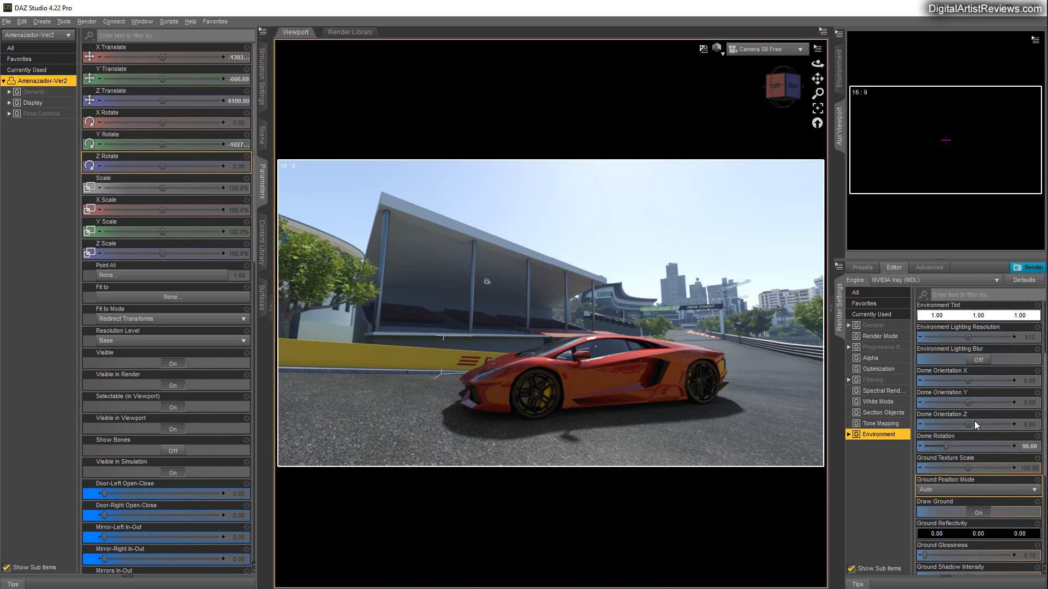
scroll(974, 421, up, 2)
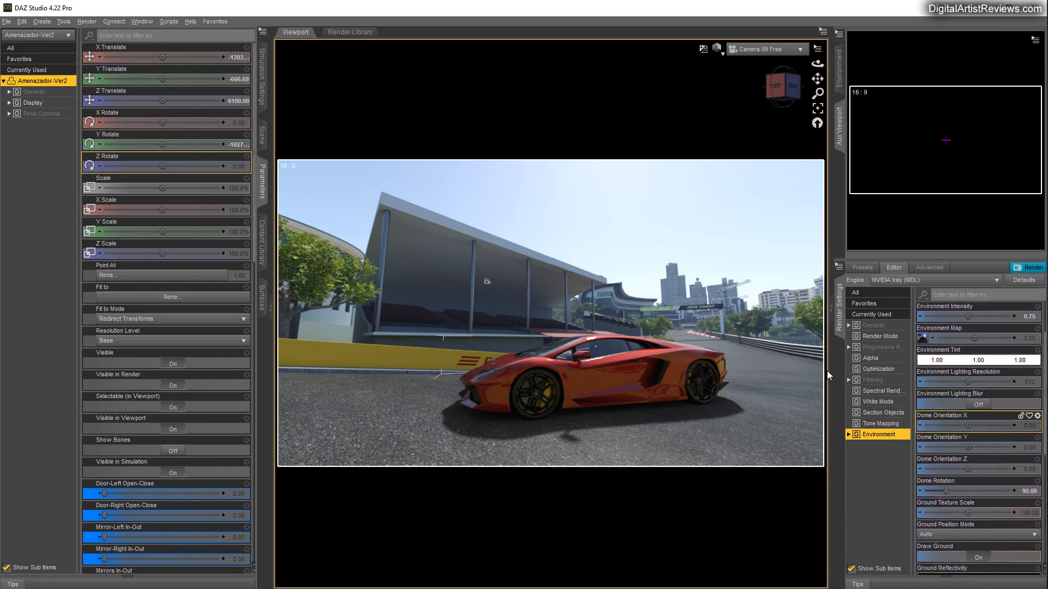
click(1031, 427)
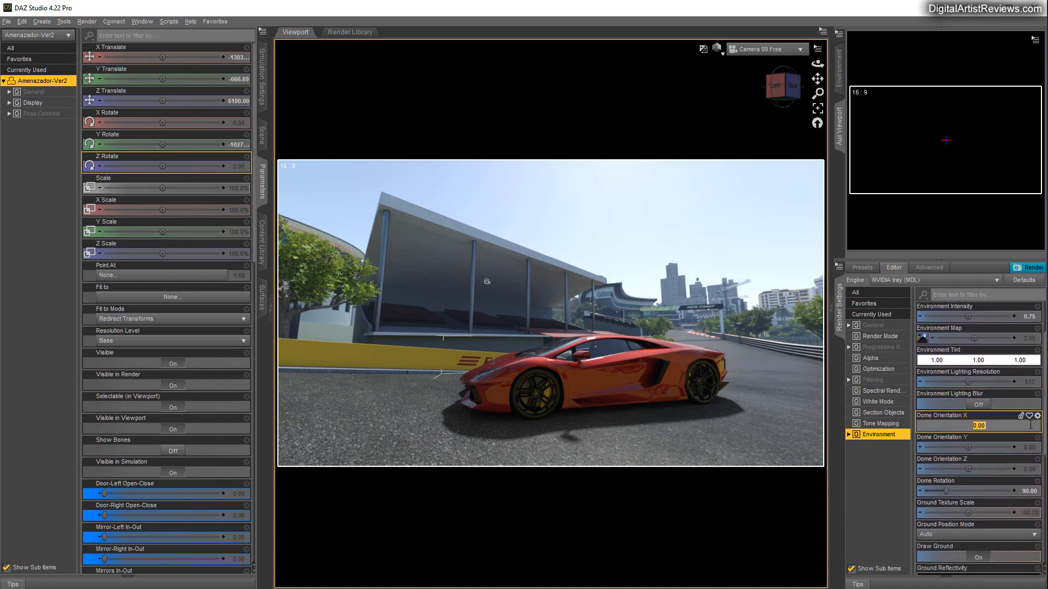
text(5)
key(Return)
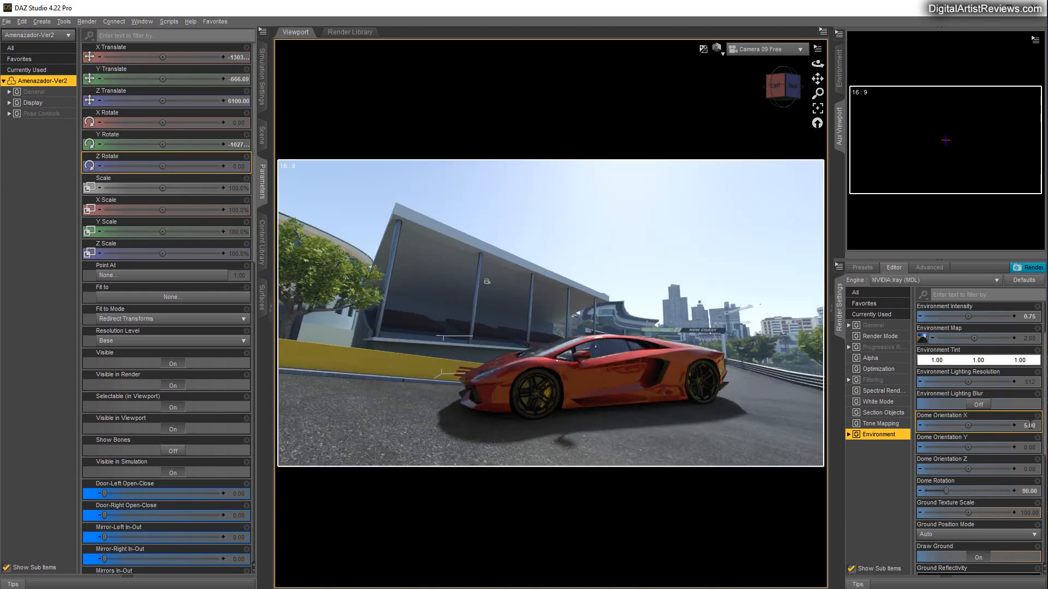
click(1037, 425)
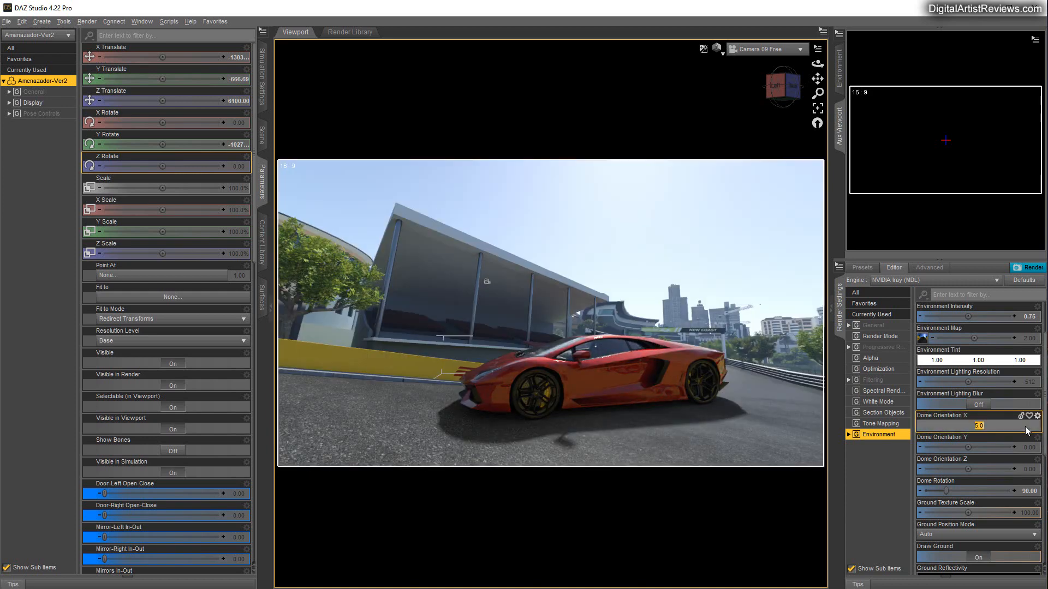
text(-5)
key(Return)
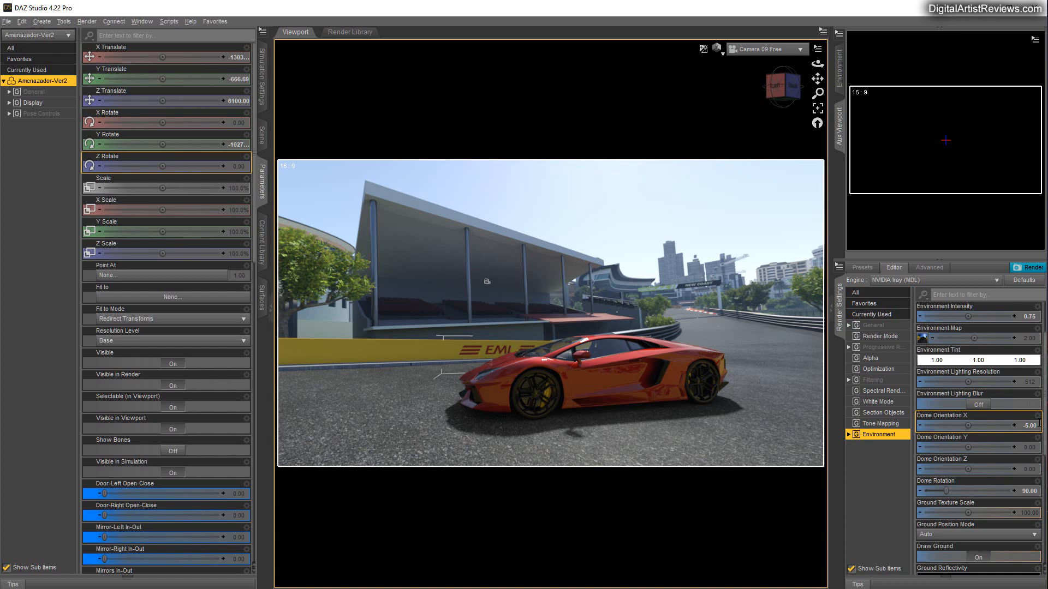
- Set the environment's Dome Orientation X to -4
click(1030, 426)
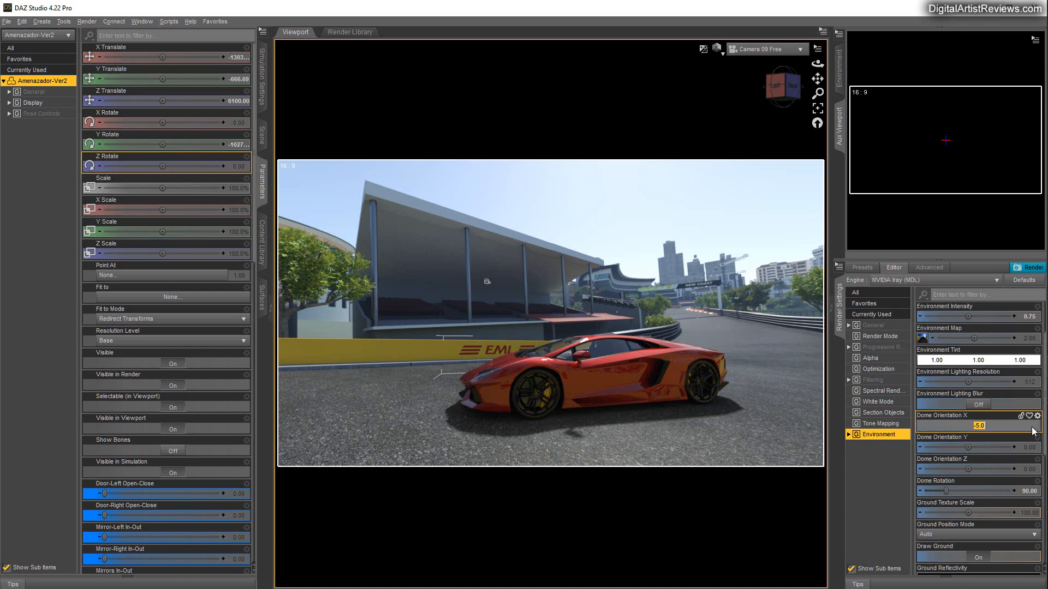
text(-4)
key(Return)
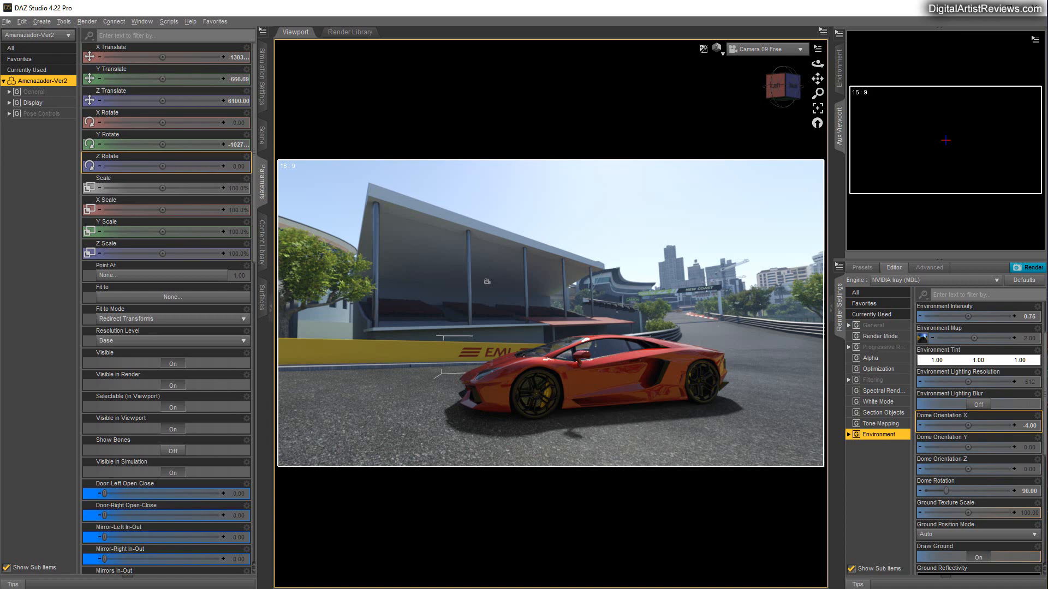
- Tilt Camera 09 Free to a Z Rotate of about -8.3 and orbit it to a lower angle on the car
click(262, 135)
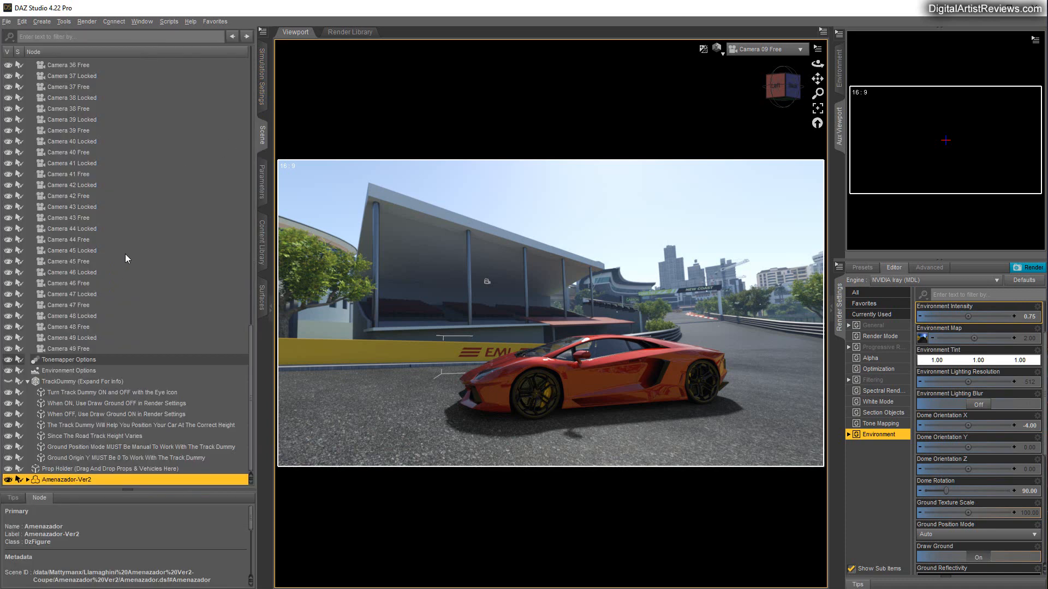
scroll(120, 257, up, 9)
scroll(82, 142, up, 9)
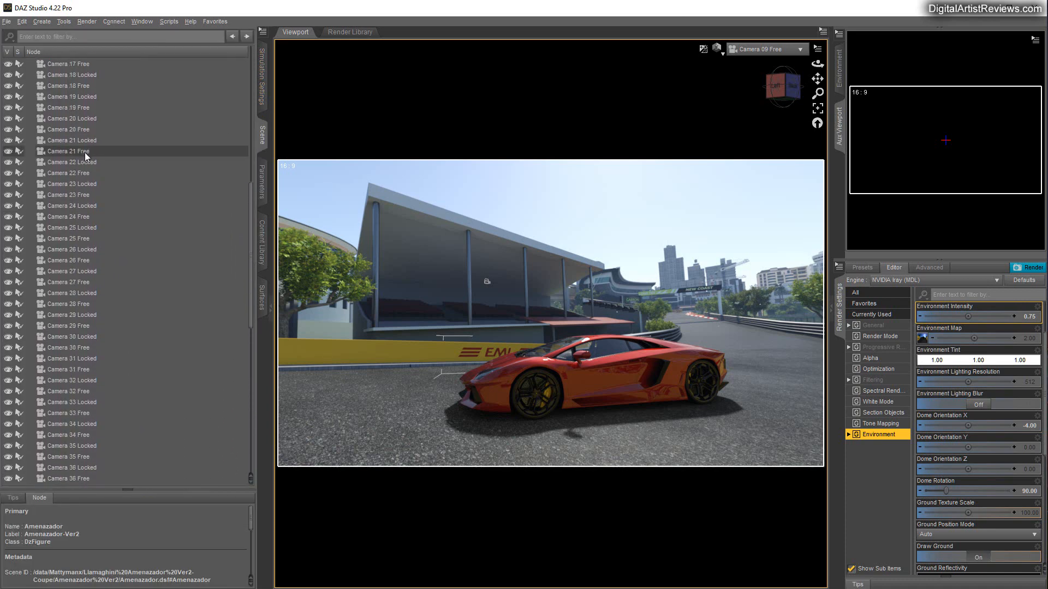
scroll(79, 123, up, 1)
click(74, 98)
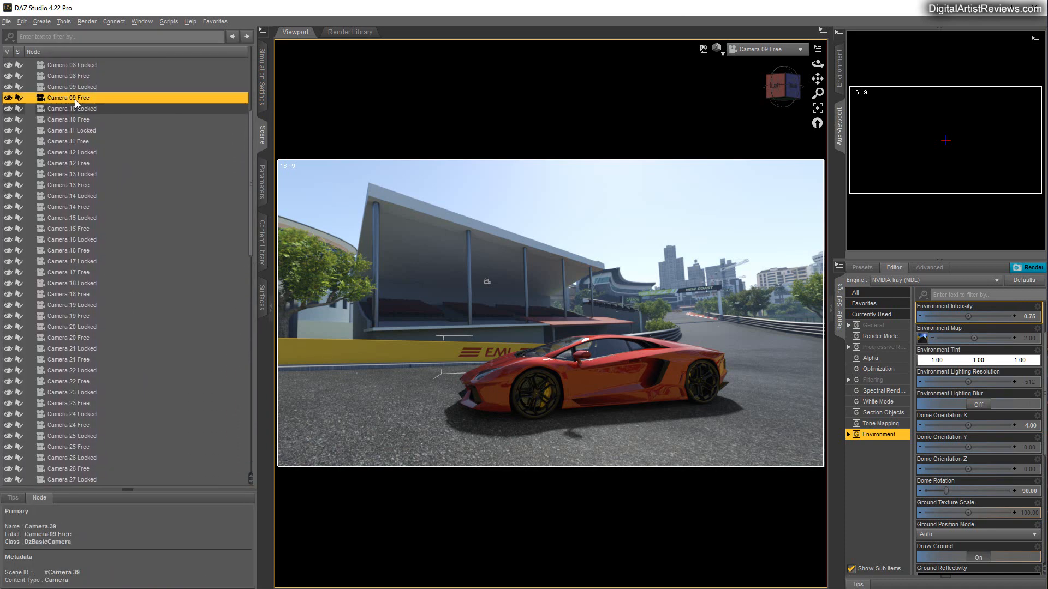
click(262, 188)
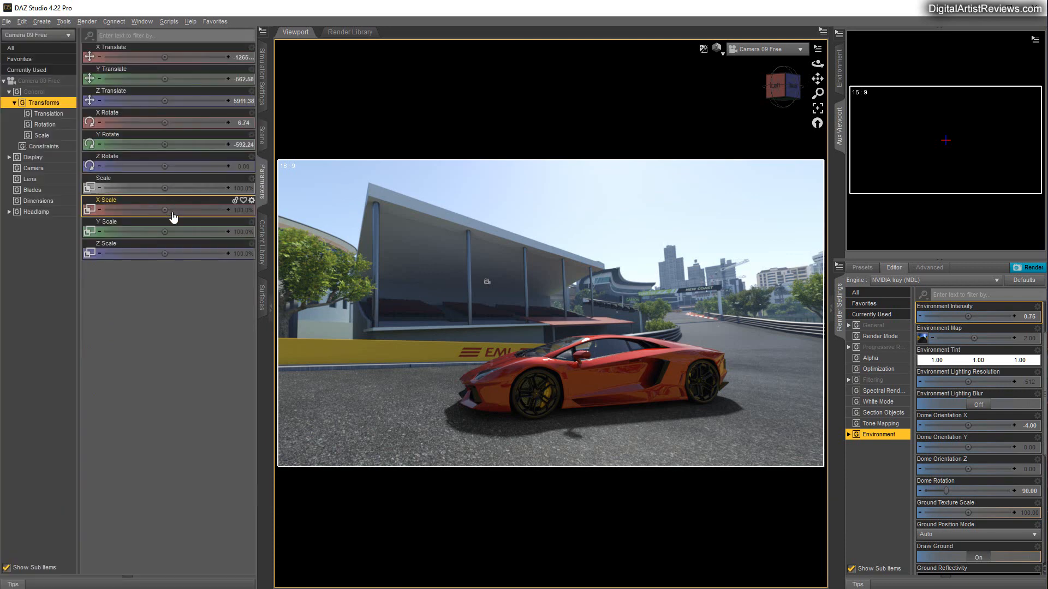
drag(166, 164, 145, 166)
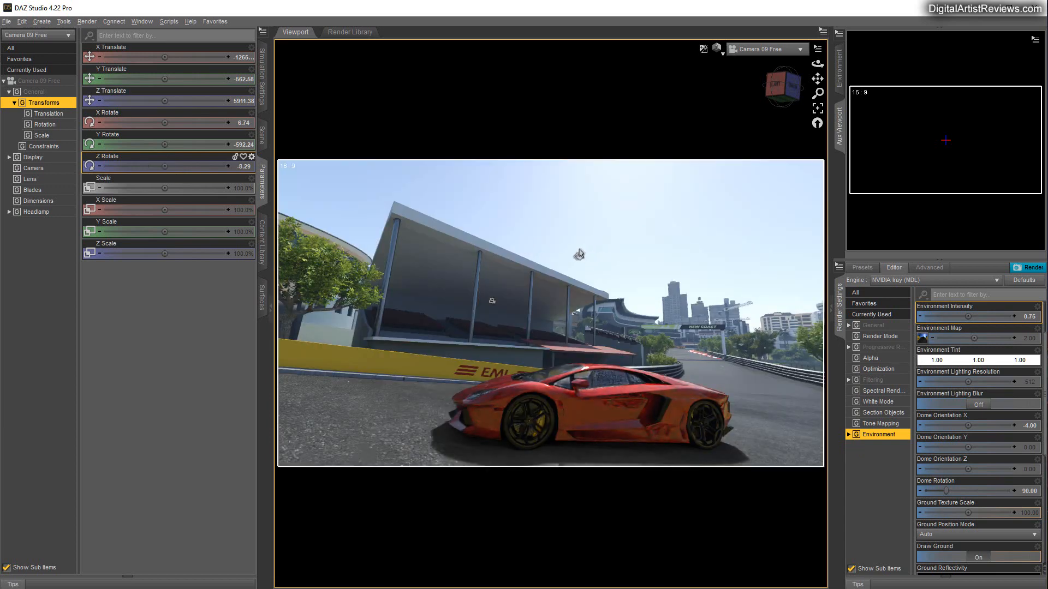
drag(817, 64, 817, 76)
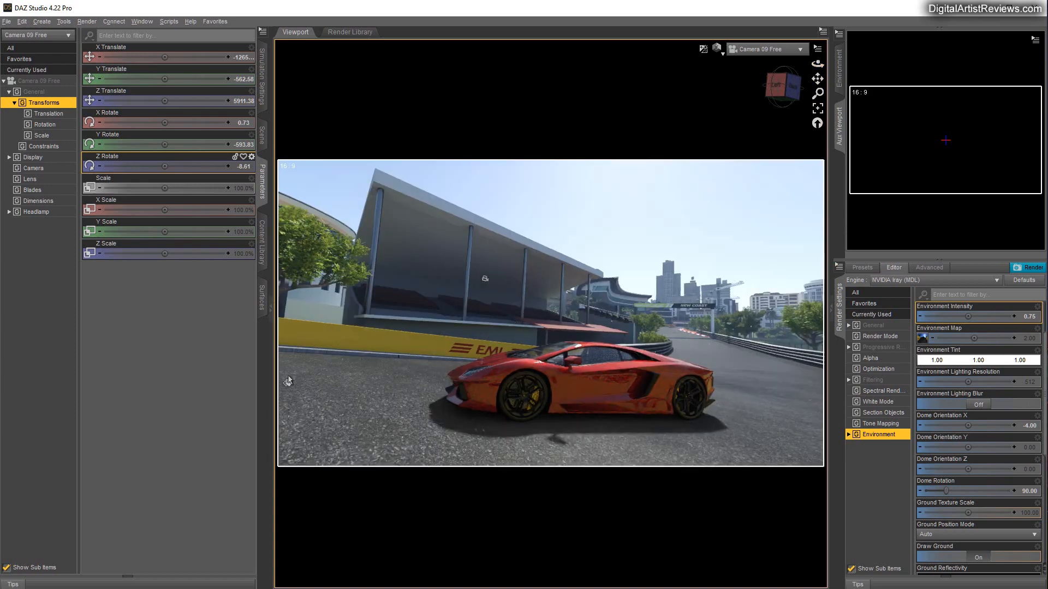
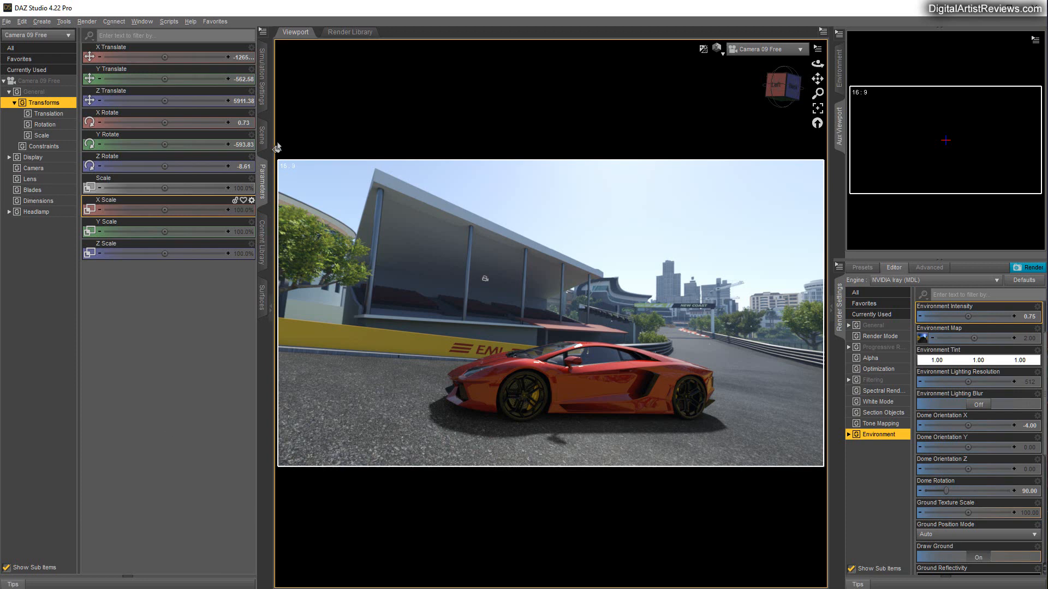
- Set the Z Rotate and Y Rotate of Camera 09 Free to 0
click(243, 167)
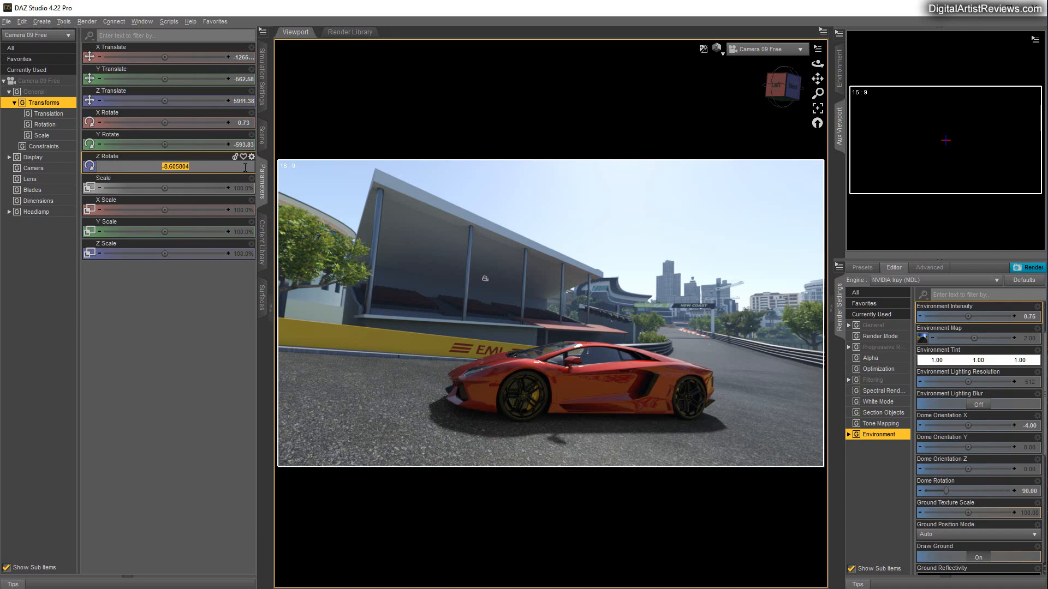
text(0)
key(Return)
click(235, 144)
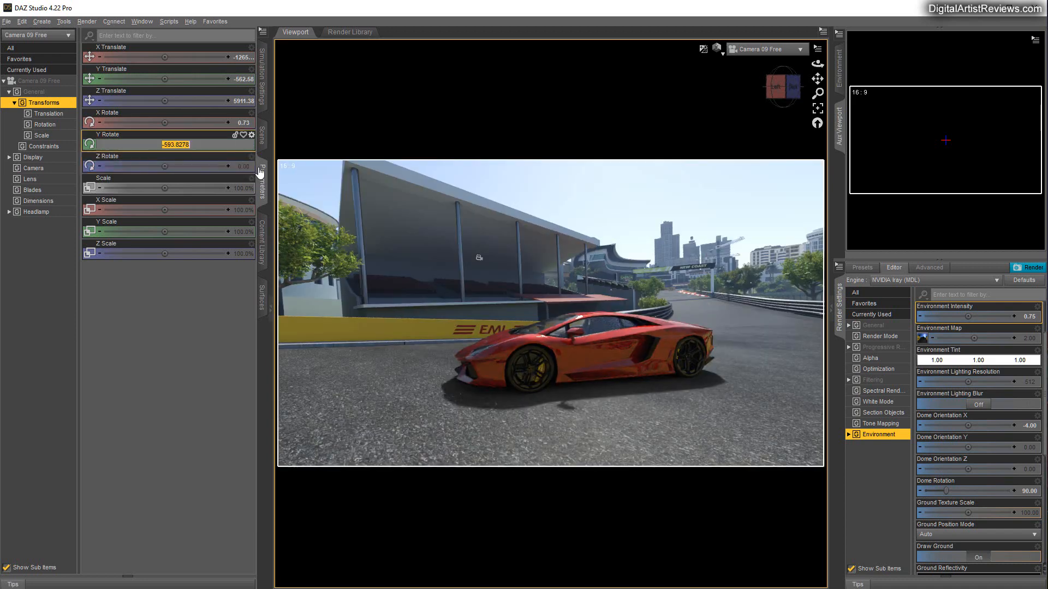
text(0)
key(Return)
- Load the Camera 00 render preset from the Race Track Day set and look through Camera 00 Locked
click(262, 239)
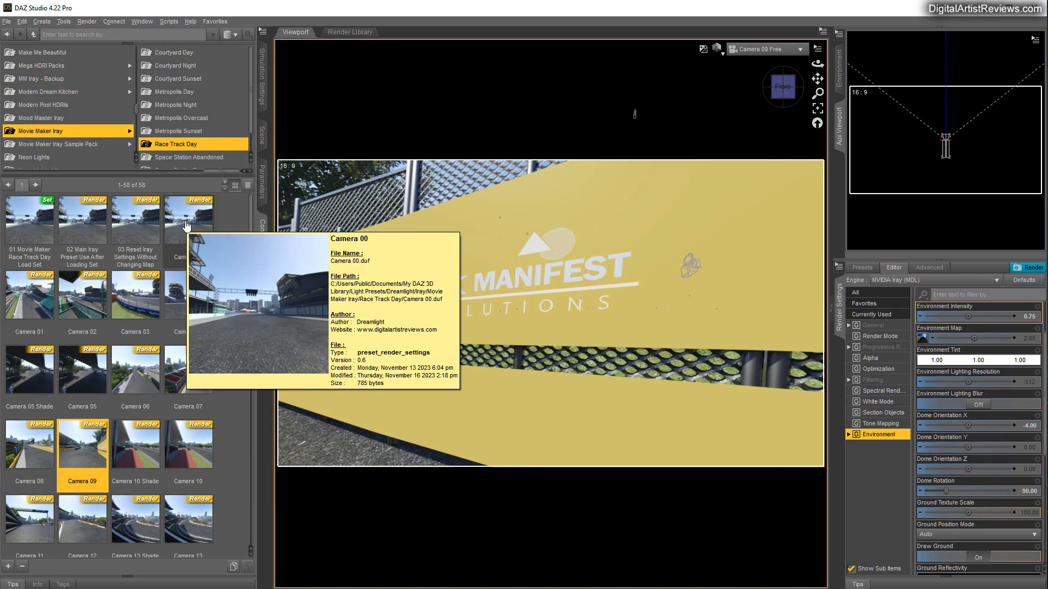
click(187, 225)
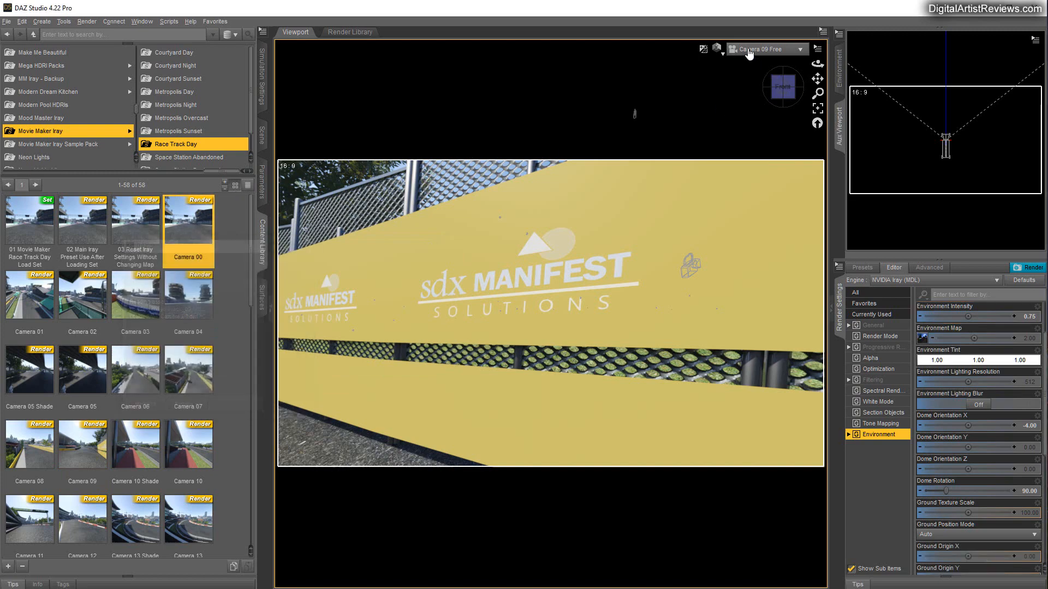
click(748, 51)
click(743, 33)
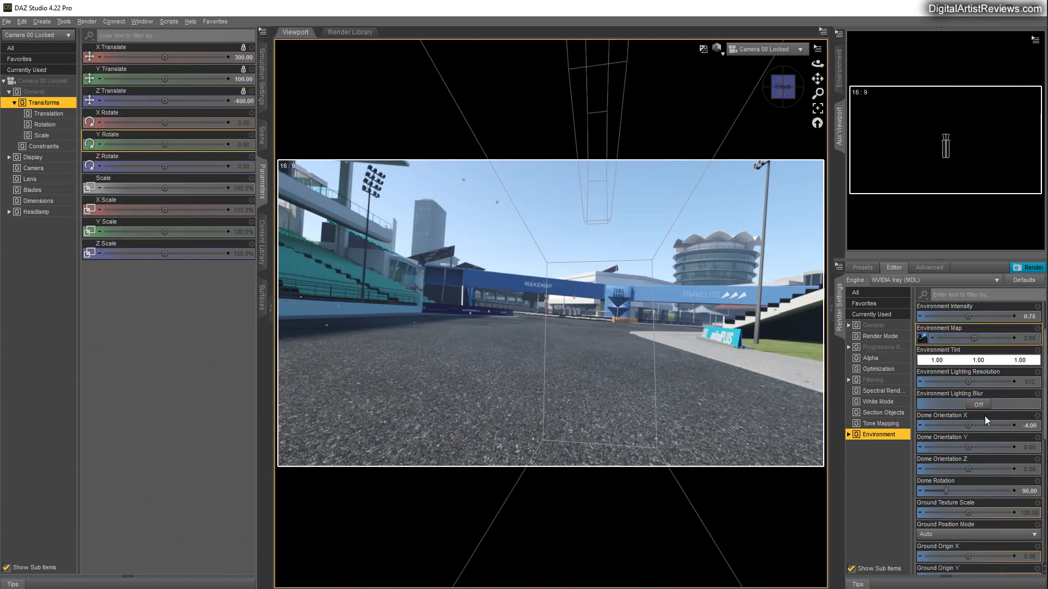
- Set Dome Orientation X to 0 and orbit Camera 00 Locked to face the opposite way down the track
double_click(1029, 426)
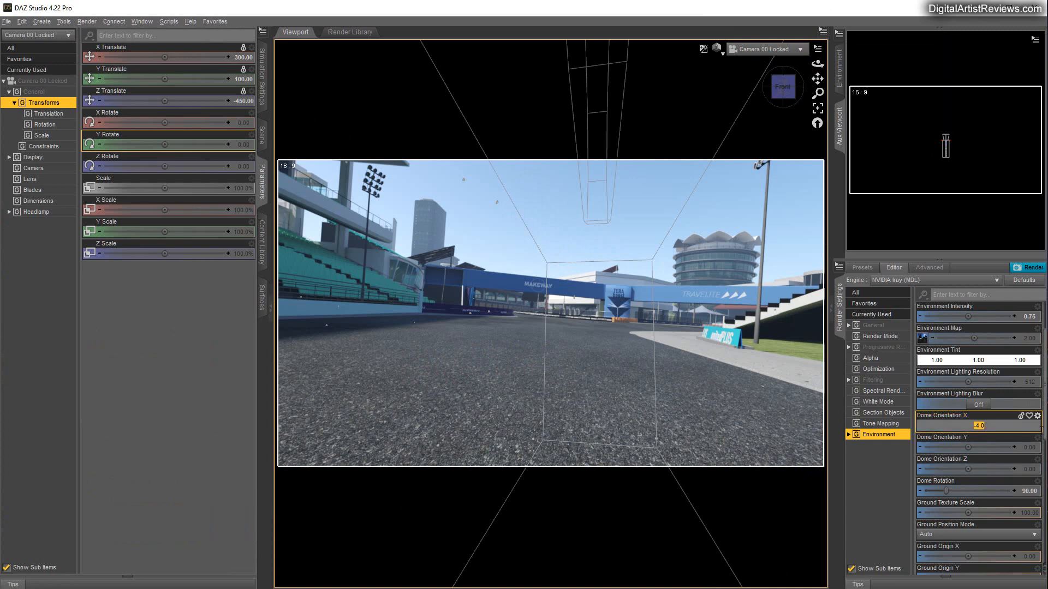
text(0)
key(Return)
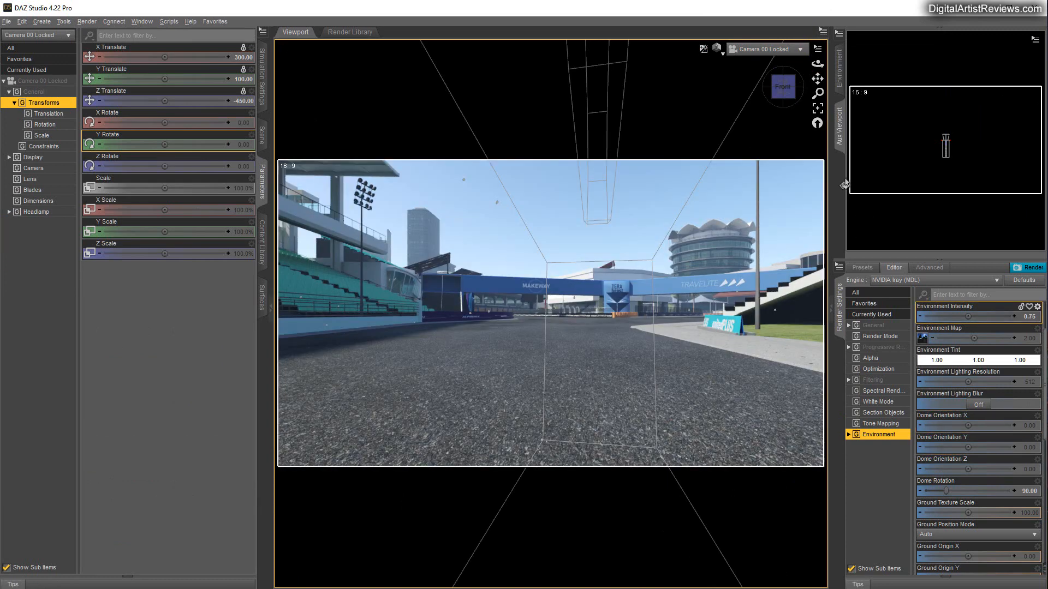
drag(817, 64, 743, 66)
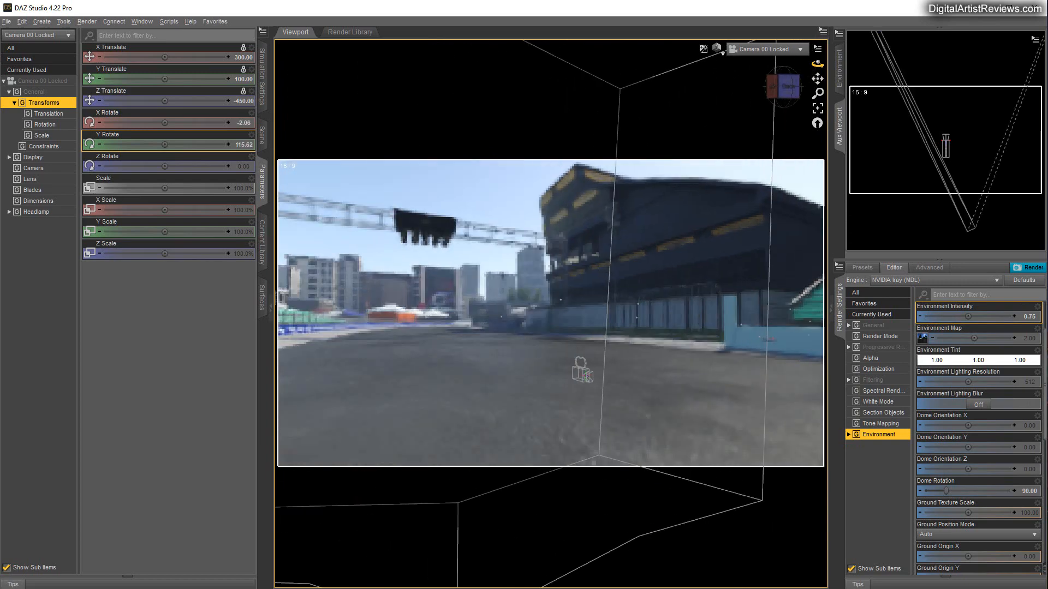
- Delete the Amenazador-Ver2 car from the scene and load a fresh copy using Amenazador v2 C Full Load
click(263, 135)
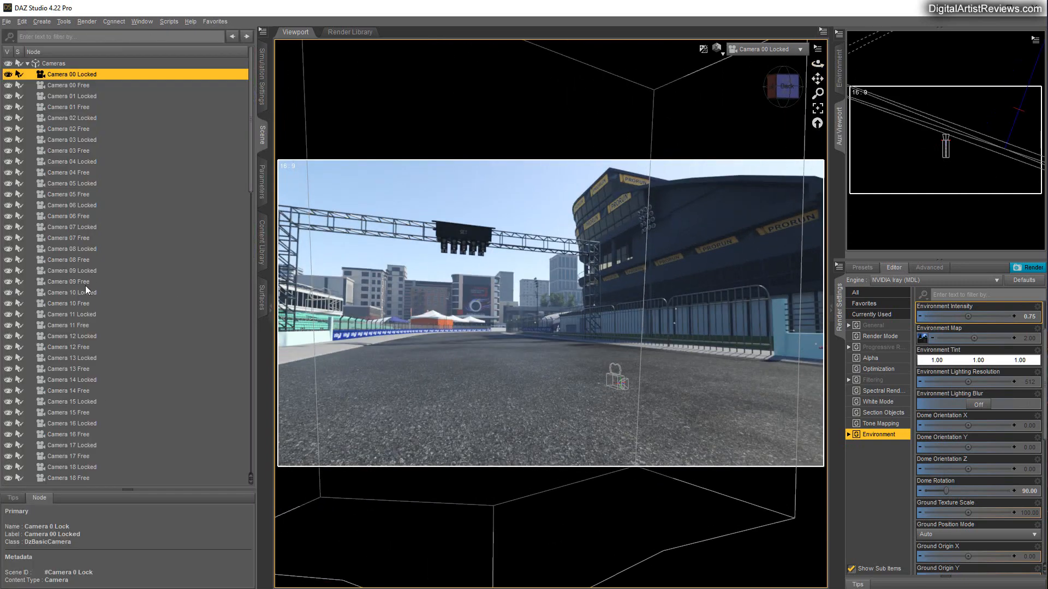
scroll(104, 367, down, 20)
right_click(68, 479)
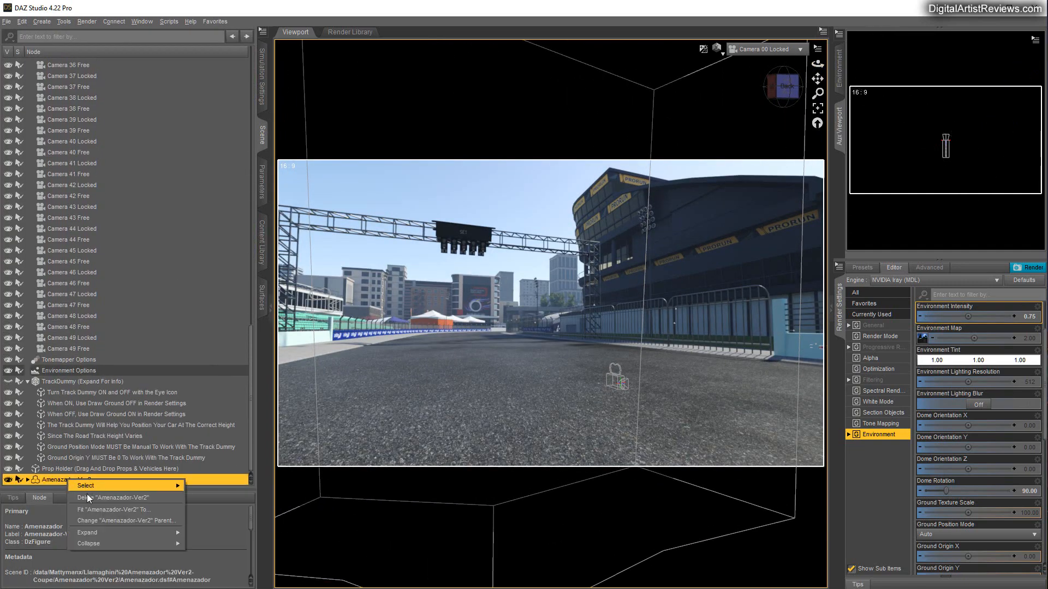
click(87, 498)
click(262, 240)
double_click(29, 221)
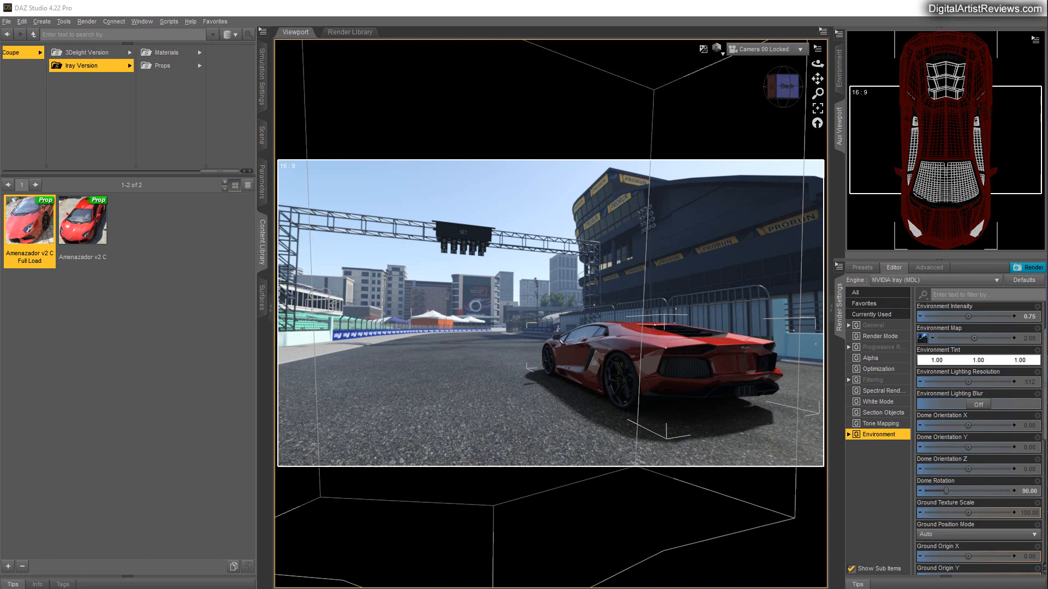
- Open the Timeline as an enlarged window and set its total length to 300 frames
click(142, 22)
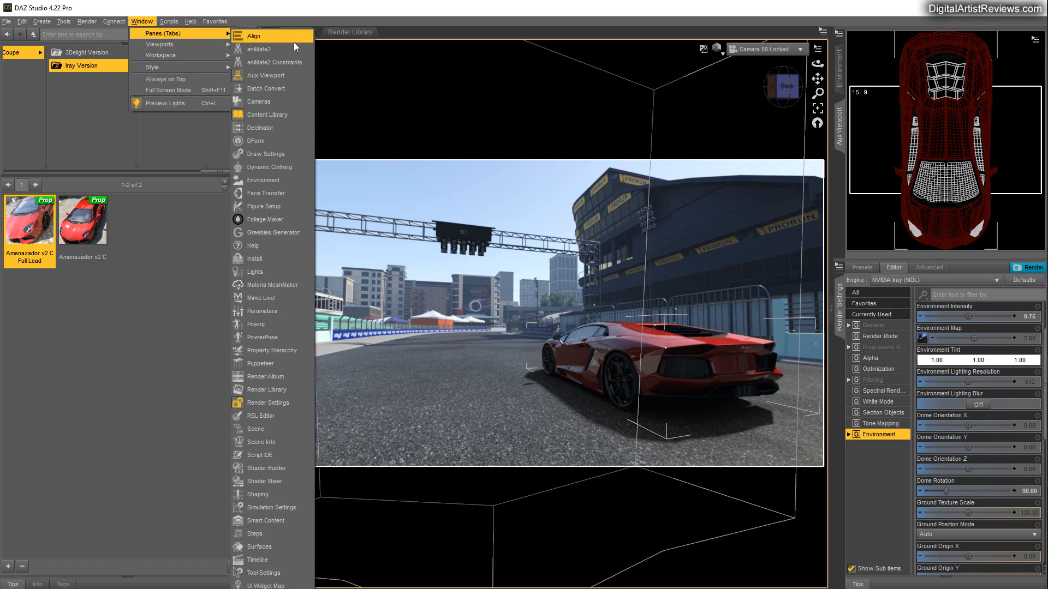
click(242, 559)
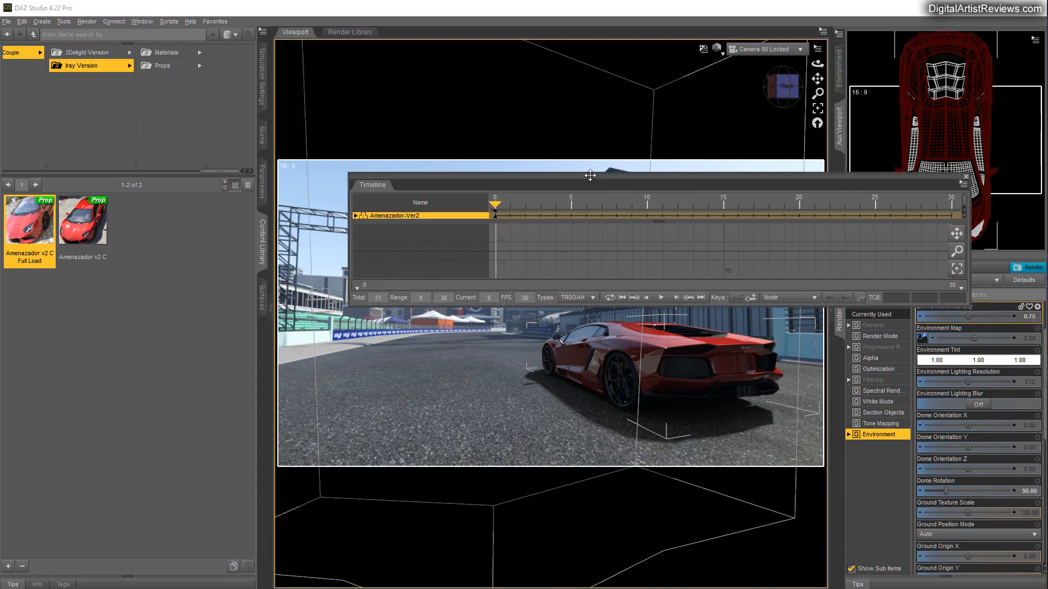
drag(573, 175, 408, 234)
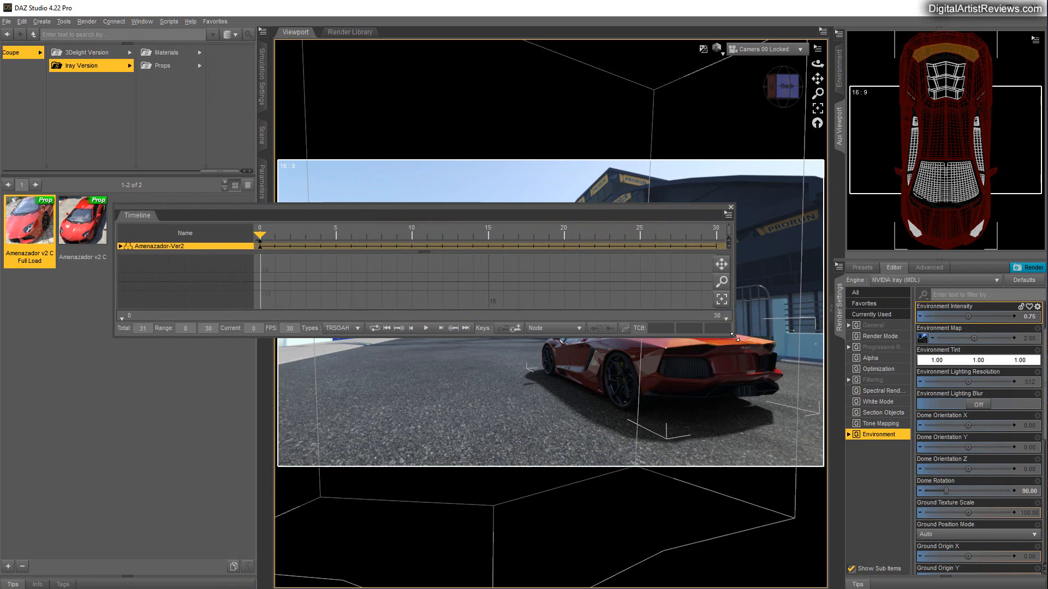
drag(730, 336, 935, 380)
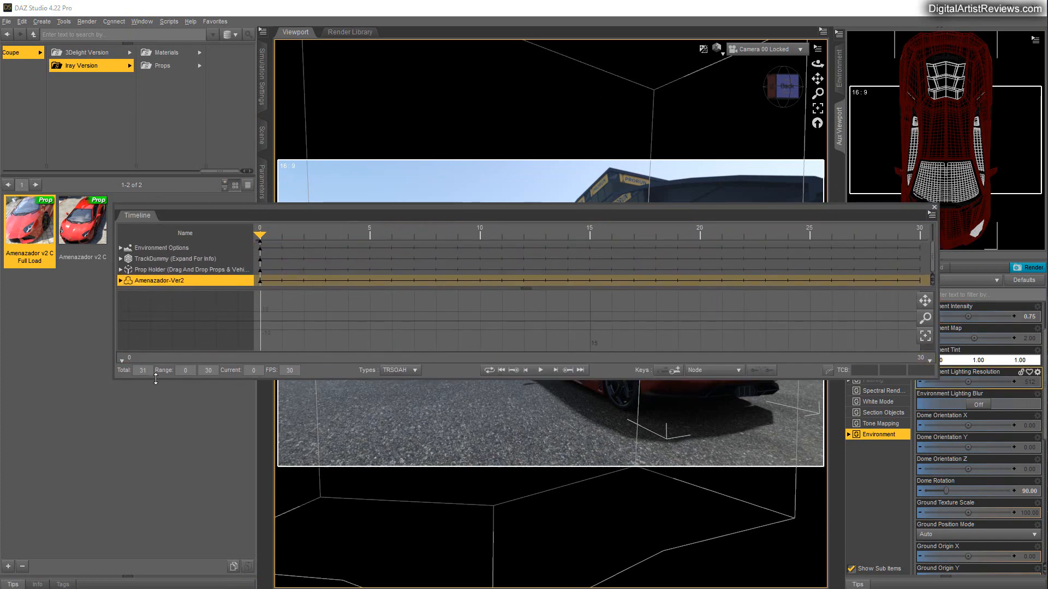
text(300)
key(Return)
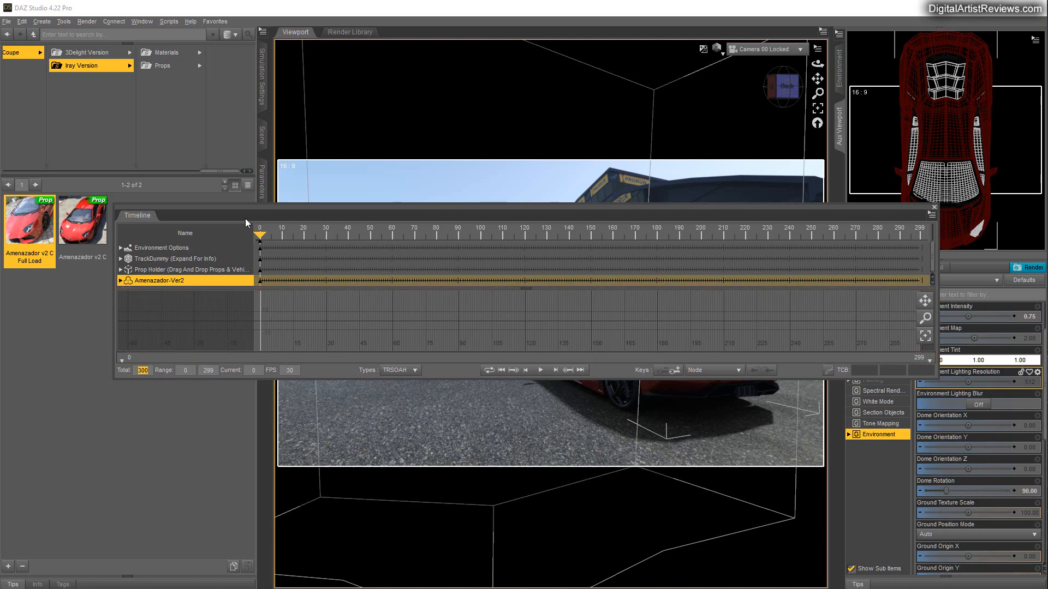
- Move the Timeline out of the way and set the Amenazador car's Z Translate to -4000 at frame 0
drag(235, 210, 206, 381)
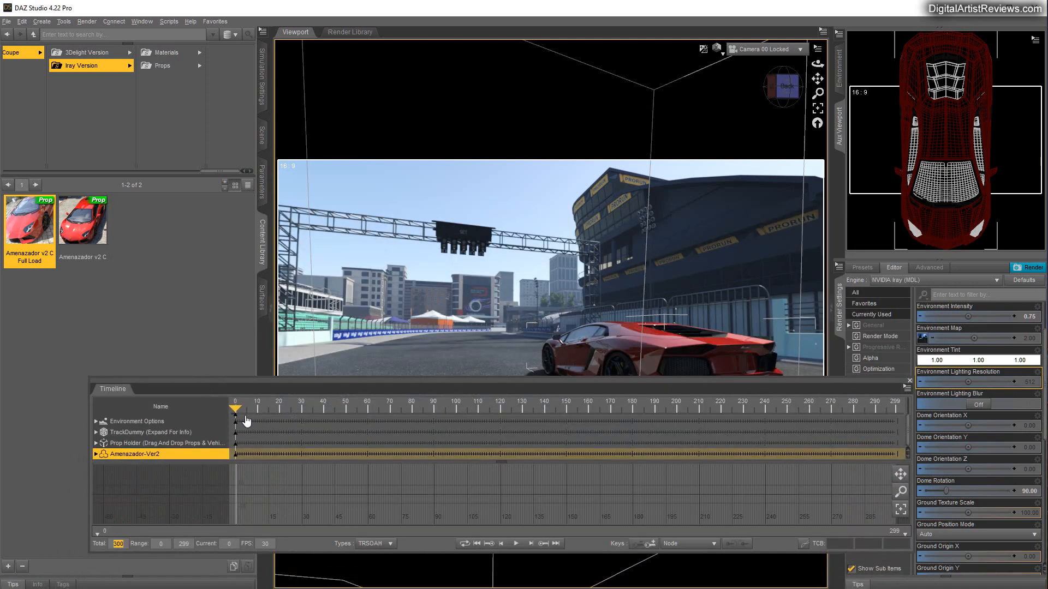
click(951, 417)
drag(185, 379, 131, 588)
click(261, 133)
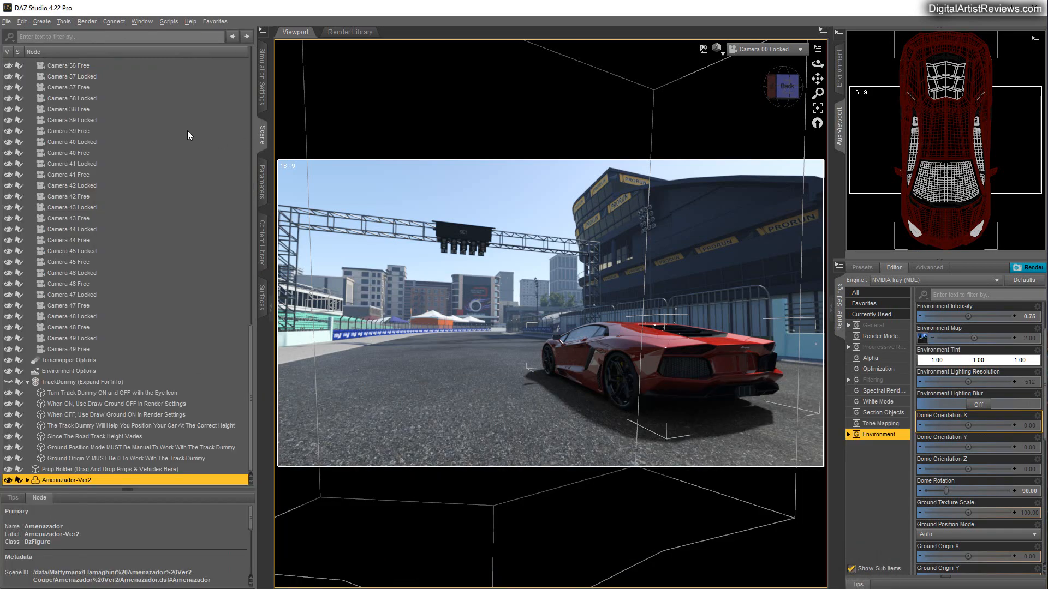
click(261, 180)
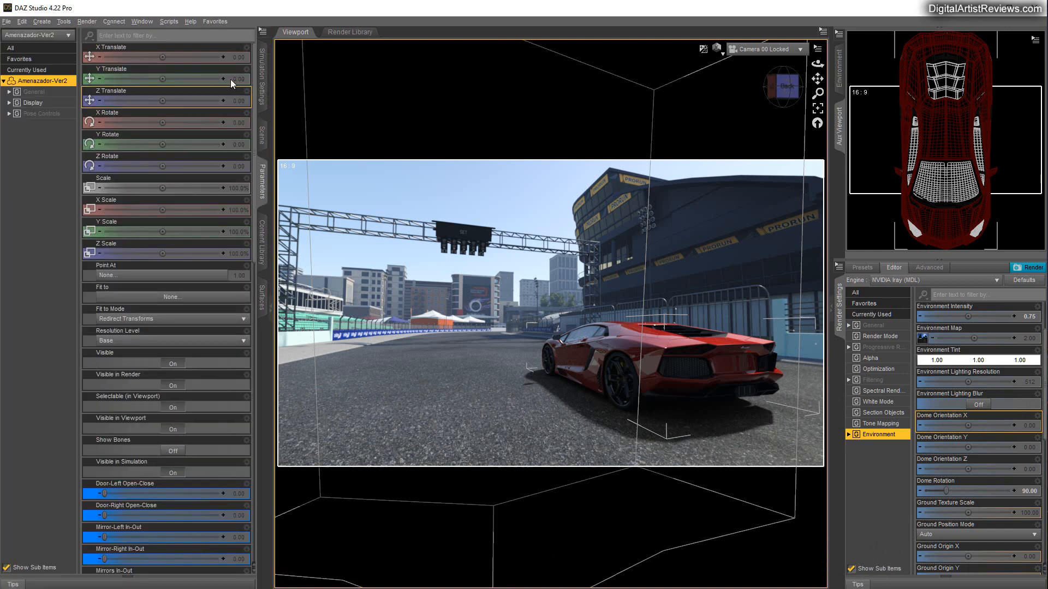
click(230, 102)
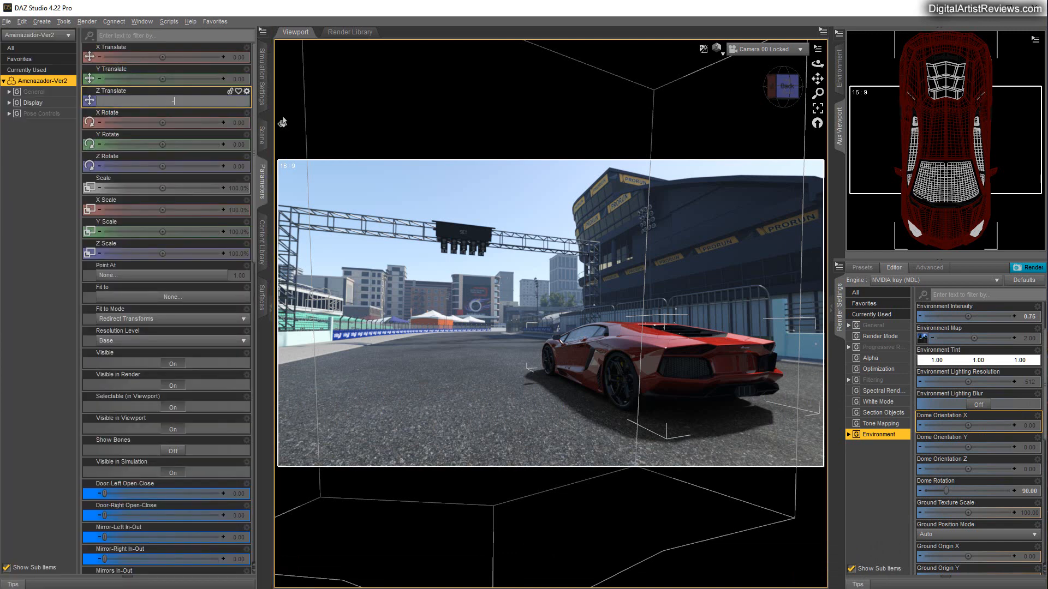
text(-4000)
key(Return)
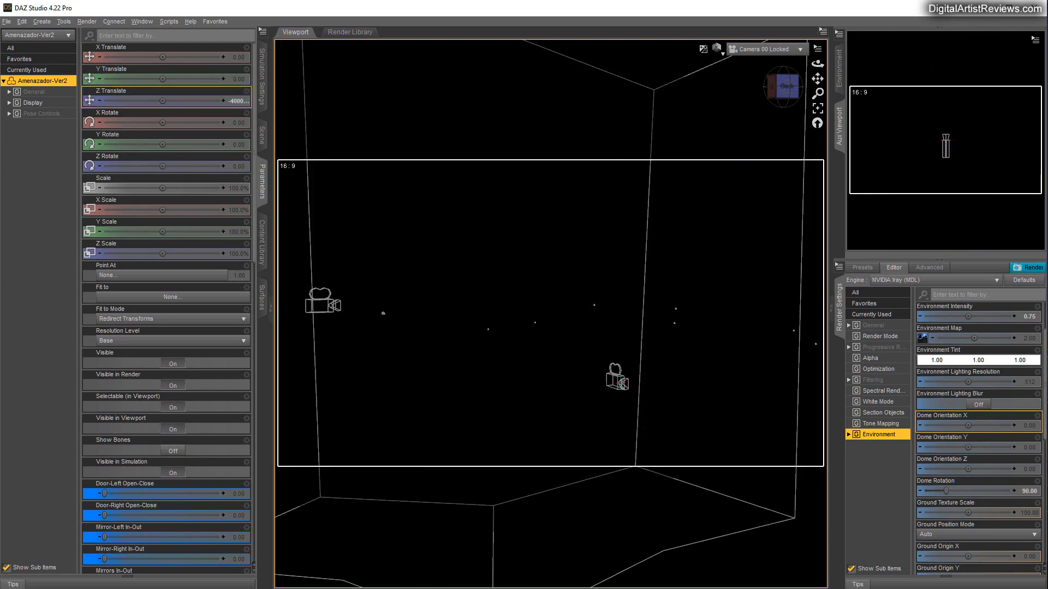
- Go to frame 299 and set the Amenazador car's Z Translate to 4000
drag(162, 588, 189, 326)
drag(115, 327, 98, 587)
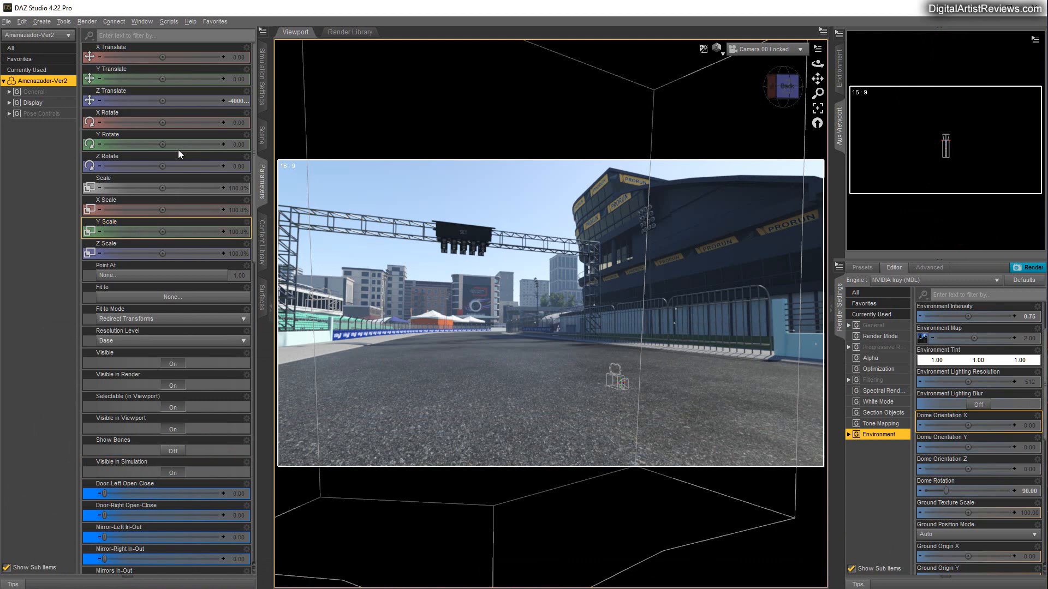
click(237, 103)
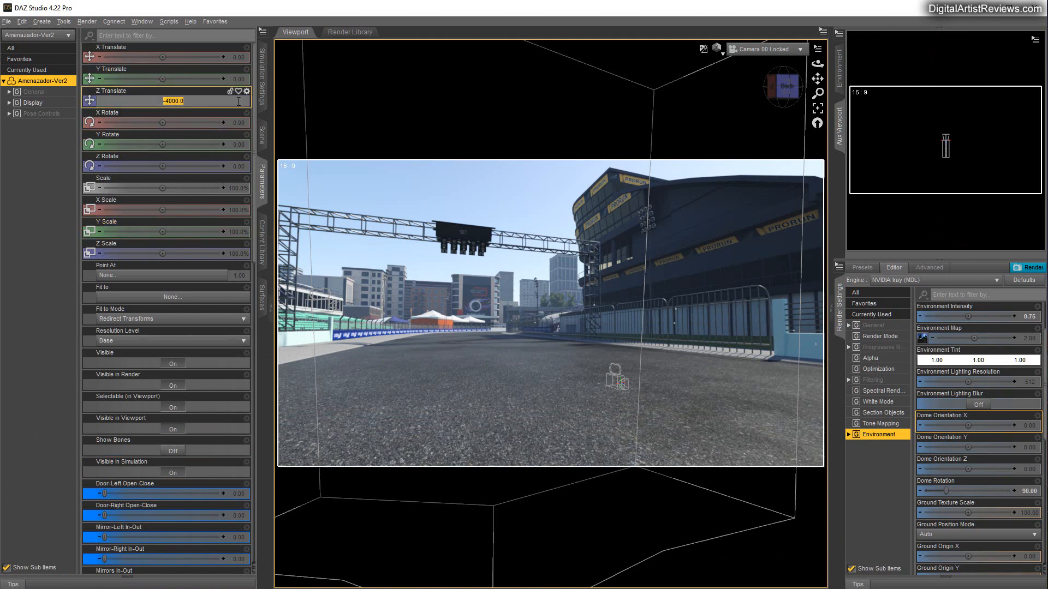
text(4000)
key(Return)
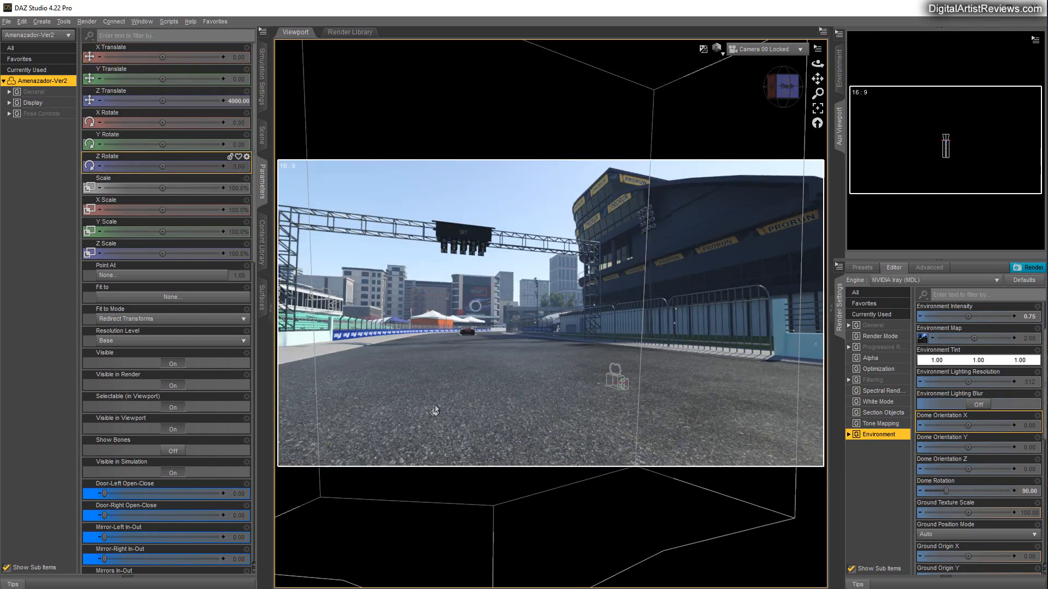
- Return to frame 0 and orbit and zoom Camera 00 Locked in on the distant approaching car
click(349, 588)
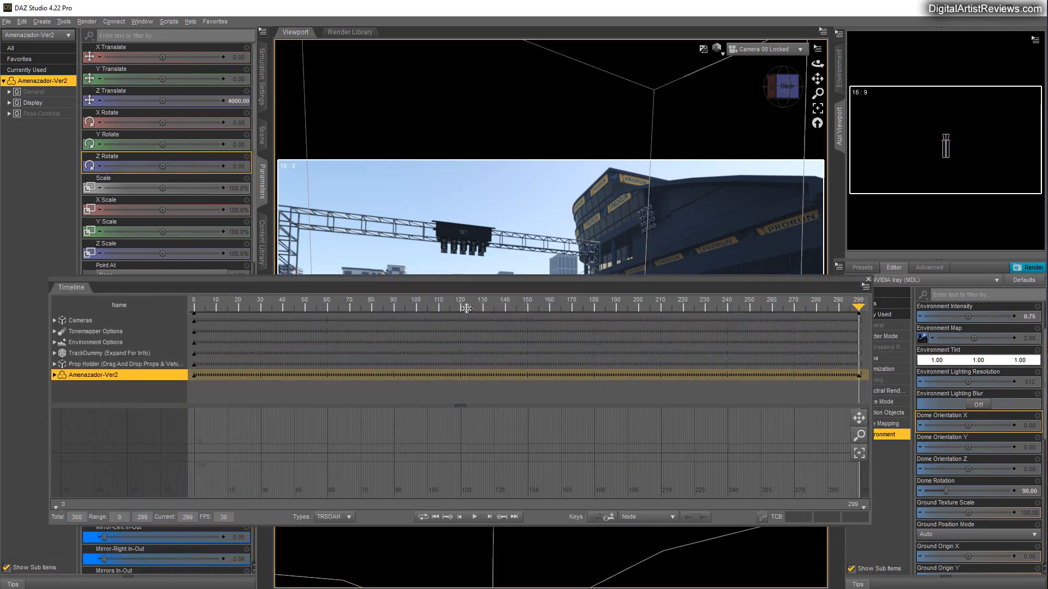
drag(402, 278, 421, 352)
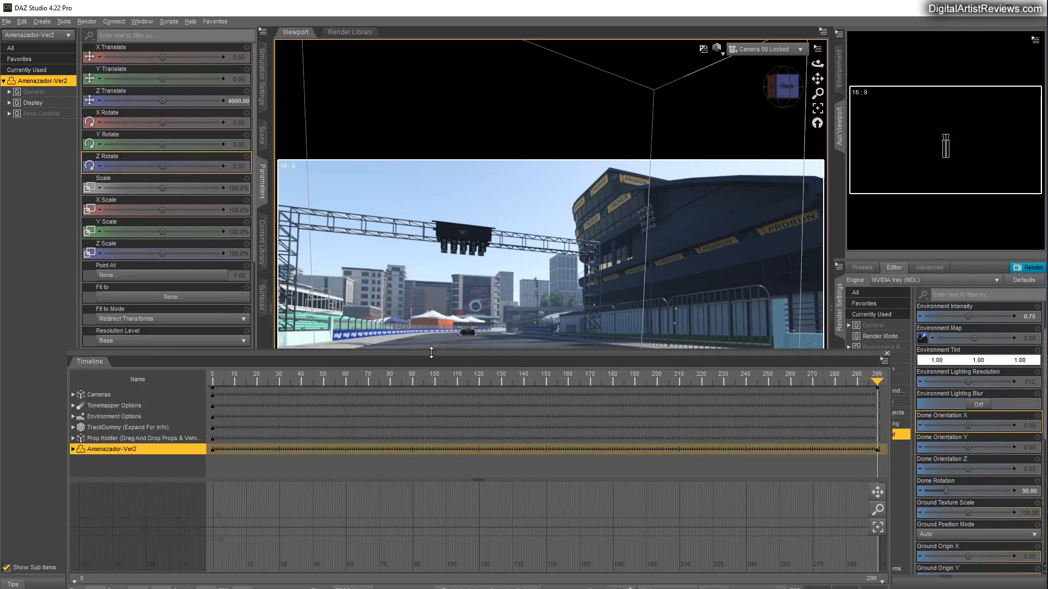
click(875, 381)
drag(157, 377, 201, 360)
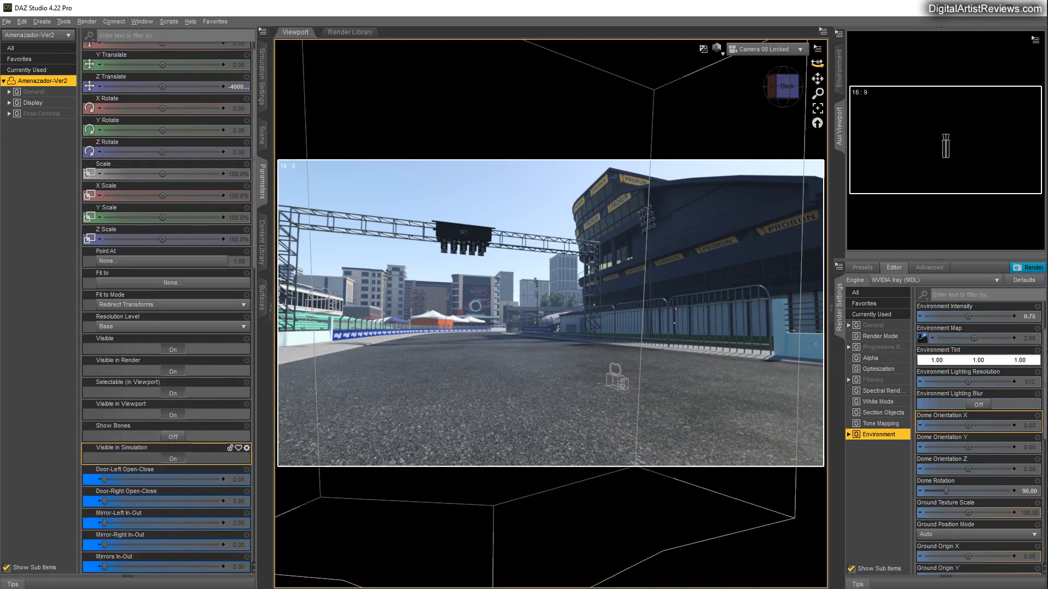
drag(817, 64, 969, 58)
drag(818, 93, 822, 65)
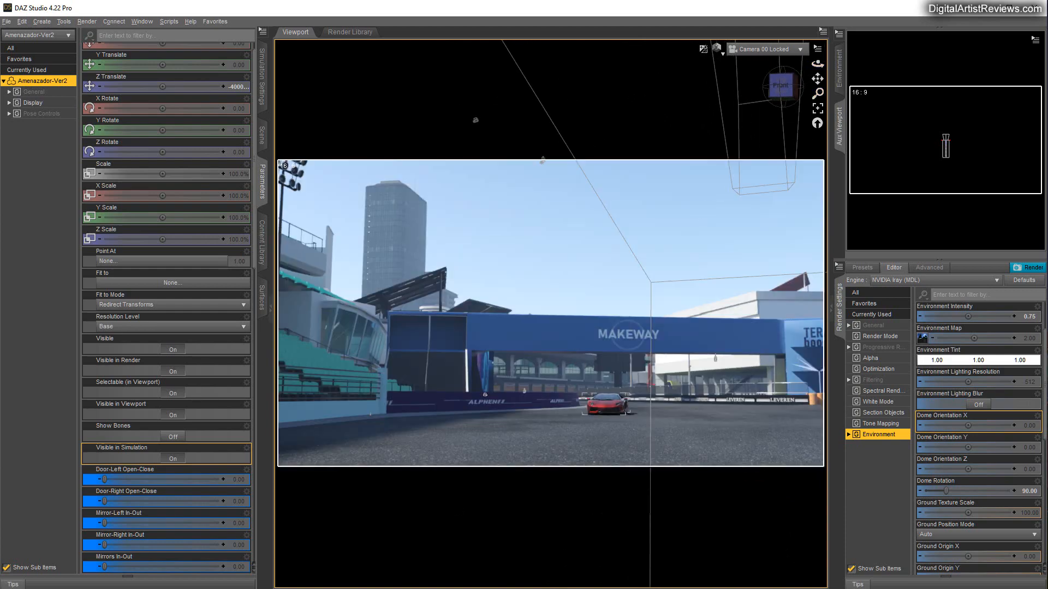
- Orbit Camera 00 Locked to follow the approaching car at frame 42 and again at about frame 90
drag(396, 588, 384, 306)
drag(321, 298, 296, 516)
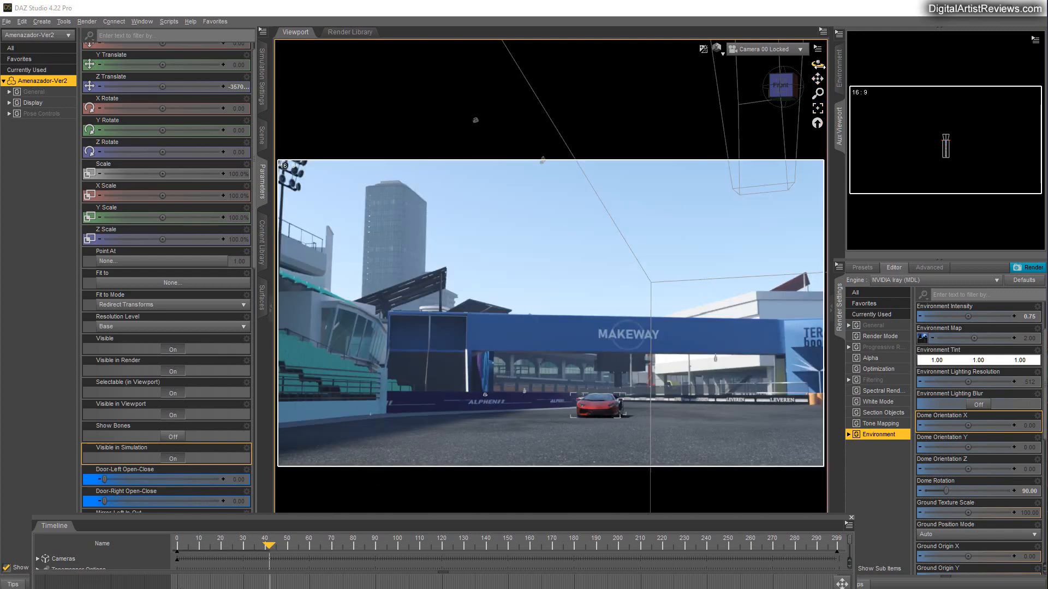
drag(817, 64, 807, 64)
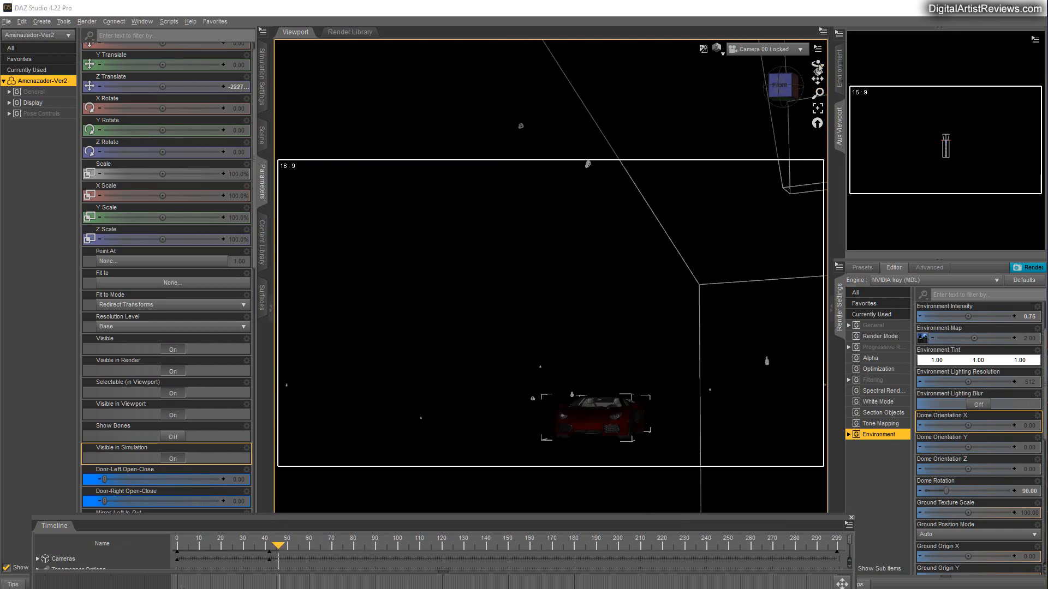
mouse_move(821, 64)
mouse_down()
mouse_move(840, 58)
mouse_move(829, 58)
mouse_up()
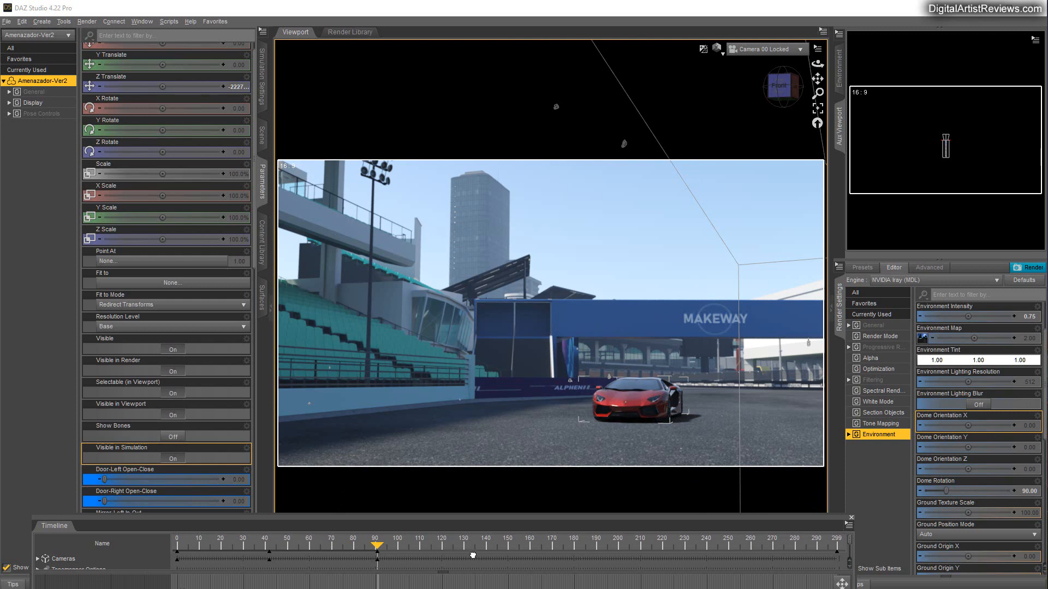
- Orbit and zoom Camera 00 Locked to frame the passing car from the side at frame 140, and return to about frame 121
drag(478, 553, 479, 553)
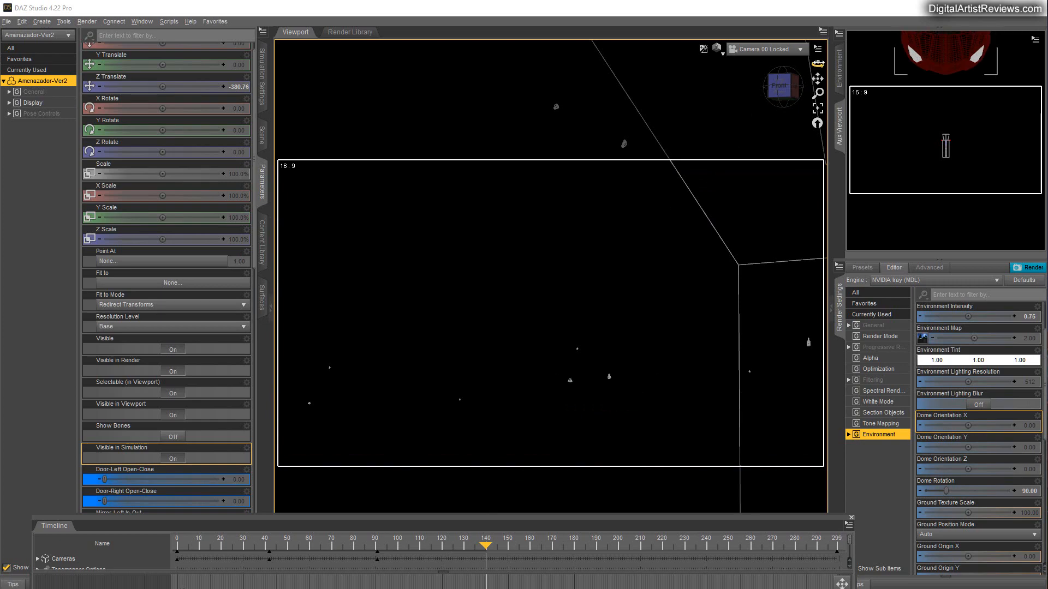
drag(817, 64, 818, 108)
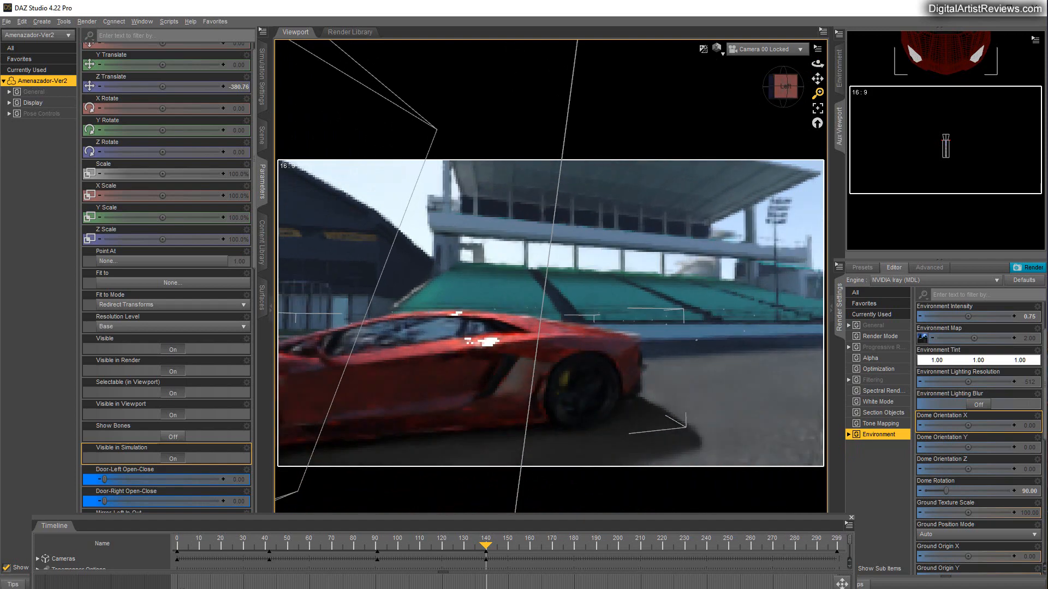
drag(817, 63, 810, 63)
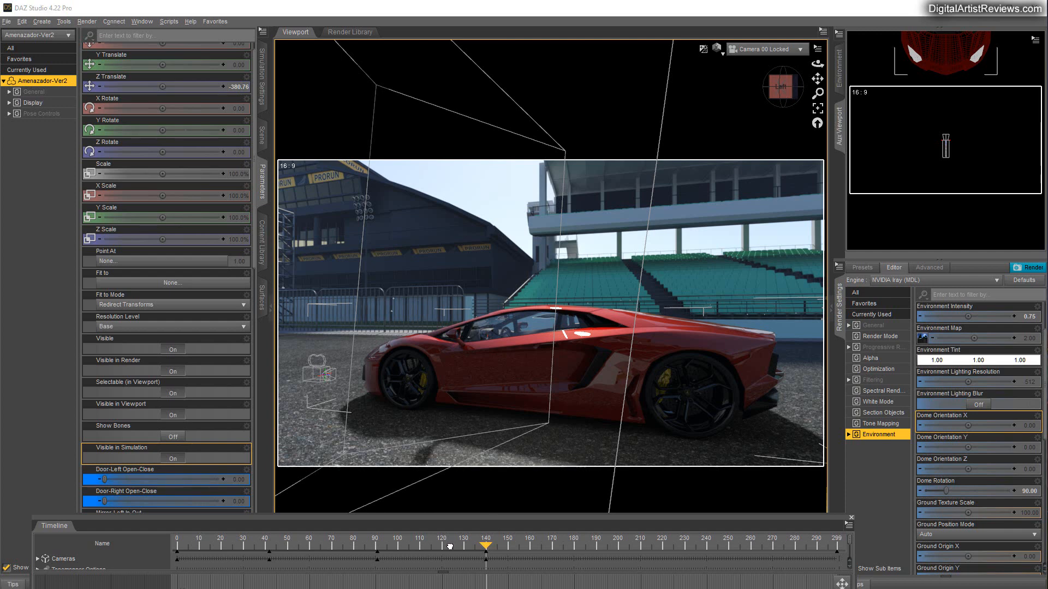
drag(449, 547, 449, 548)
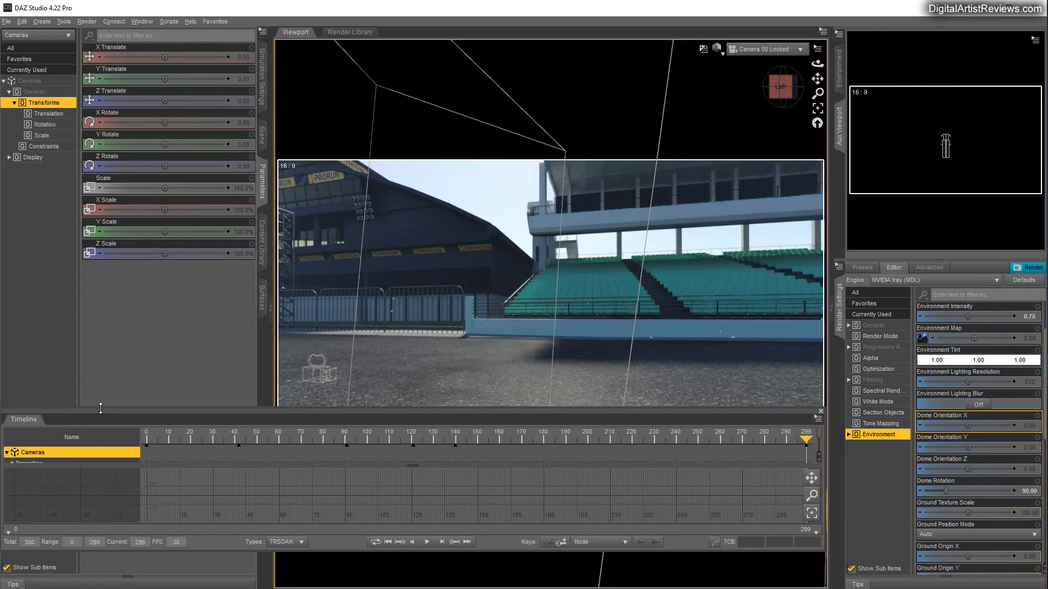
- Delete Camera 00 Locked's keyframe at frame 140 from the timeline
drag(101, 408, 123, 268)
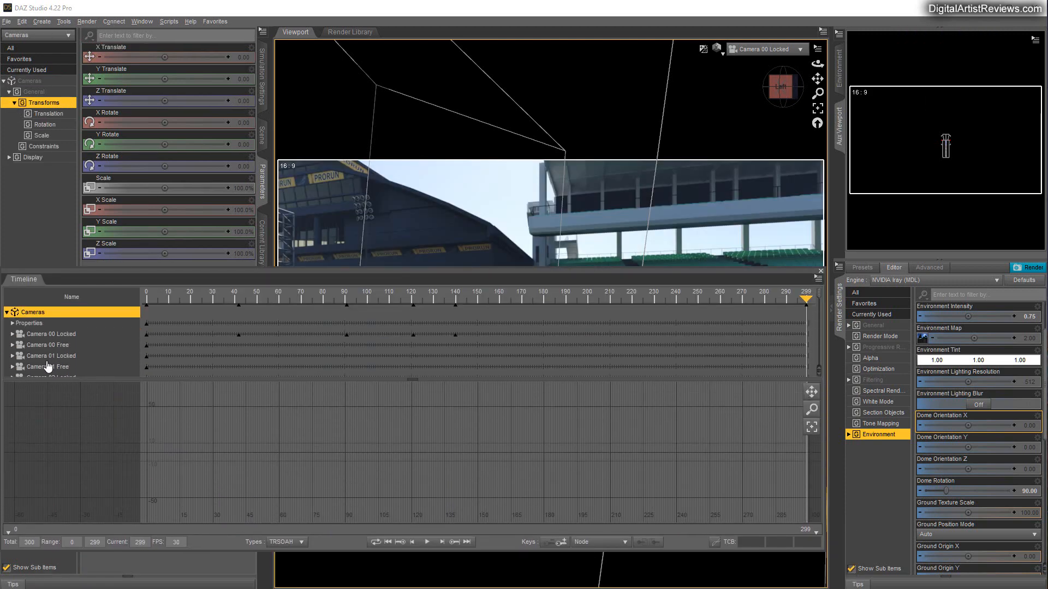
click(44, 334)
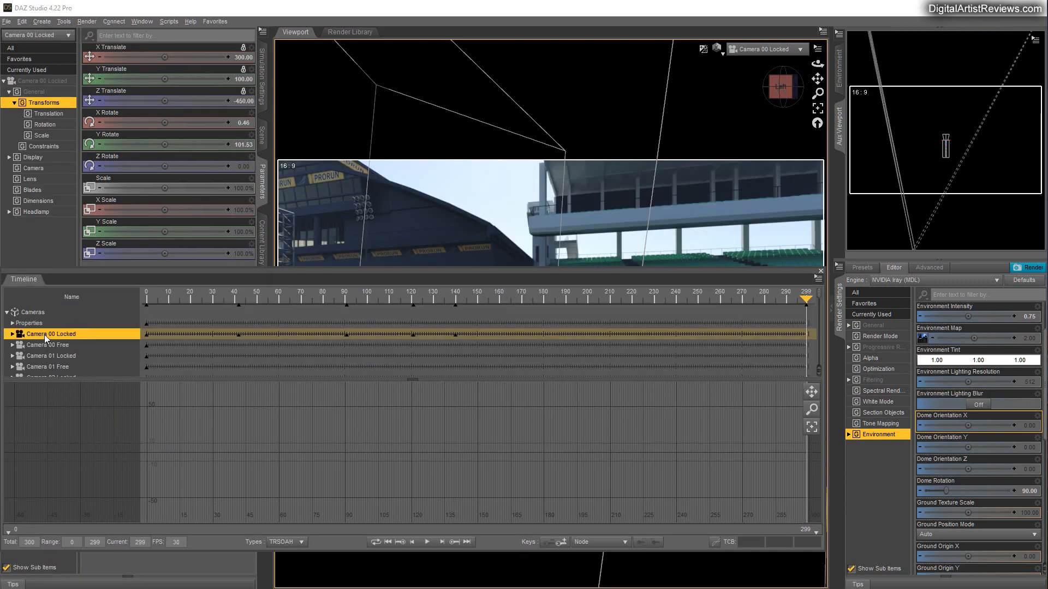
click(455, 334)
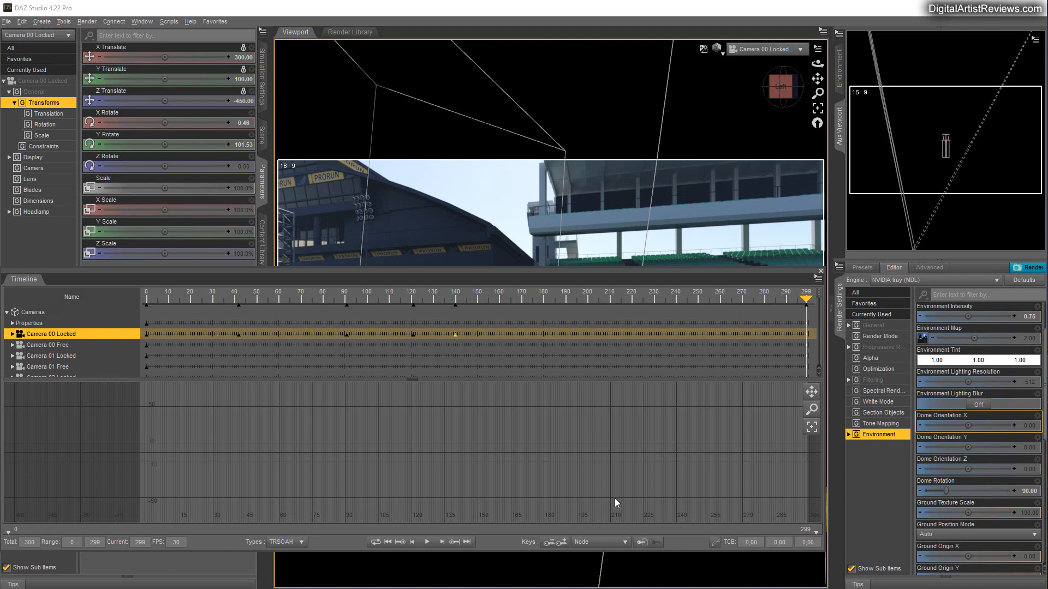
click(640, 543)
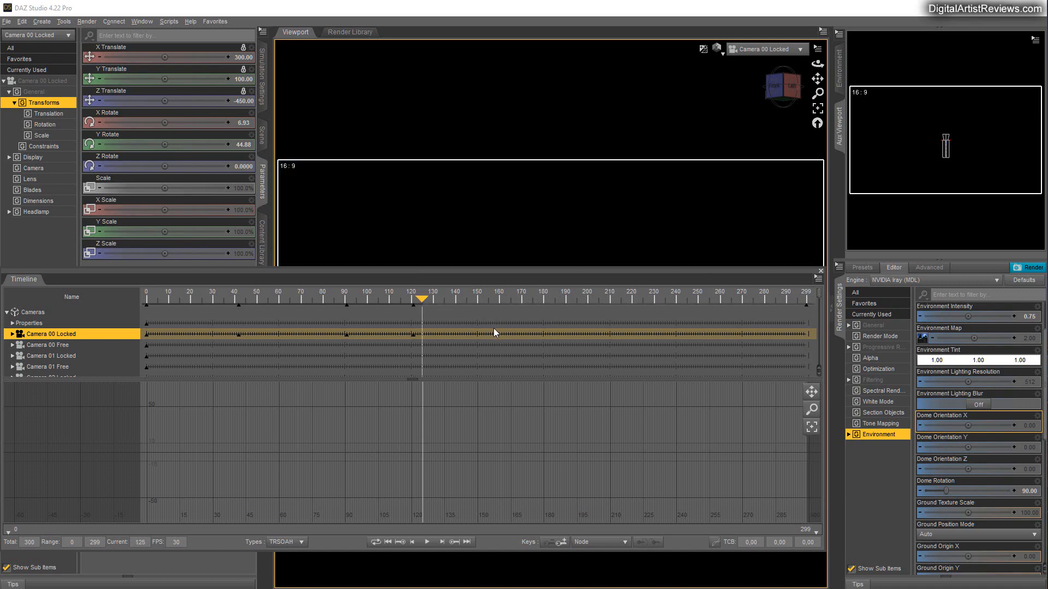
- Return to frame 121 and orbit Camera 00 Locked to bring the whole approaching car nearer the middle of the frame
drag(374, 269, 384, 506)
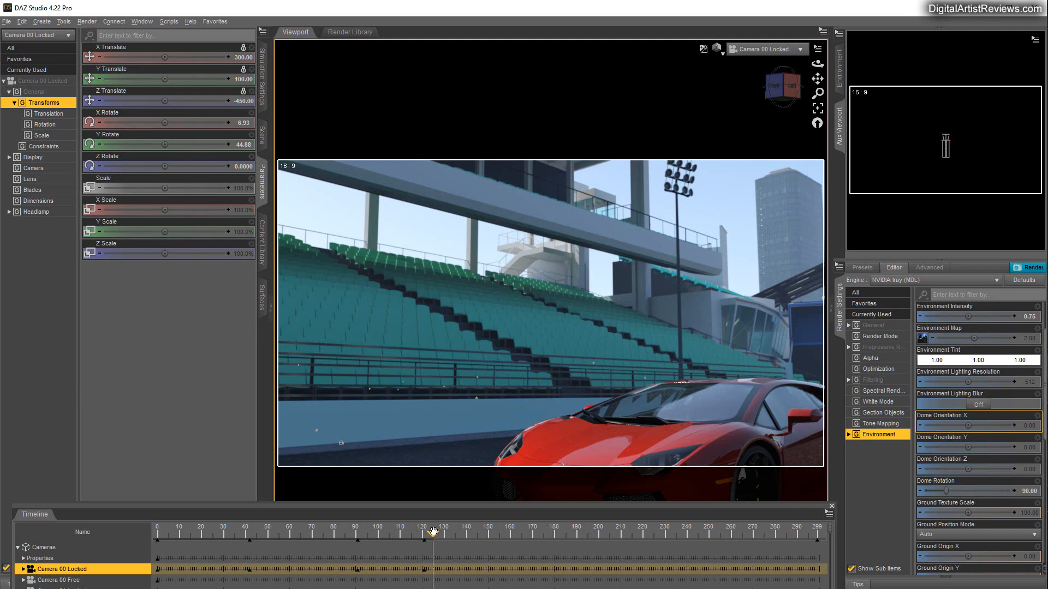
mouse_move(434, 531)
mouse_down()
mouse_move(380, 528)
mouse_move(446, 528)
mouse_up()
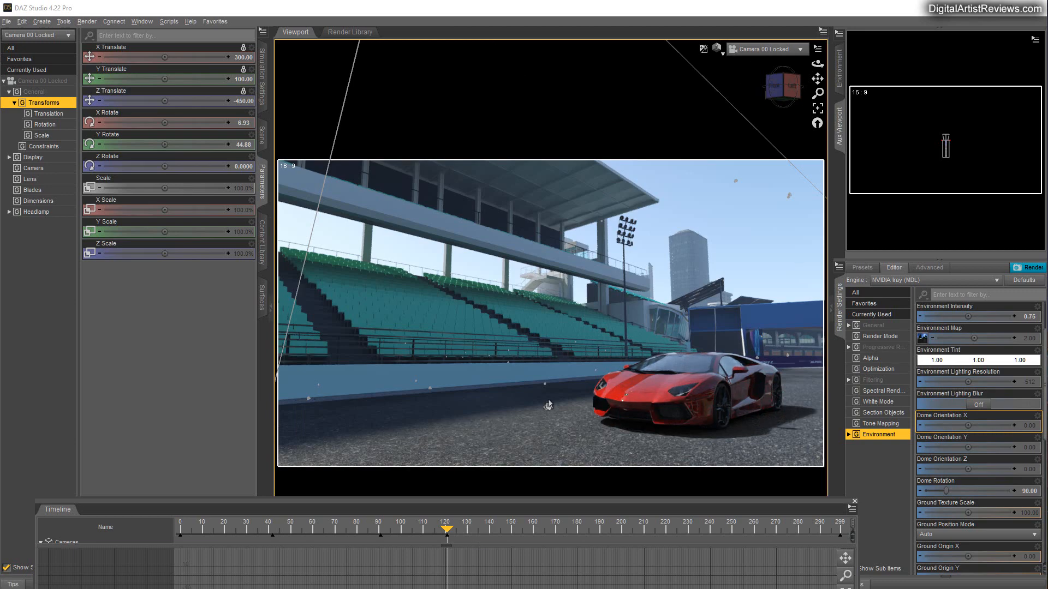
mouse_move(824, 70)
mouse_down()
mouse_move(802, 71)
mouse_move(817, 86)
mouse_move(818, 60)
mouse_up()
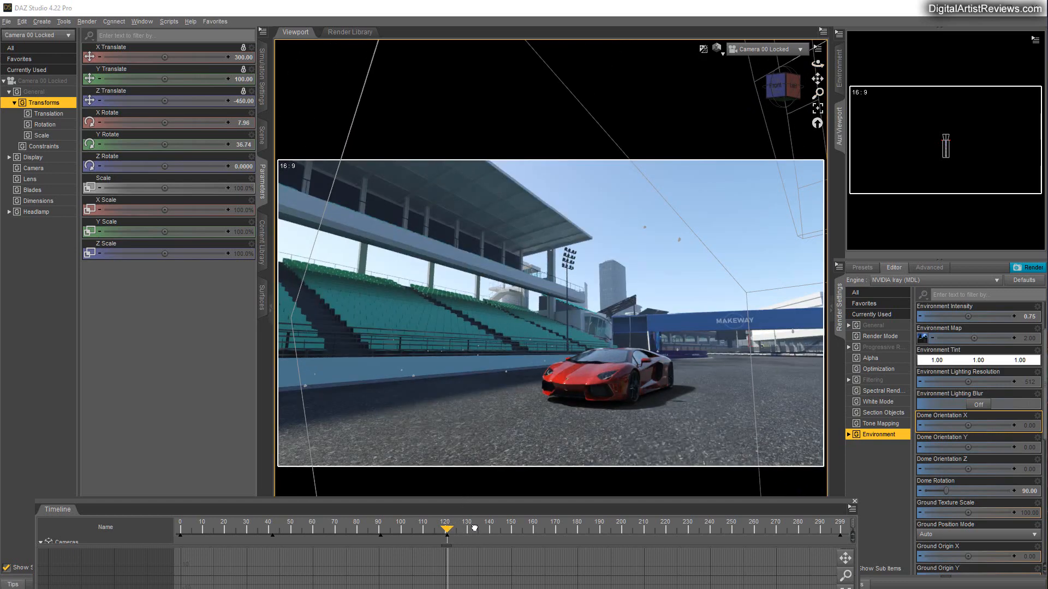
- Orbit Camera 00 Locked to follow the departing car at frame 158 and again at frame 205
drag(500, 530, 523, 533)
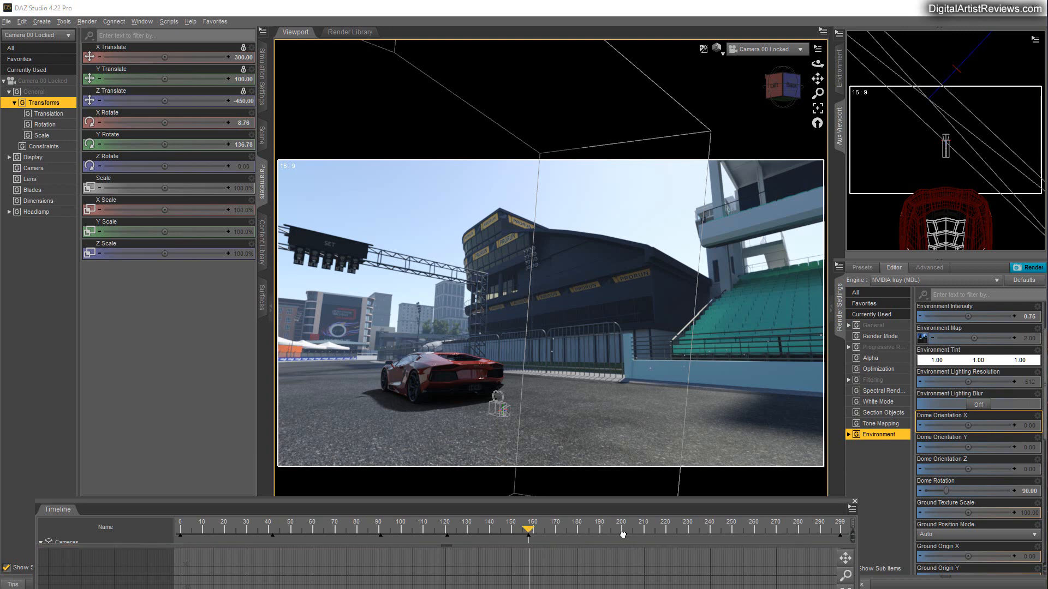
drag(623, 535, 626, 535)
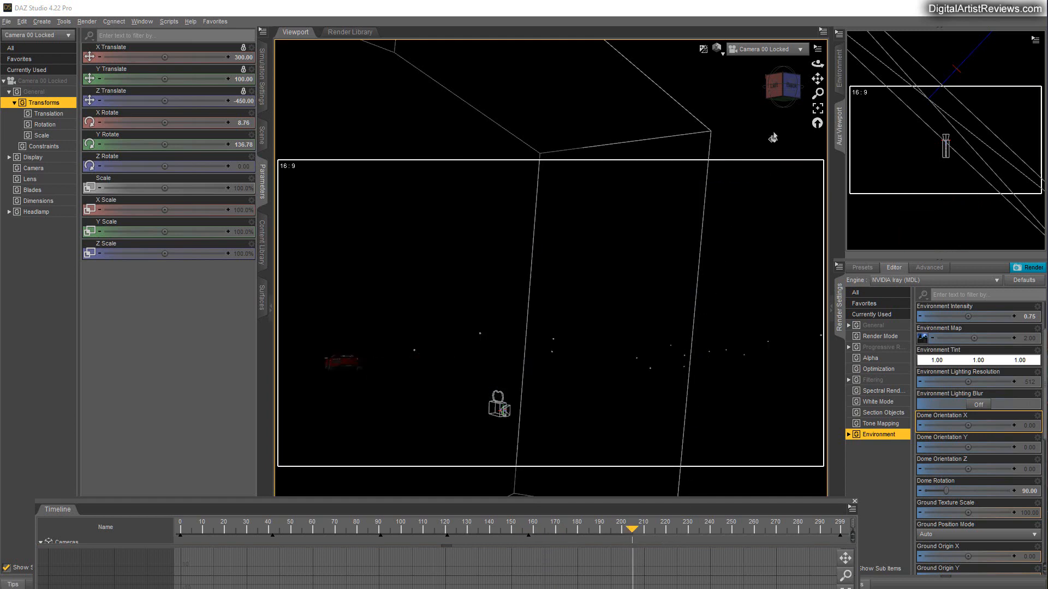
drag(817, 91, 829, 60)
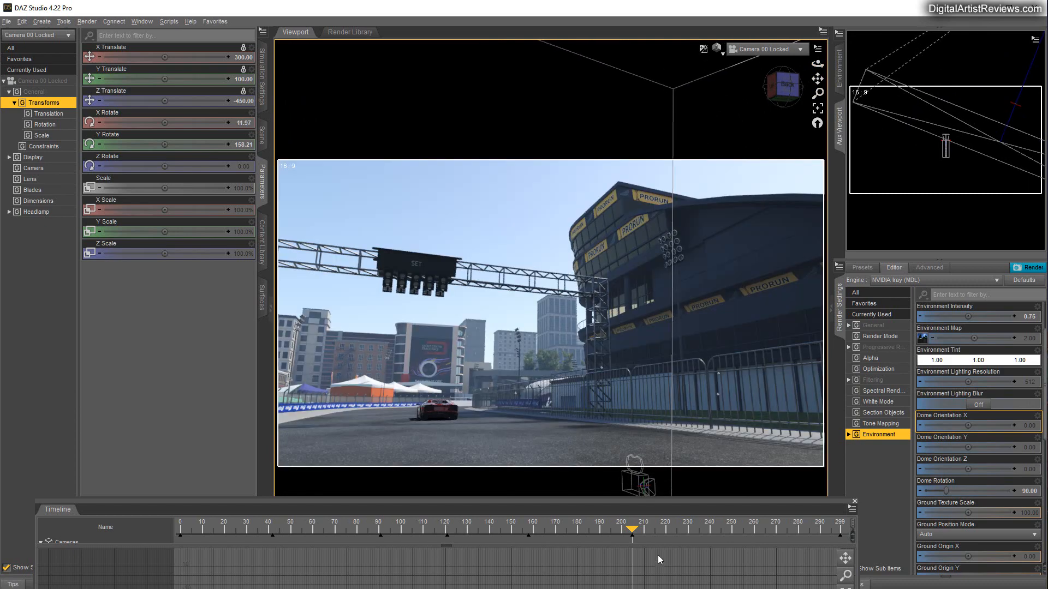
- Orbit Camera 00 Locked to center the distant car at frame 252, and fine-tune its angle at frame 299
click(736, 528)
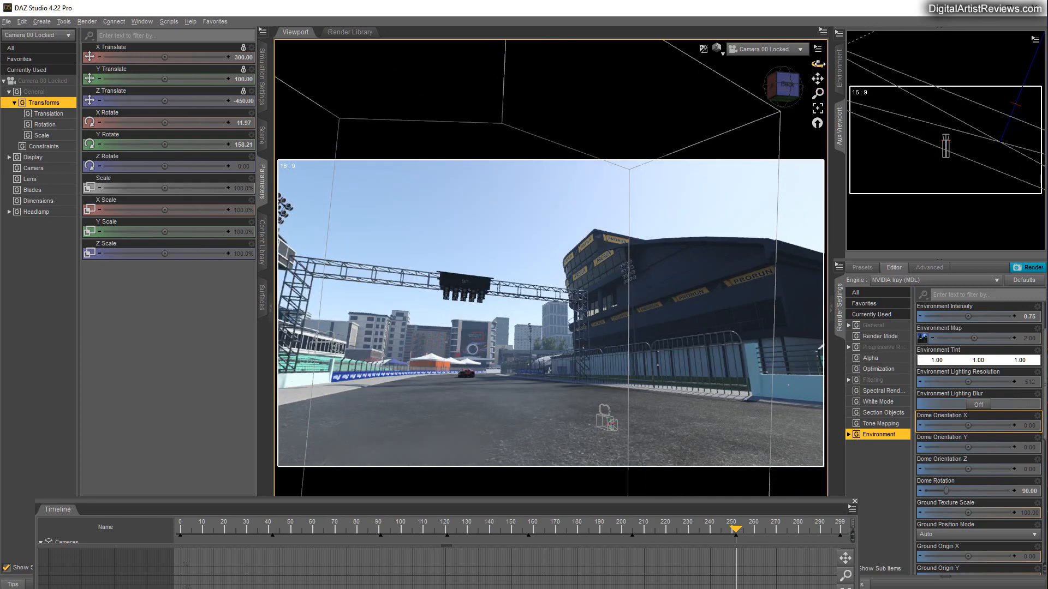
drag(817, 63, 800, 60)
drag(818, 64, 818, 66)
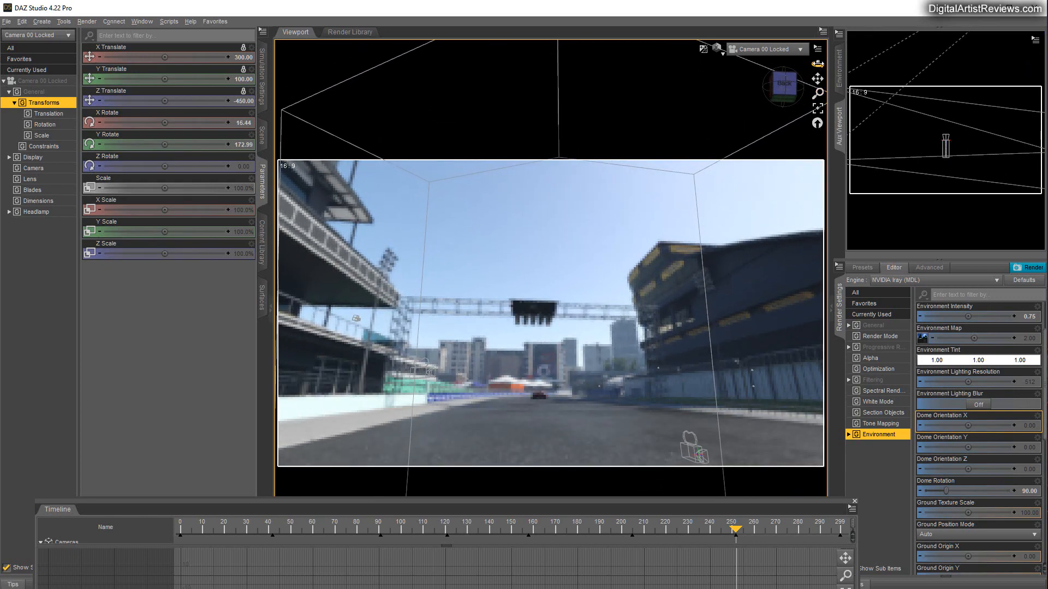
drag(736, 529, 738, 530)
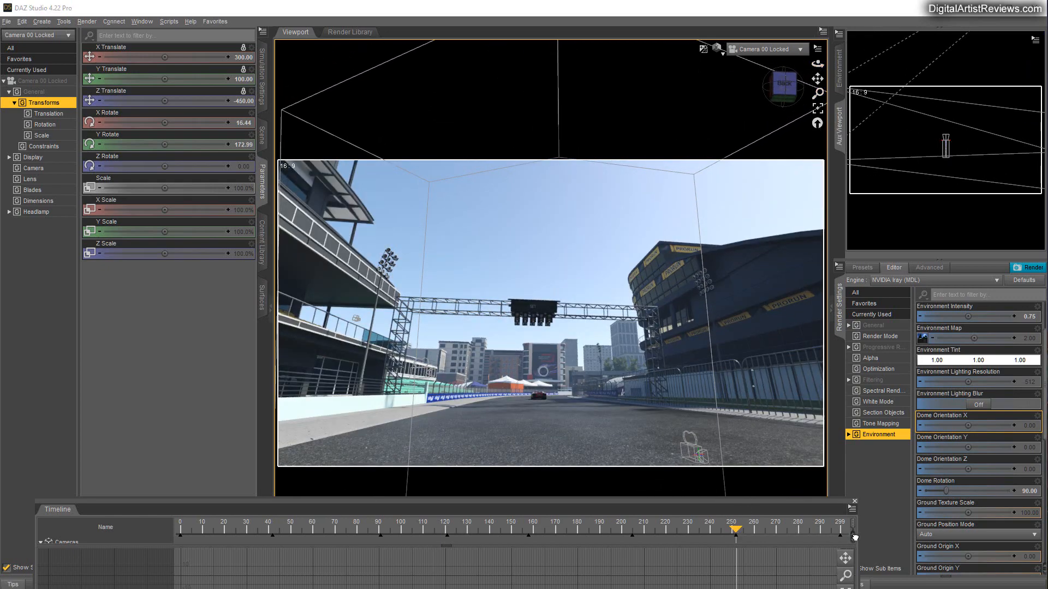
click(855, 538)
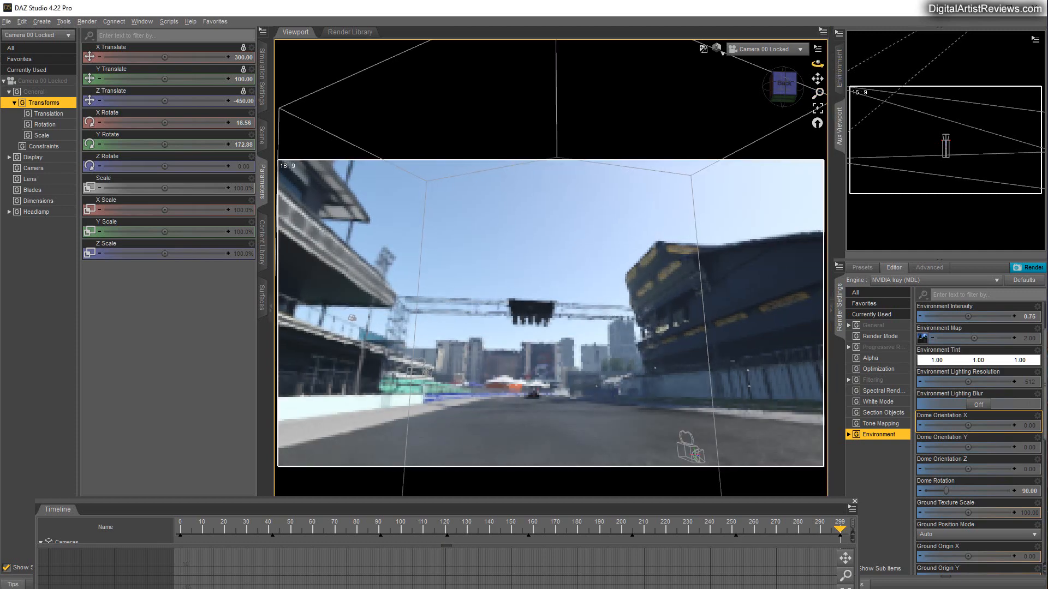
drag(817, 64, 819, 63)
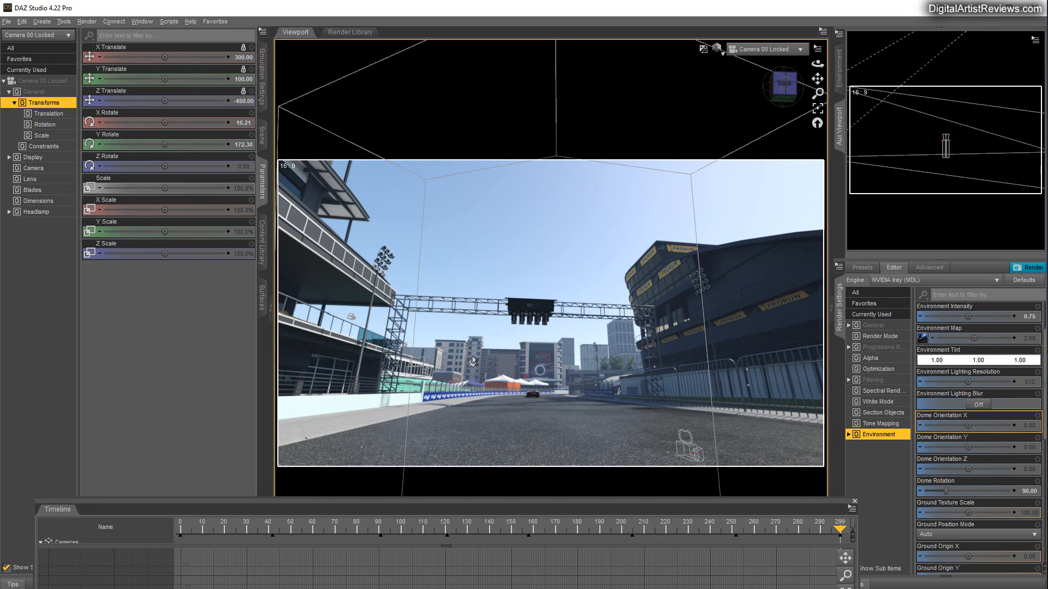
- Set the render width to 1280 pixels and the render type to Image Series
click(873, 326)
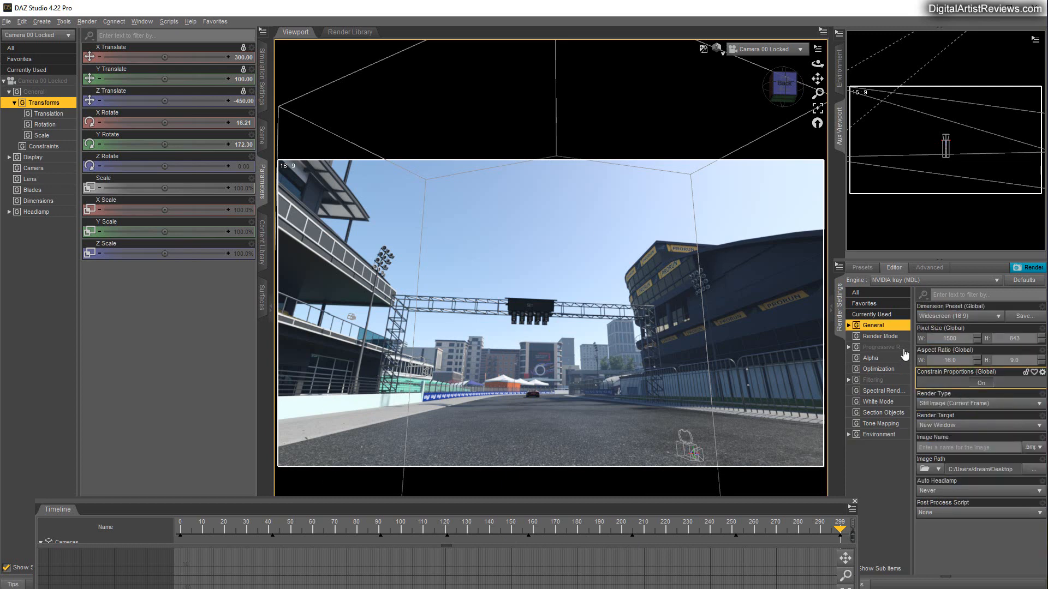
double_click(967, 338)
text(1280)
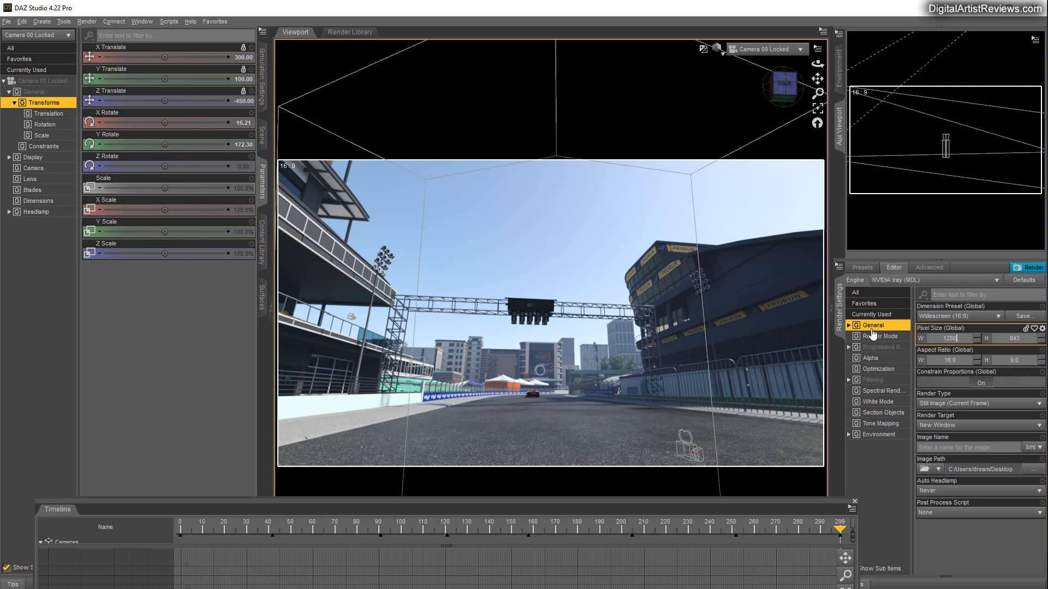
key(Return)
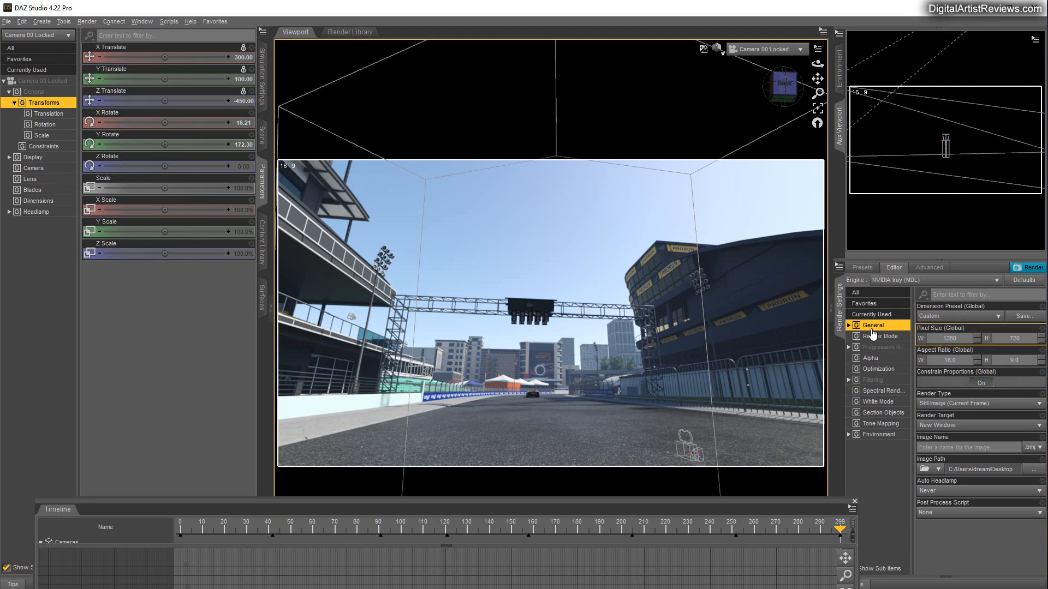
click(936, 404)
click(936, 425)
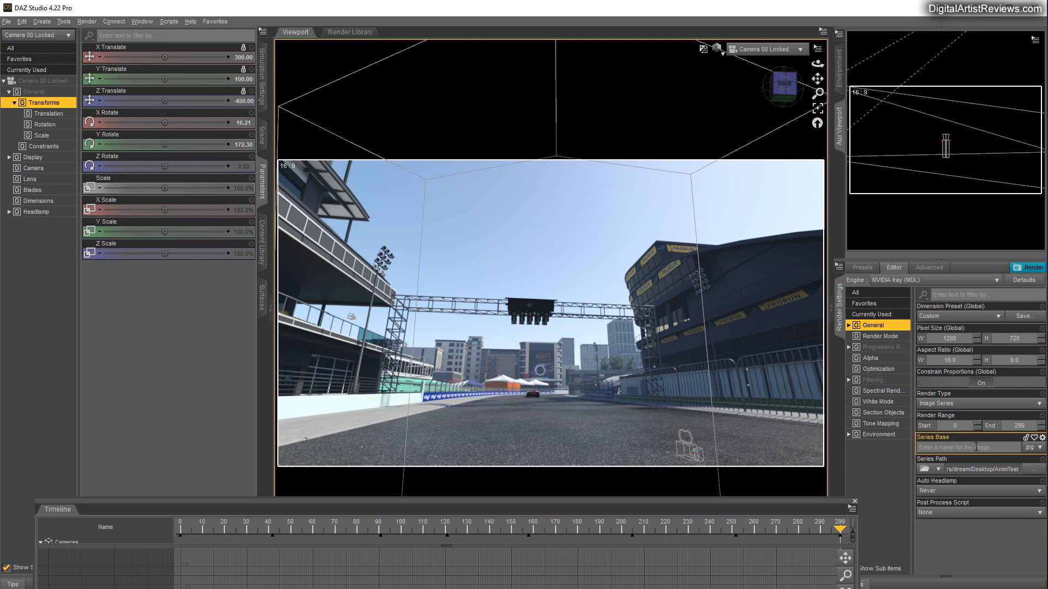
- Name the render's series base "Car_"
click(975, 447)
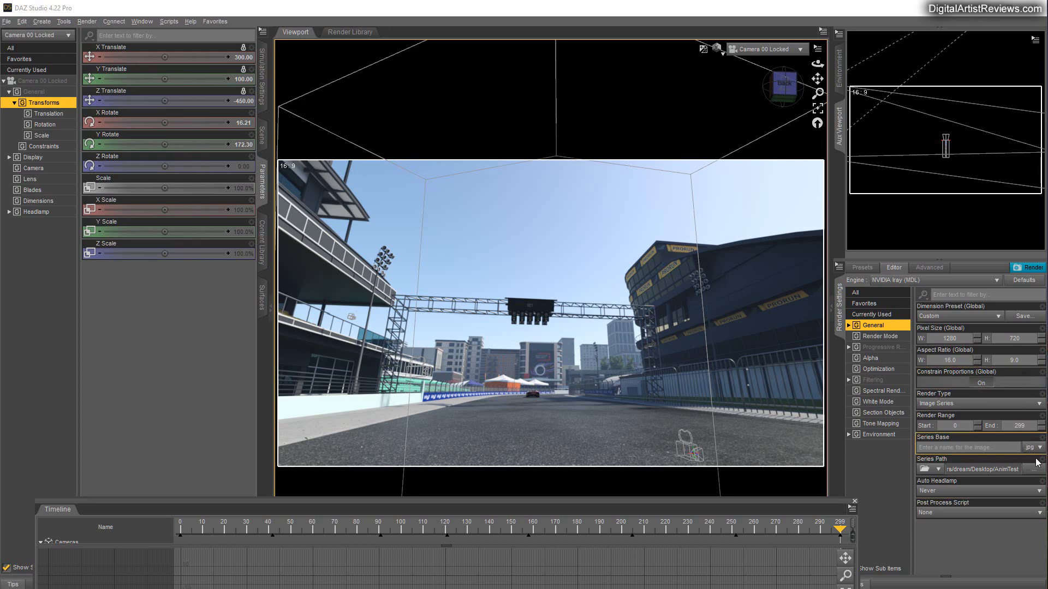
click(931, 445)
text(c)
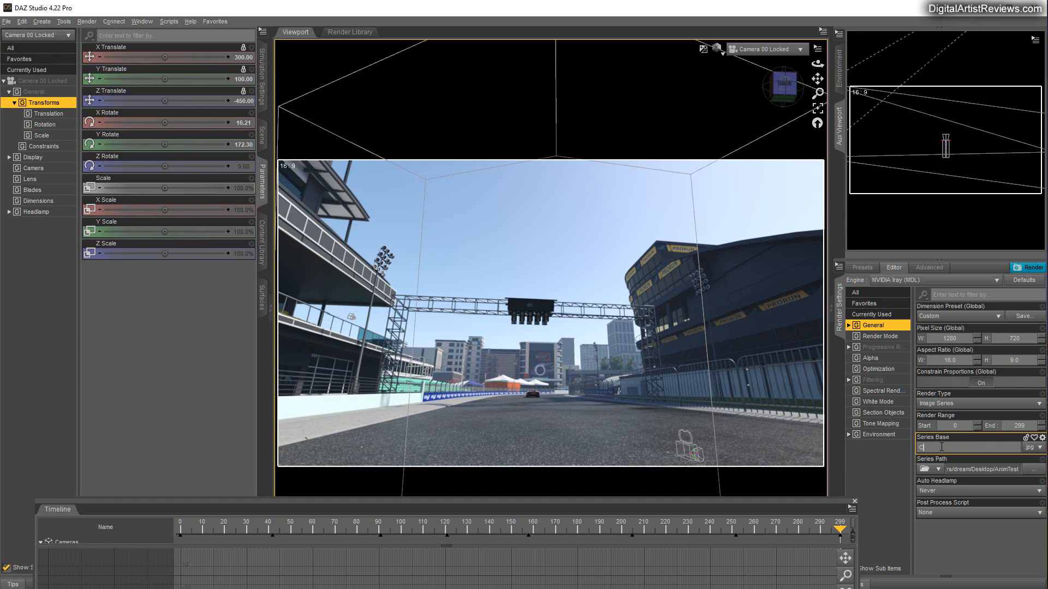
text(ar_)
- Display the Progressive Rendering settings and go to frame 123, where the car approaches the camera
click(882, 349)
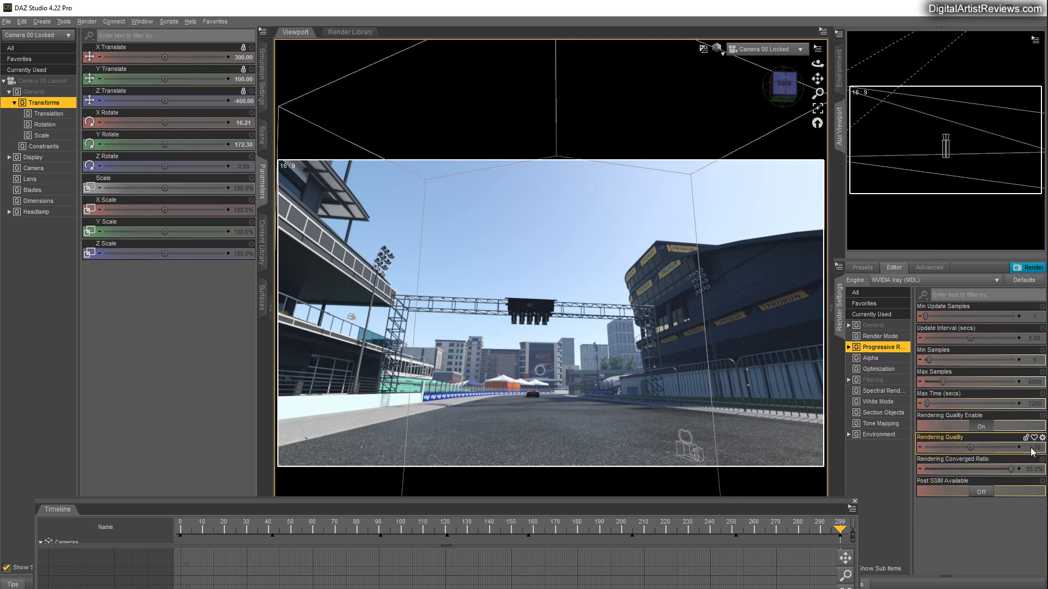
mouse_move(1032, 451)
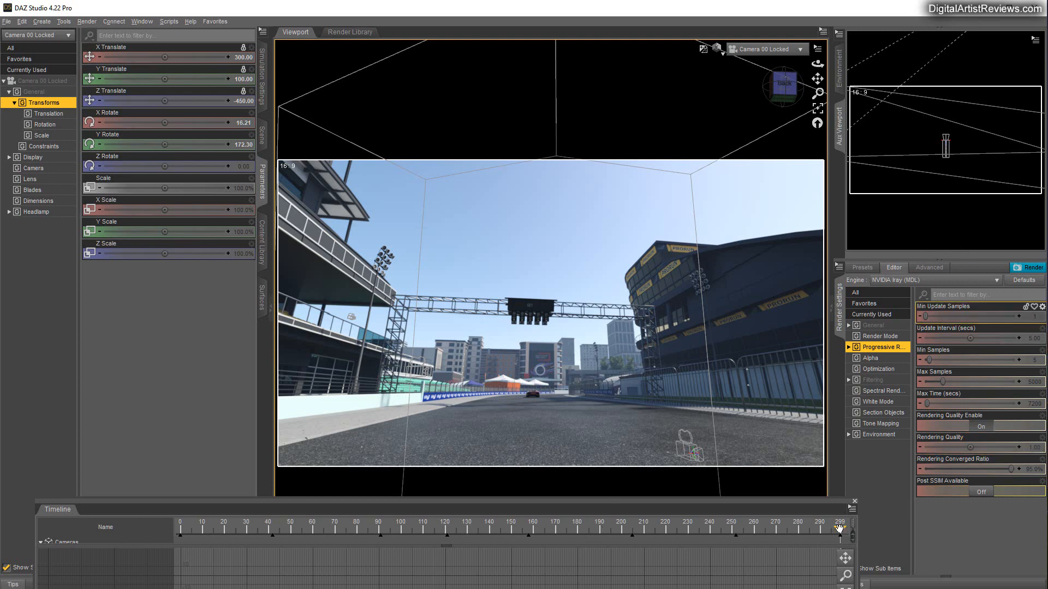
click(528, 526)
click(526, 528)
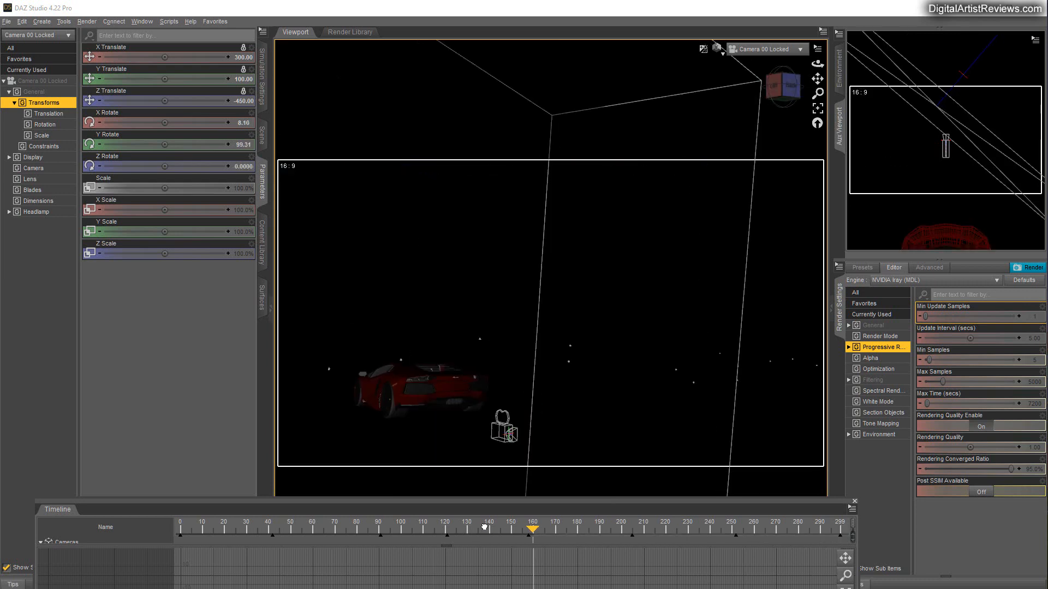
click(450, 527)
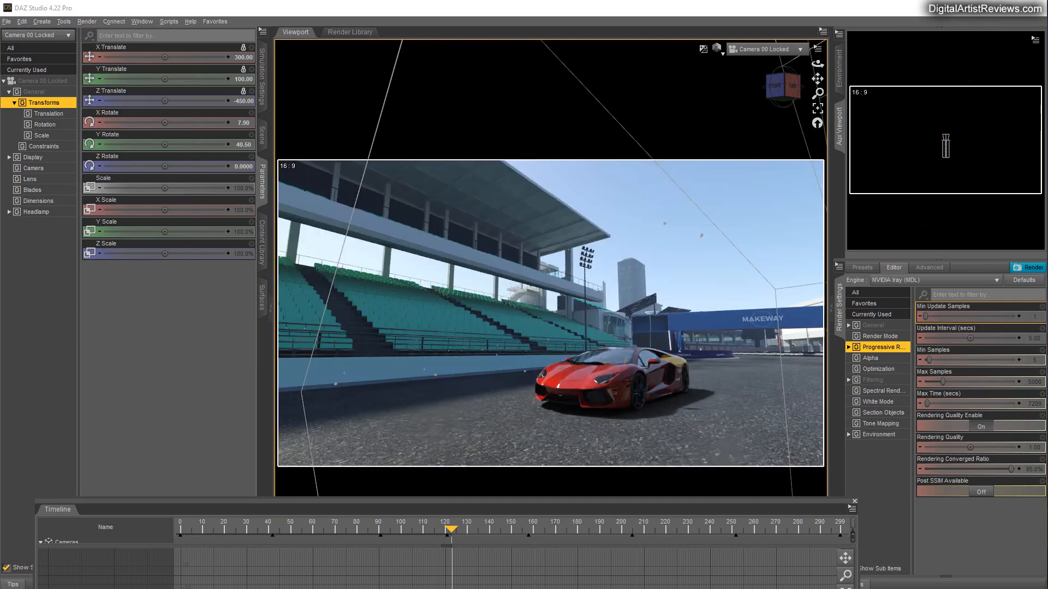
- Start rendering the image series, cancel it, and check the General and Progressive Rendering settings
click(1029, 268)
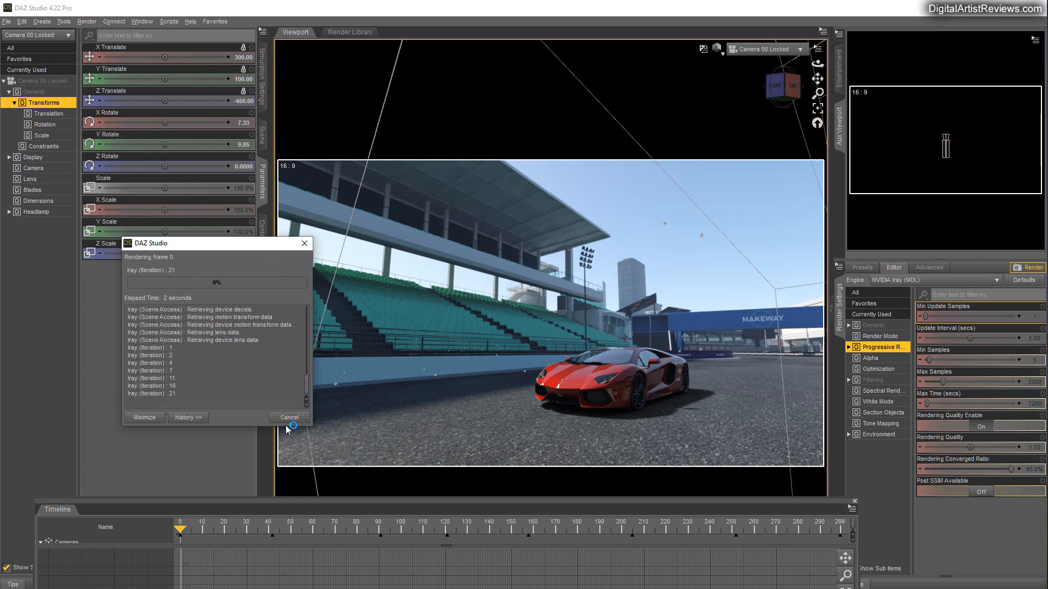
click(284, 419)
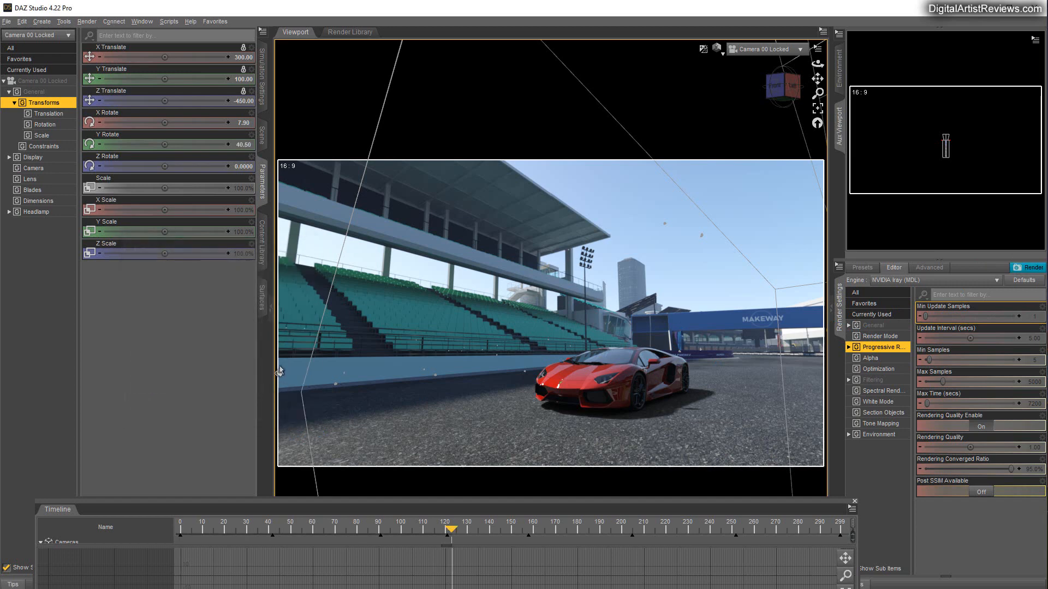
click(873, 327)
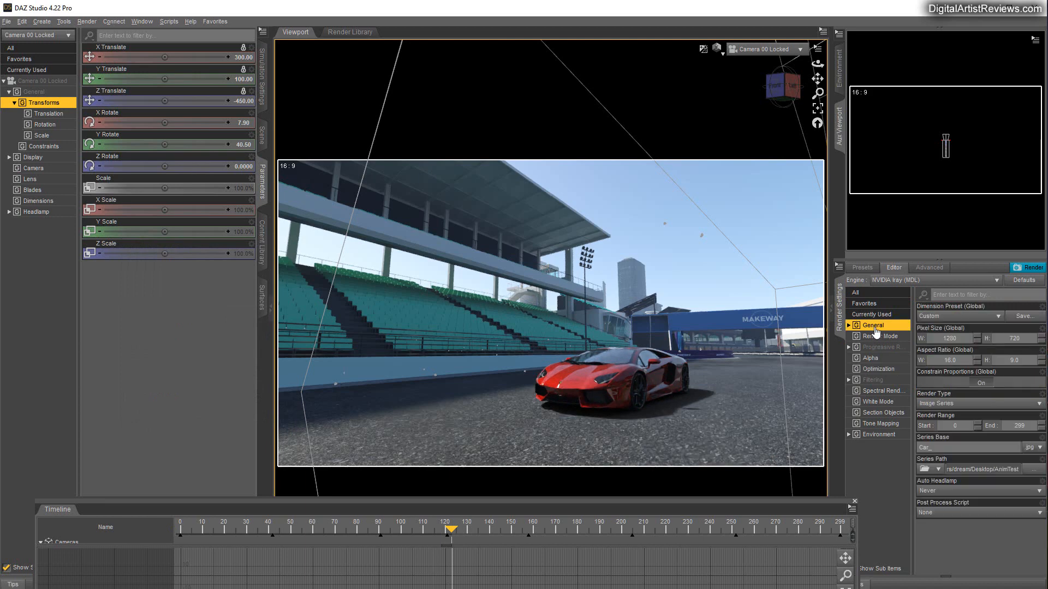
click(878, 348)
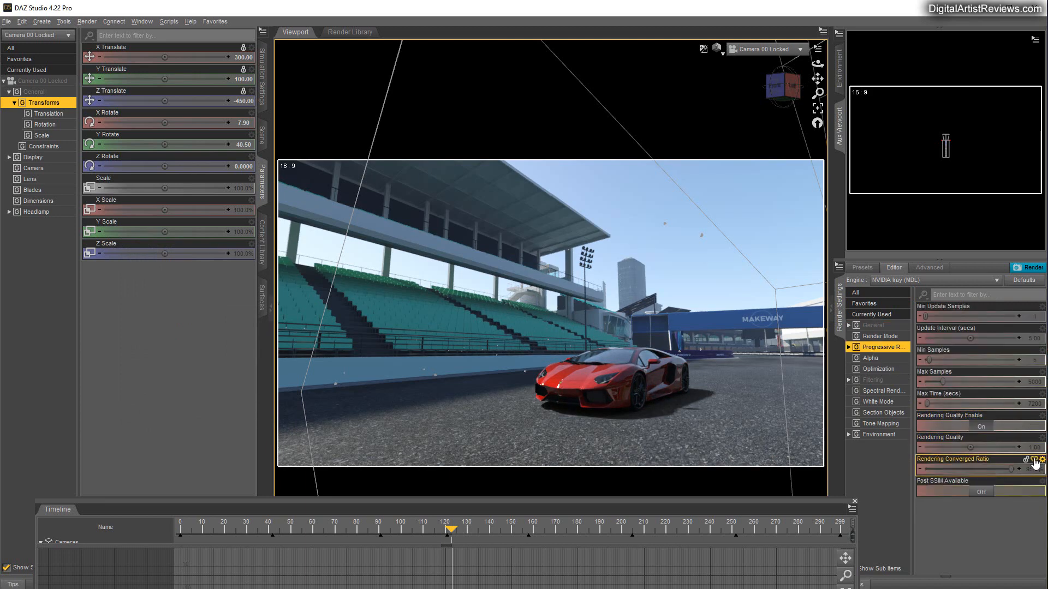
- Set the render type to Still Image (Current Frame), start a test render of the frame, and enlarge the render window
click(873, 325)
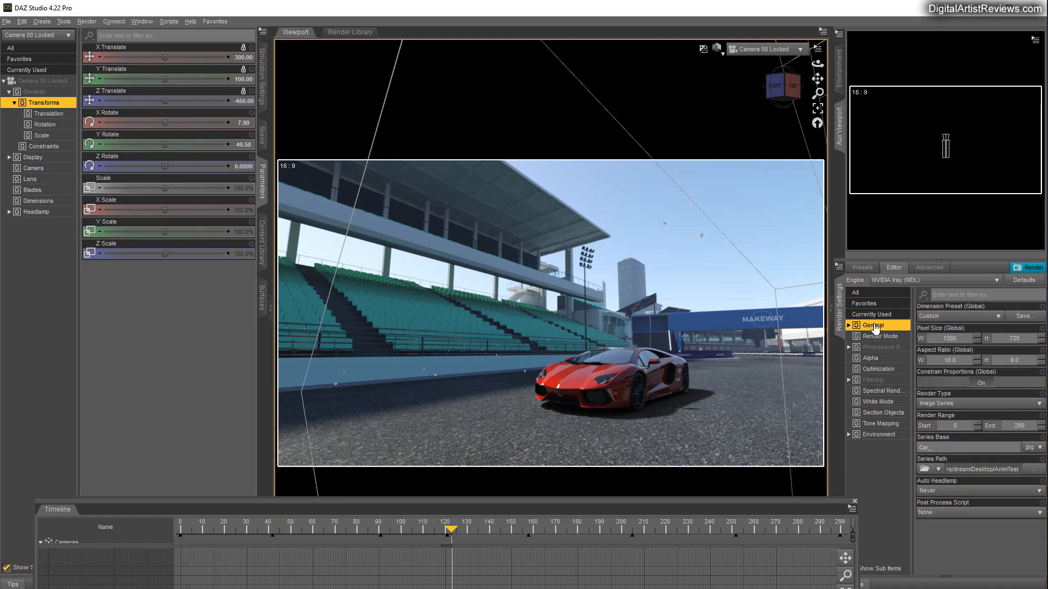
click(937, 404)
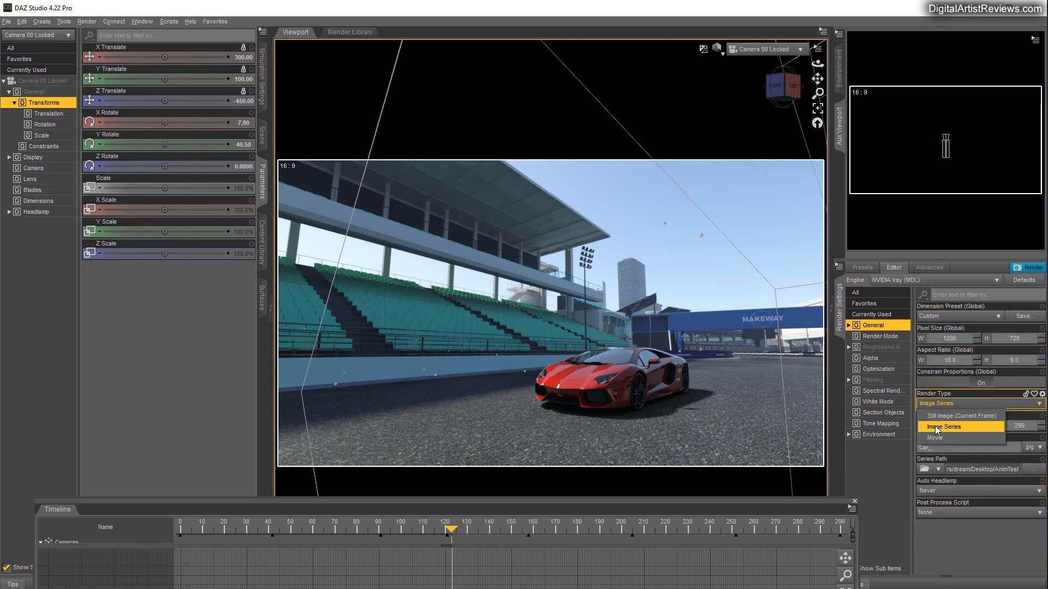
click(934, 426)
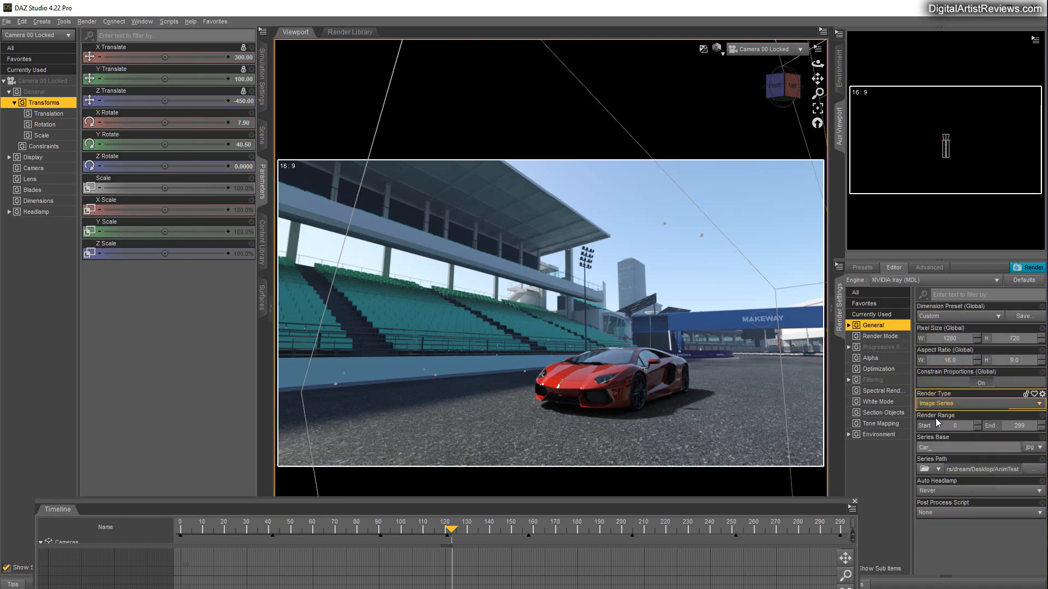
click(880, 347)
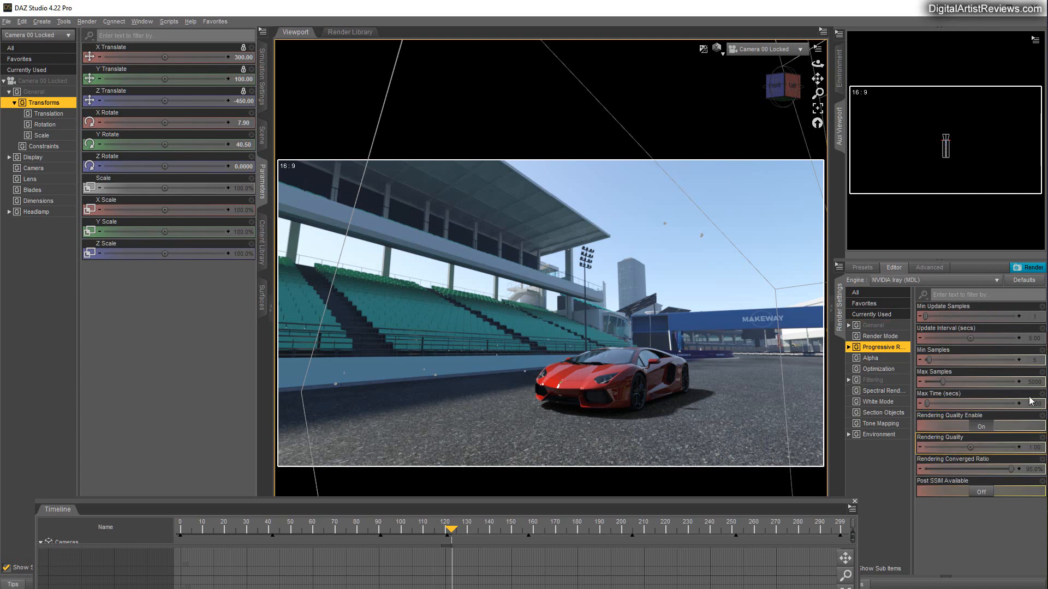
click(1028, 267)
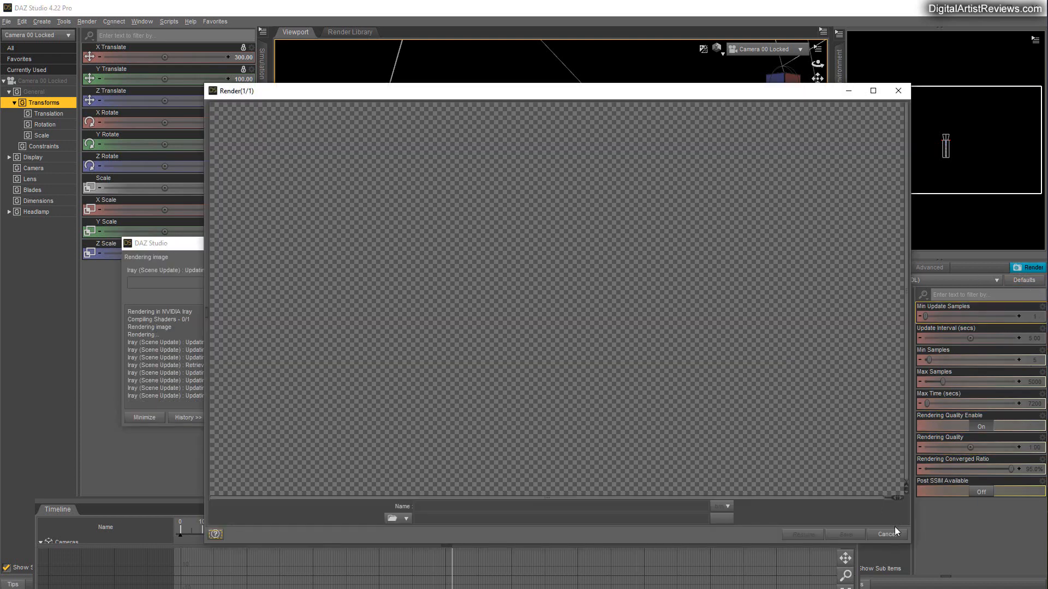
drag(911, 544, 925, 553)
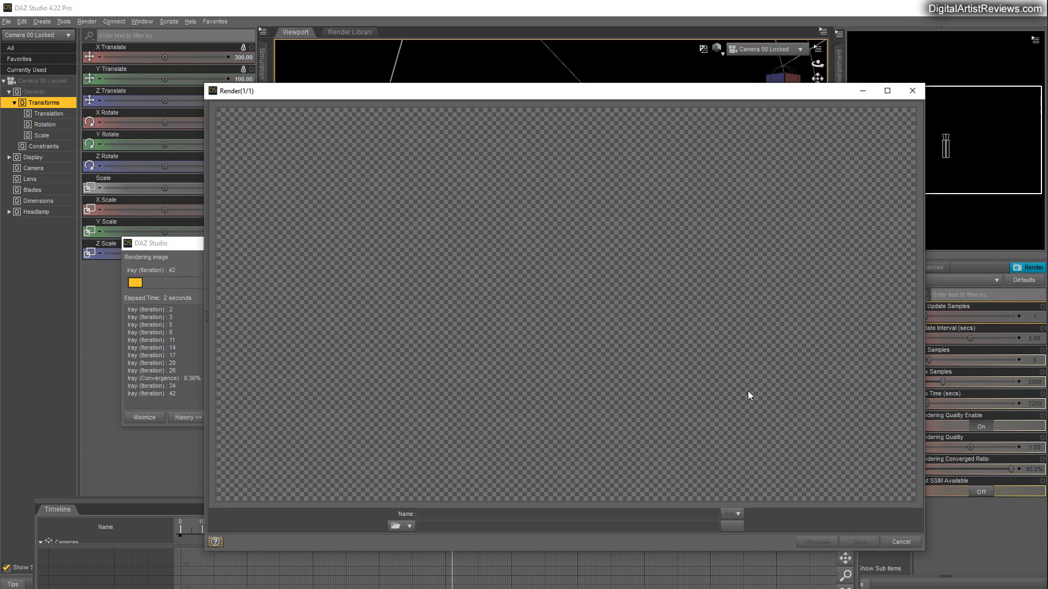
- Examine the finished test render of the car frame, then close the render window
drag(378, 92, 416, 93)
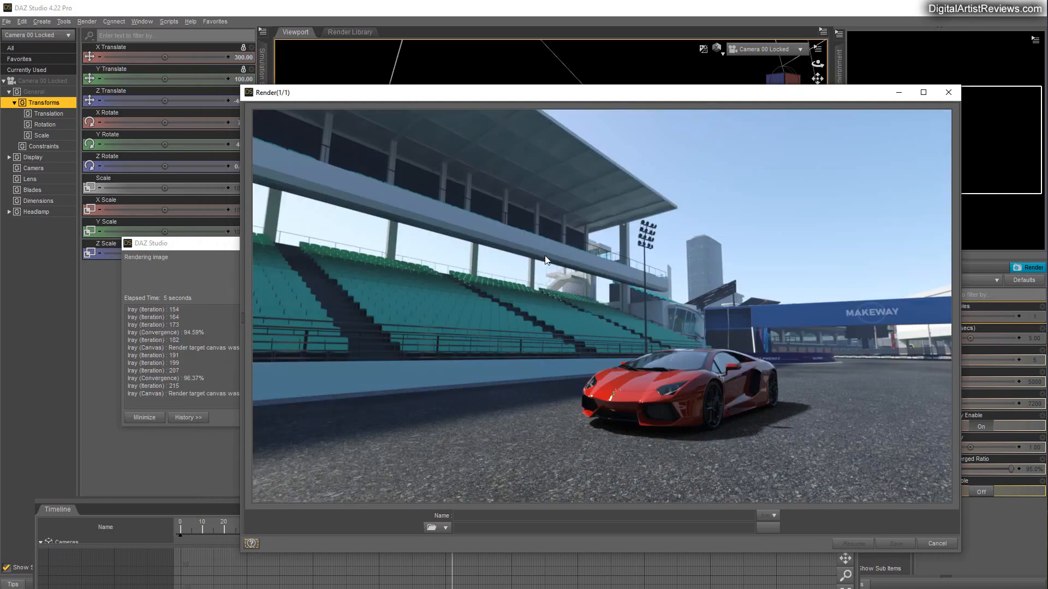
drag(565, 94, 486, 77)
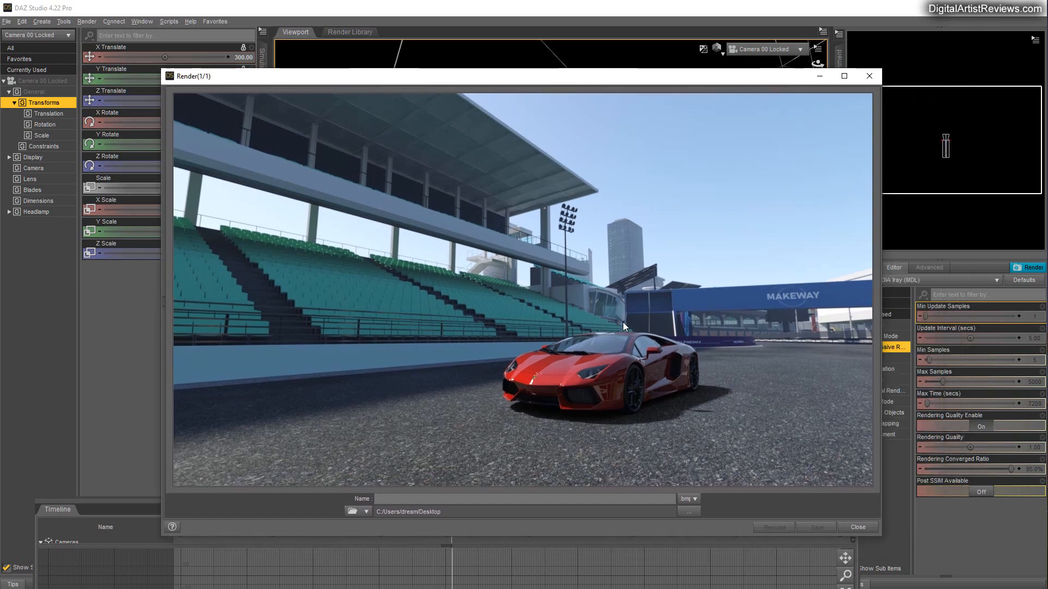
click(858, 527)
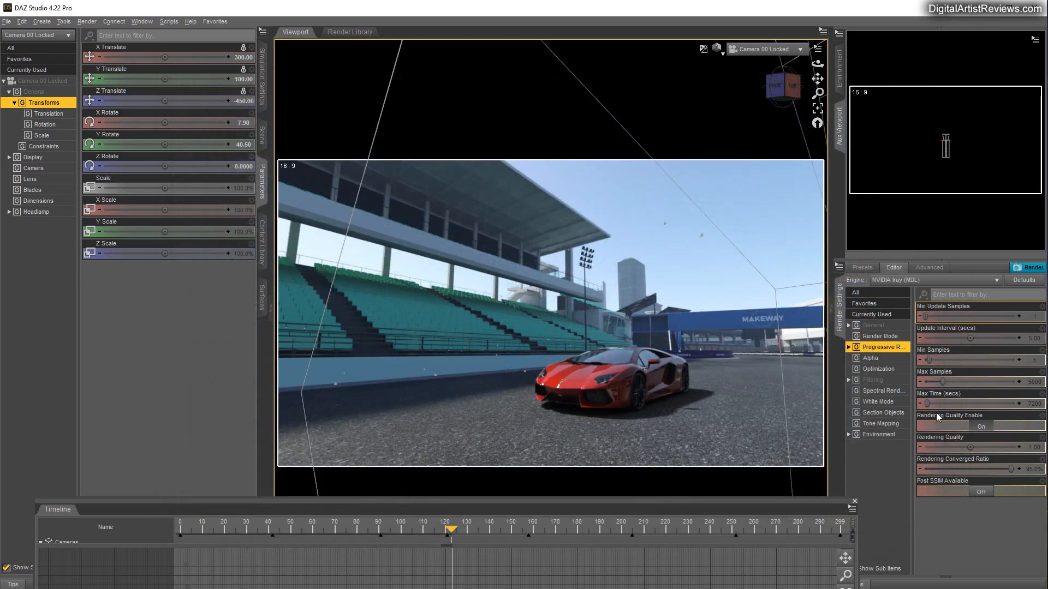
- Set Rendering Quality to 0.5, render the frame as a test, and close the finished render
click(1039, 447)
text(0.5)
key(Return)
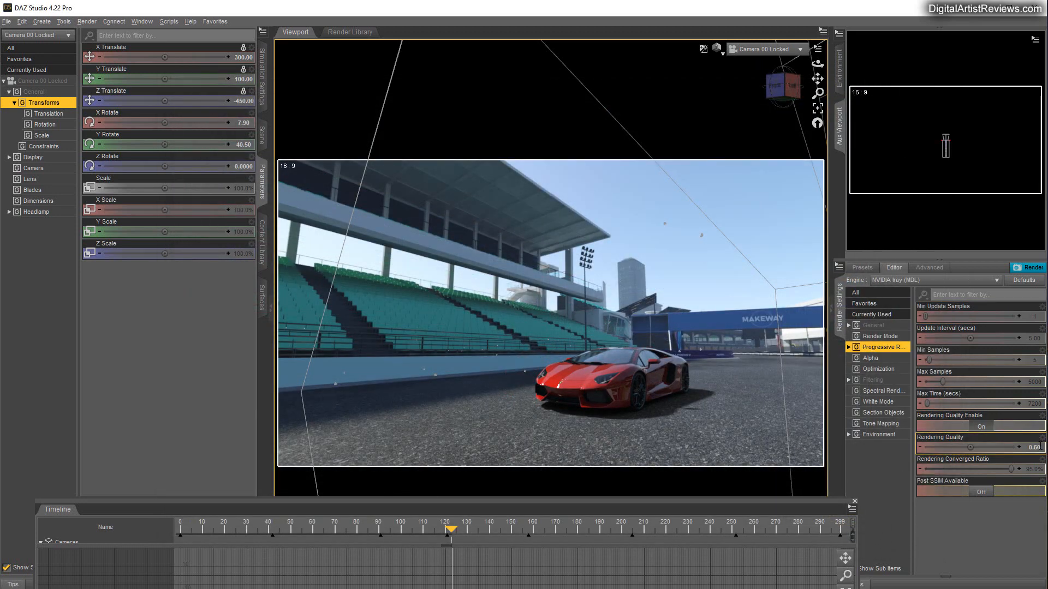
click(1026, 267)
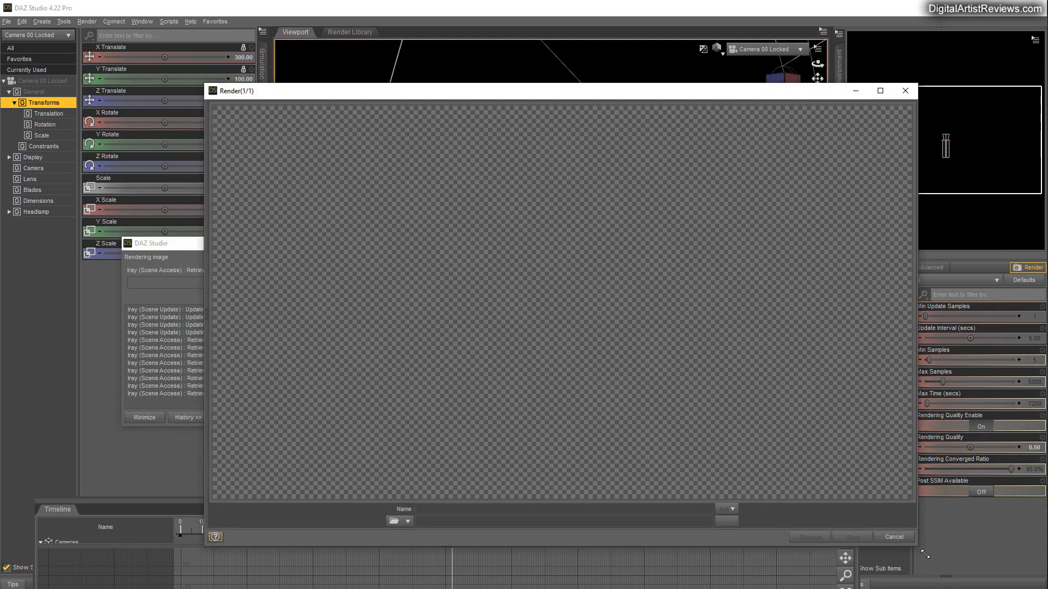
drag(925, 554, 937, 560)
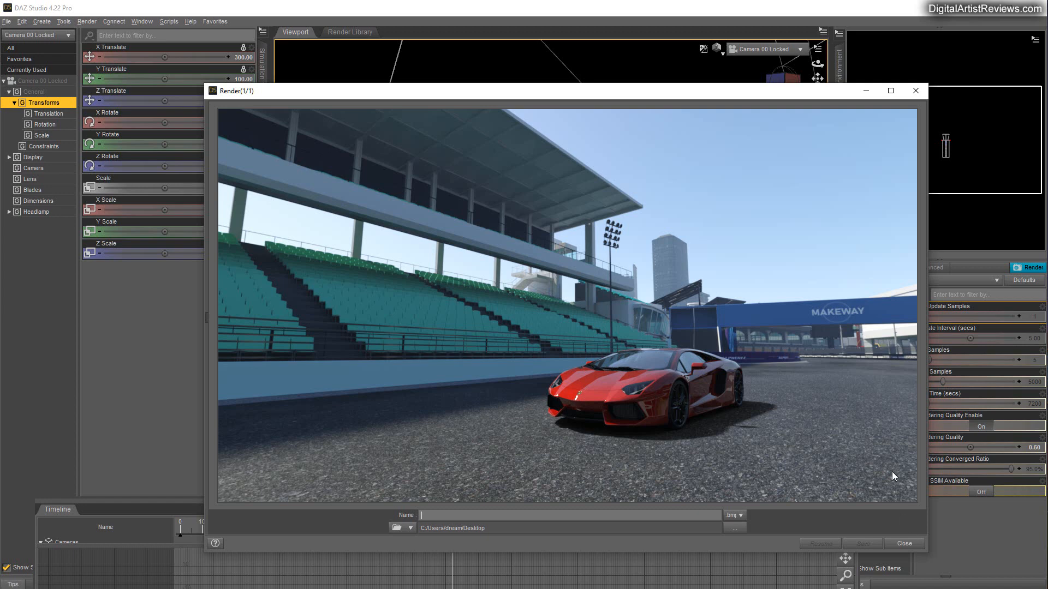
click(915, 91)
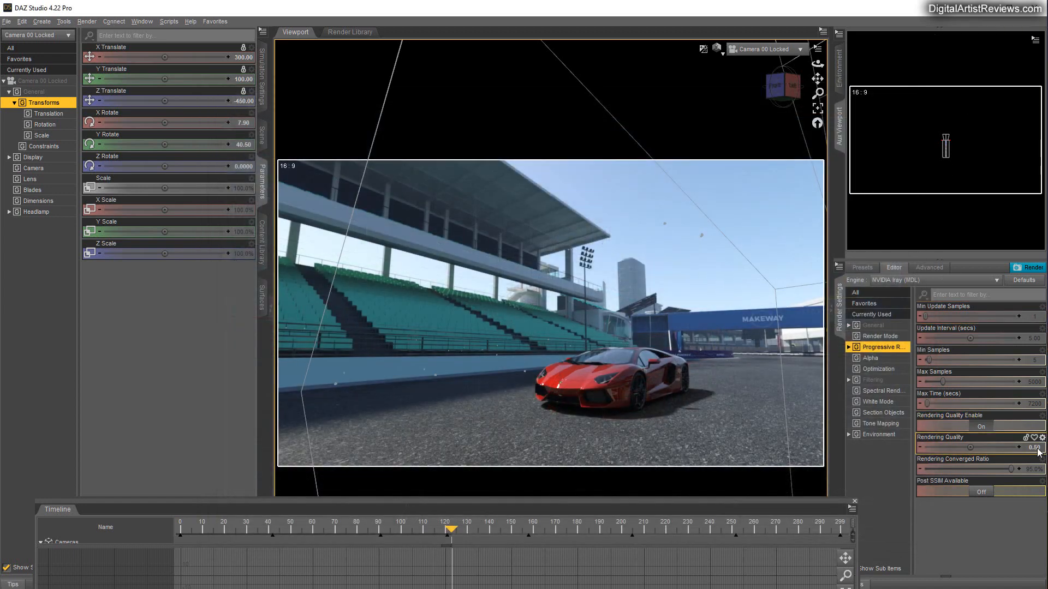
- Set Rendering Quality to 0.1, render the frame again, and close the finished render
click(1036, 448)
text(0.1)
key(Return)
click(1026, 269)
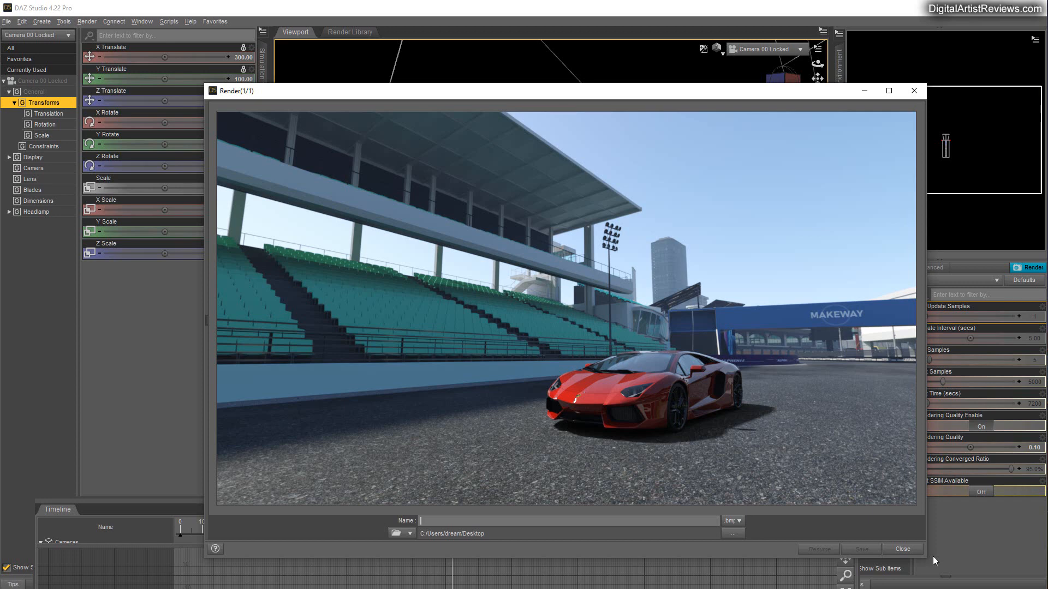
click(914, 91)
- Set Rendering Quality to 0.05, render the frame in an enlarged render window, and close the result
click(1036, 447)
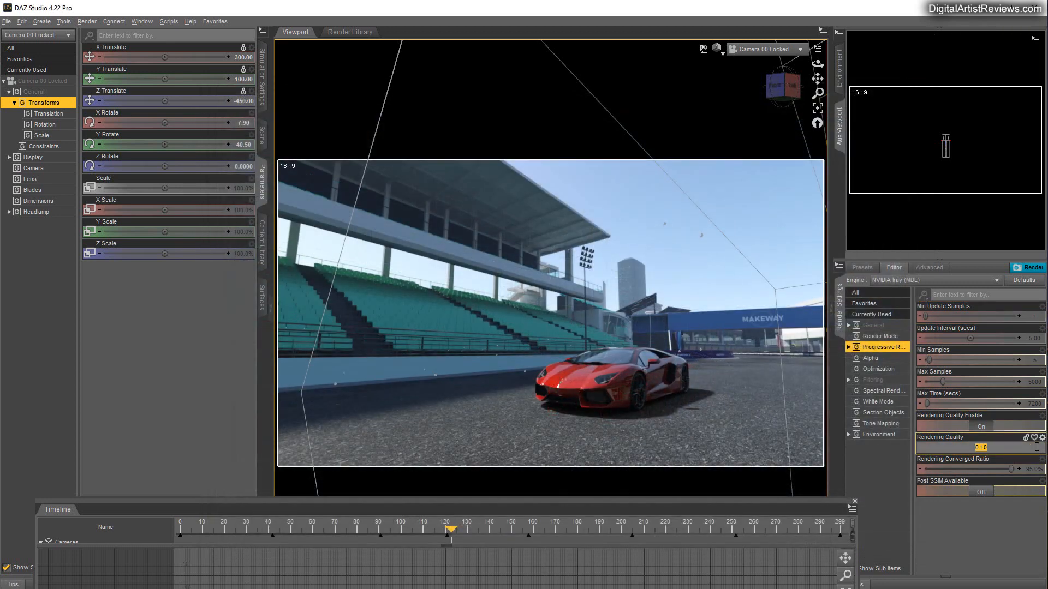
text(0.05)
key(Return)
click(1028, 267)
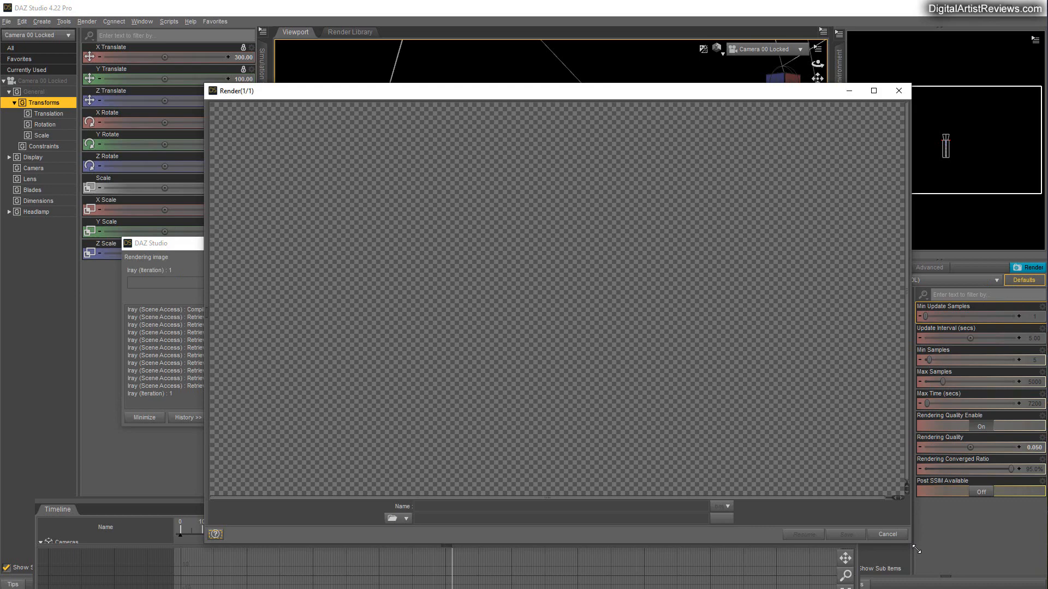
drag(916, 550, 945, 553)
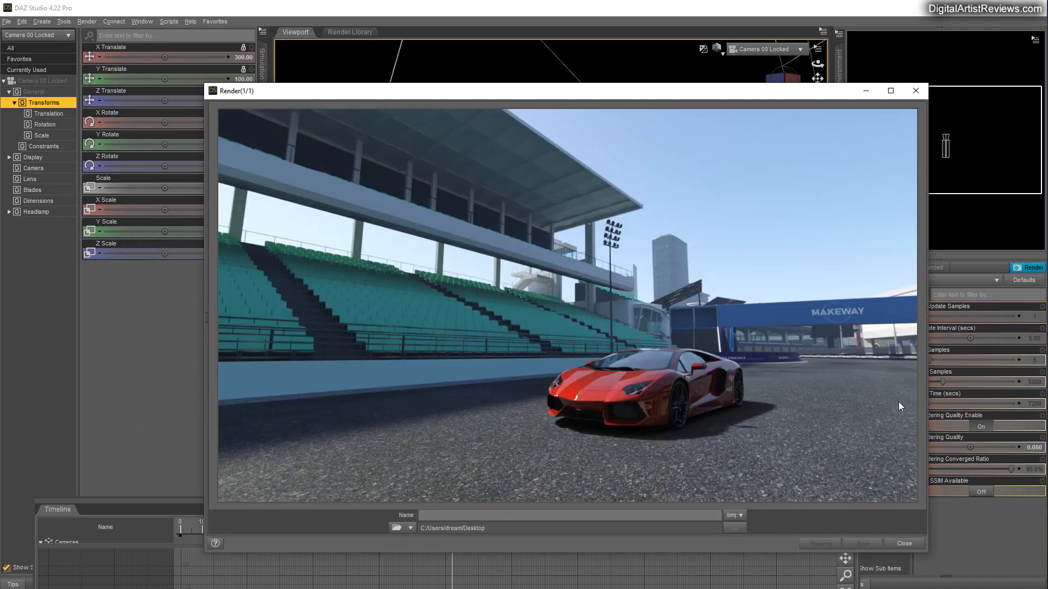
click(904, 543)
- Set Rendering Quality back to 1
click(980, 447)
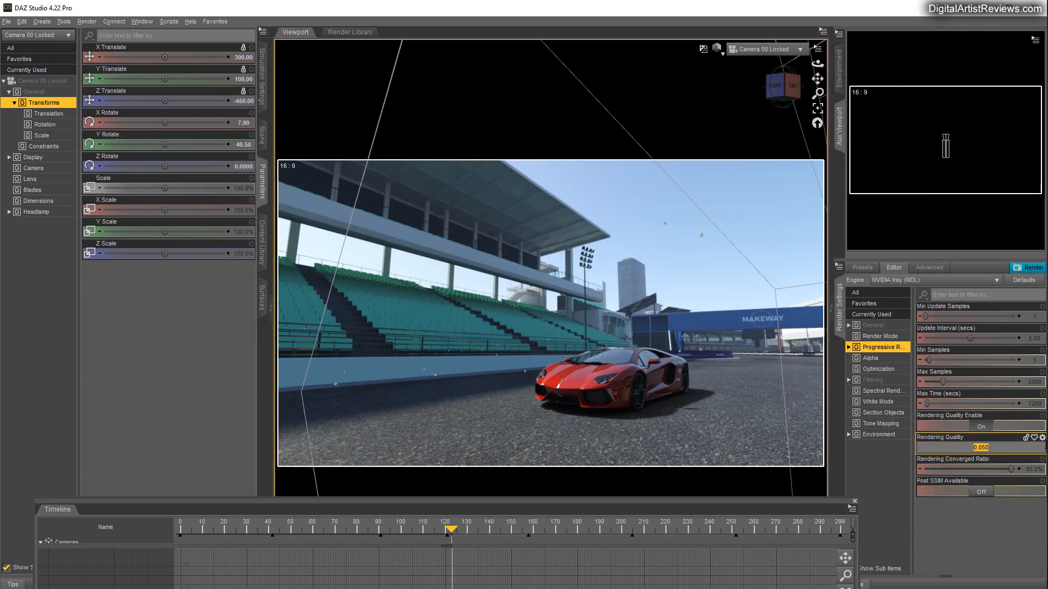
text(1)
key(Return)
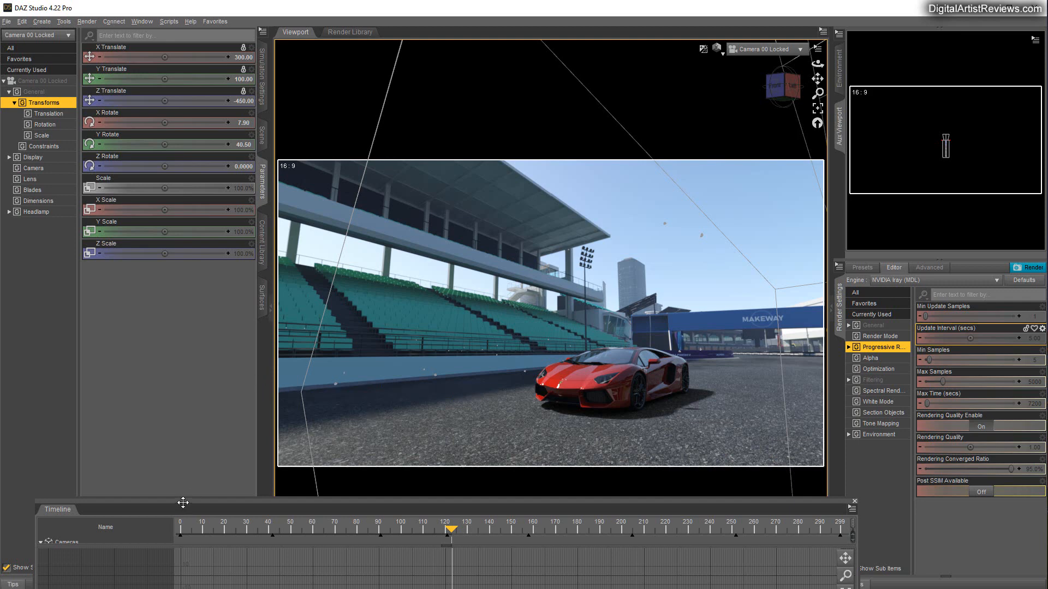
- Enlarge the Timeline and its node list, and select Amenazador-Ver2 at the end of the list
drag(183, 502, 184, 446)
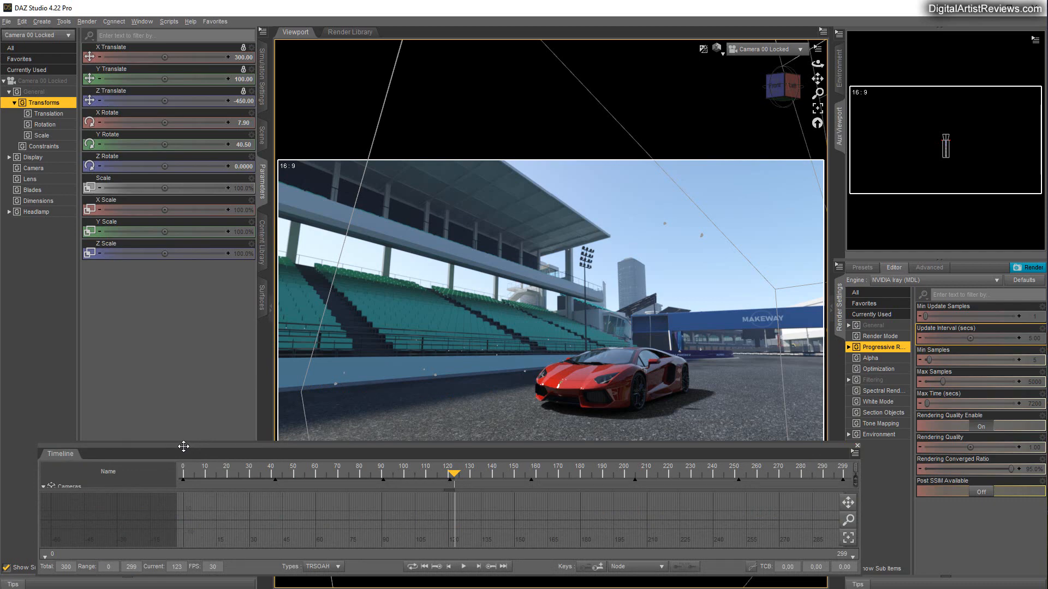
drag(184, 446, 236, 89)
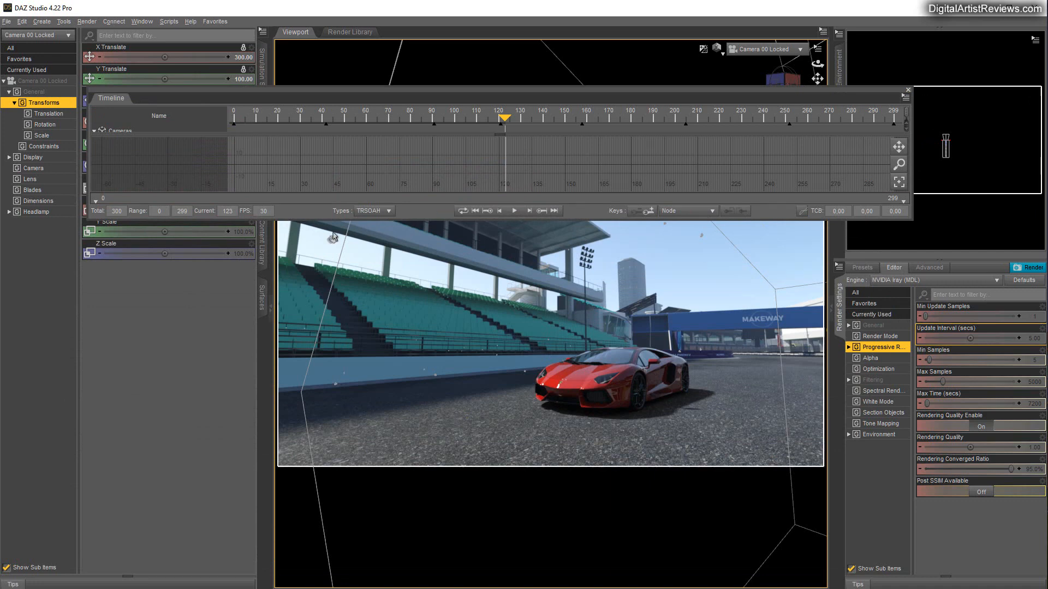
drag(306, 220, 253, 411)
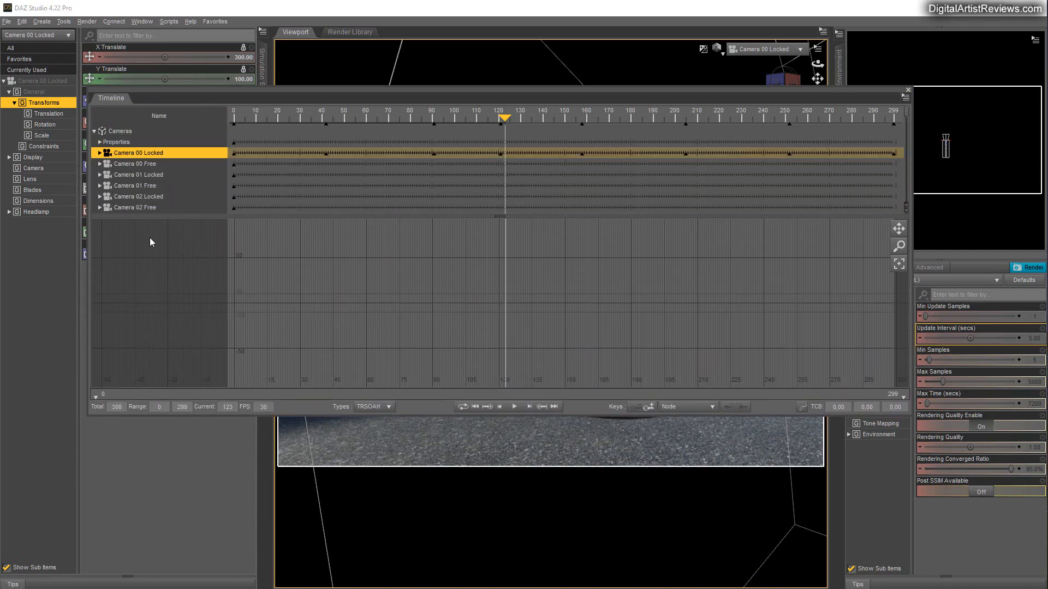
drag(146, 218, 137, 291)
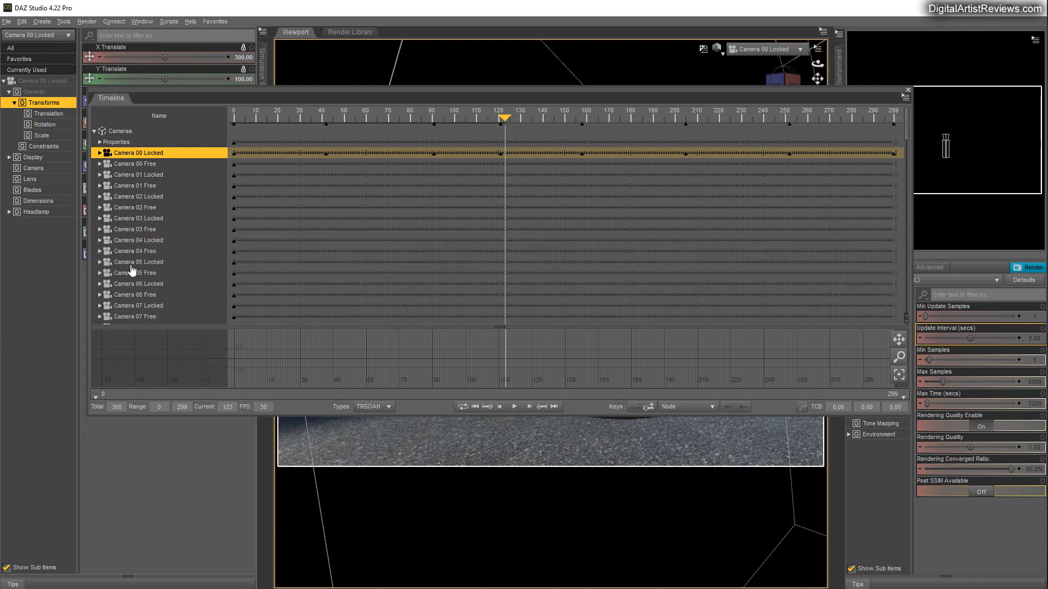
scroll(133, 271, down, 20)
scroll(129, 271, down, 2)
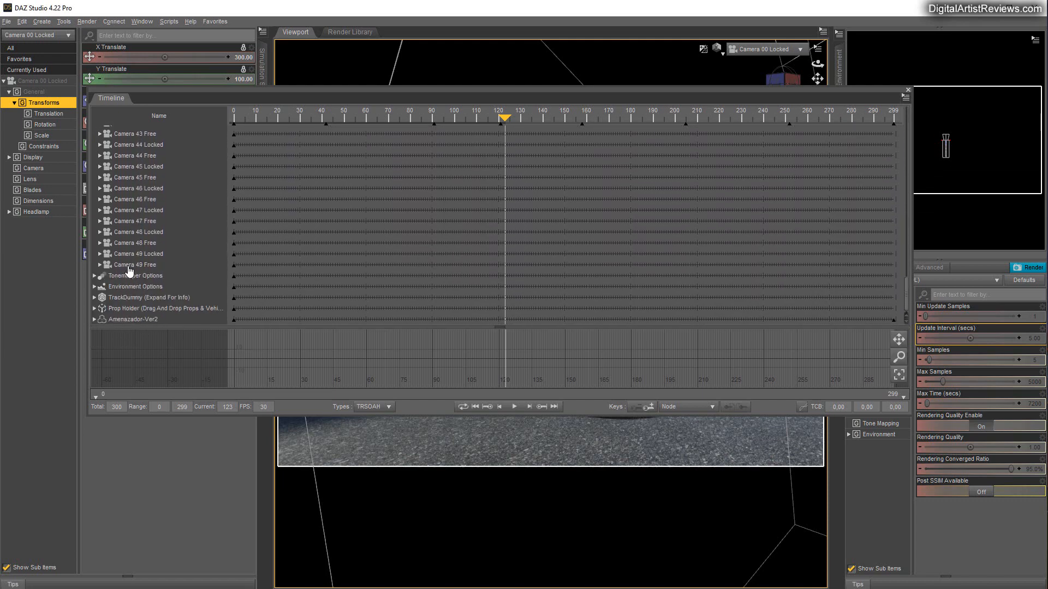
click(128, 320)
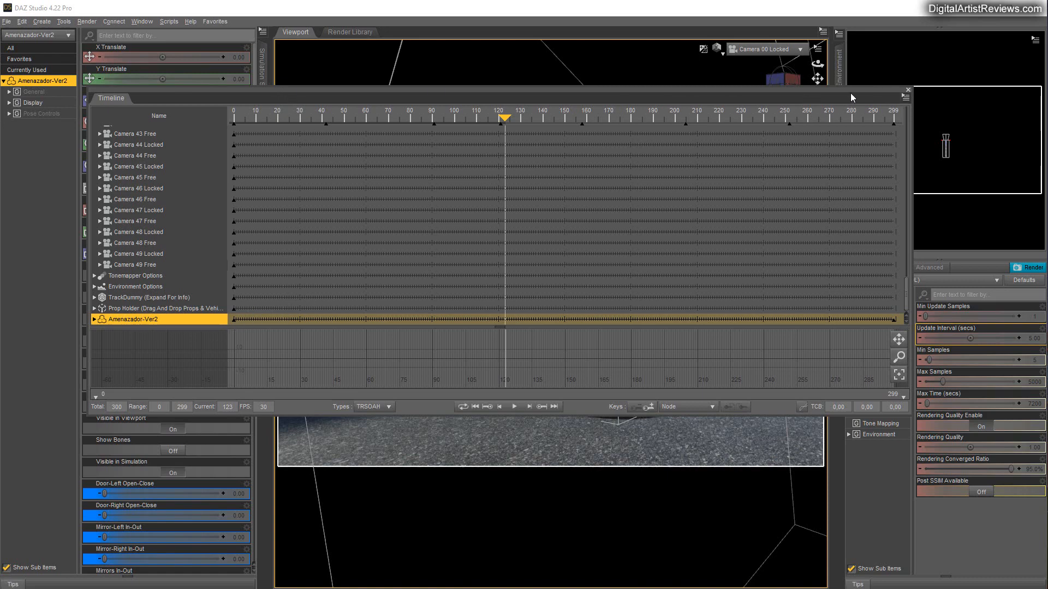
- Switch the viewport's draw style to Wire Bounding Box and keep the Timeline below the camera view
click(576, 507)
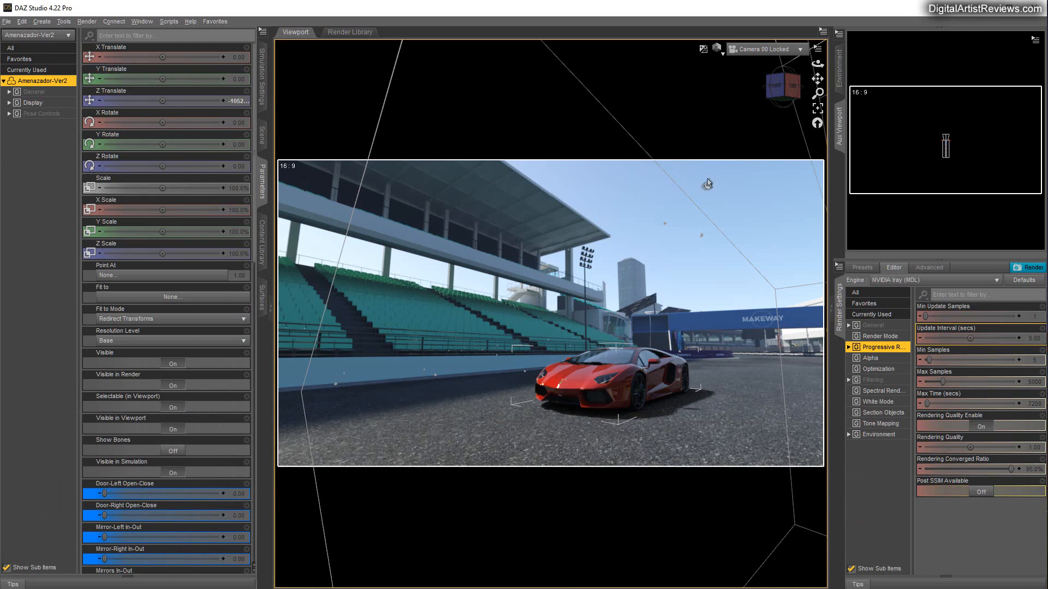
click(720, 53)
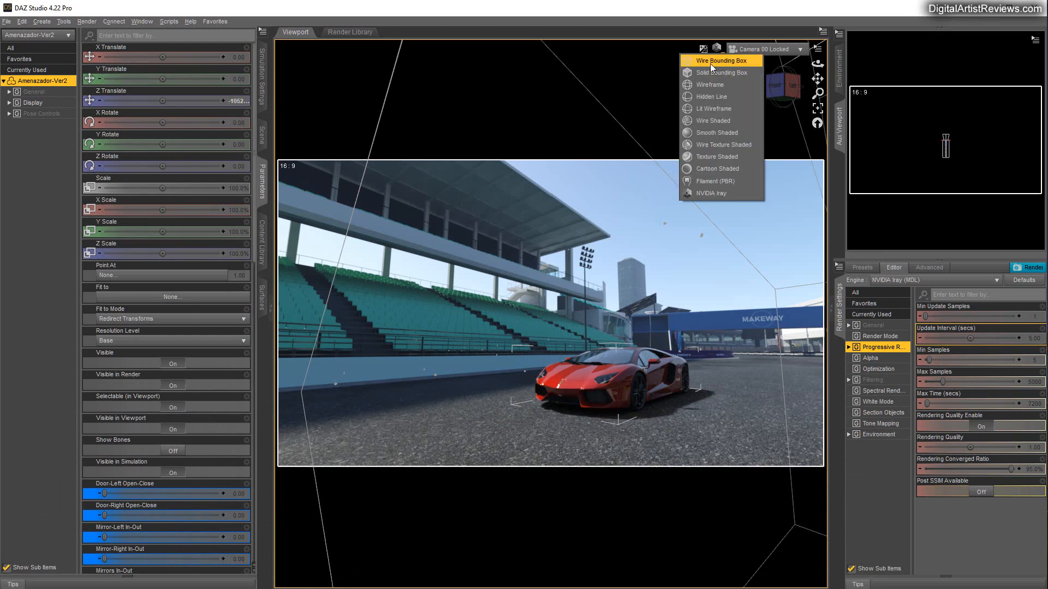
click(709, 62)
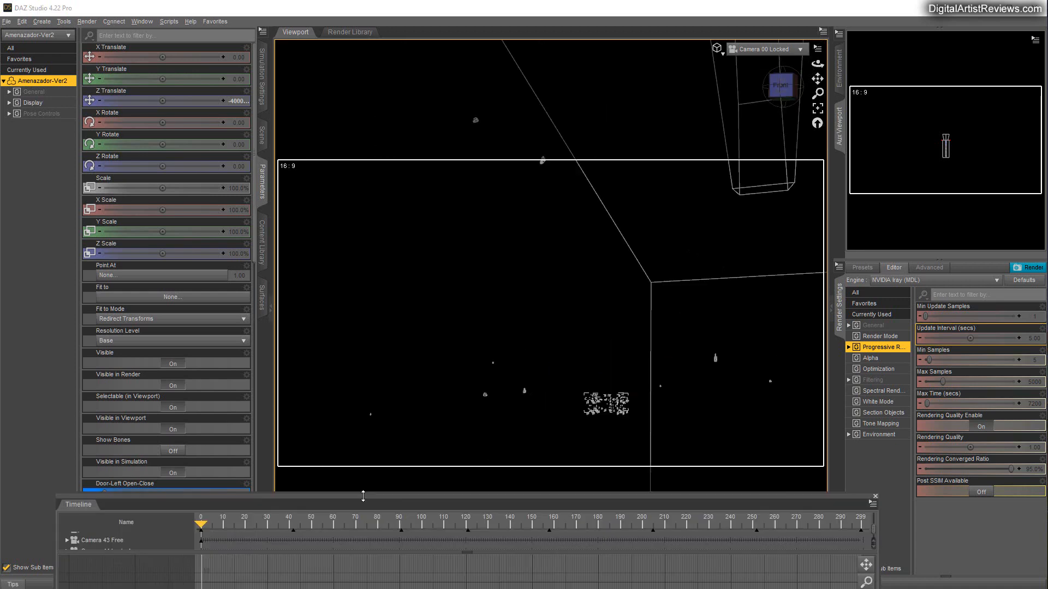
drag(363, 495, 363, 504)
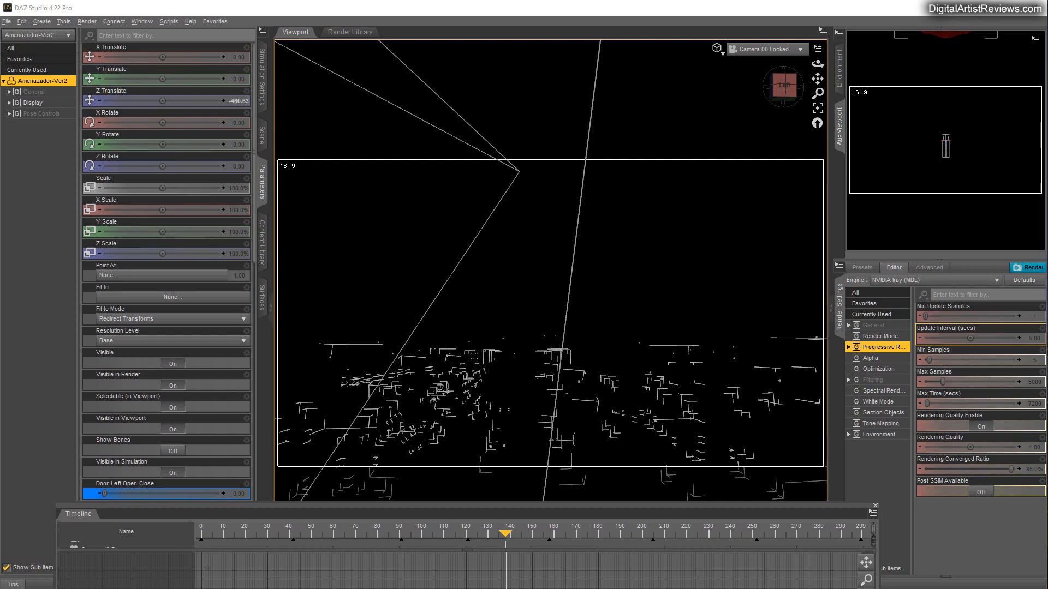
- Enlarge the Timeline again and set the interpolation of Amenazador-Ver2's keyframe at frame 0 to Linear
drag(381, 508, 371, 389)
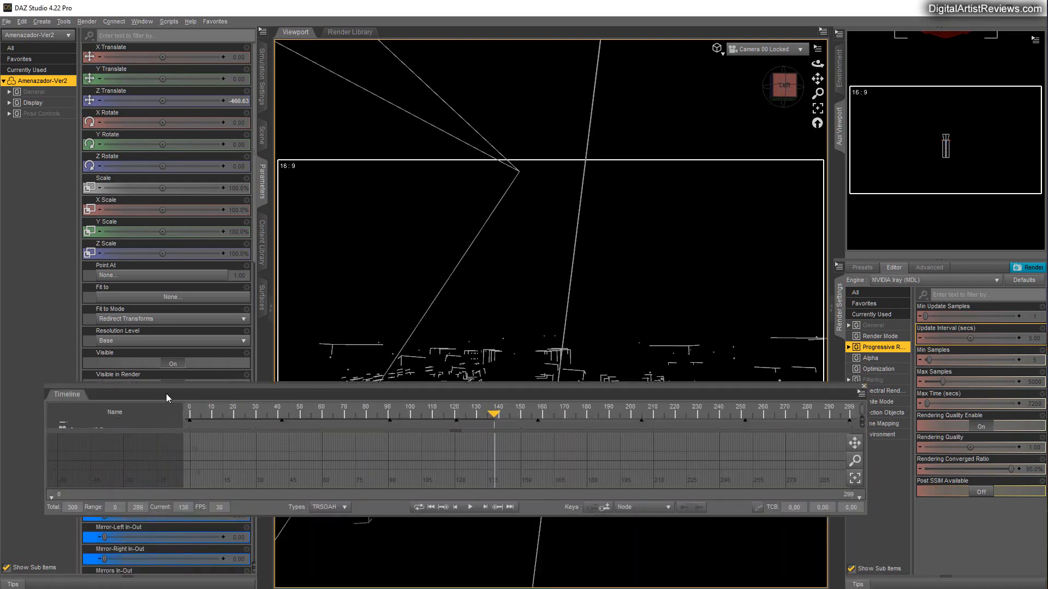
drag(163, 384, 158, 100)
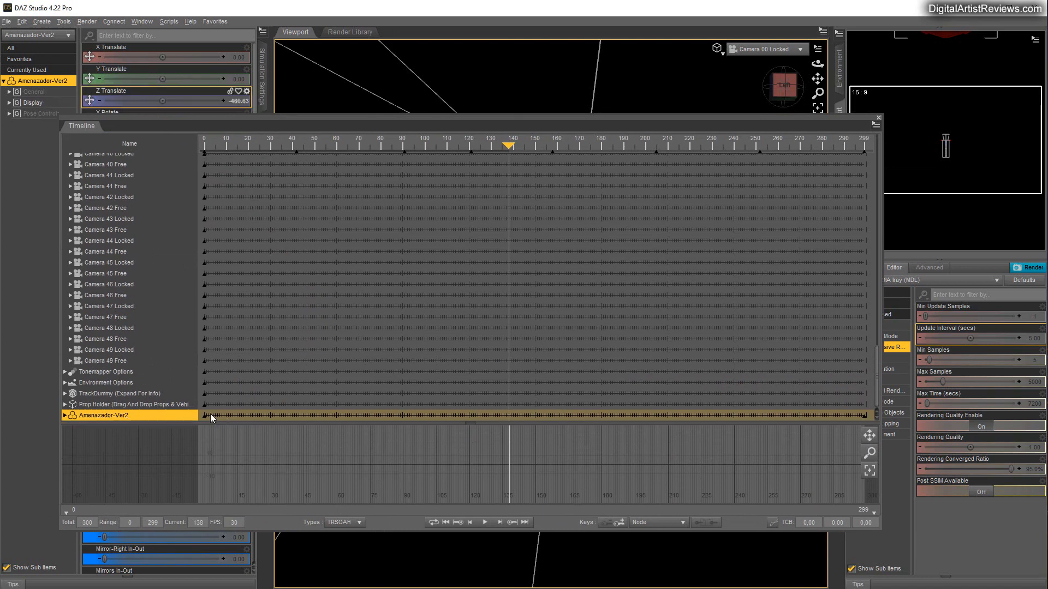
click(203, 415)
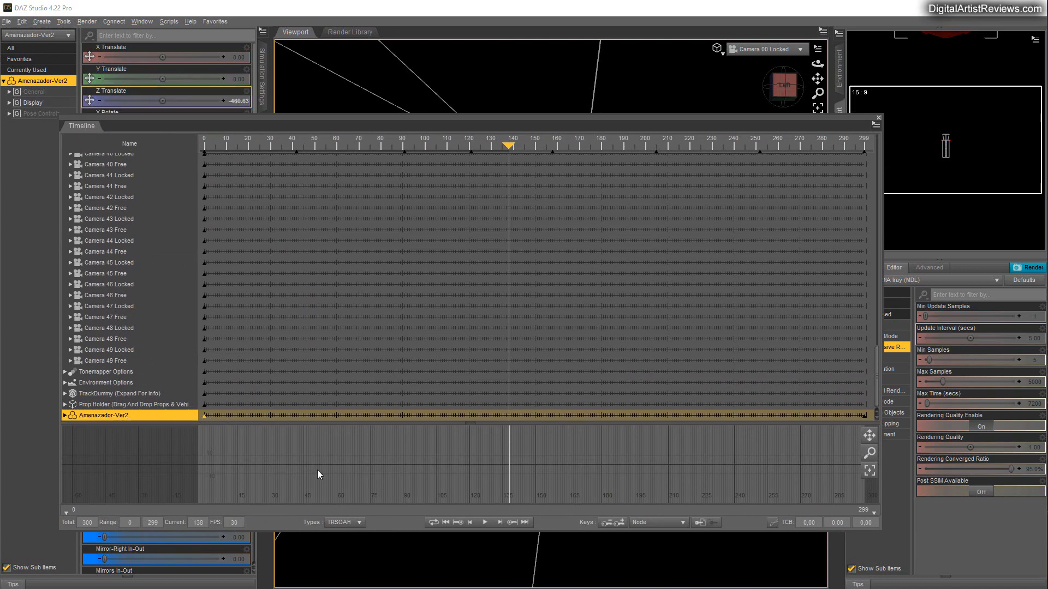
click(773, 523)
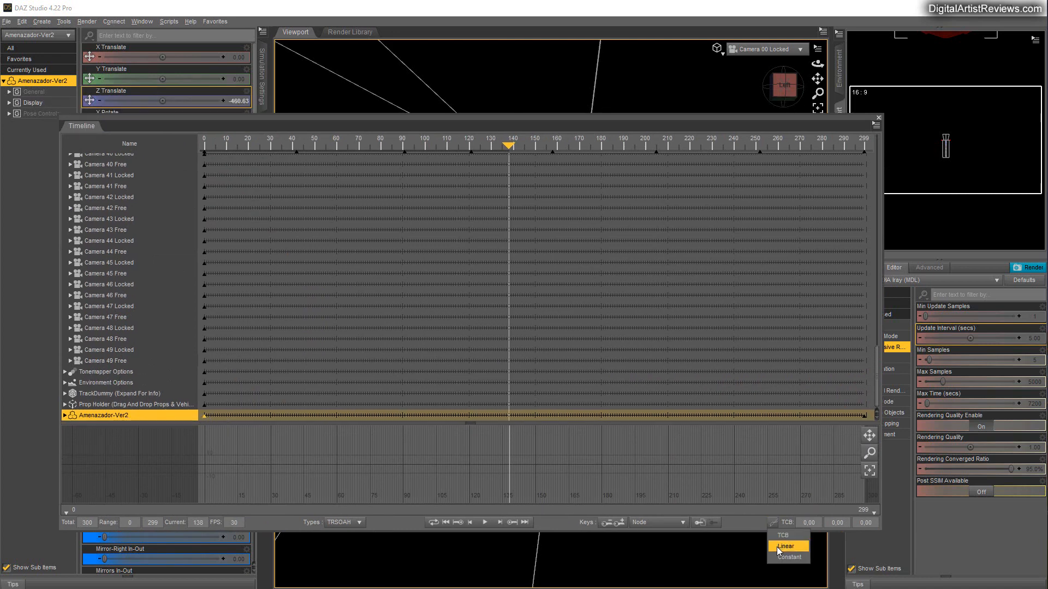
click(777, 547)
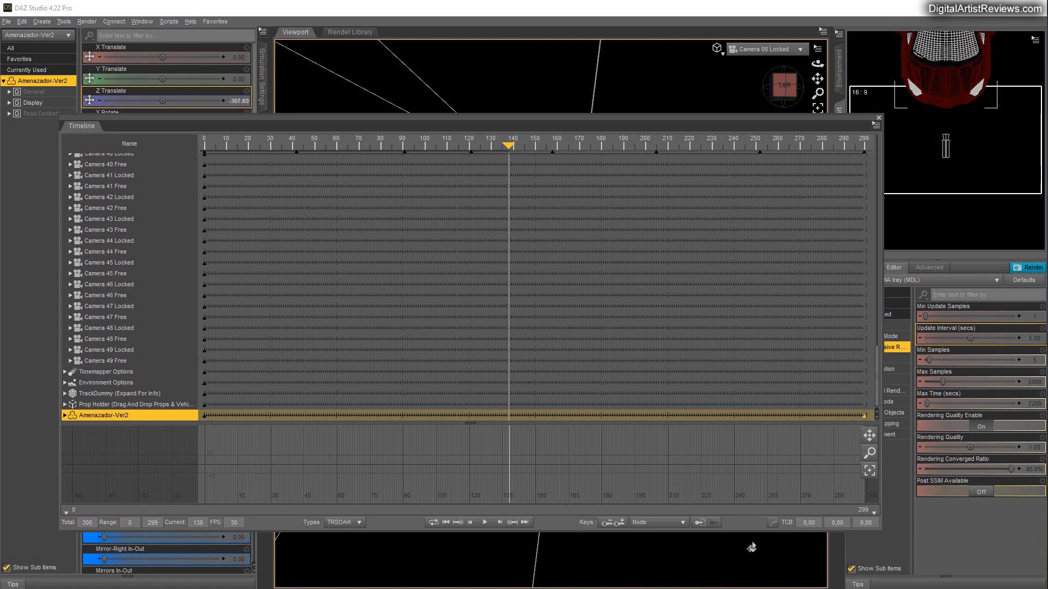
- Set the interpolation of Amenazador-Ver2's last keyframe at frame 299 to Linear and shift the Timeline slightly lower
click(773, 523)
click(785, 547)
drag(163, 118, 166, 135)
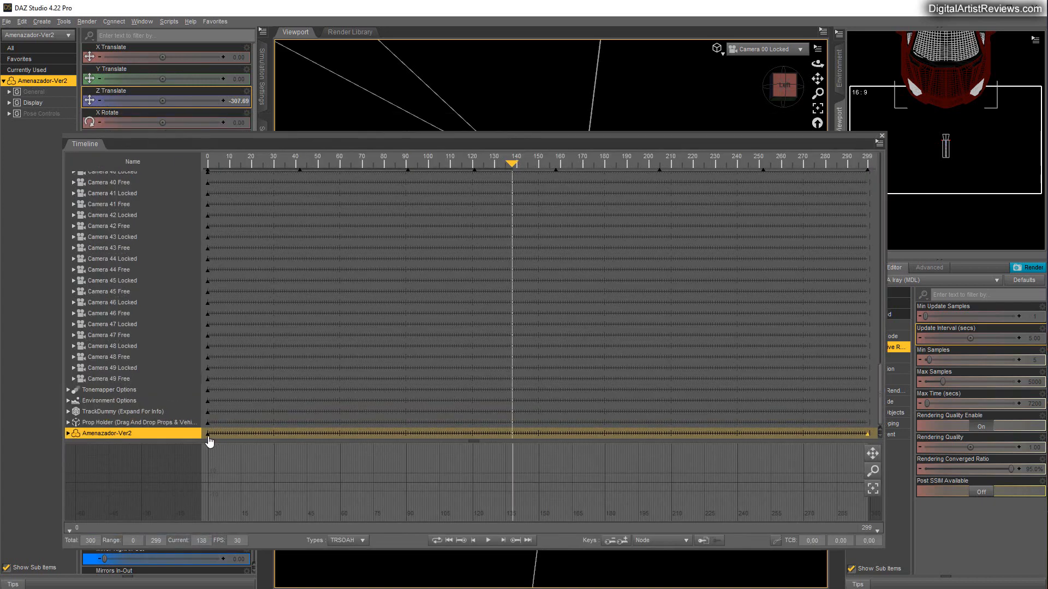